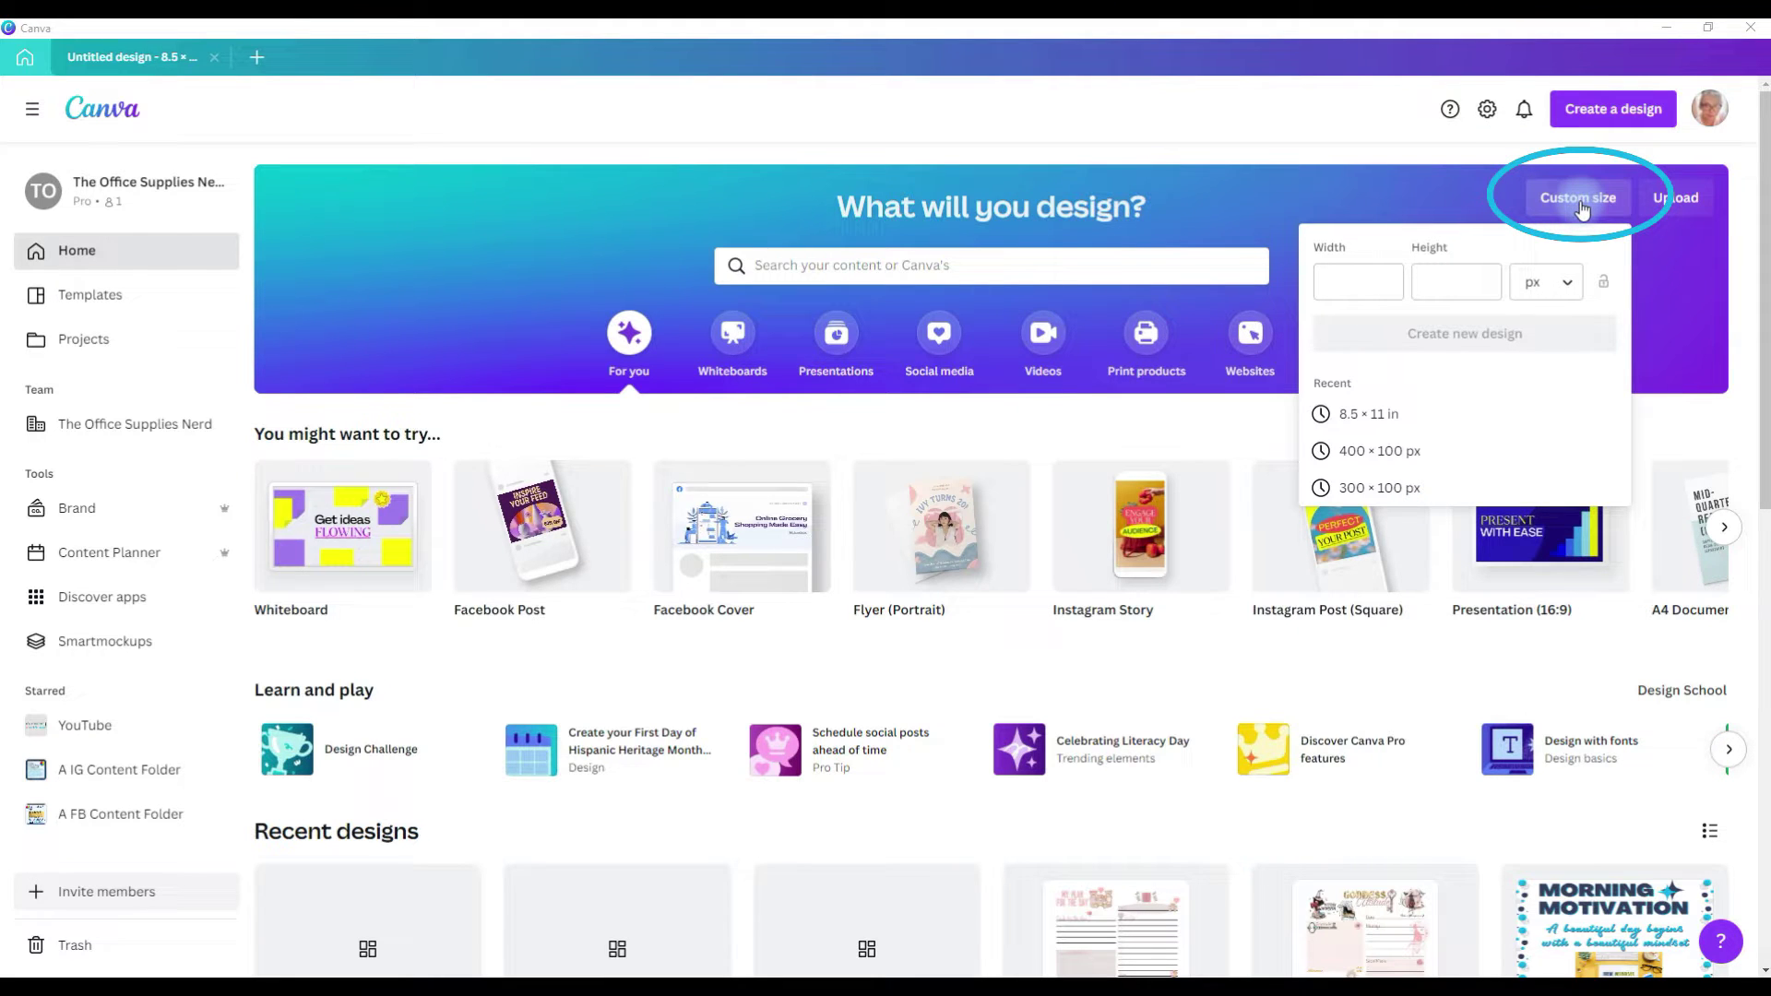
Create a blank design with units in inches, width 8.5 and height 11
left_click(1568, 280)
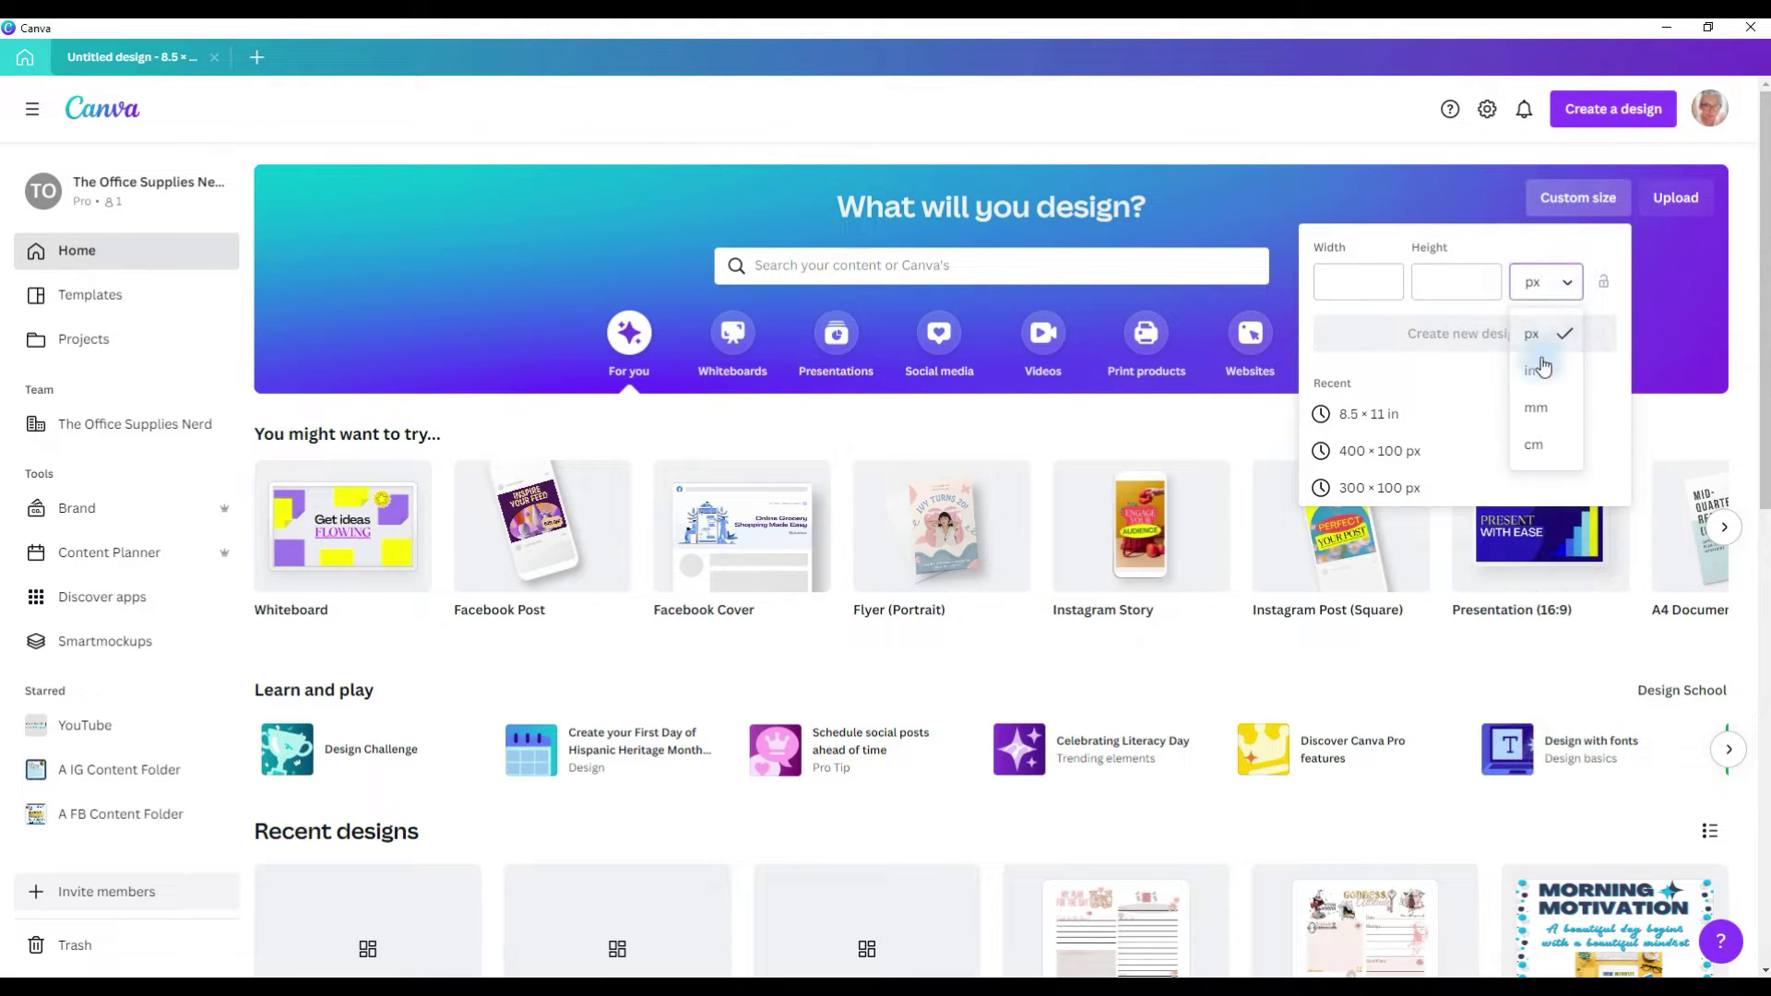
left_click(1543, 368)
left_click(1385, 290)
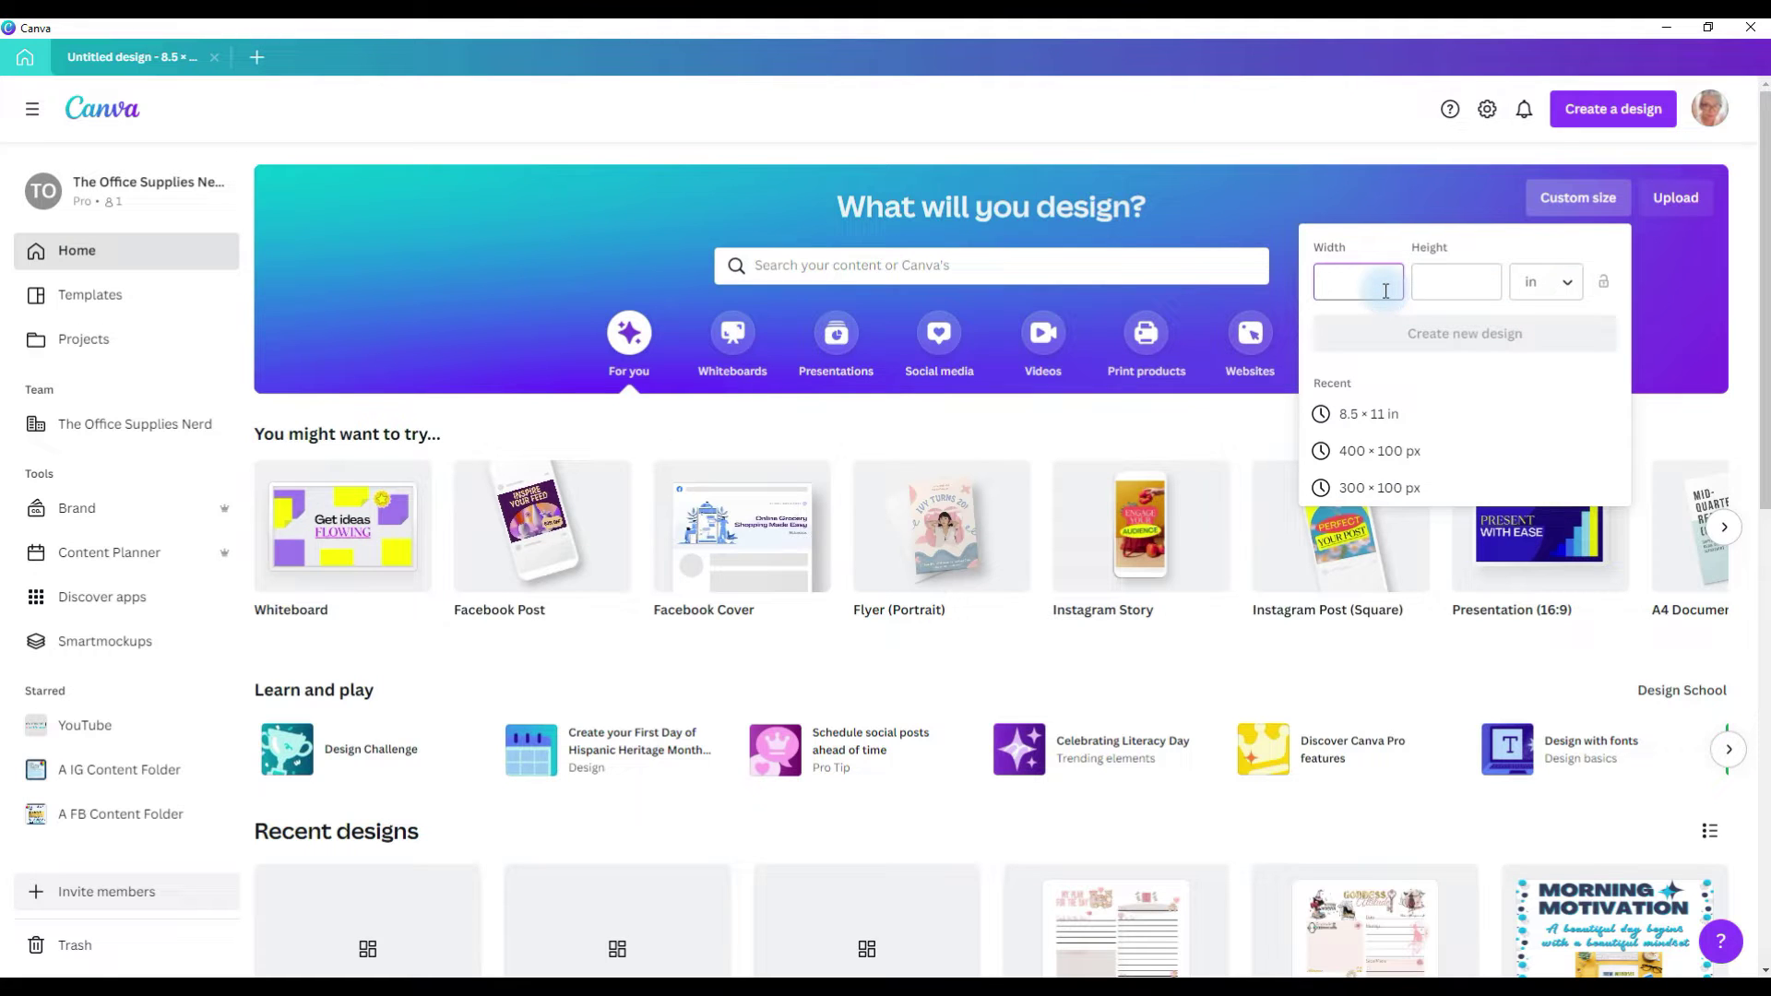
key("Tab")
type("11")
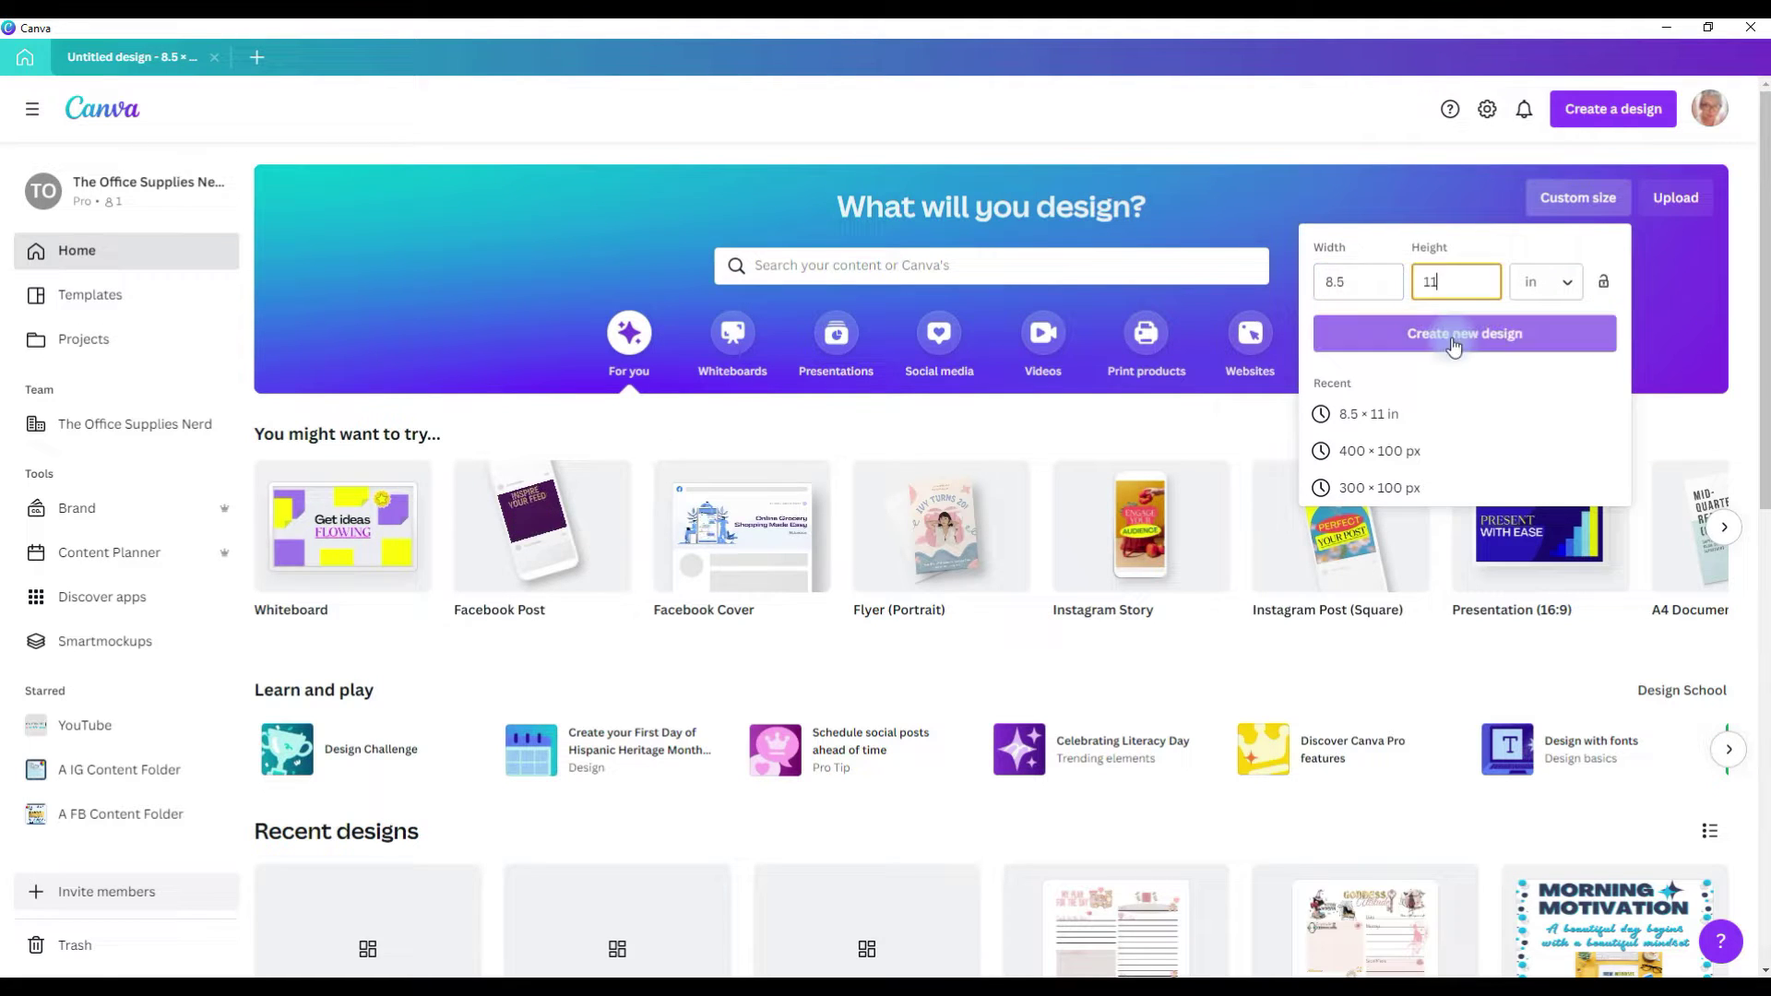
left_click(1453, 334)
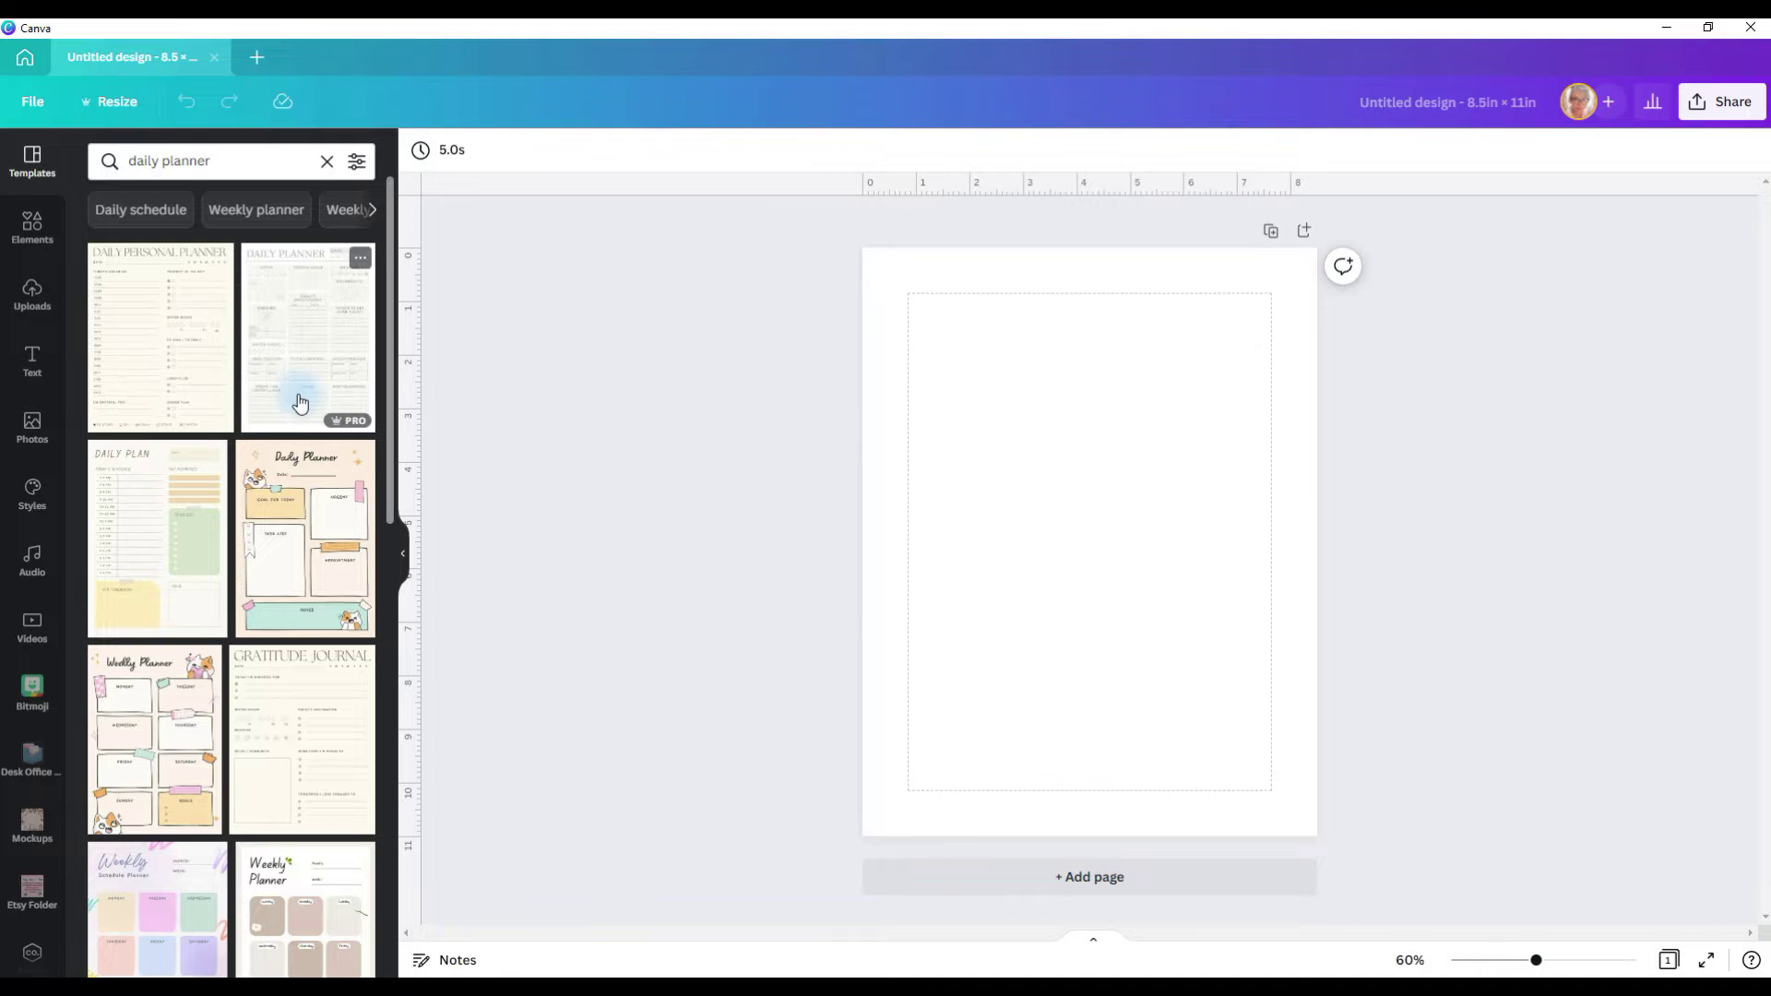
Browse daily planner templates, then set a vertical ruler guide at 4.250 in
scroll(300, 401, "down", 5)
scroll(300, 401, "down", 5)
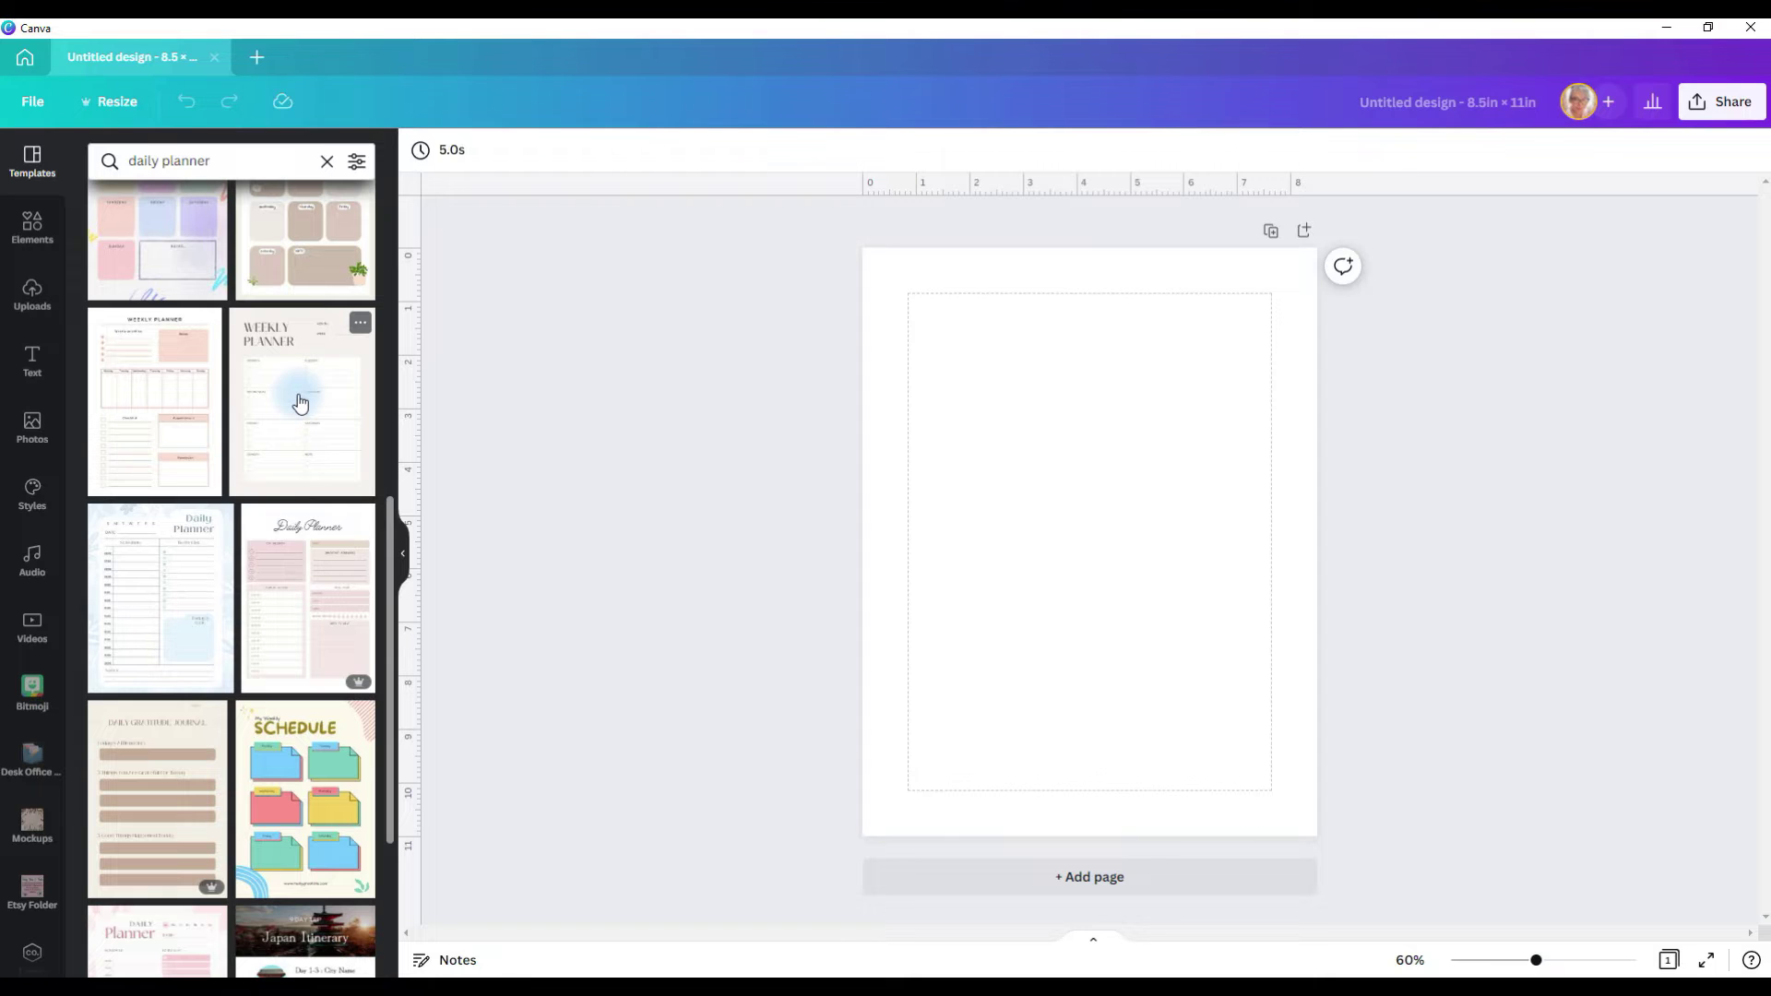
scroll(300, 401, "down", 1)
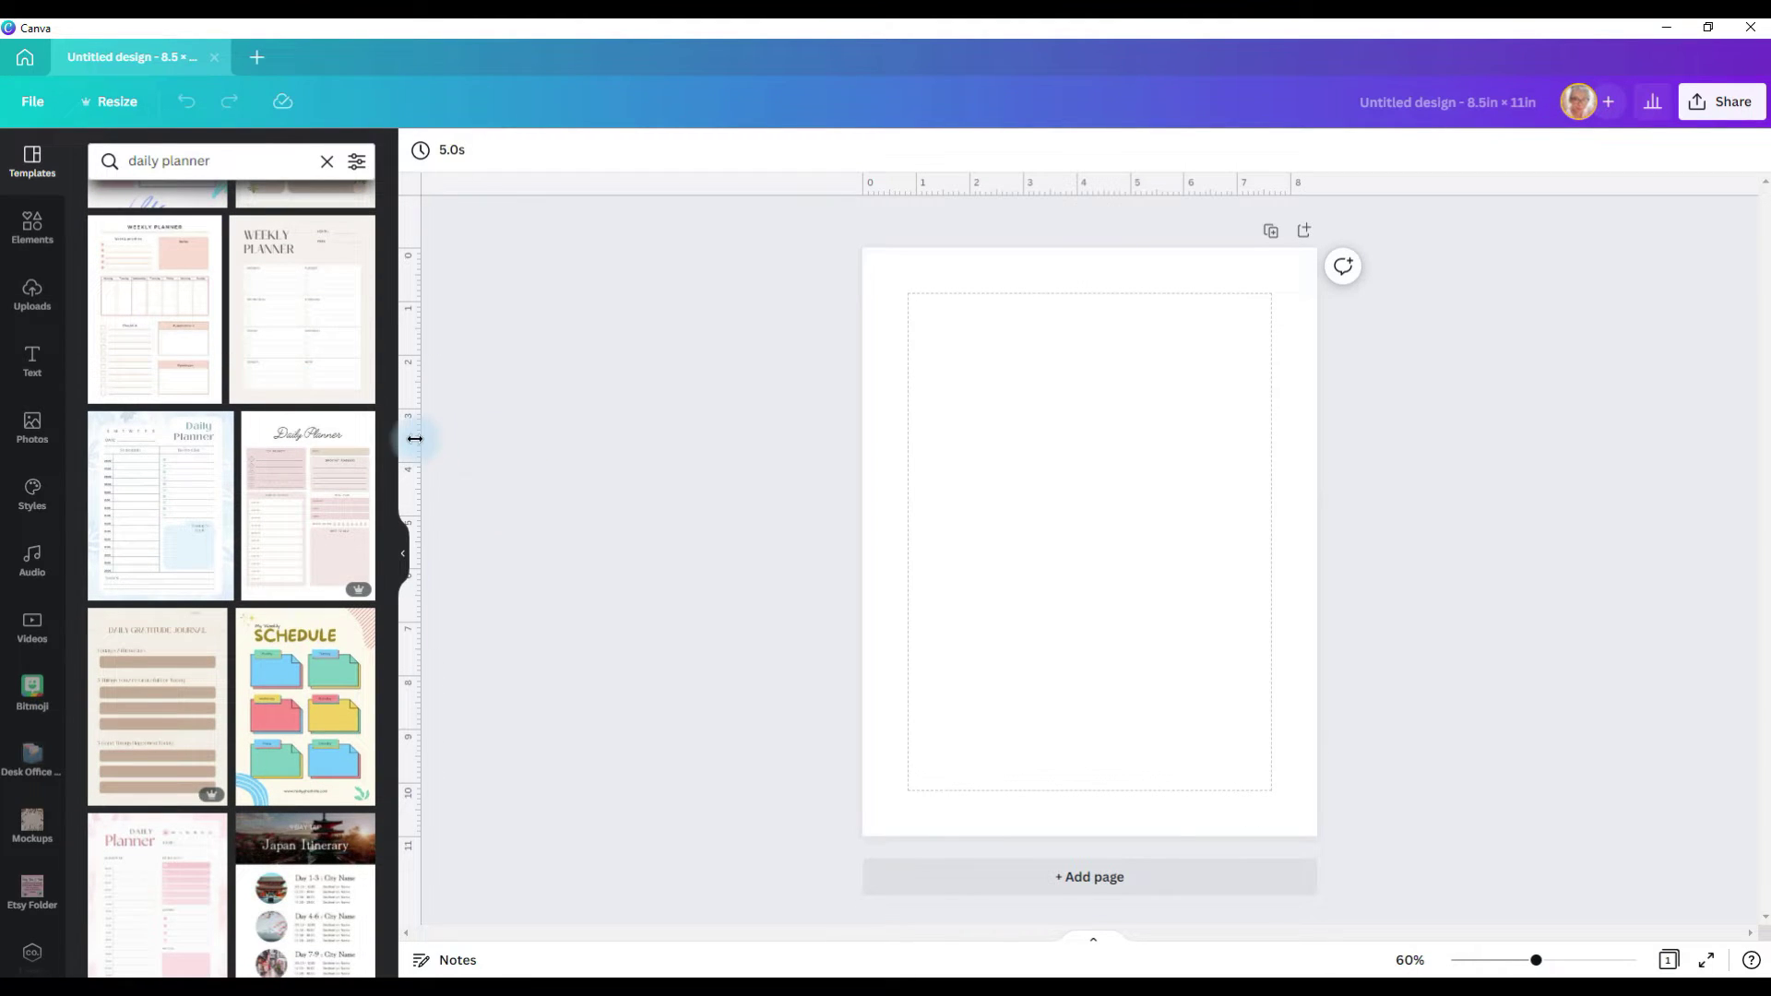
left_click_drag(415, 439, 1087, 428)
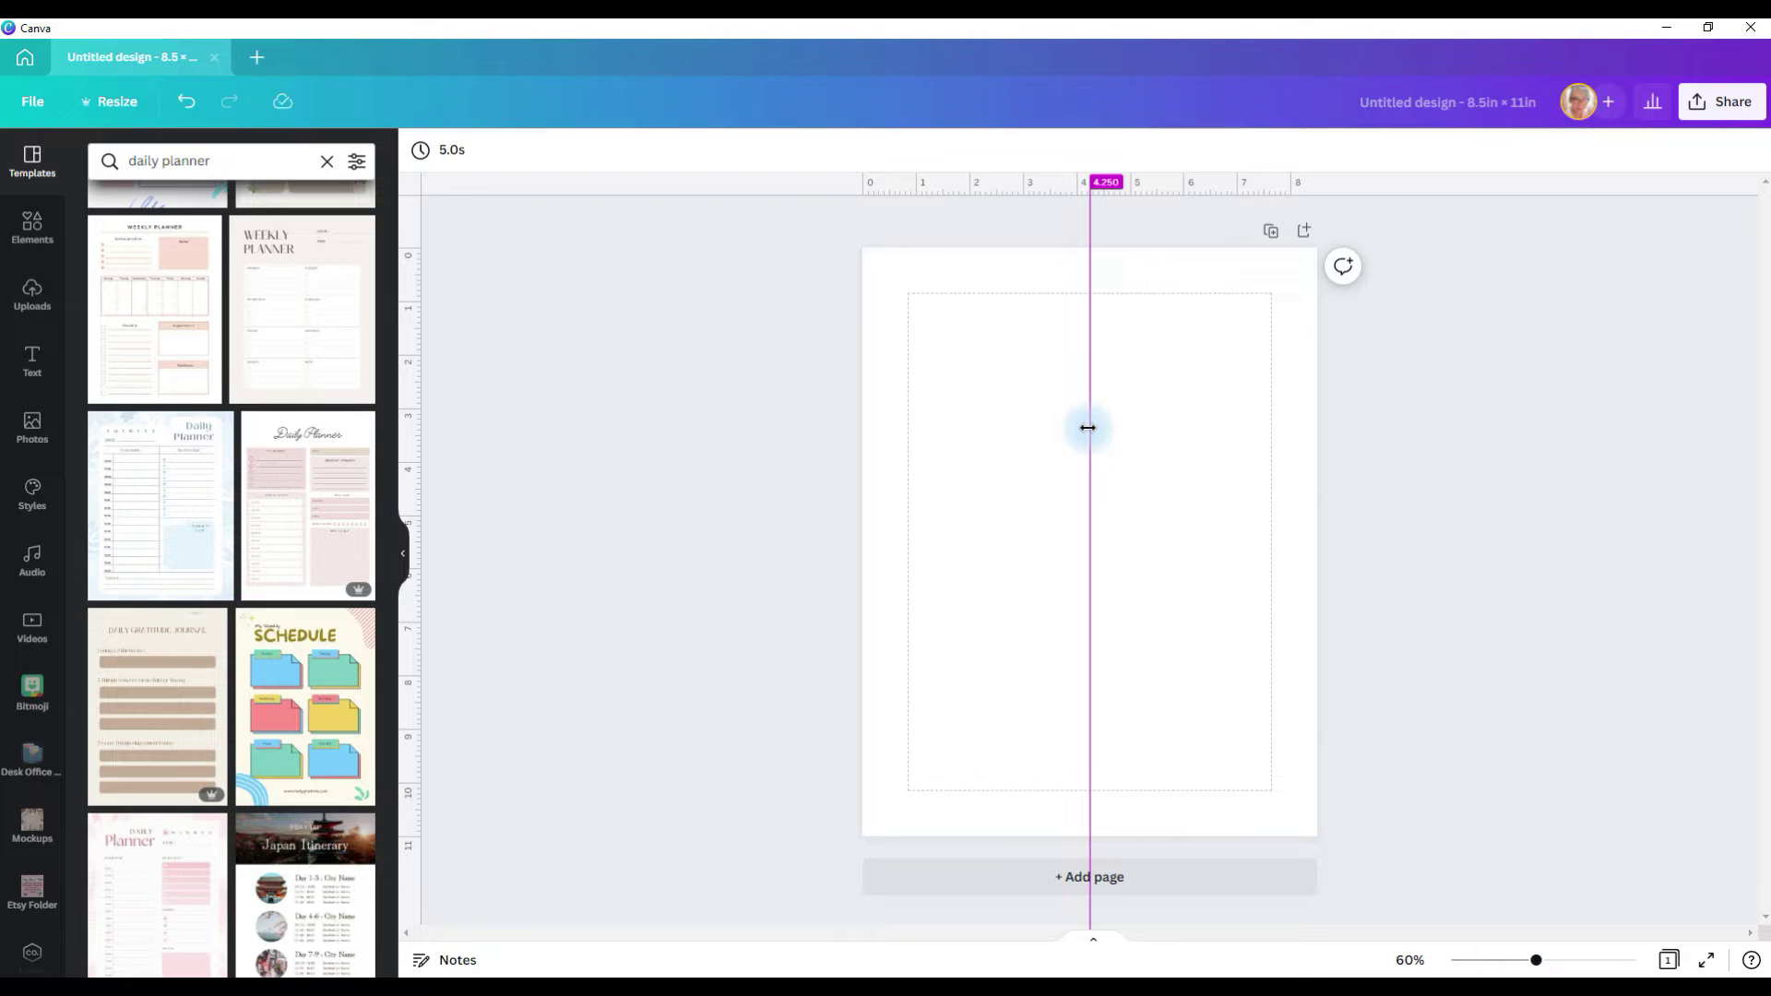
left_click_drag(1087, 428, 1088, 428)
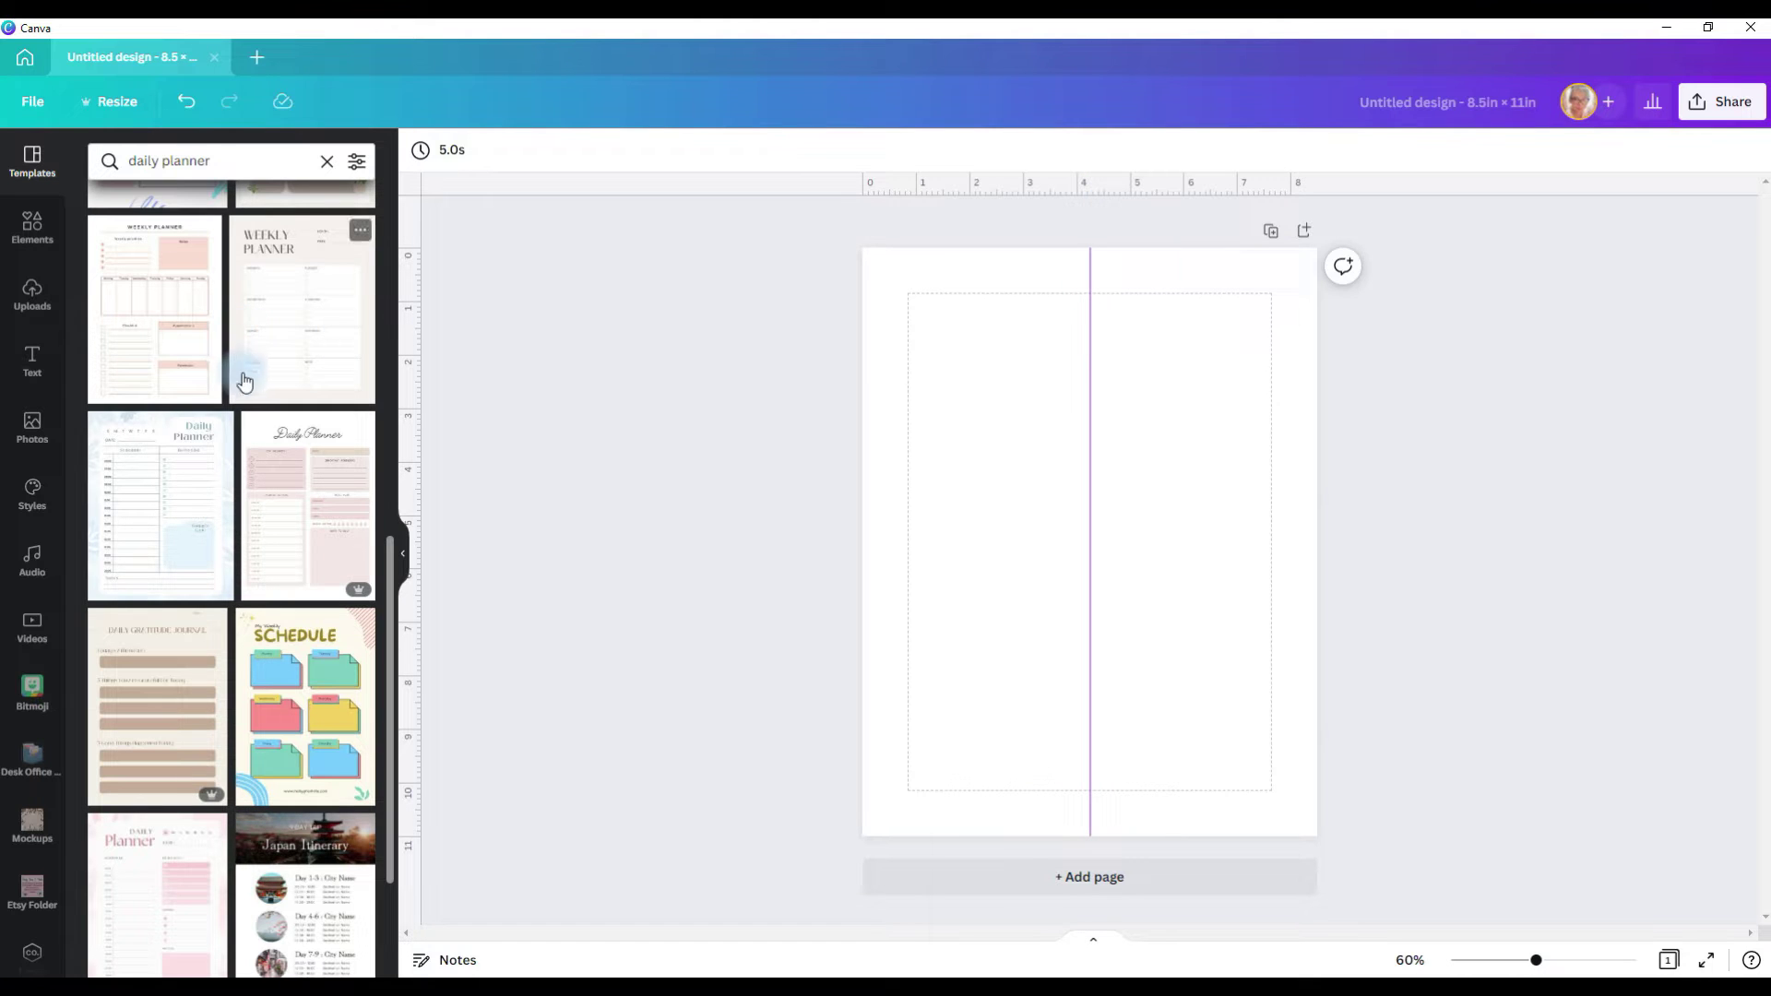
left_click(33, 226)
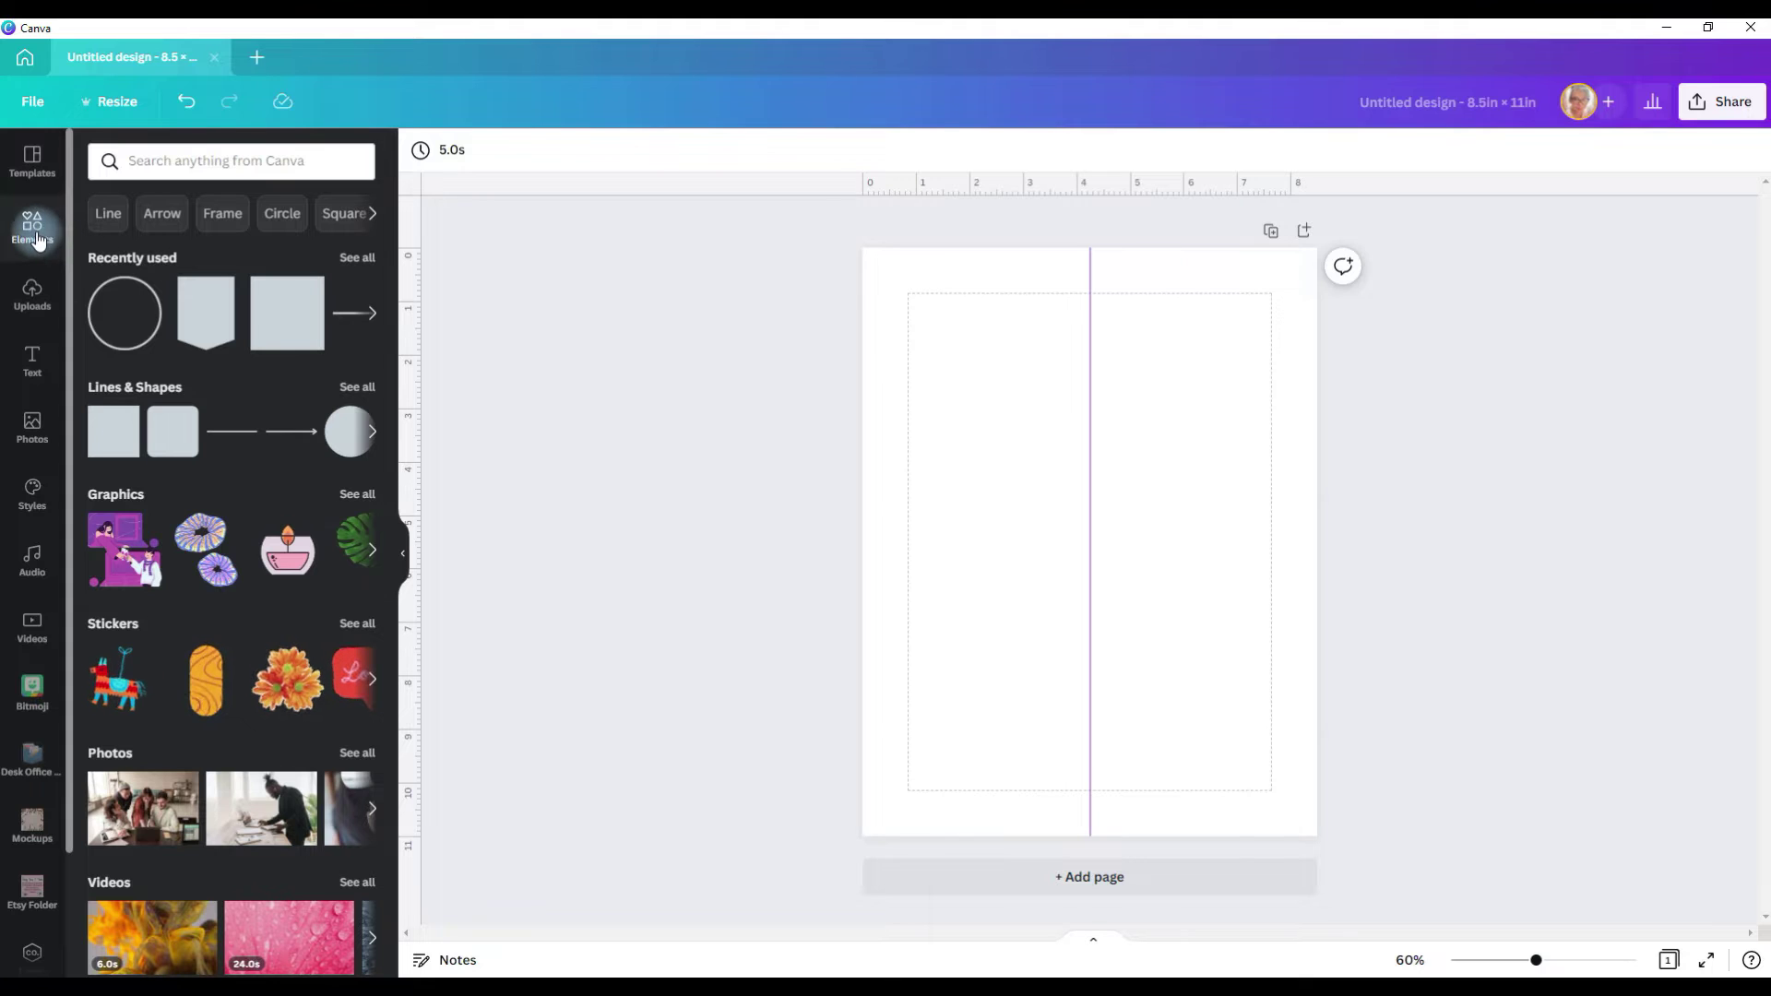
Add a plain line at the top-left margin and give it a solid style with weight 1
left_click(219, 440)
mouse_move(1087, 544)
left_mouse_down()
mouse_move(996, 447)
mouse_move(1000, 416)
mouse_move(1084, 369)
left_mouse_up()
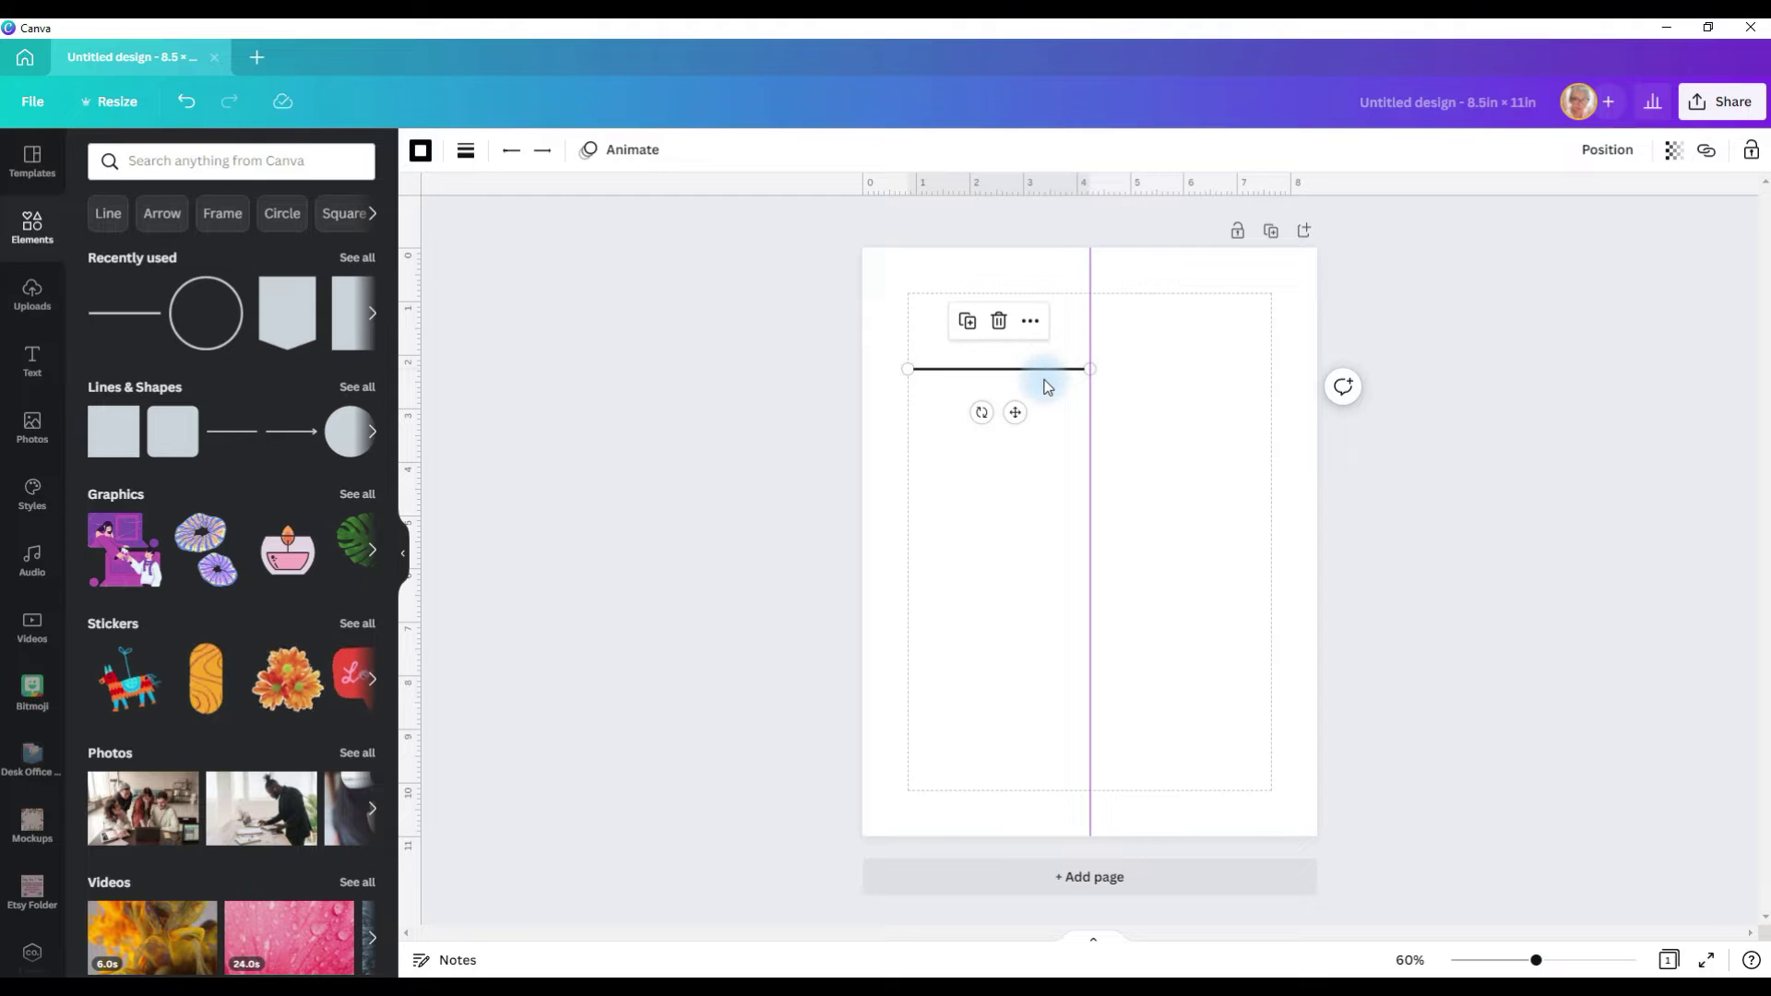
left_click(466, 153)
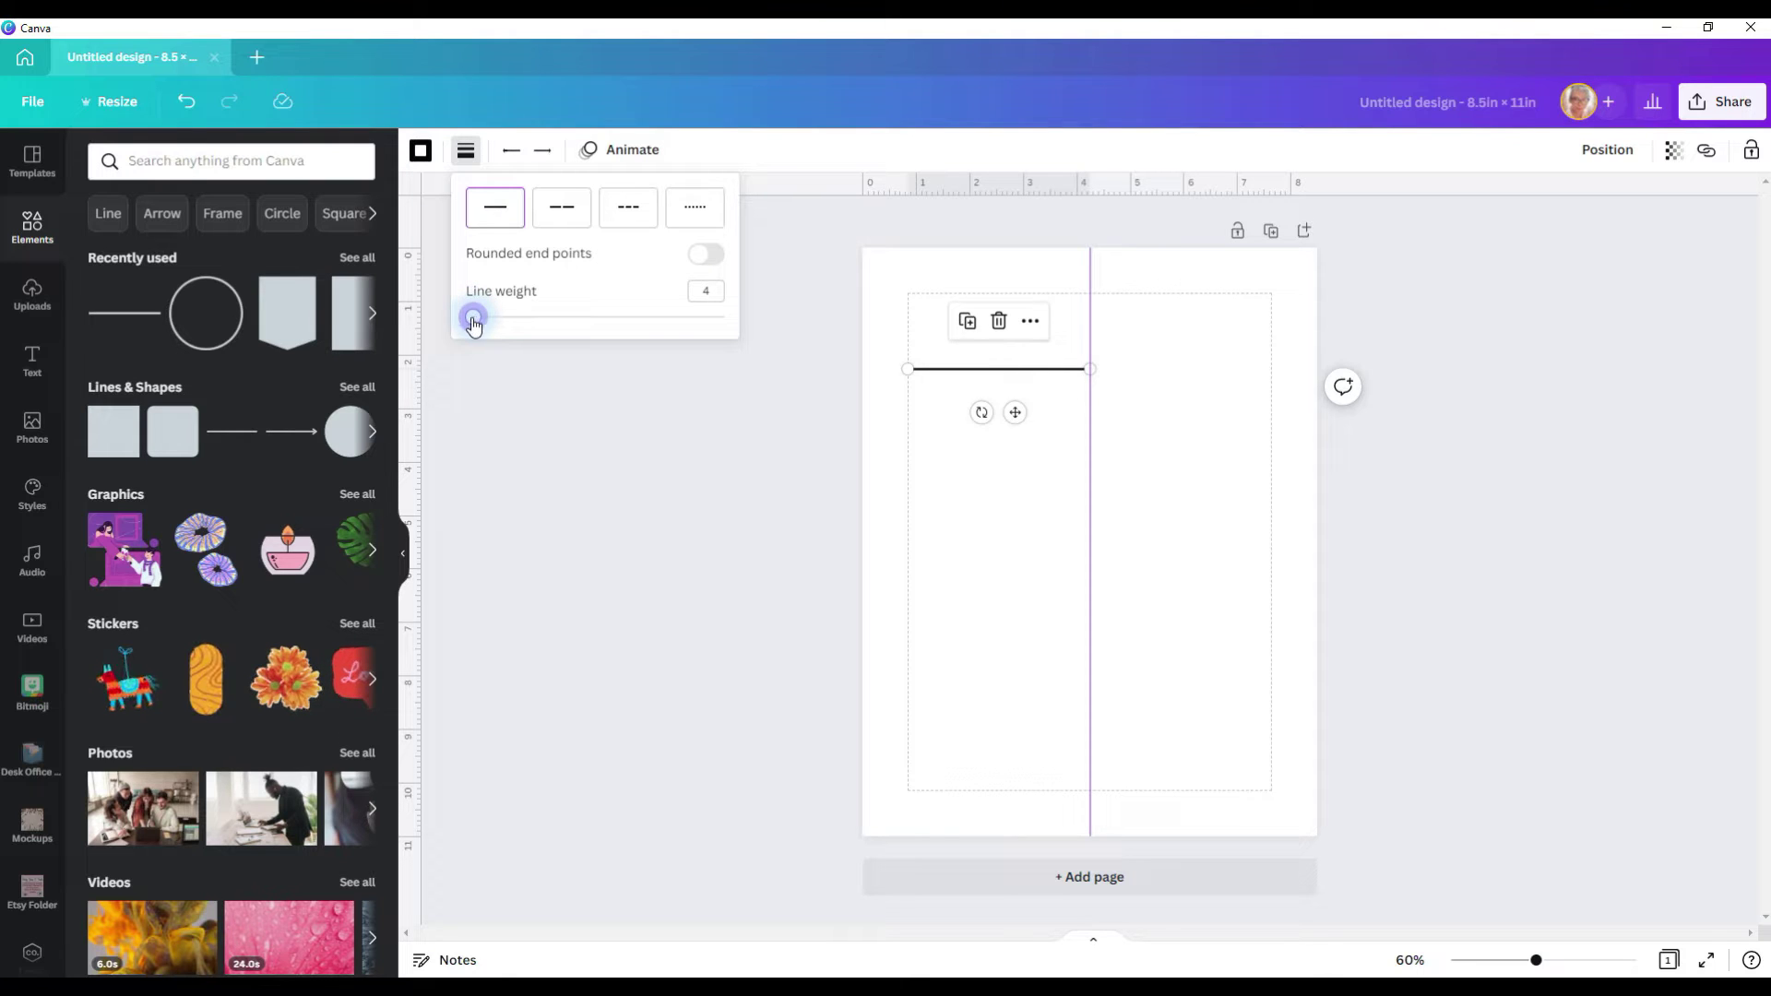
left_click_drag(473, 325, 468, 323)
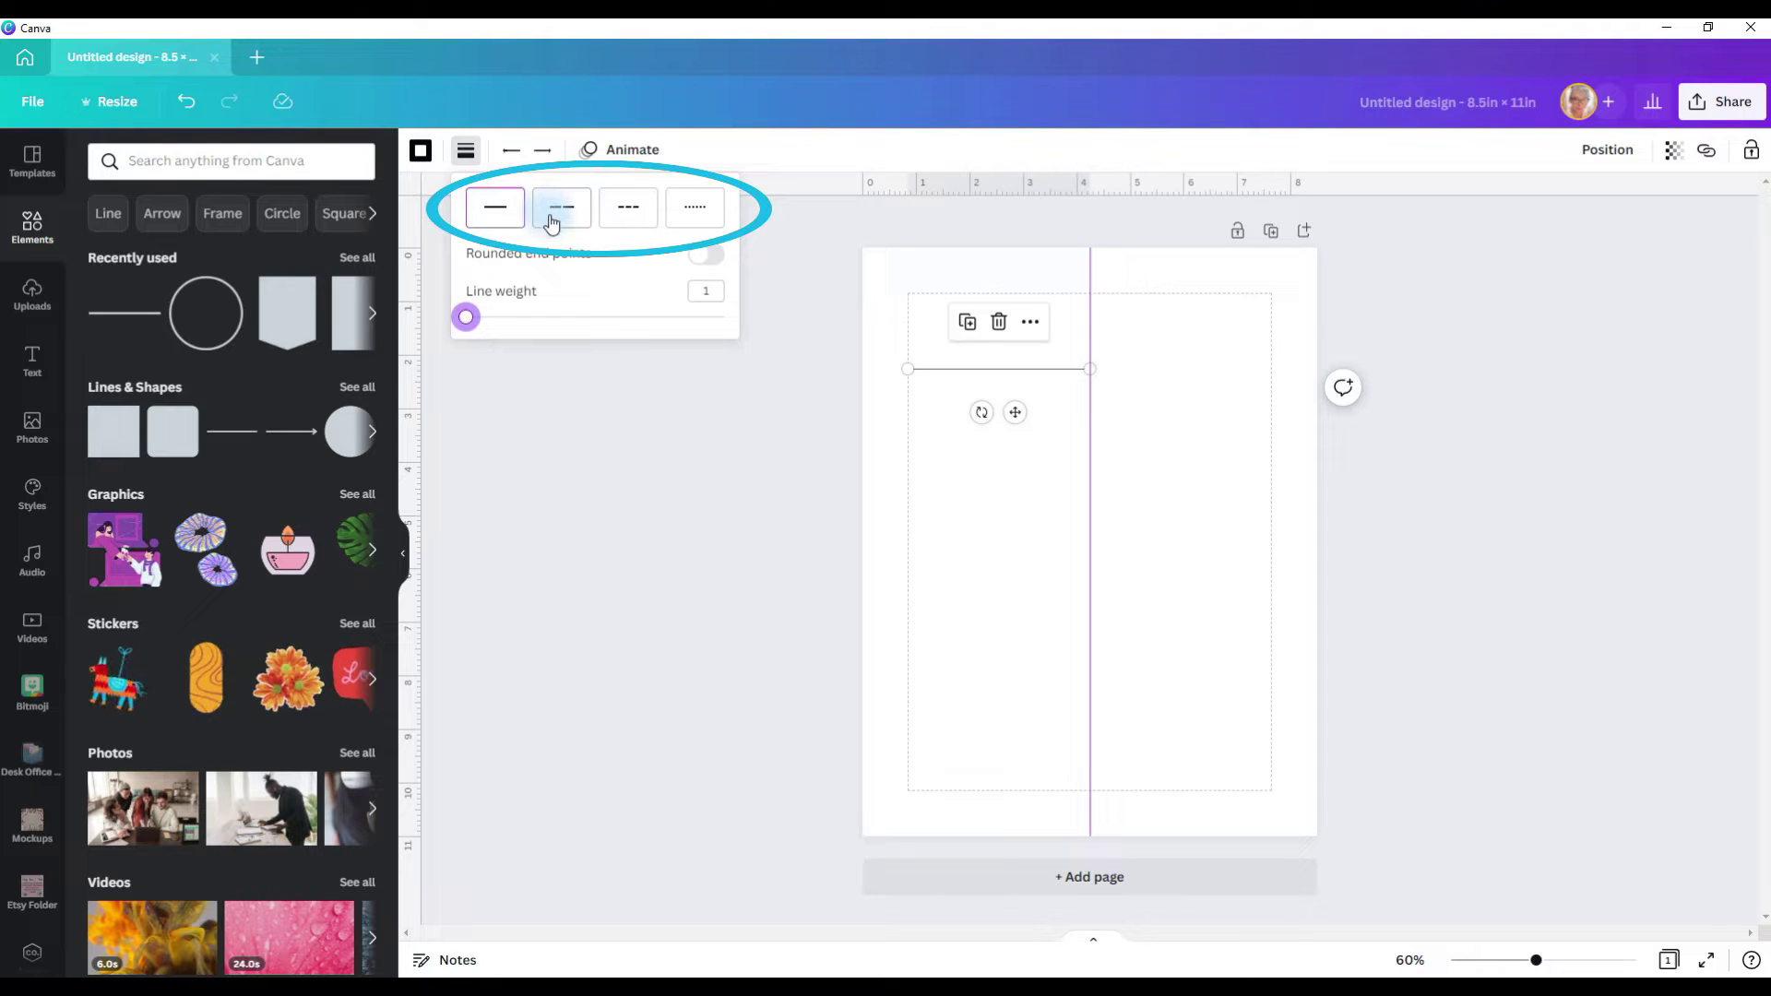
left_click(696, 222)
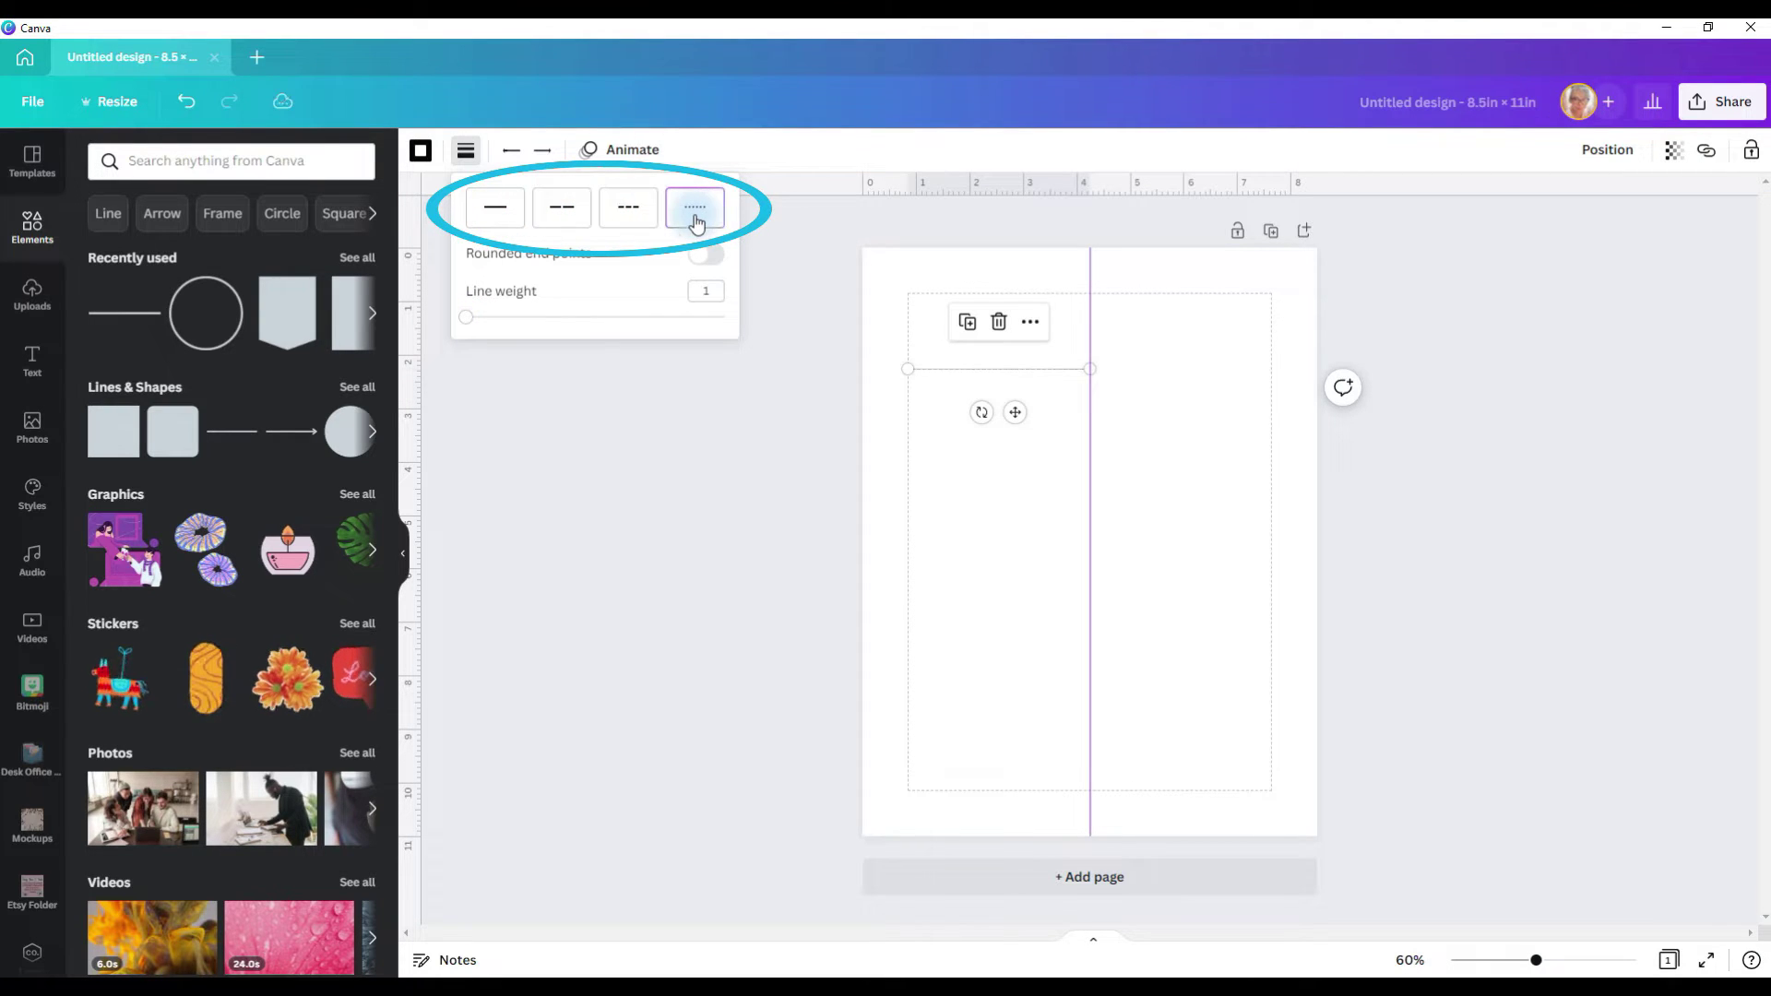
left_click(506, 223)
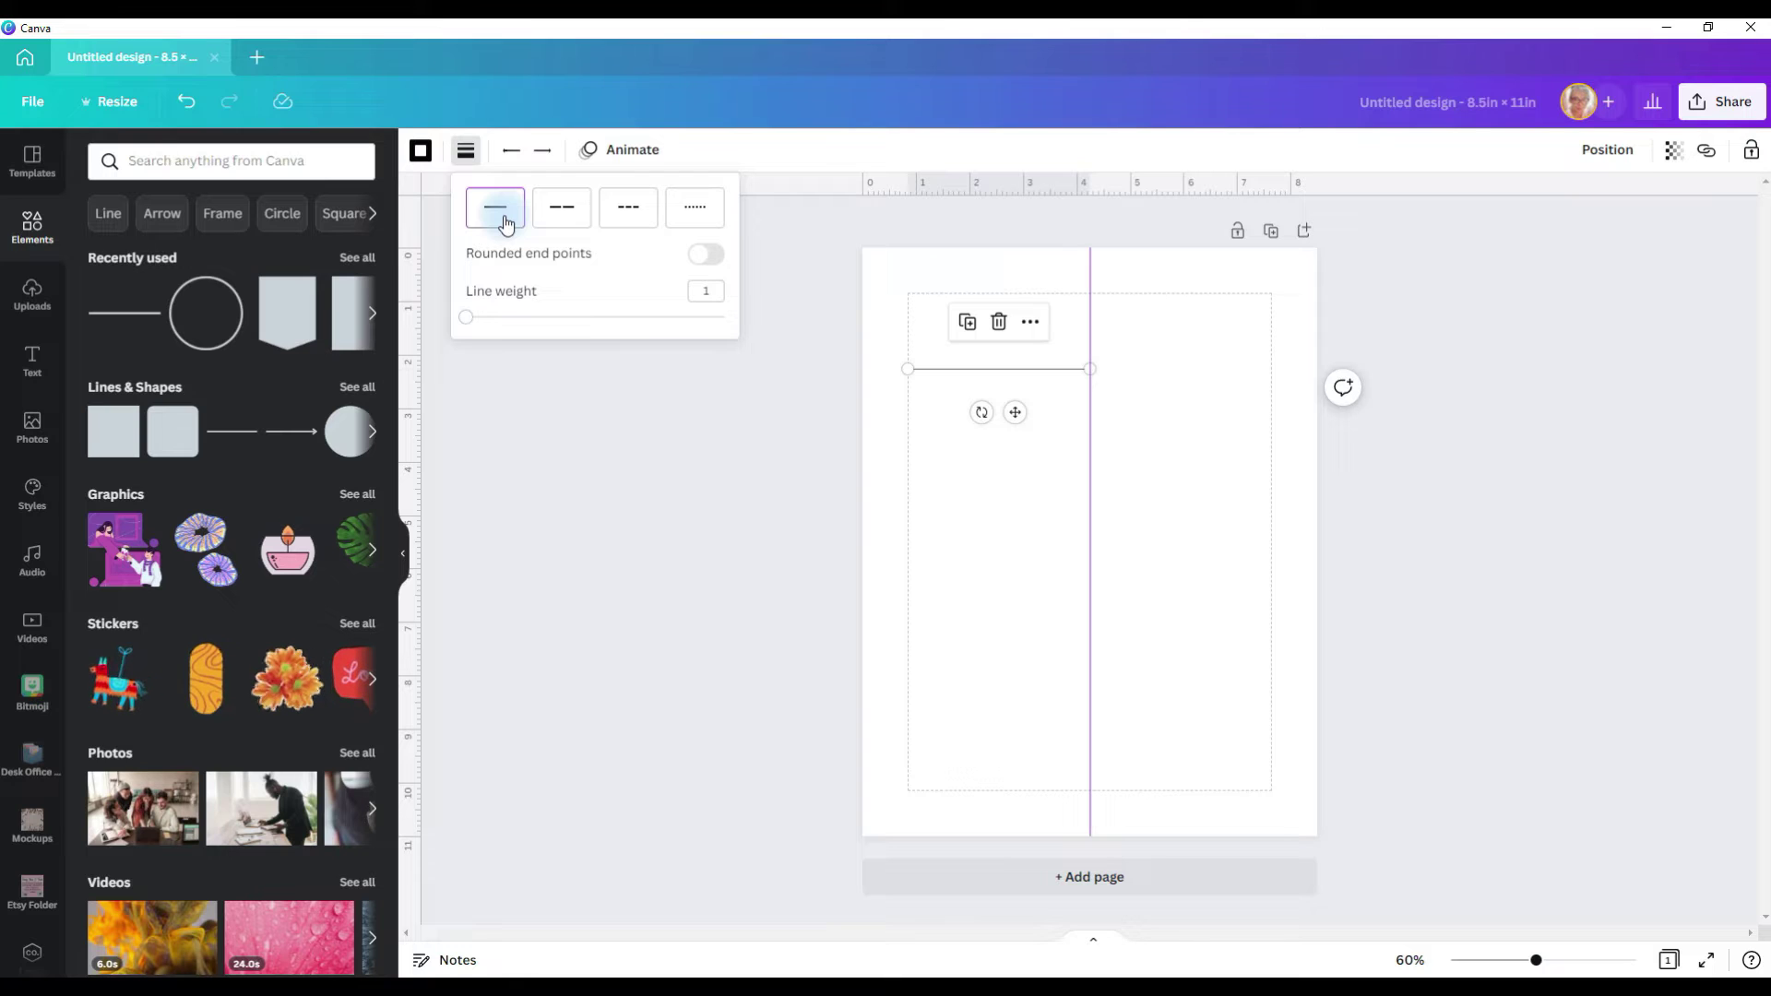
left_click(908, 345)
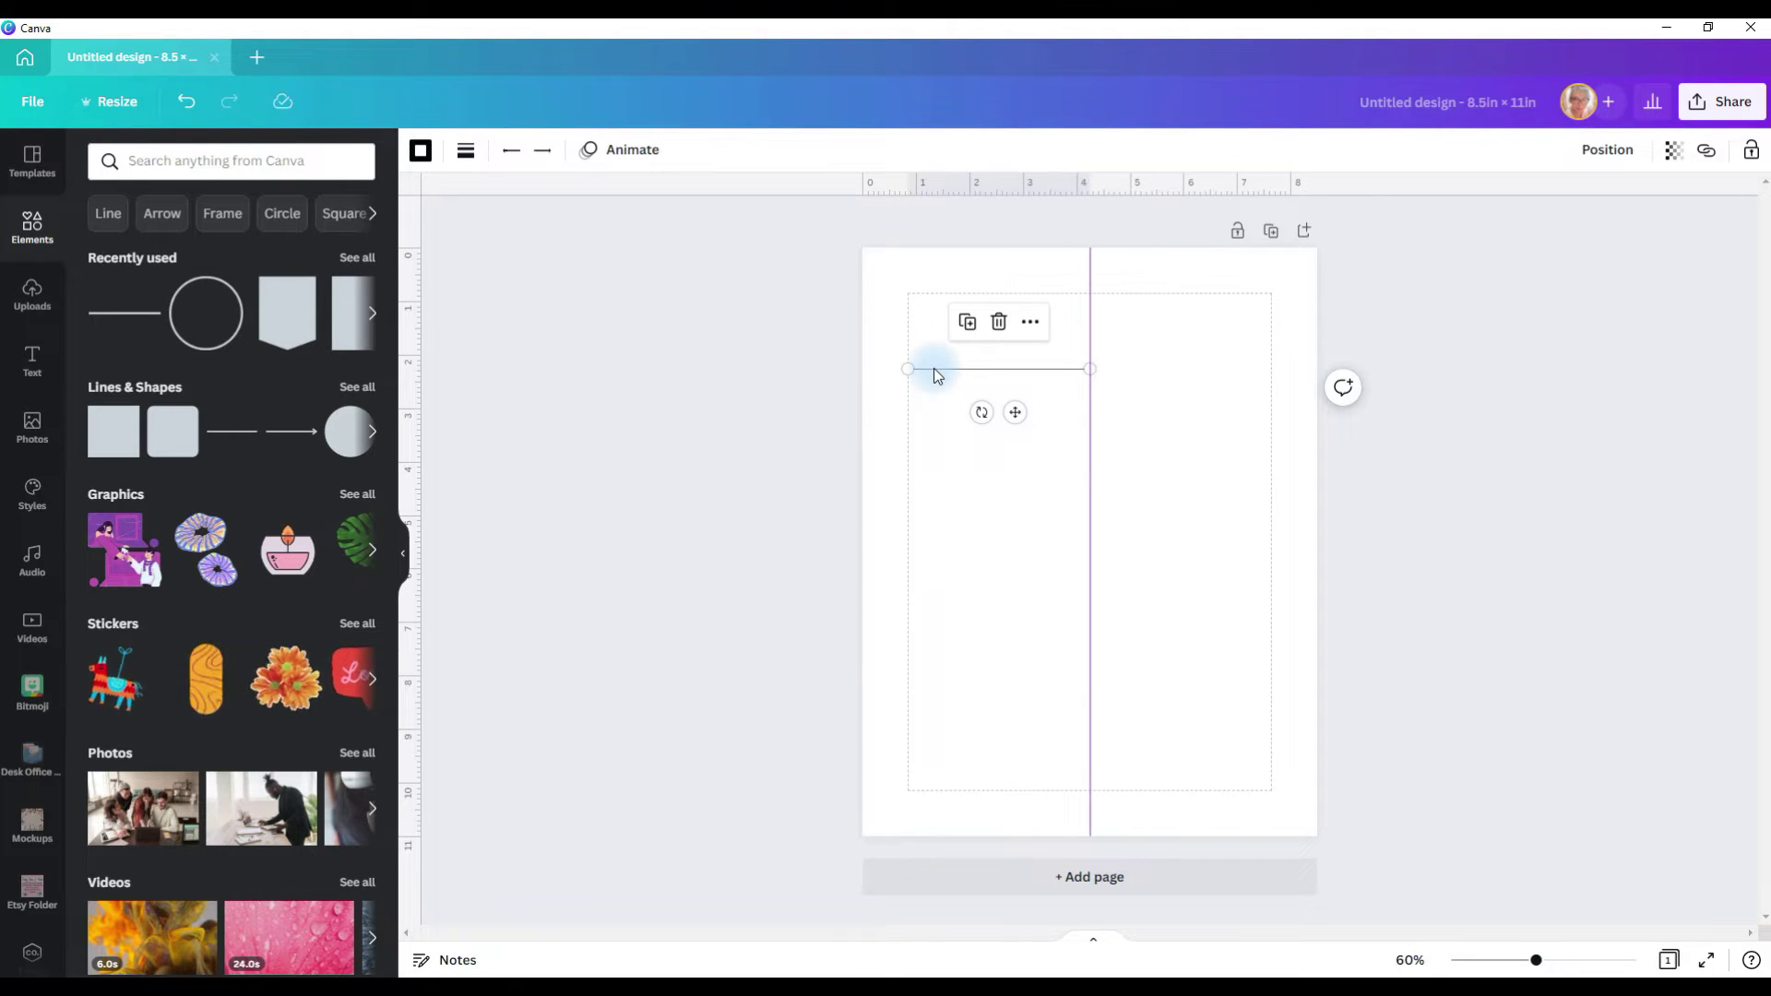
Duplicate the line into five copies, tidy their spacing evenly, and align them to the left margin
key("ctrl+d")
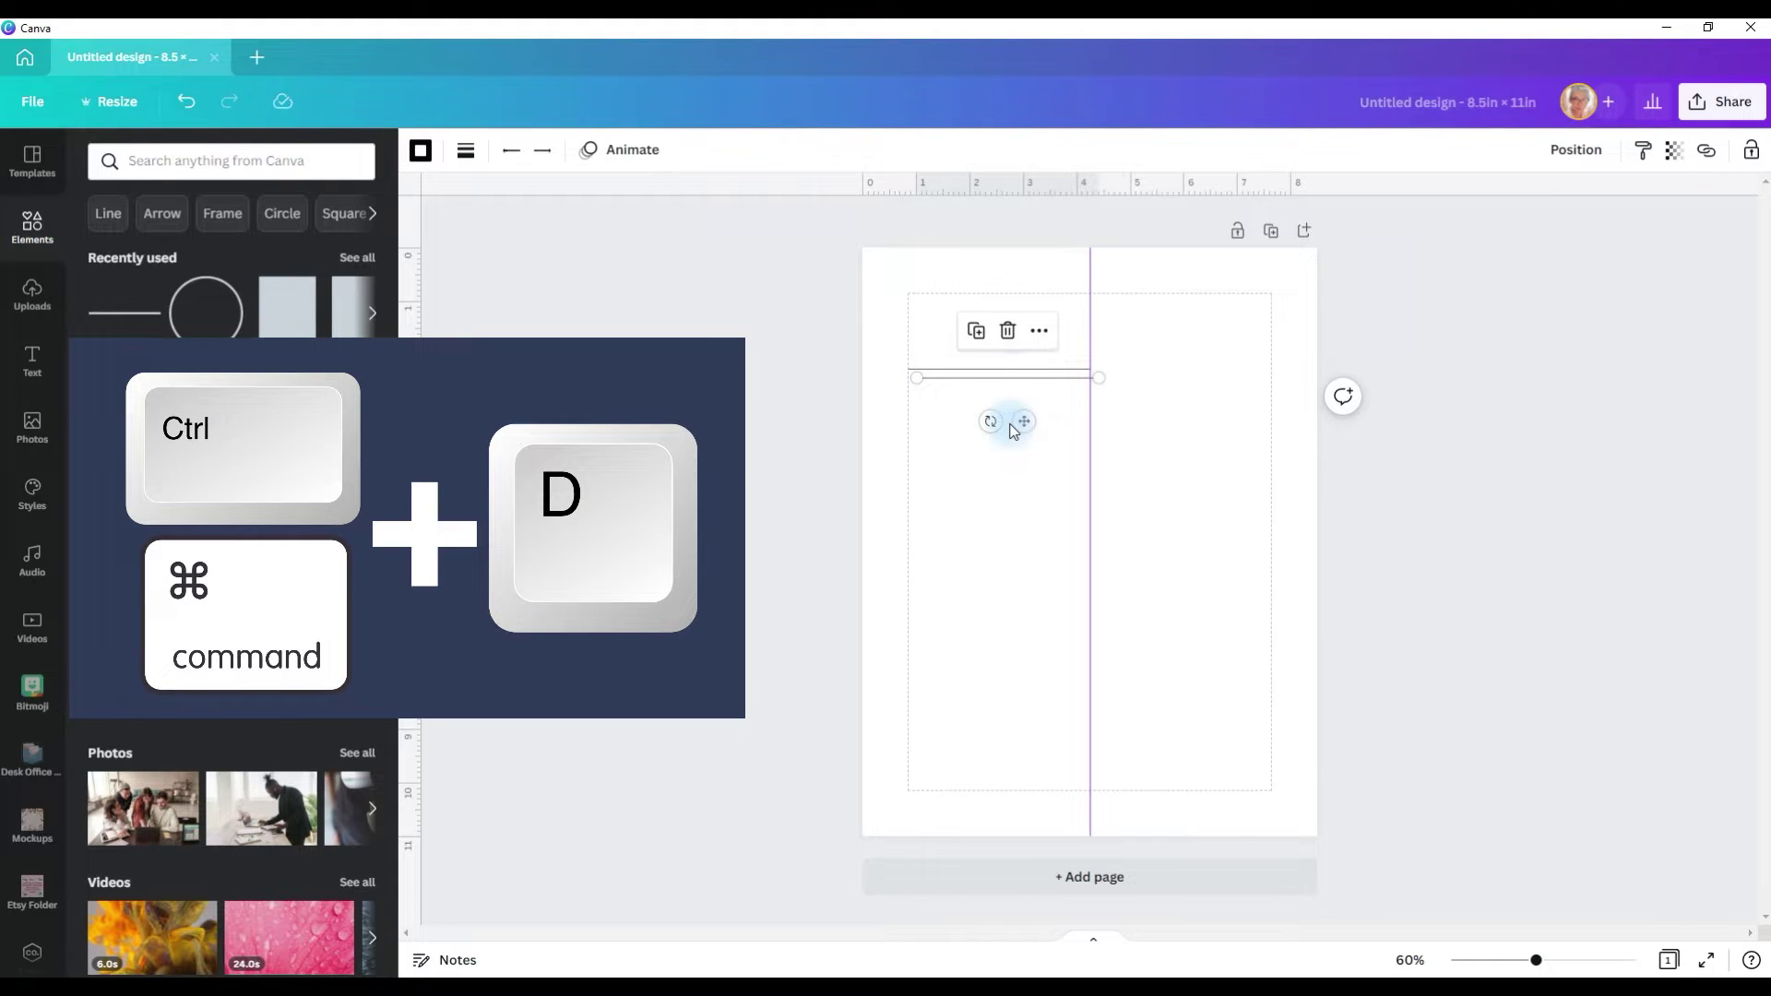
key("ctrl+d")
key("ctrl+d")
key("ctrl+d")
left_click_drag(1030, 413, 986, 436)
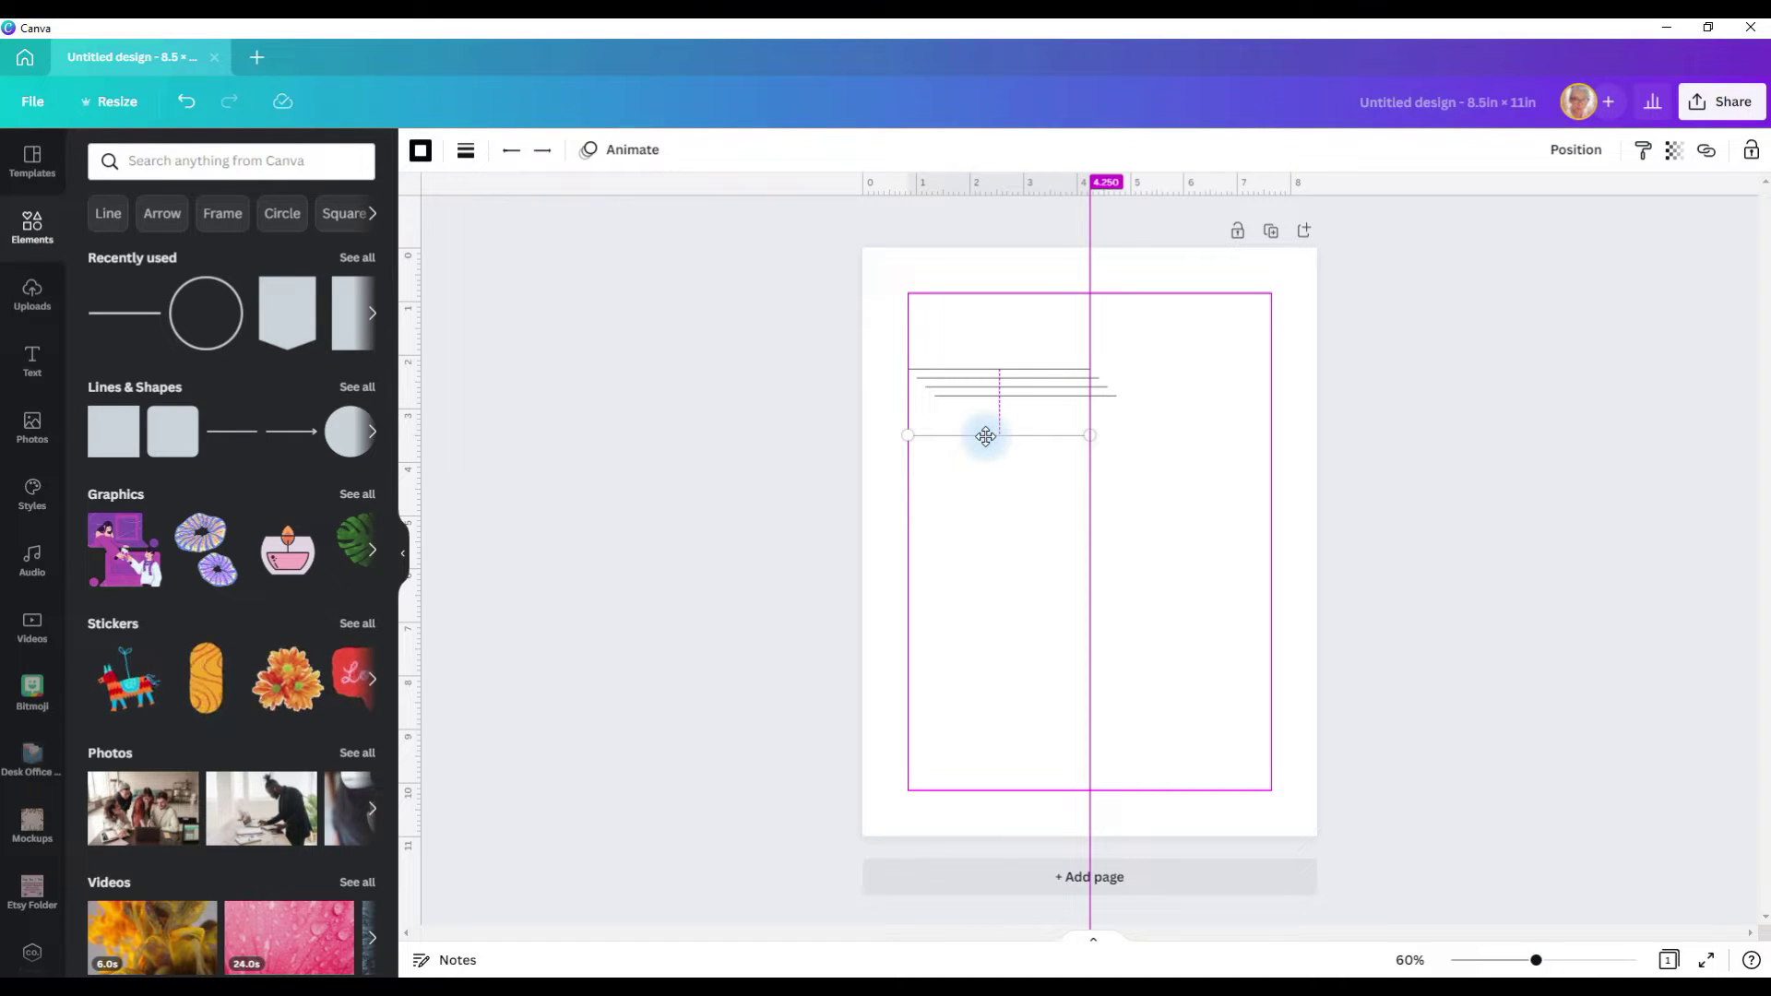
mouse_move(894, 338)
left_mouse_down()
mouse_move(956, 451)
mouse_move(1148, 472)
left_mouse_up()
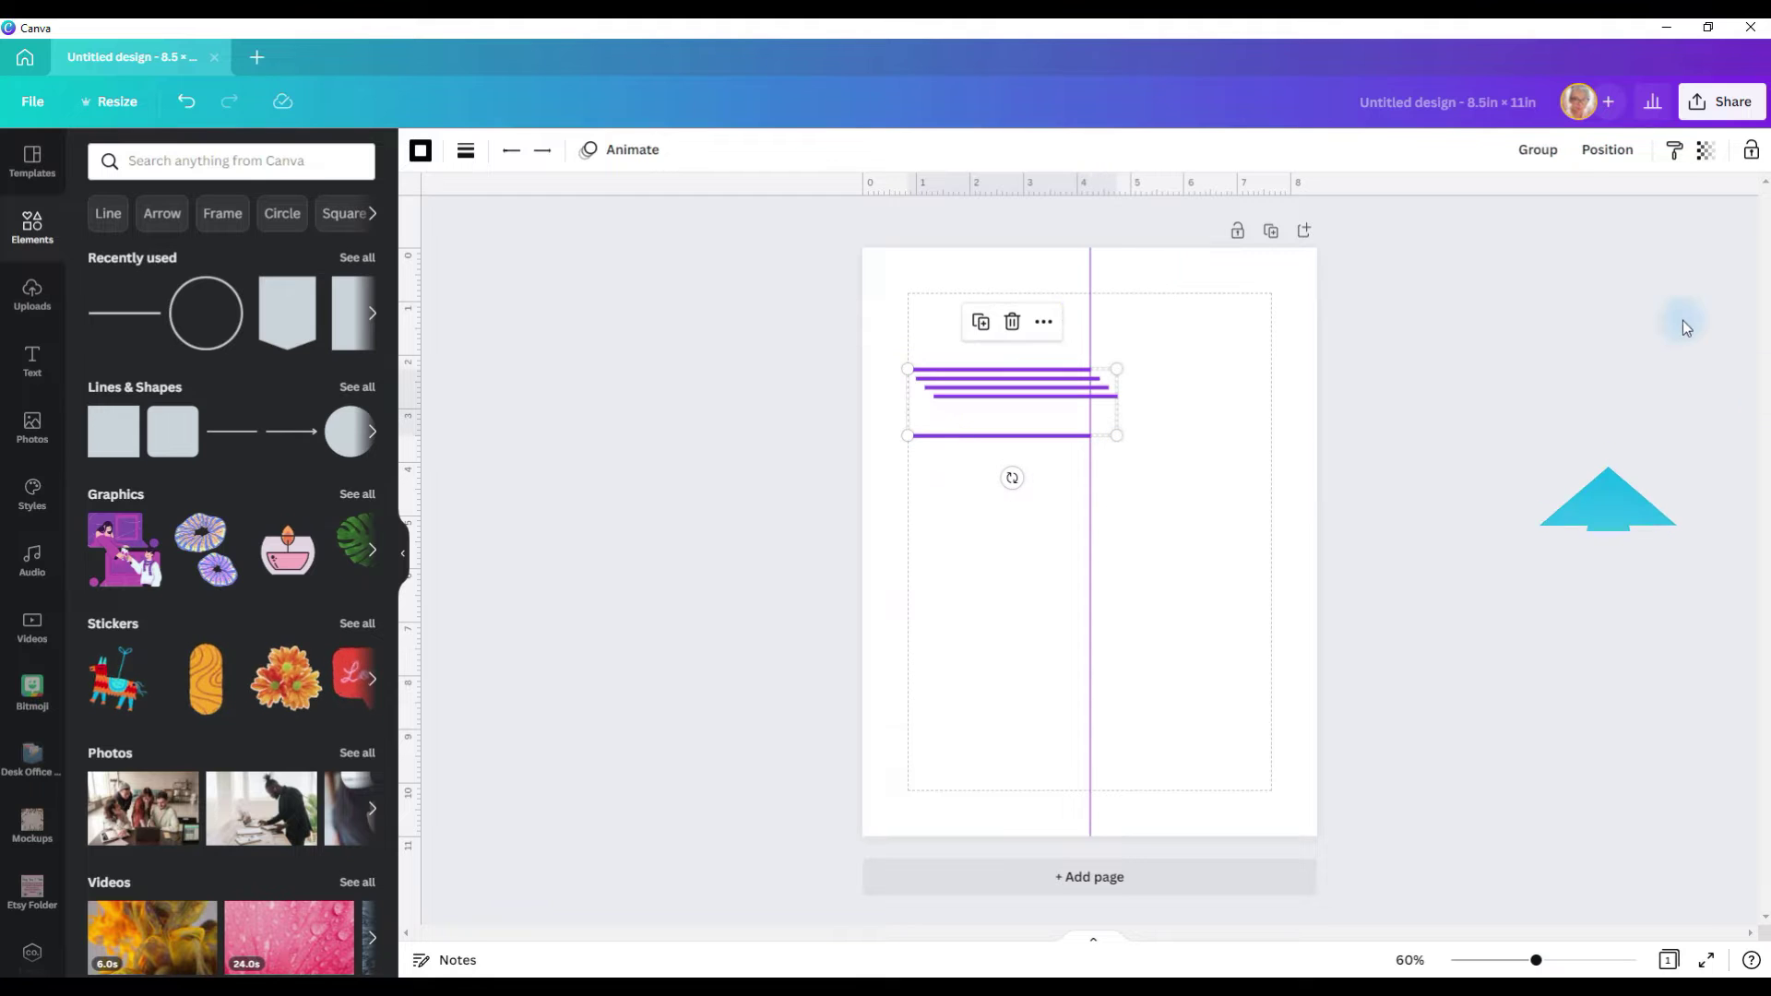
left_click(1593, 155)
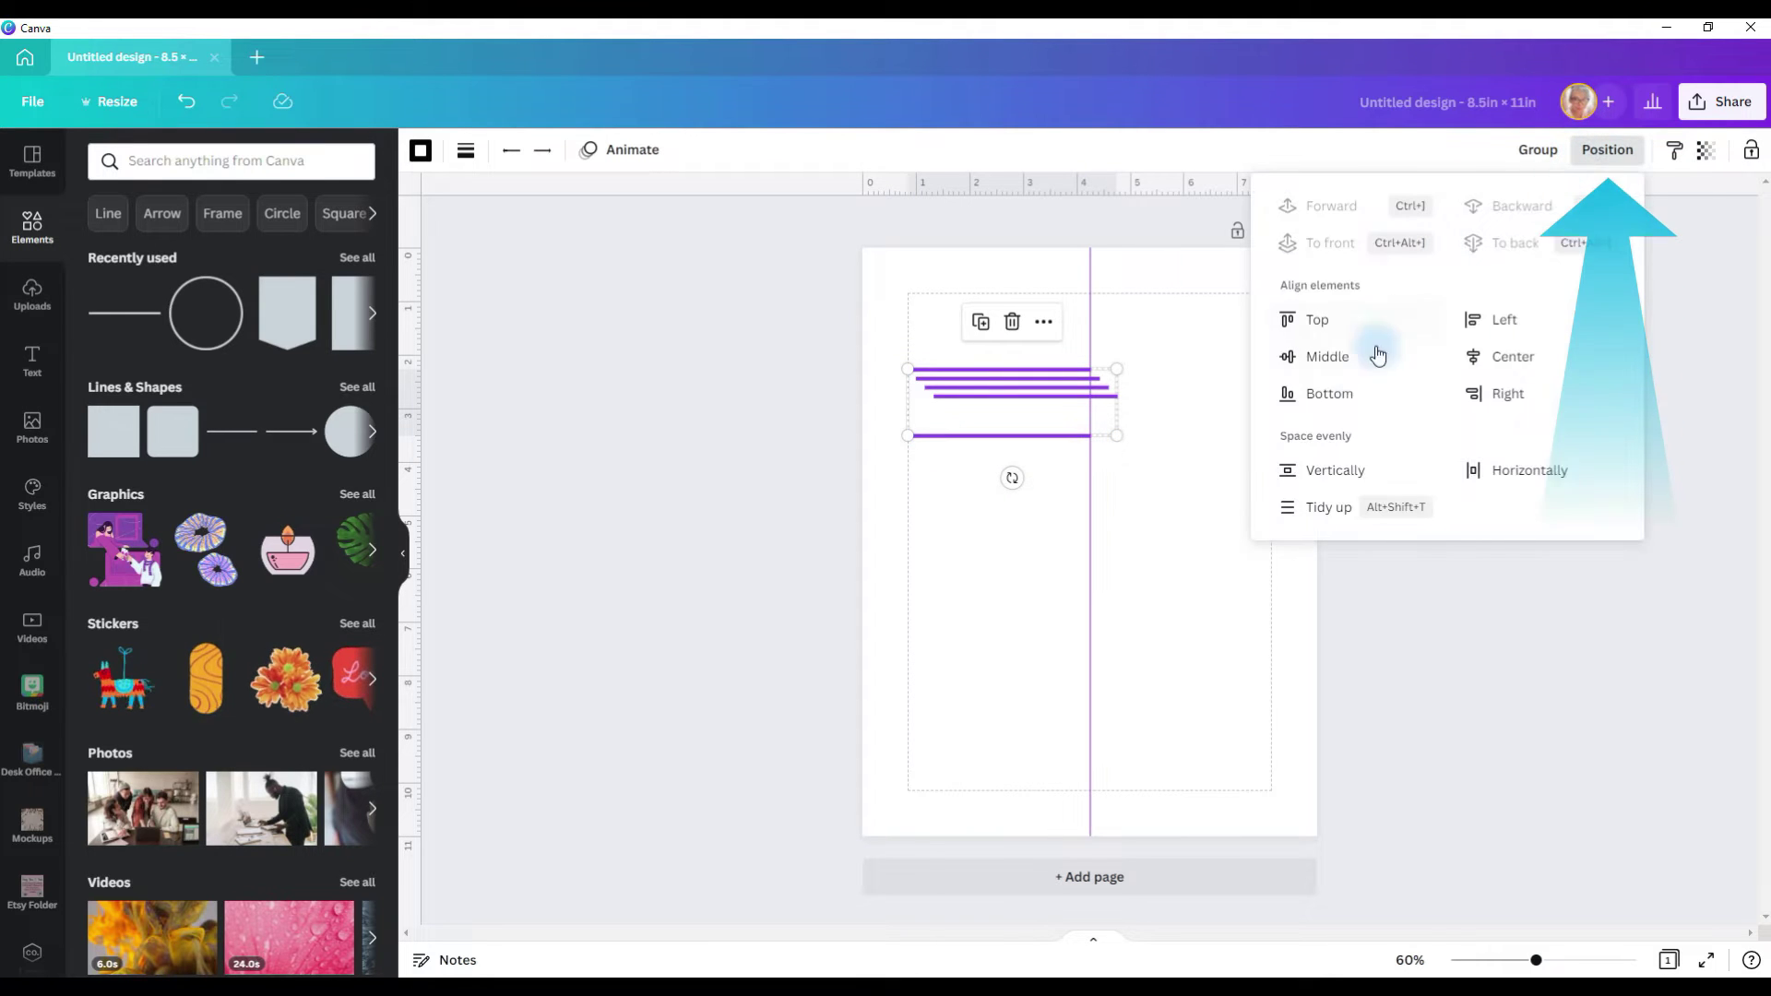
left_click(1343, 503)
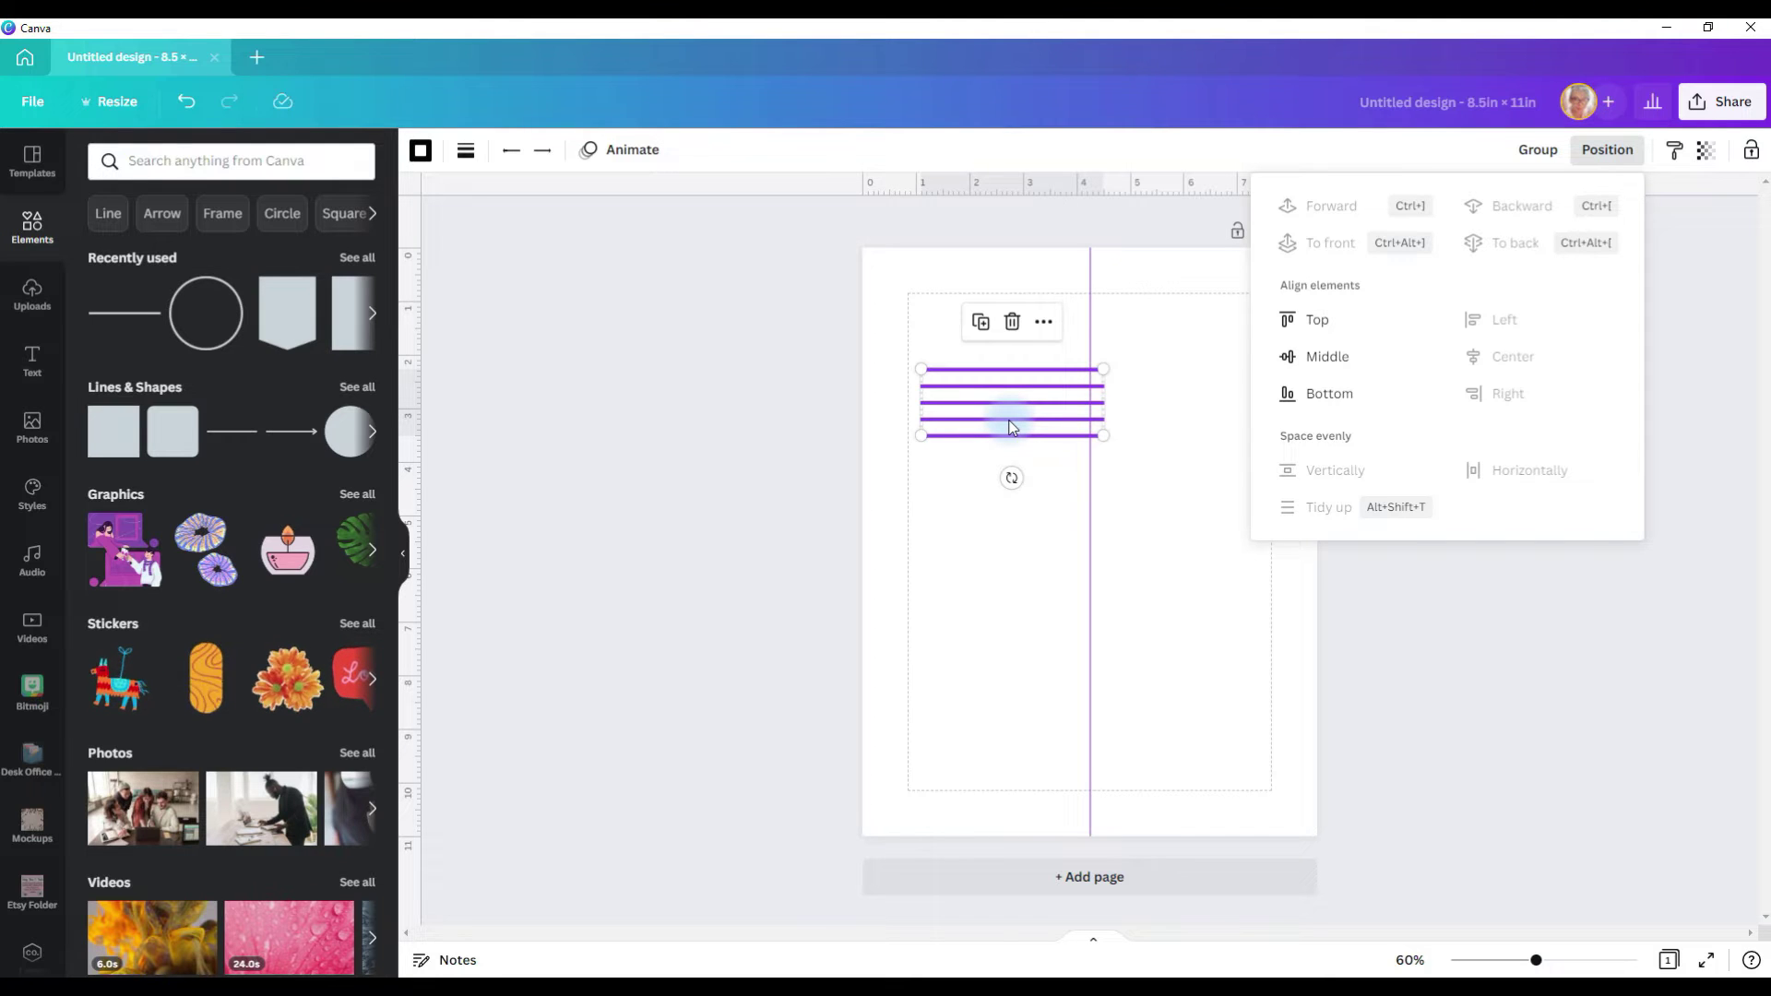
left_click_drag(1010, 426, 999, 416)
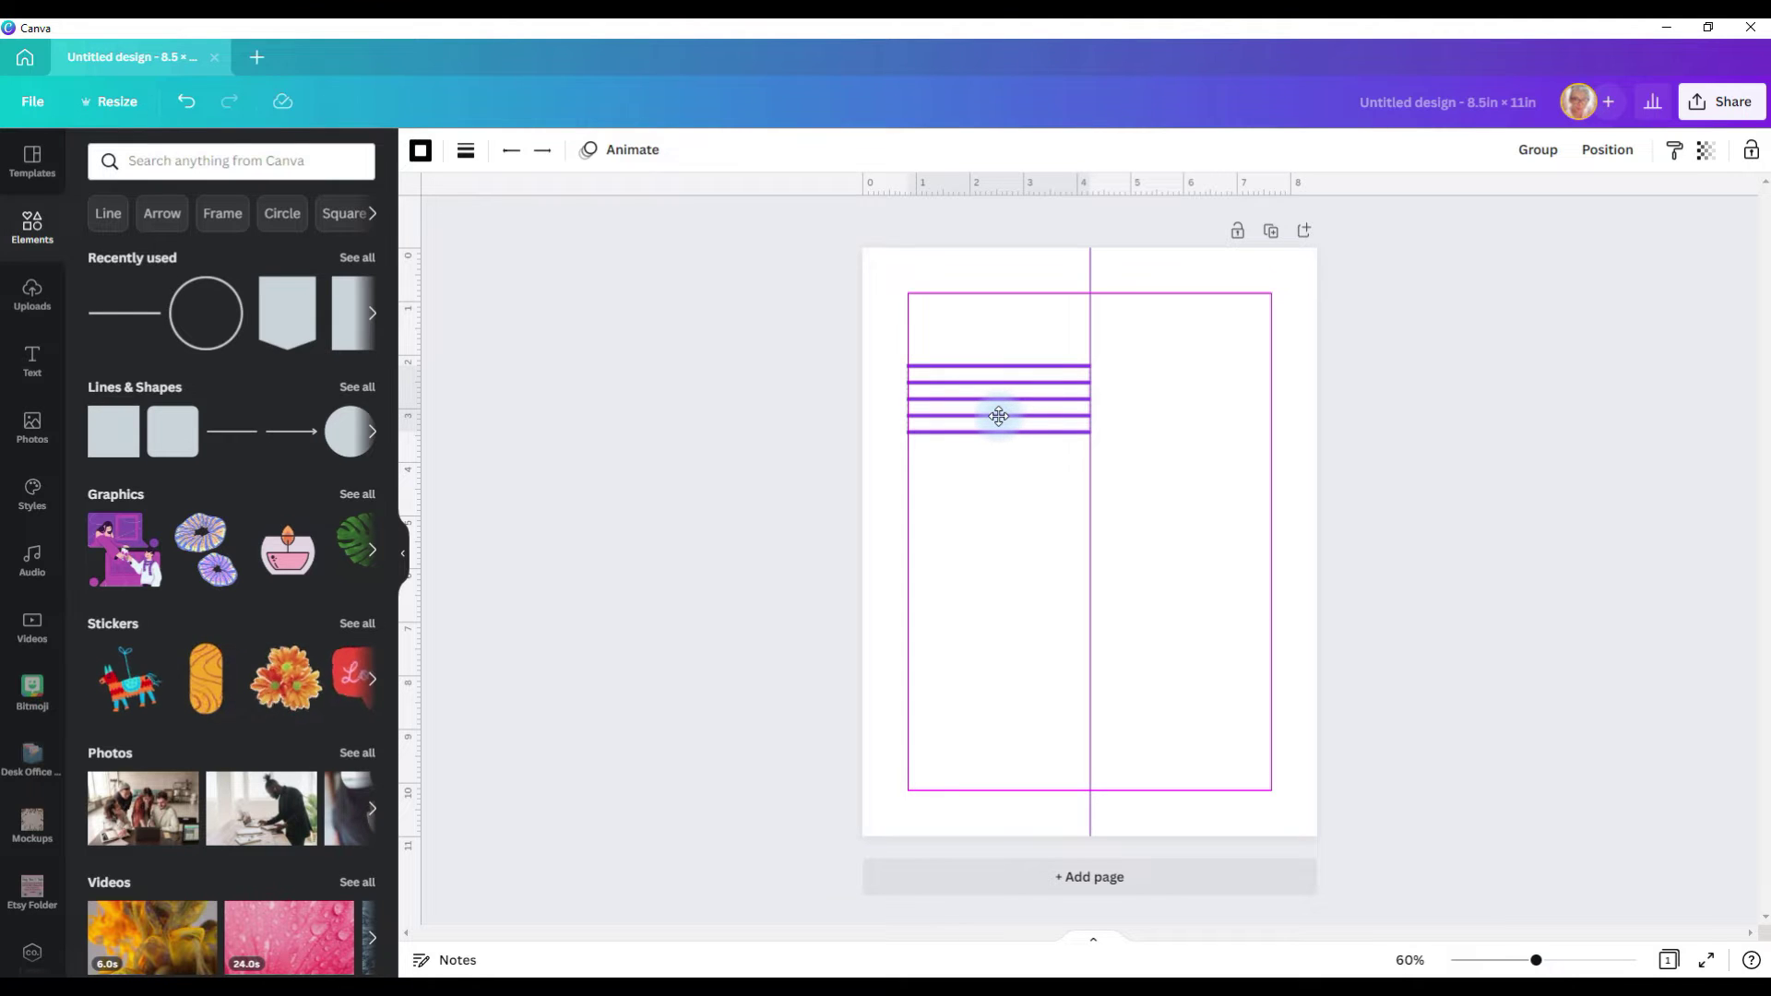
left_click_drag(999, 416, 998, 416)
left_click(1040, 408)
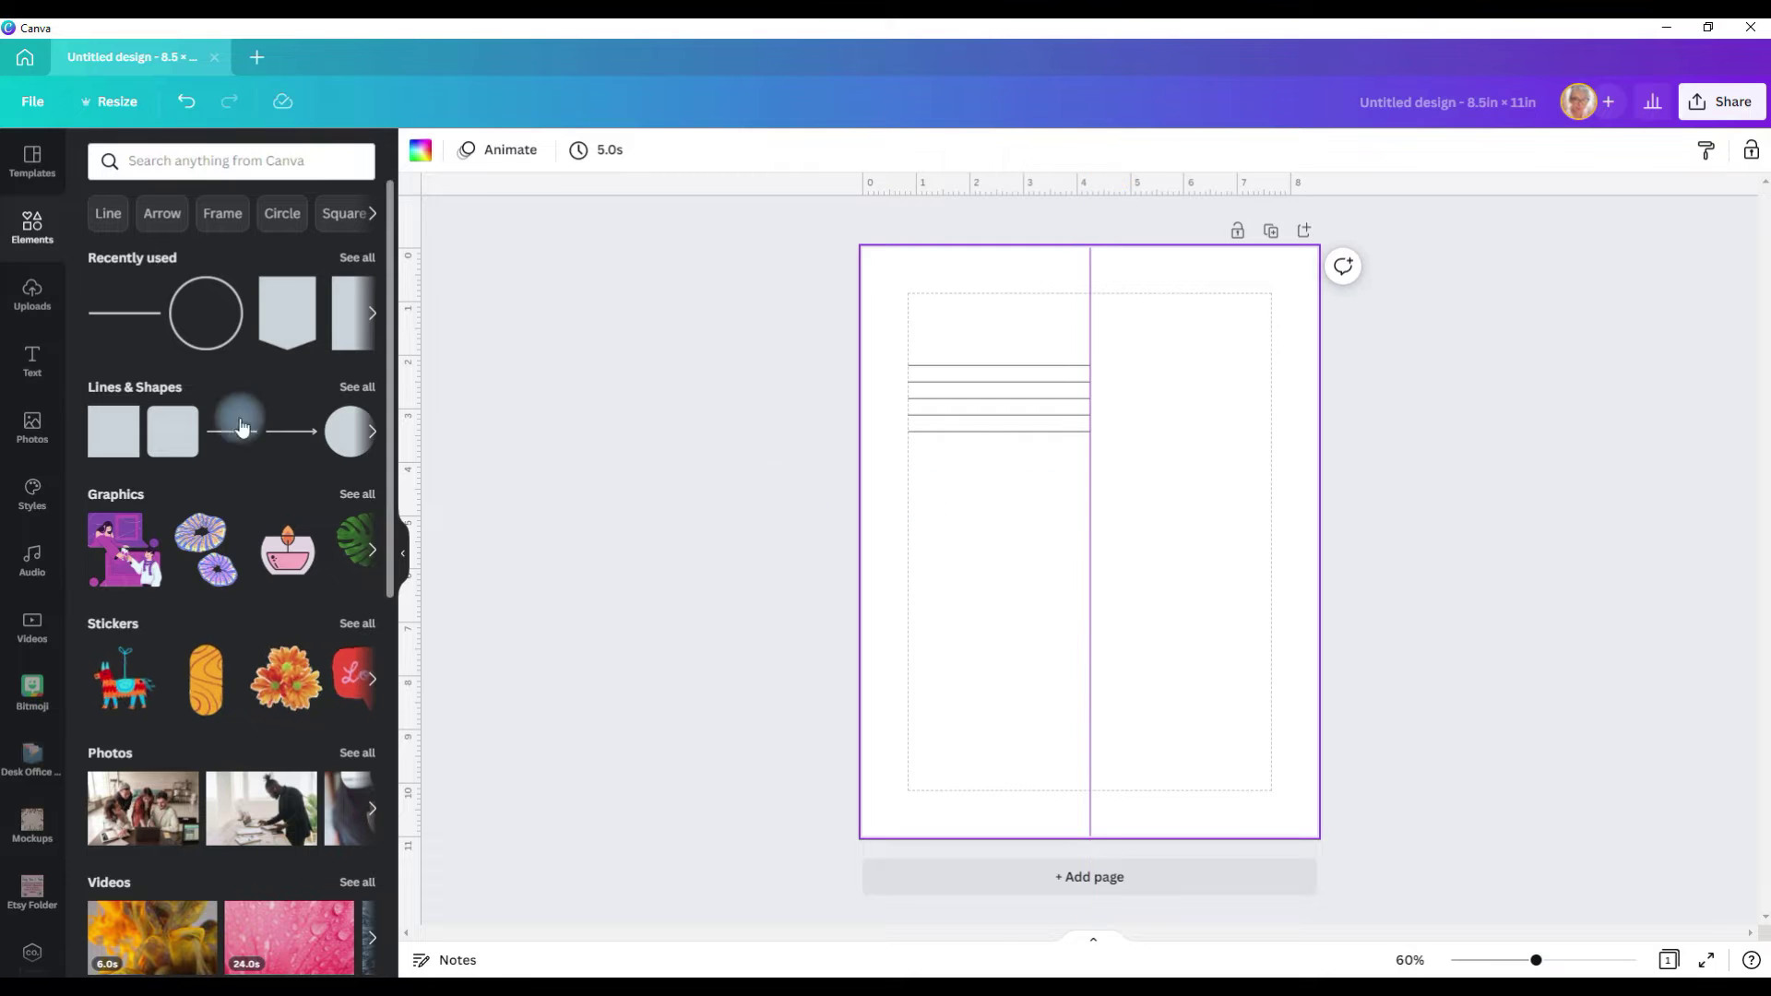
Add a green square under the ruled lines and stretch it out to the centre guide
left_click(358, 388)
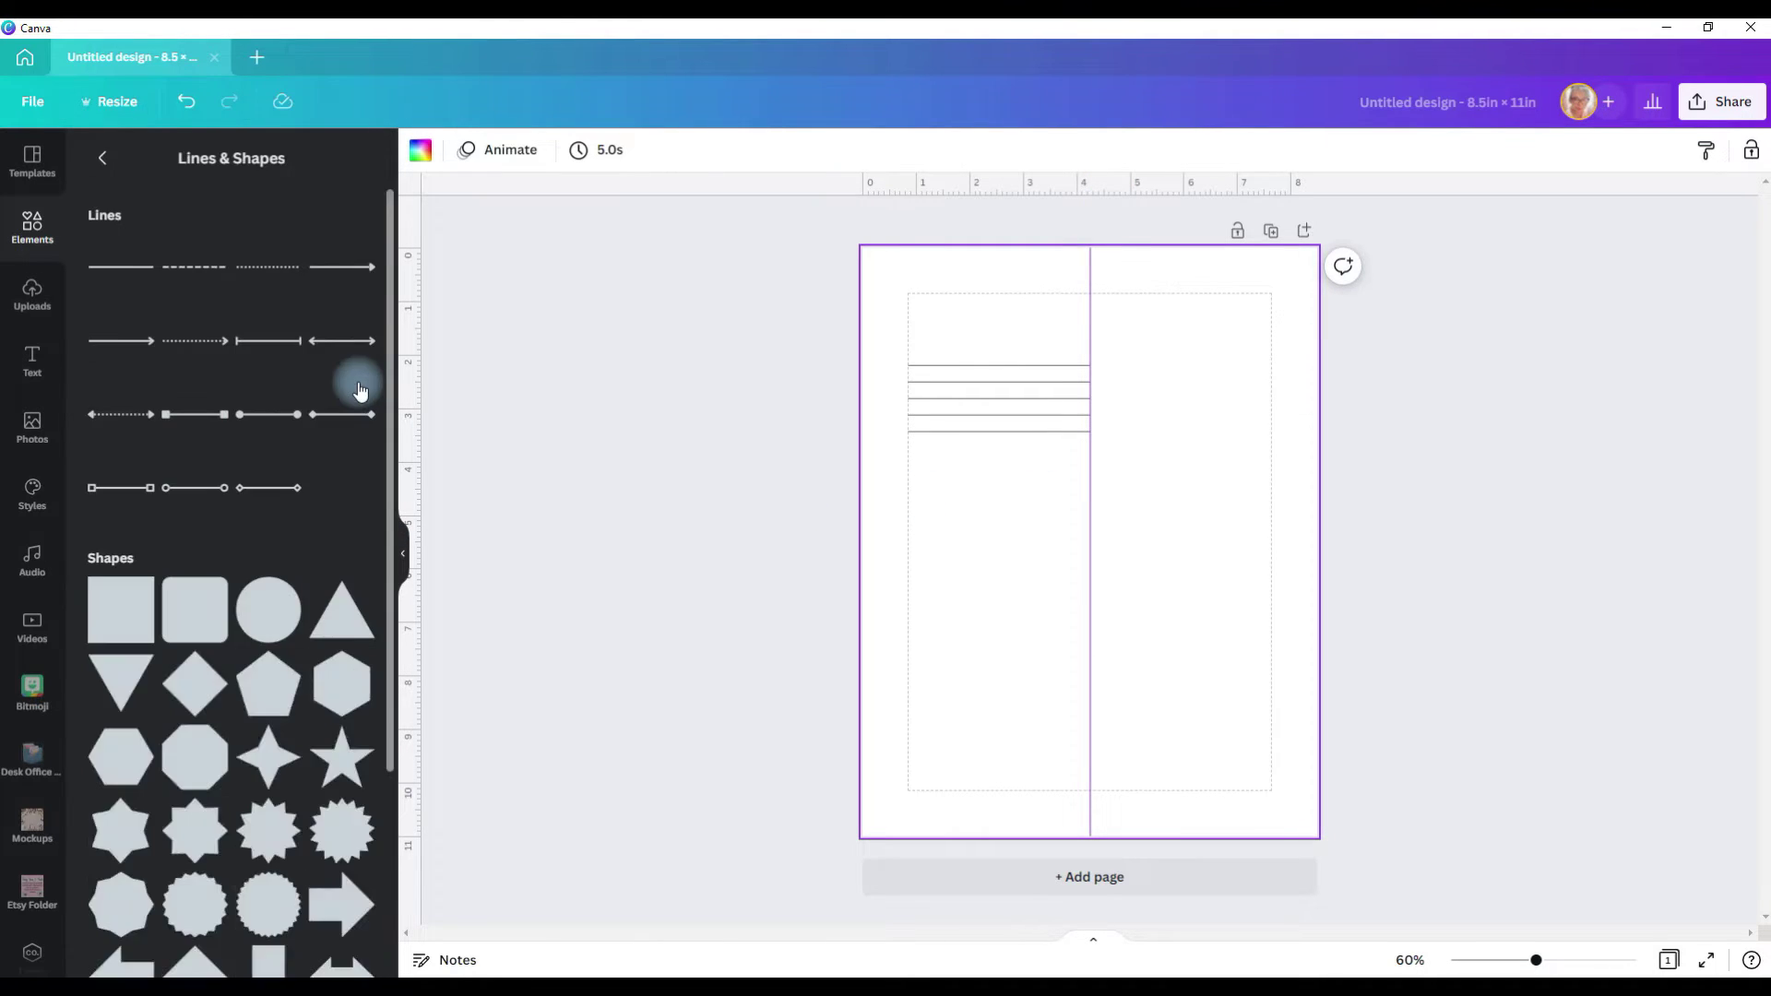
scroll(334, 452, "down", 2)
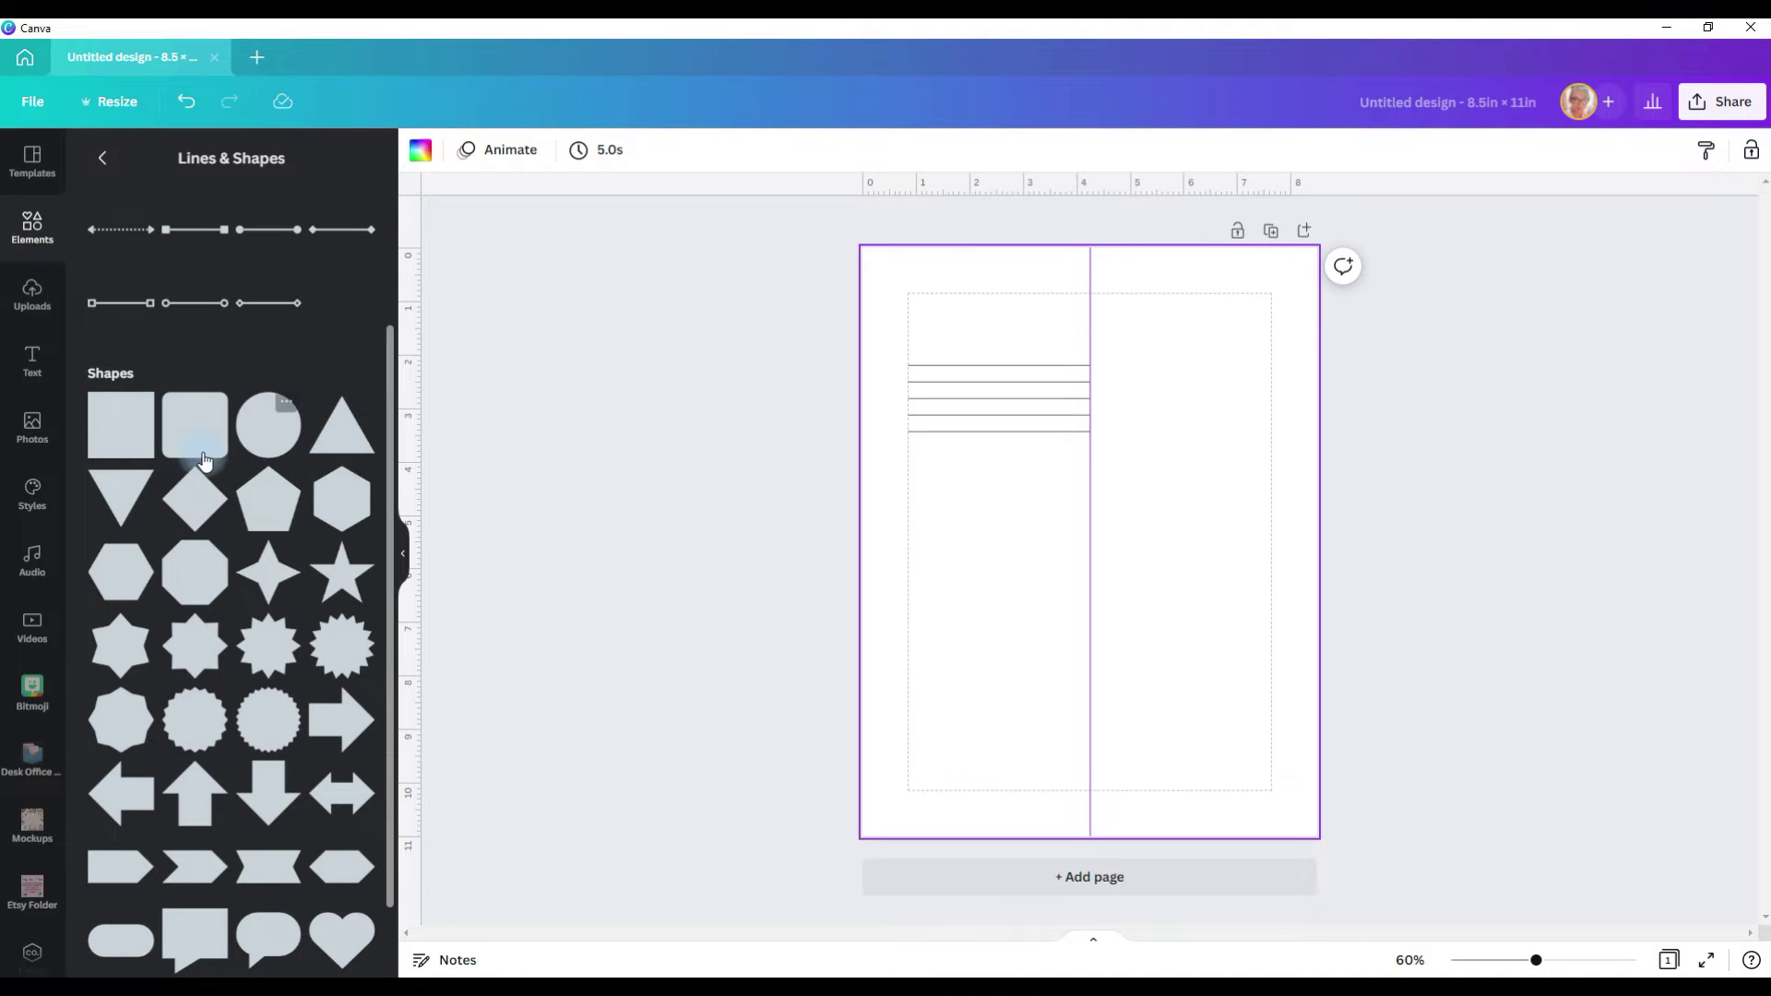
left_click(107, 445)
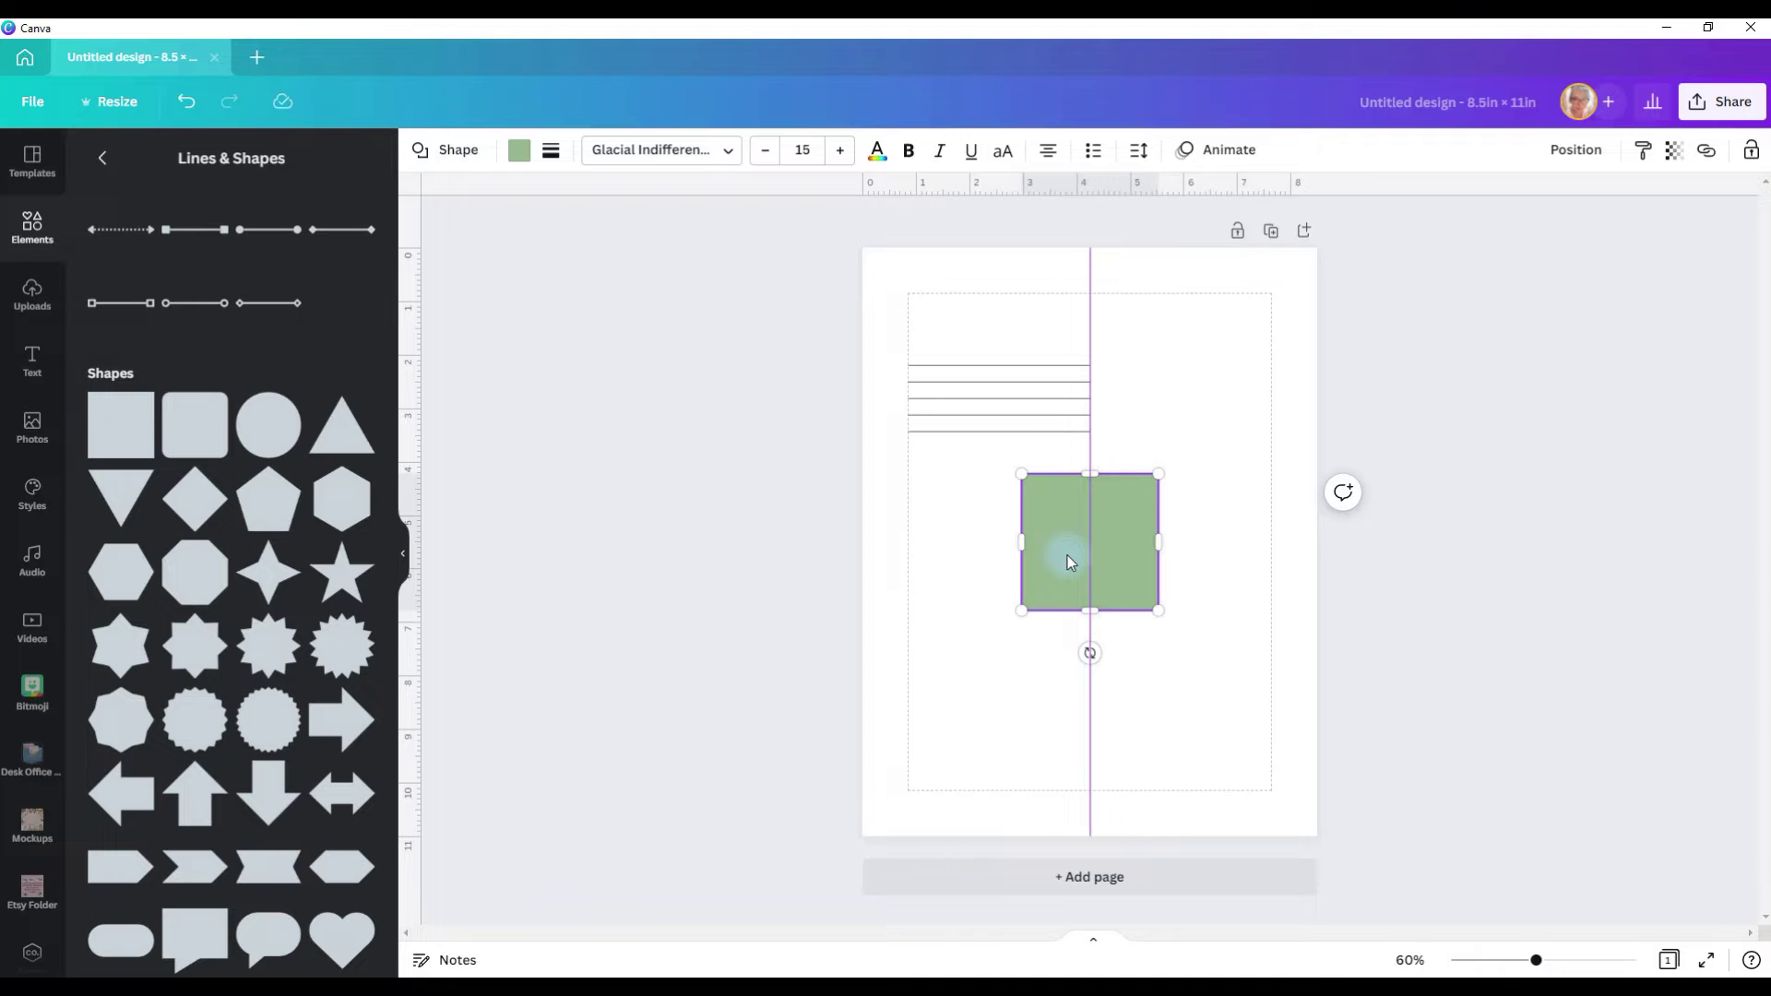
left_click_drag(1068, 562, 957, 529)
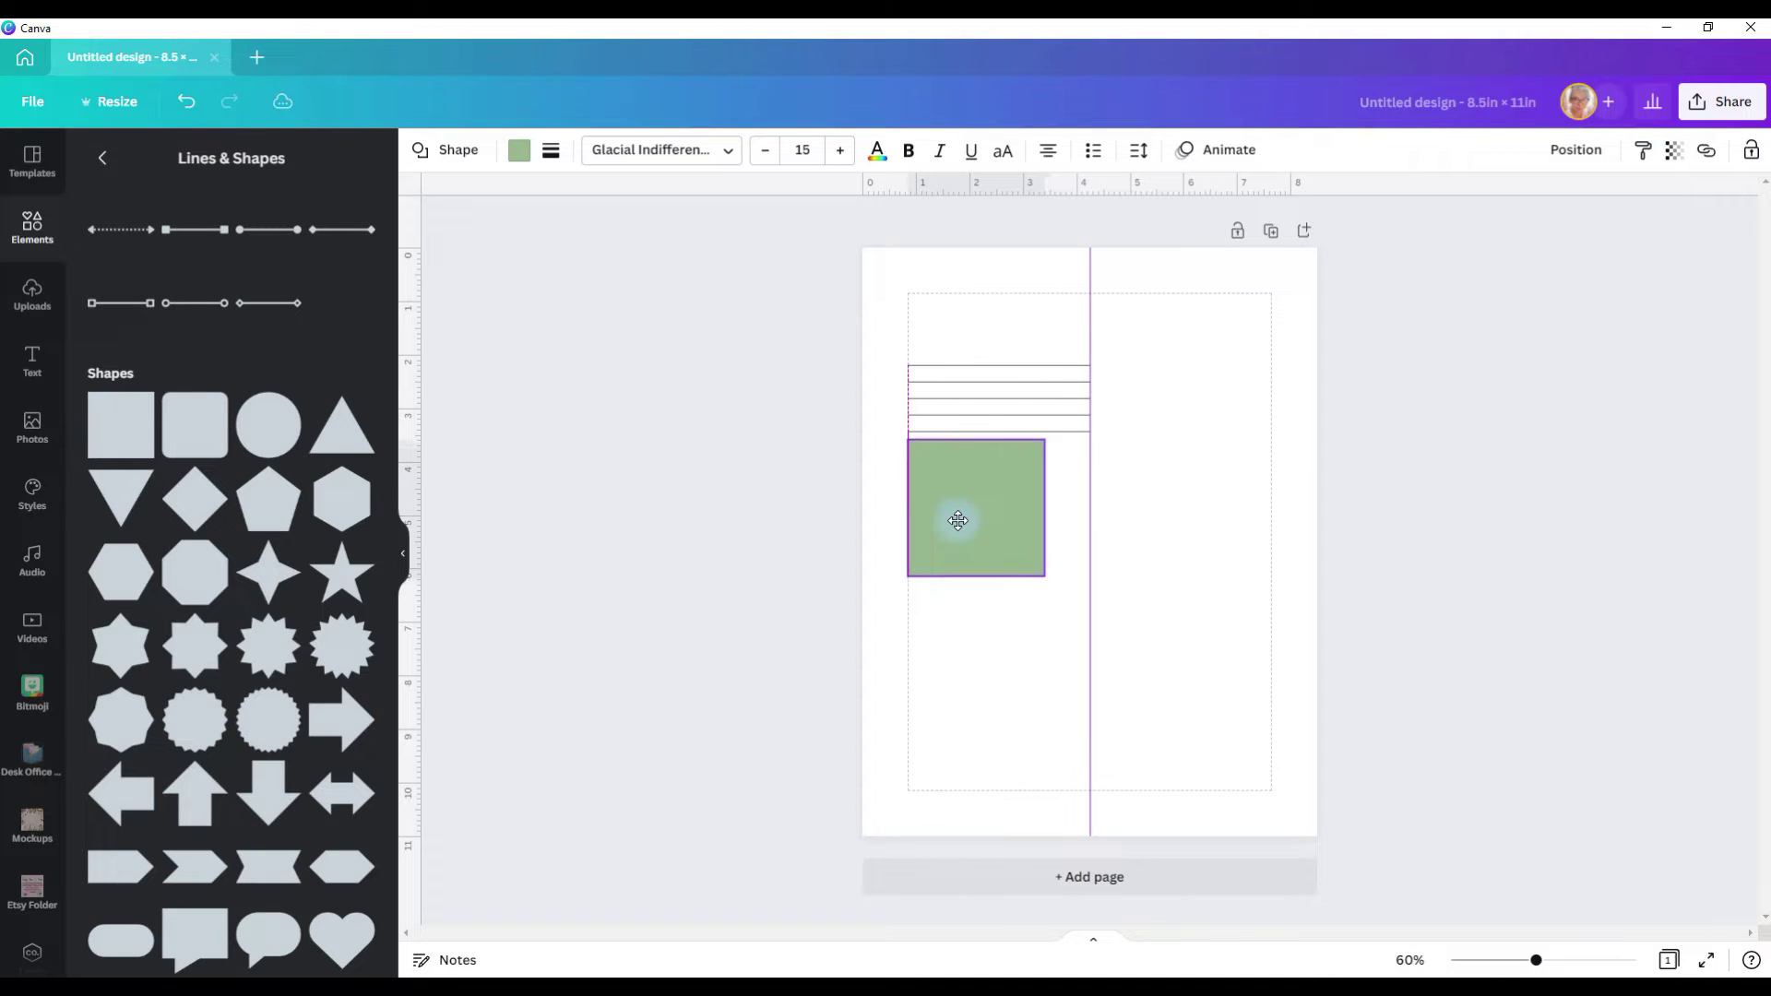
left_click_drag(958, 521, 957, 520)
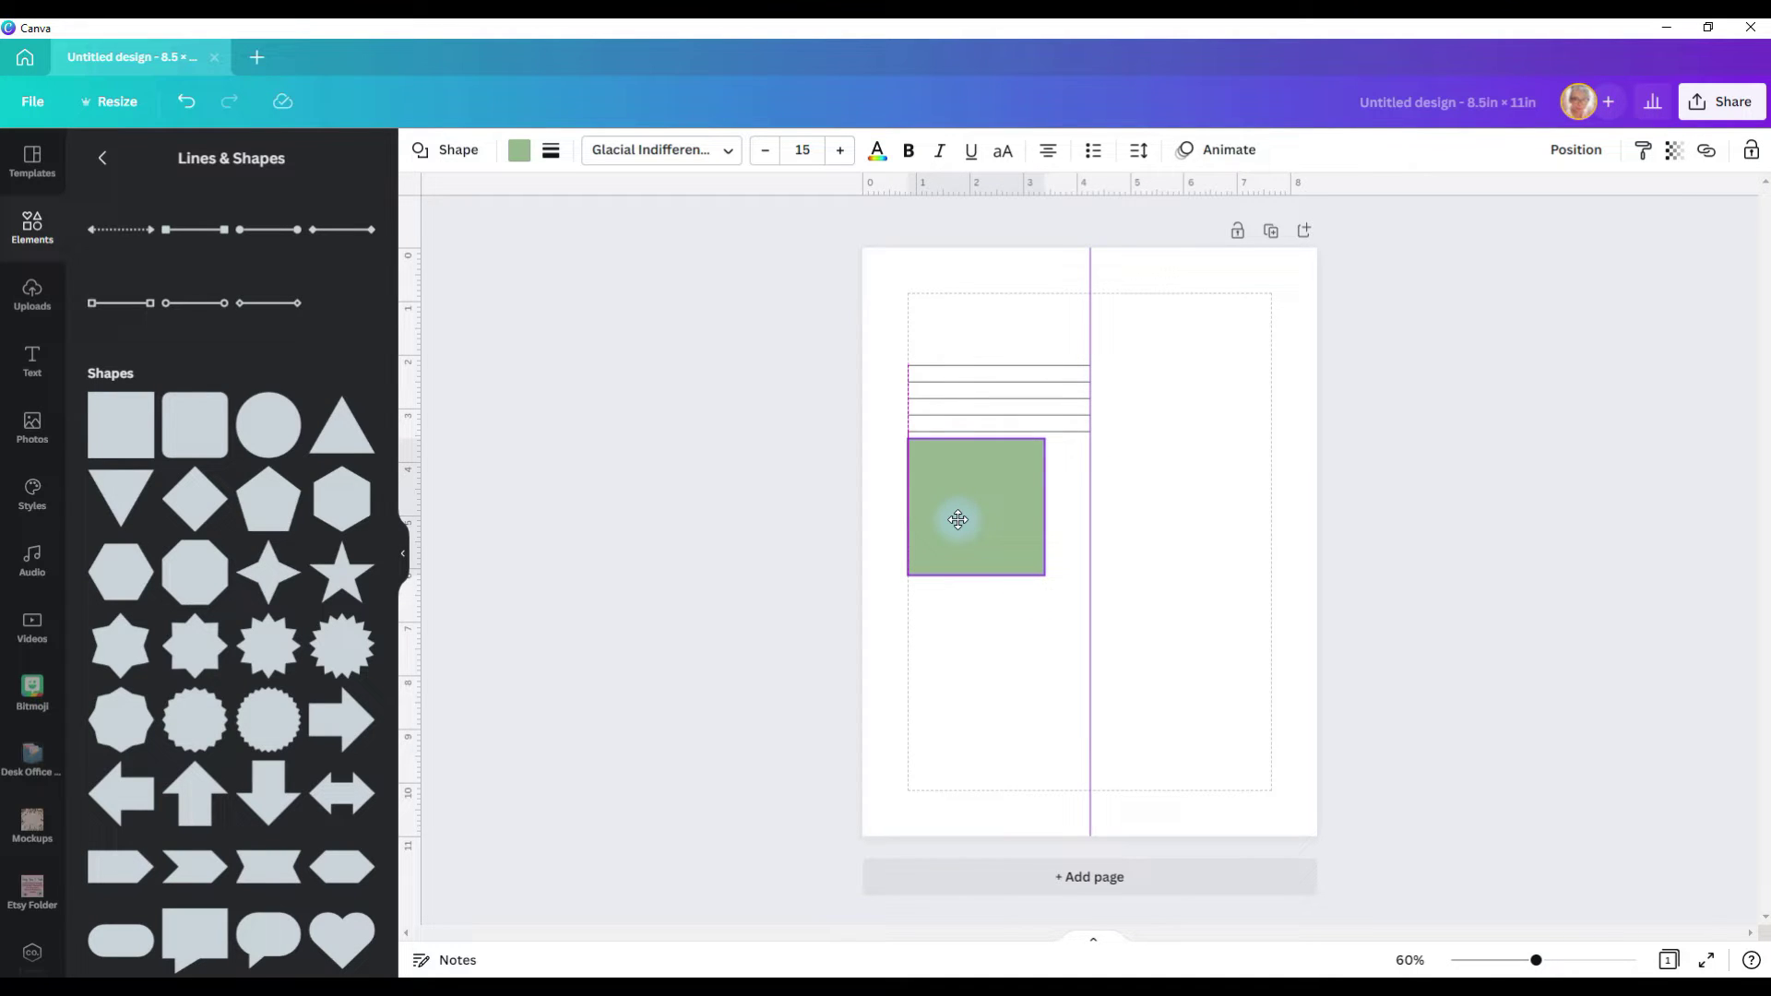
left_click_drag(957, 519, 958, 522)
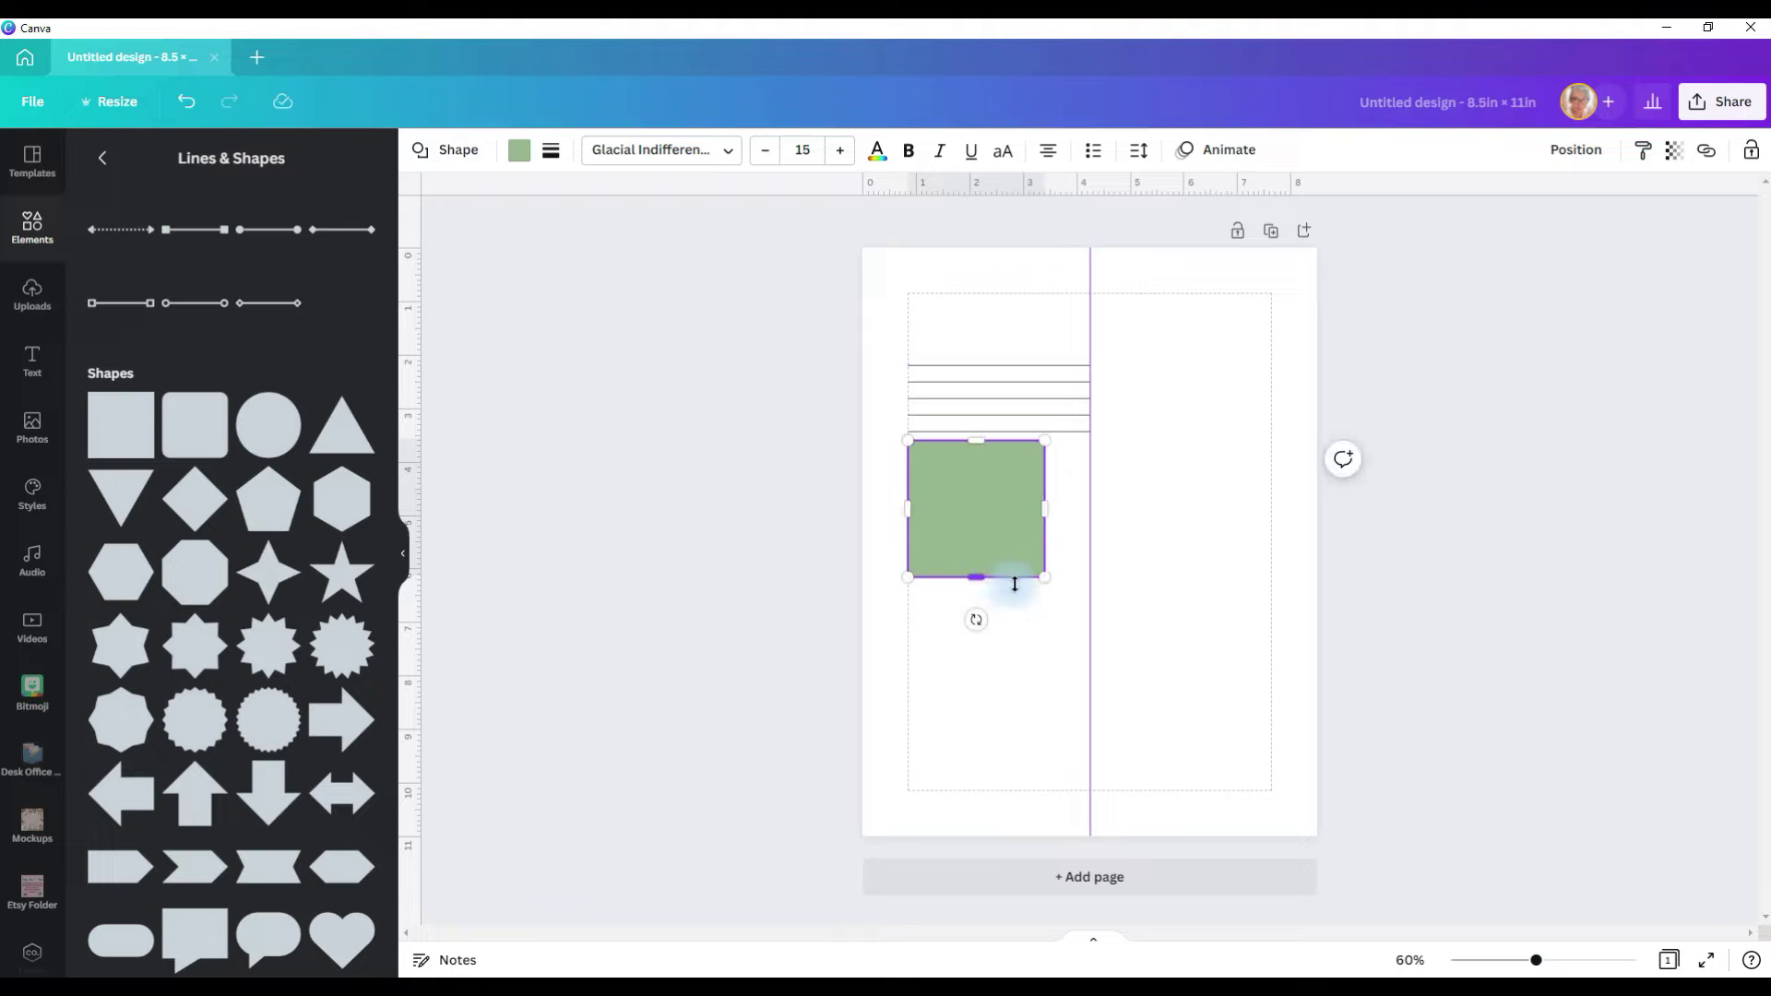
left_click_drag(1047, 581, 1089, 611)
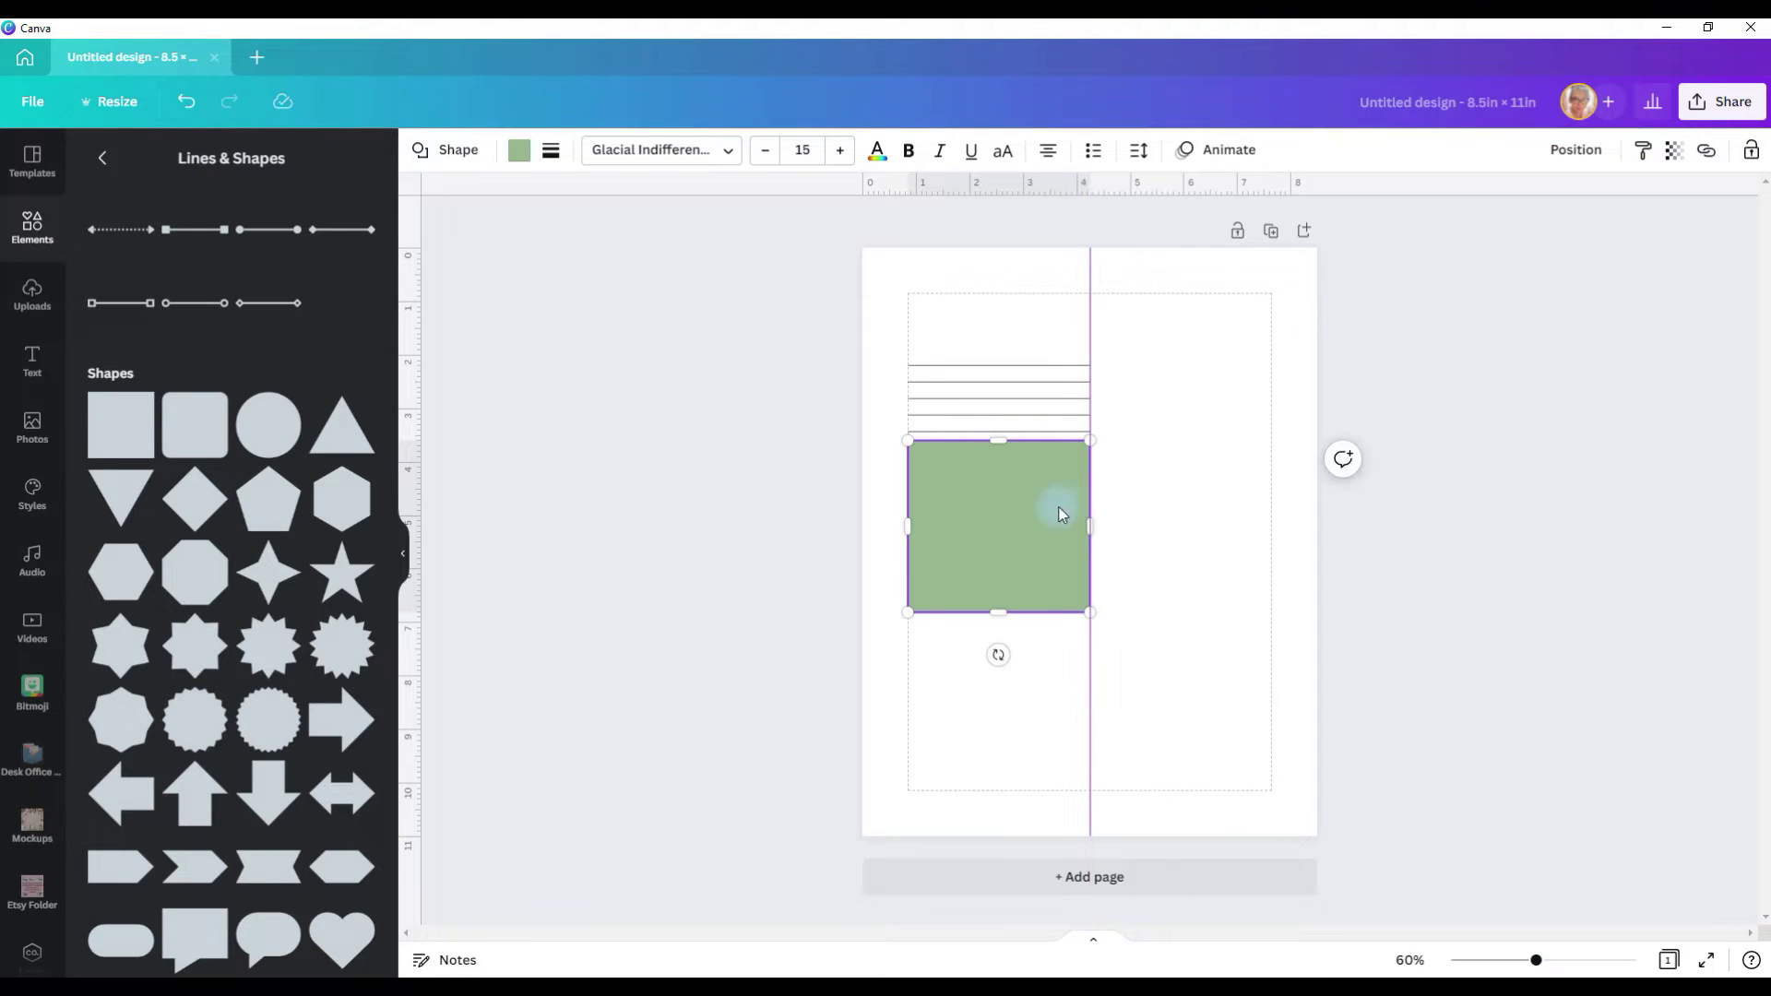
left_click(1096, 299)
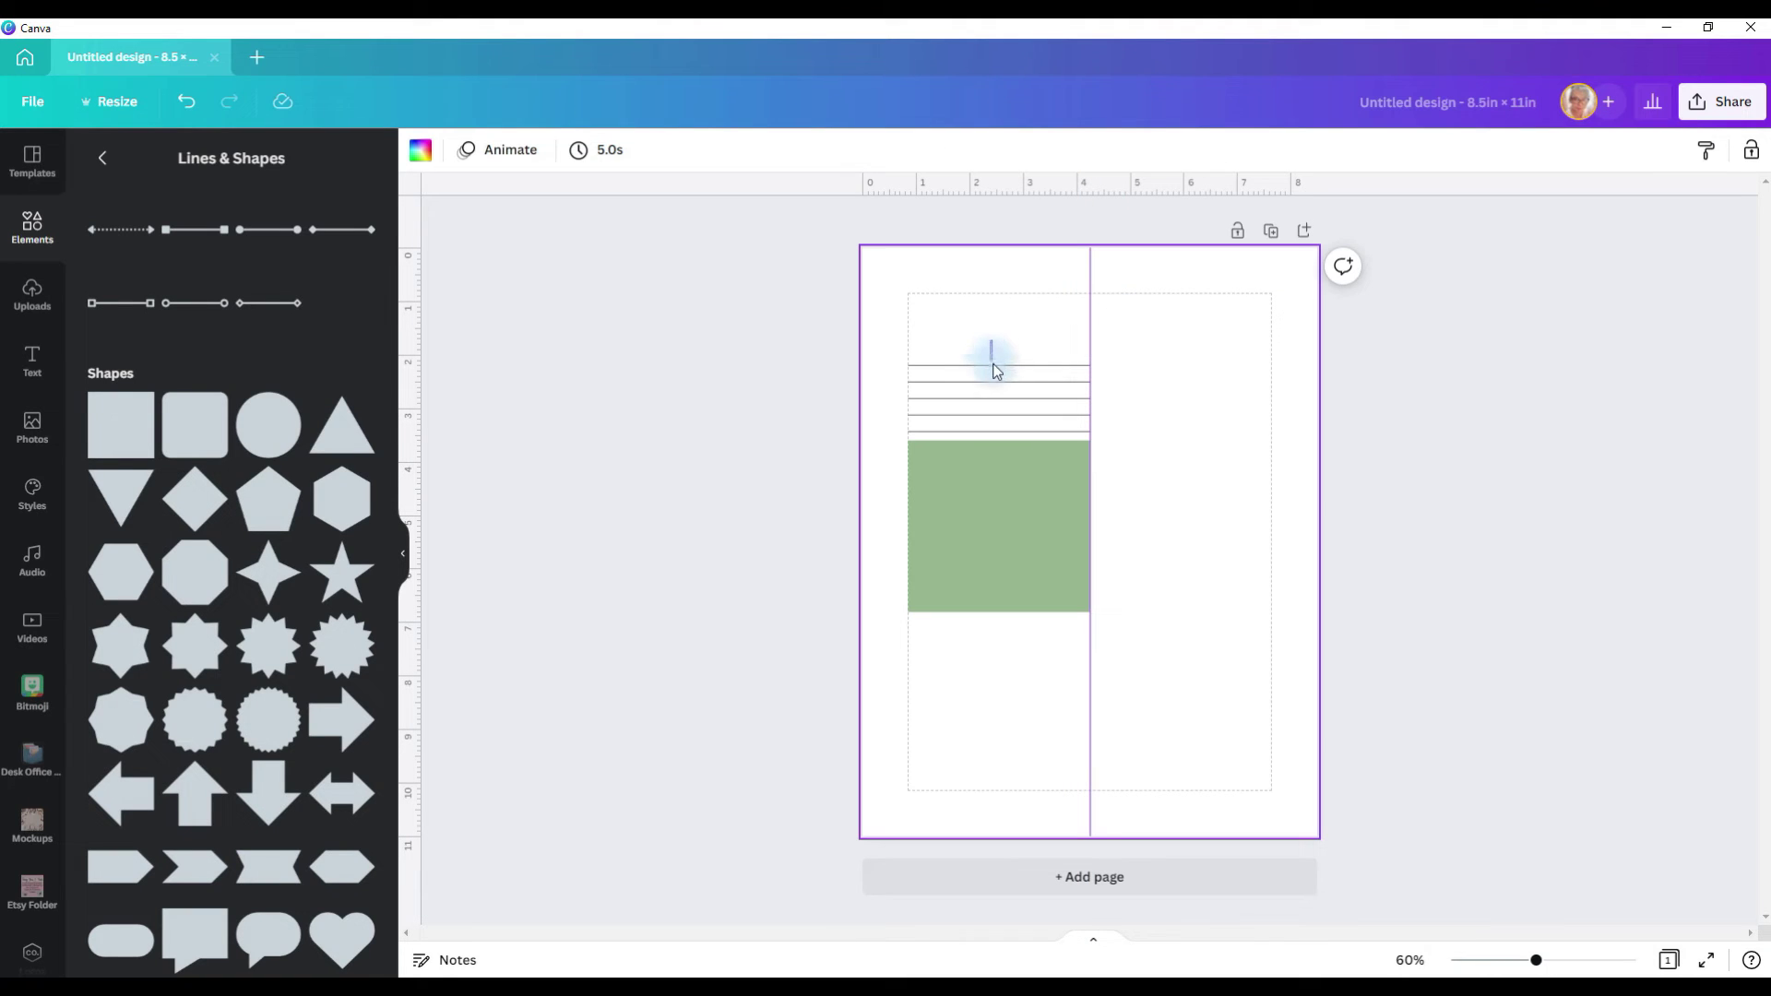
Place the set of five ruled lines beneath the green block
left_click_drag(995, 394, 995, 443)
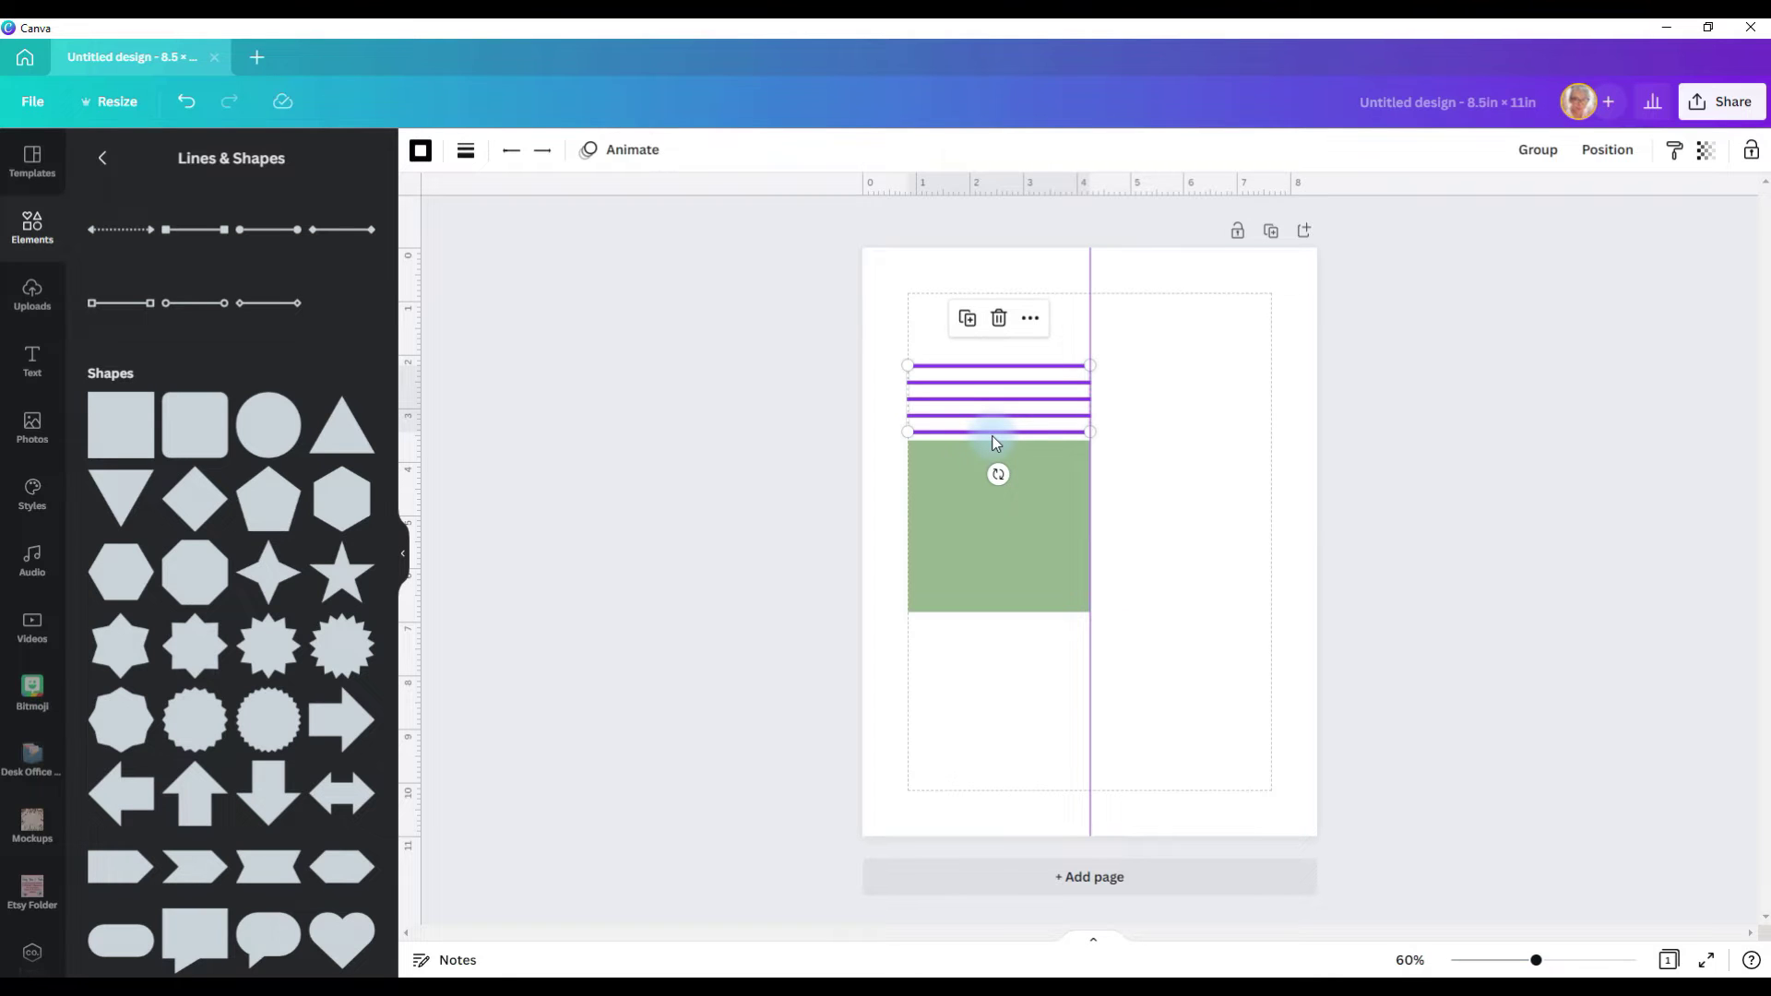
mouse_move(994, 443)
left_mouse_down()
mouse_move(1030, 699)
mouse_move(1014, 686)
left_mouse_up()
left_click(943, 751)
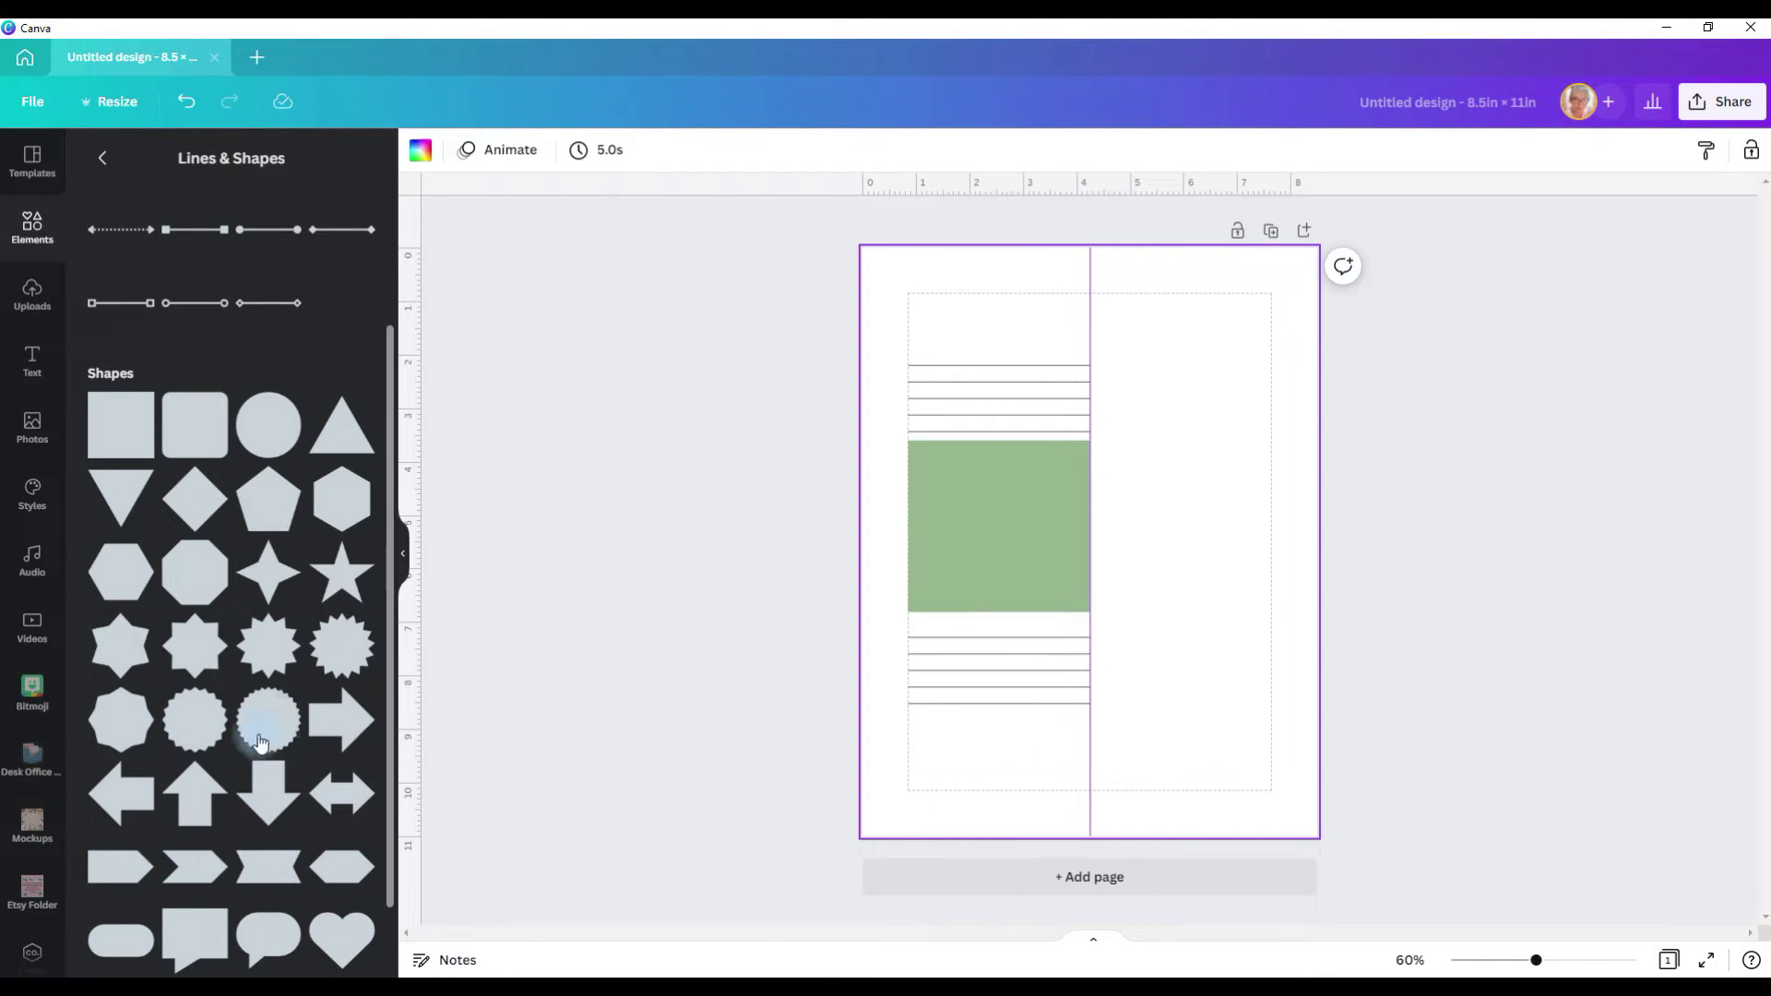
Add a green banner shape below the lower lines, shrink it, and duplicate it into three
scroll(277, 622, "down", 3)
scroll(289, 616, "down", 4)
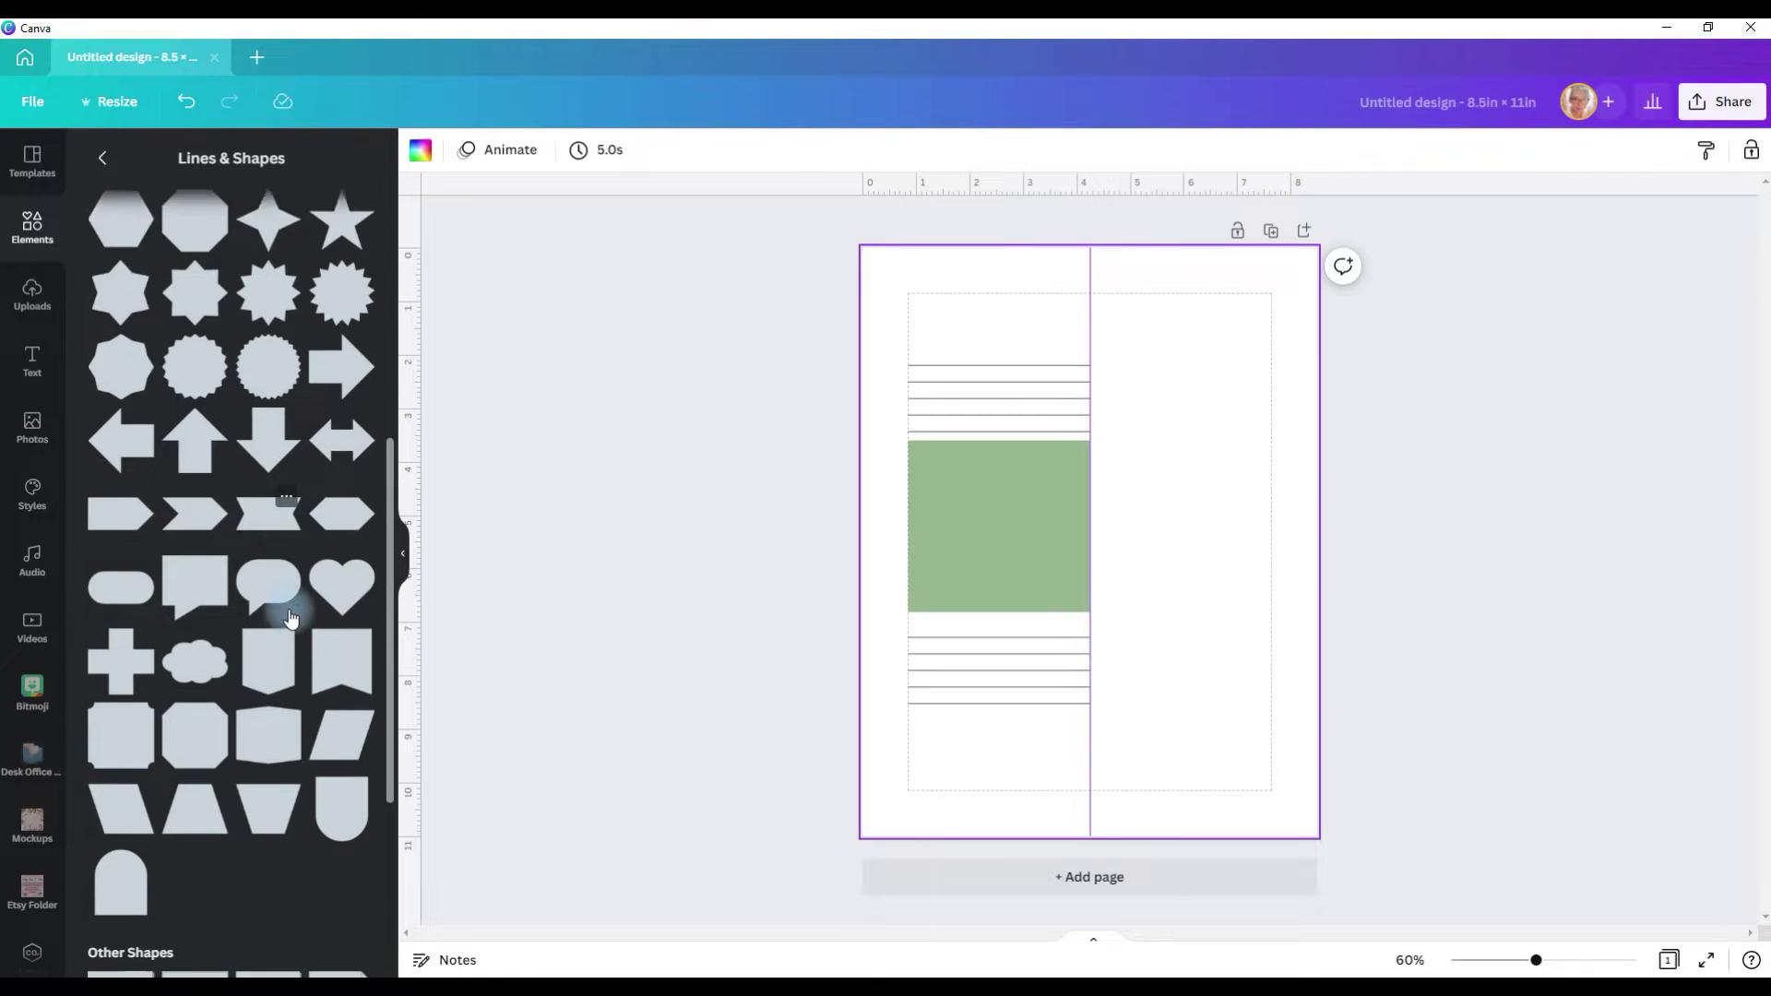
left_click_drag(289, 620, 984, 720)
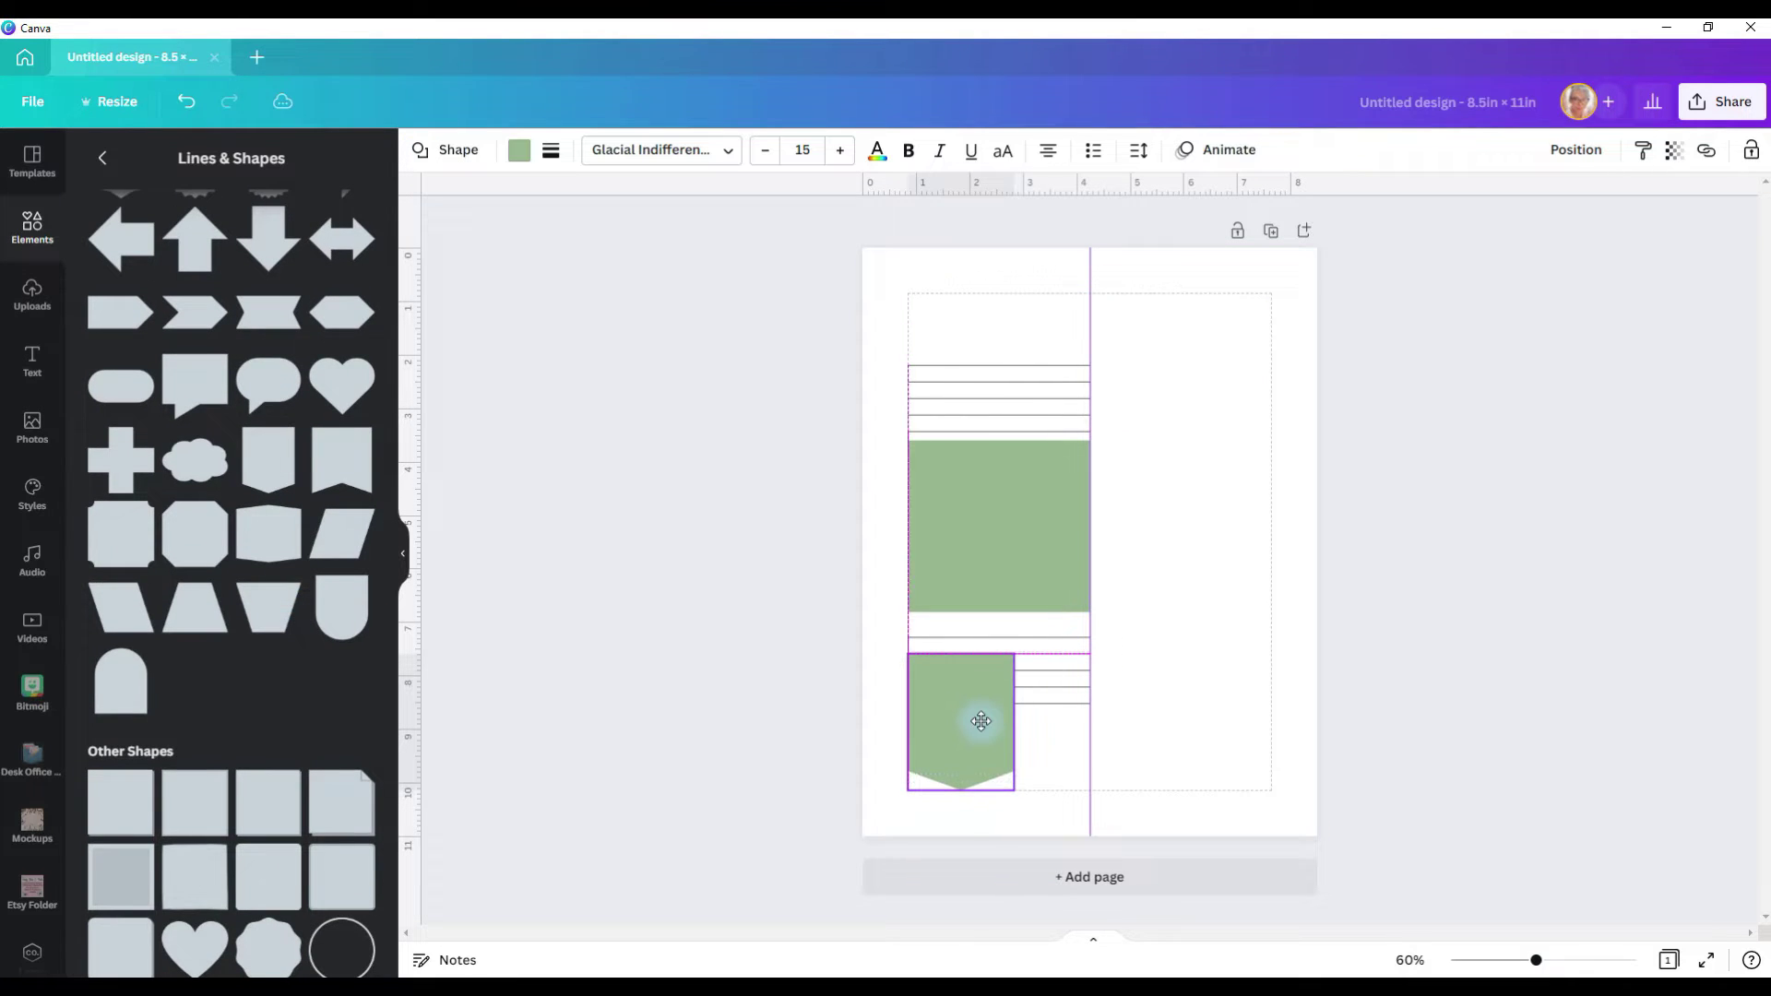
left_click_drag(1018, 653, 994, 745)
key("ctrl+d")
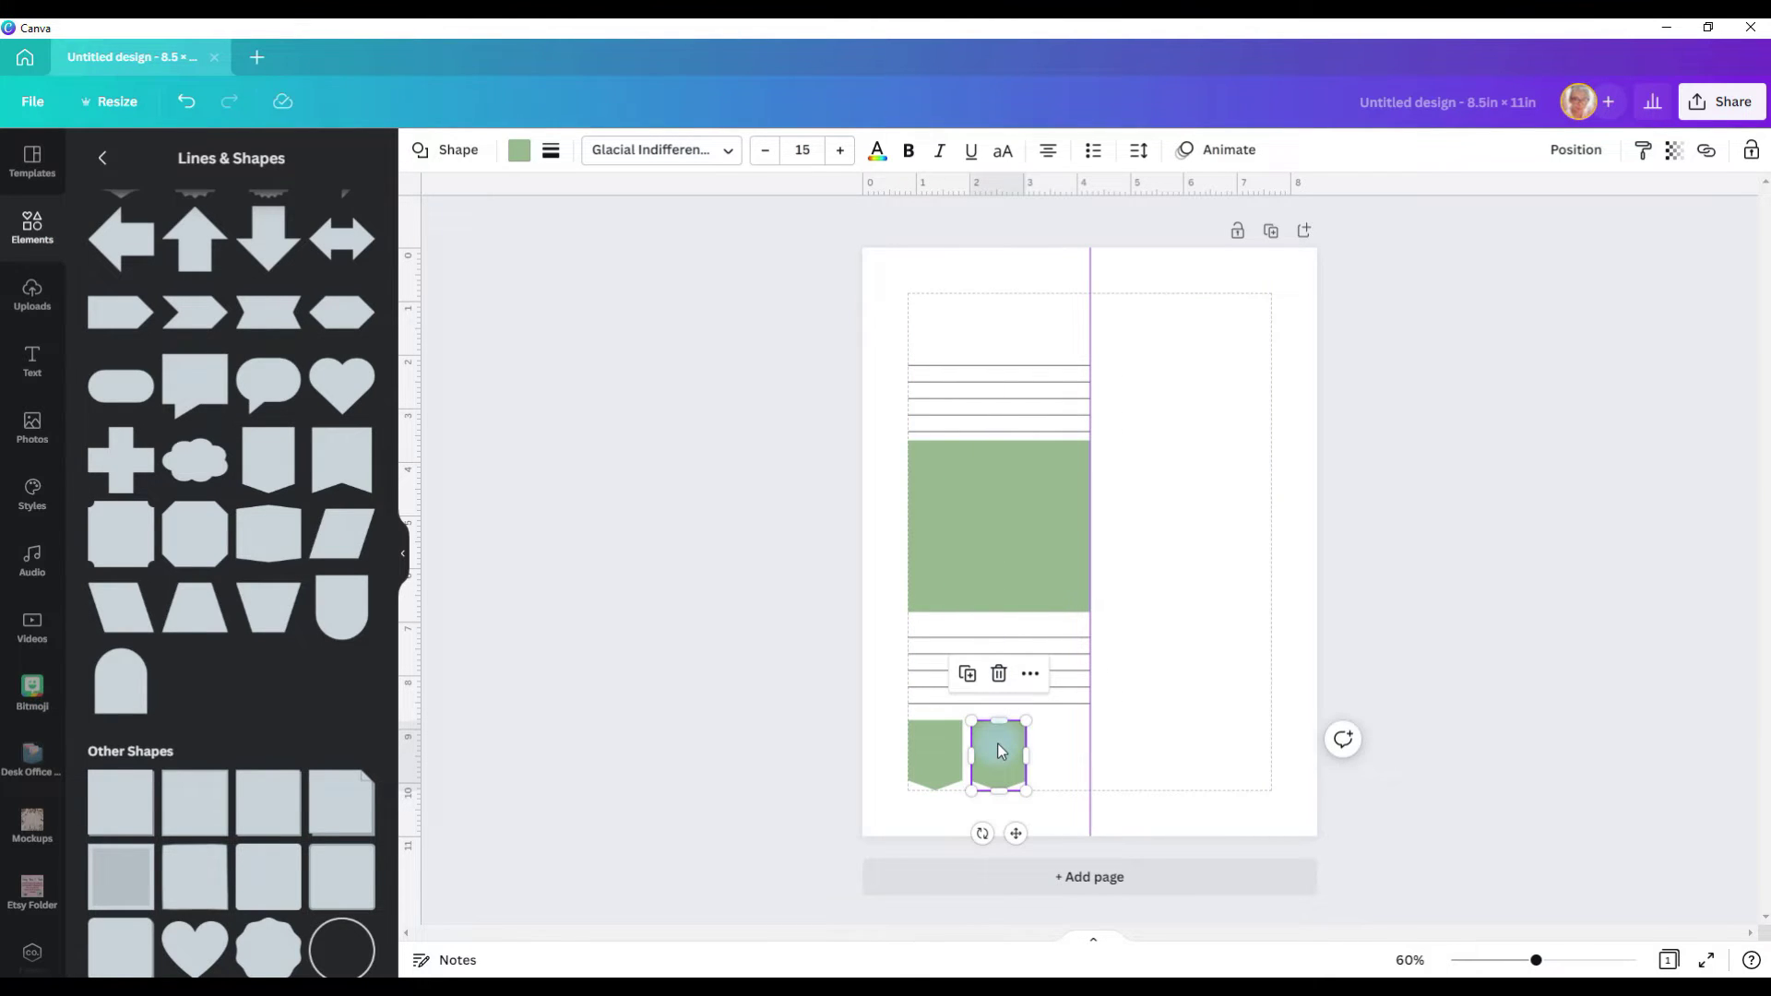
key("ctrl+d")
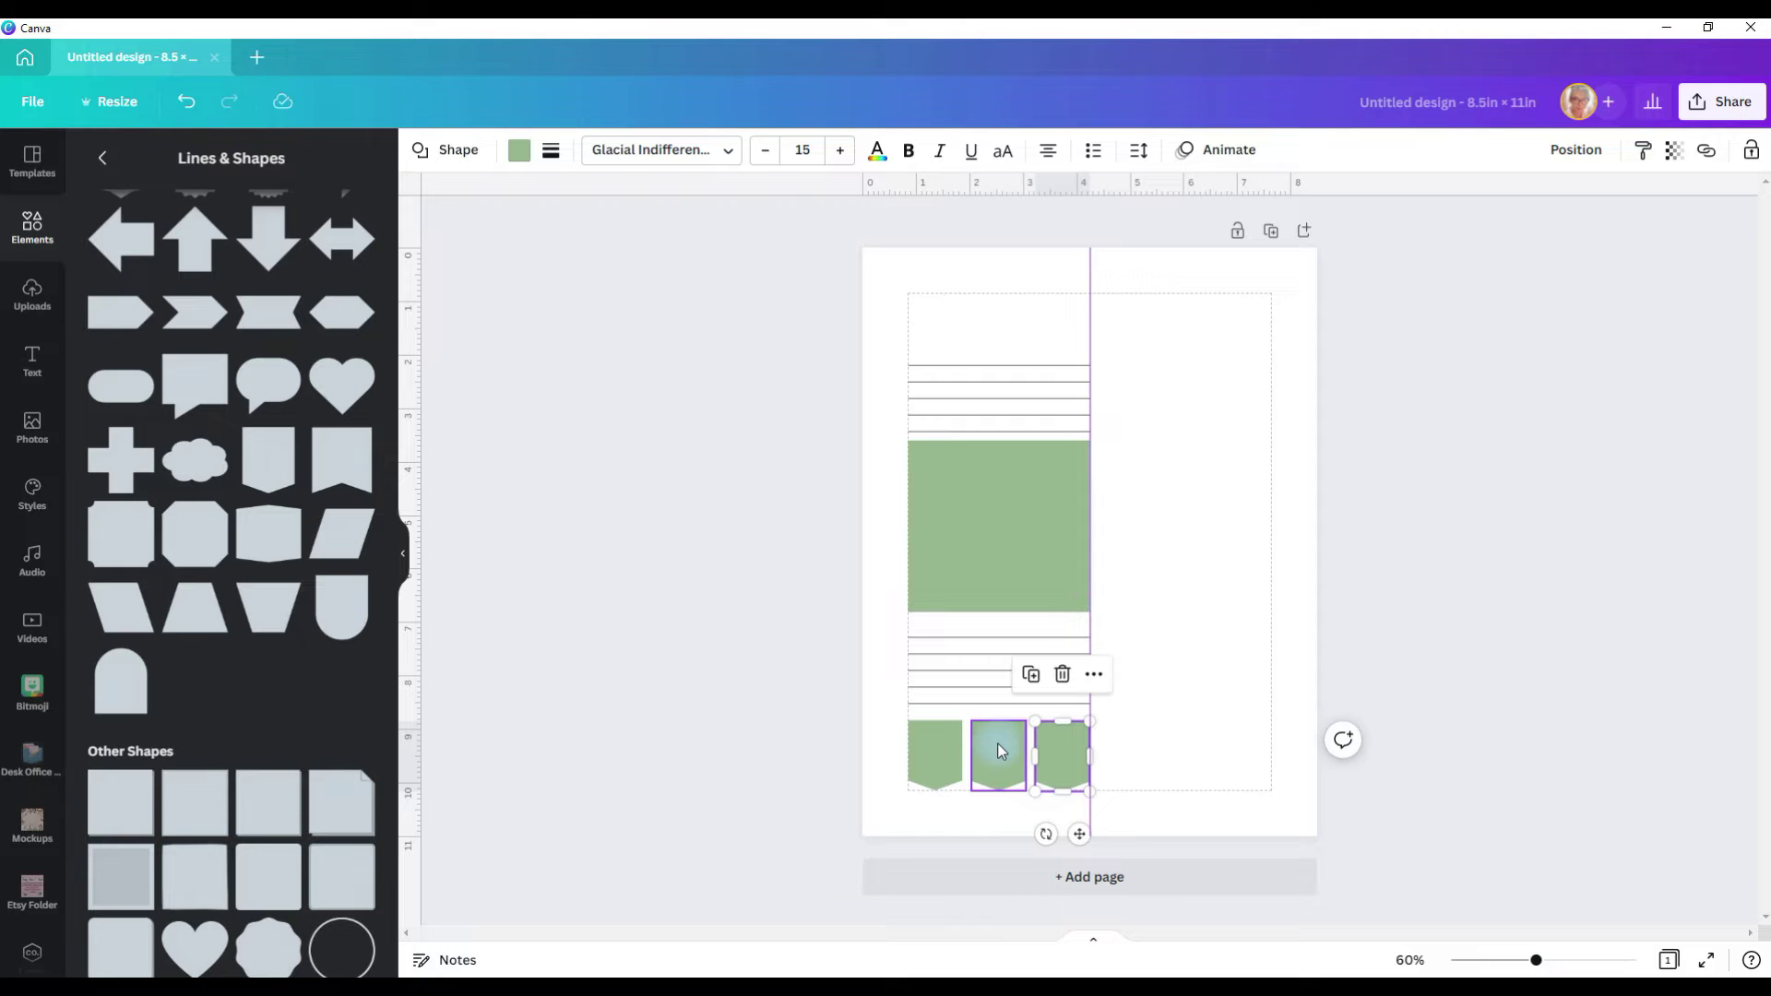
left_click(1108, 747)
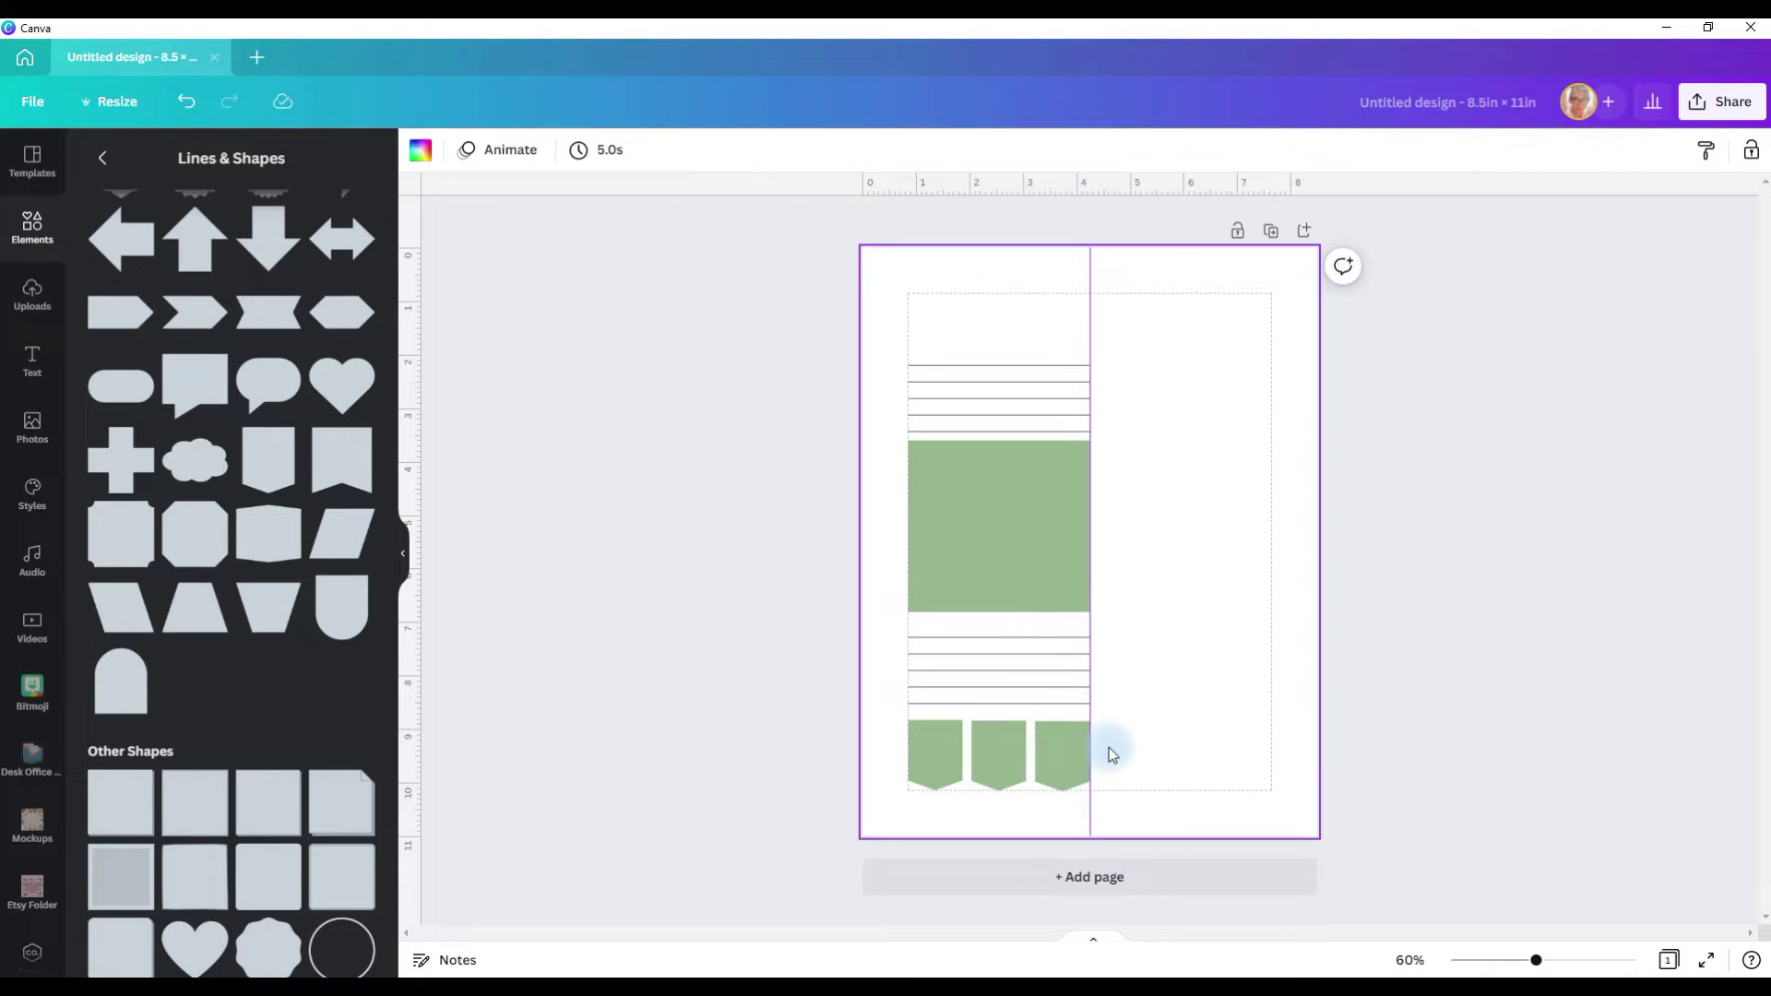
Tidy the three banners to even spacing and align the rule above with their tops
left_click(1037, 707)
left_click_drag(1015, 747, 1018, 753)
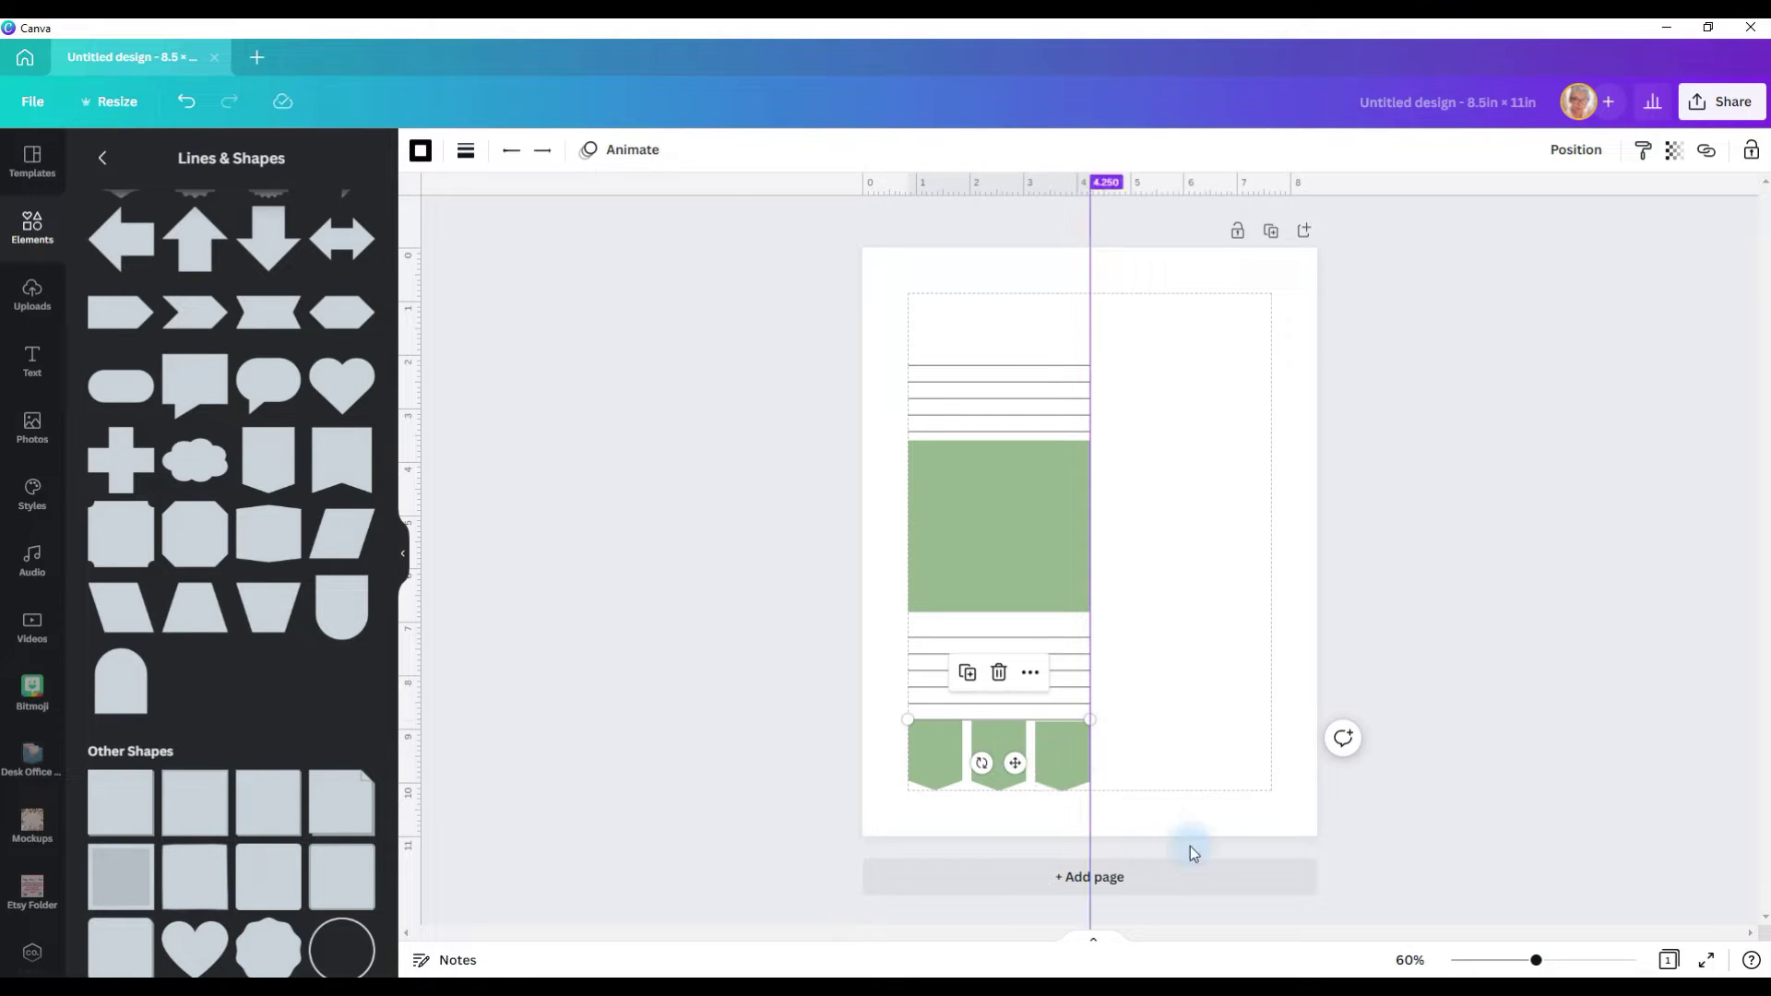
key("ctrl+plus")
key("ctrl+plus")
key("ctrl+plus")
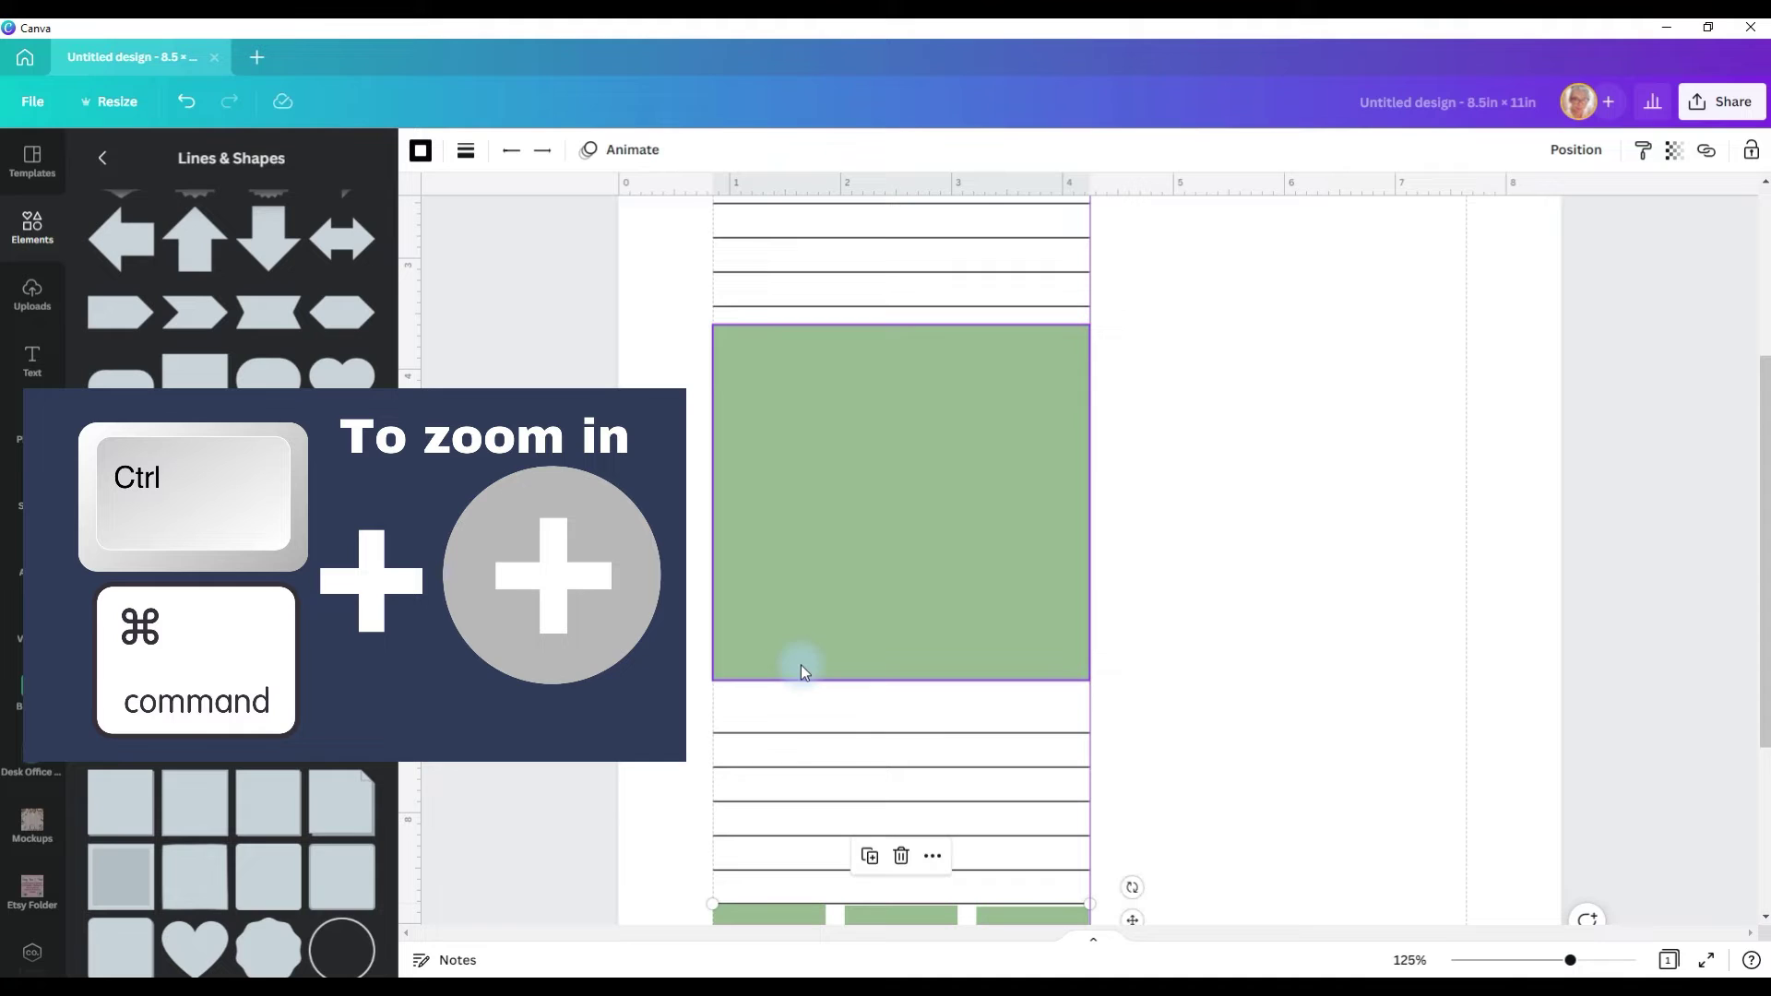
scroll(1243, 601, "down", 3)
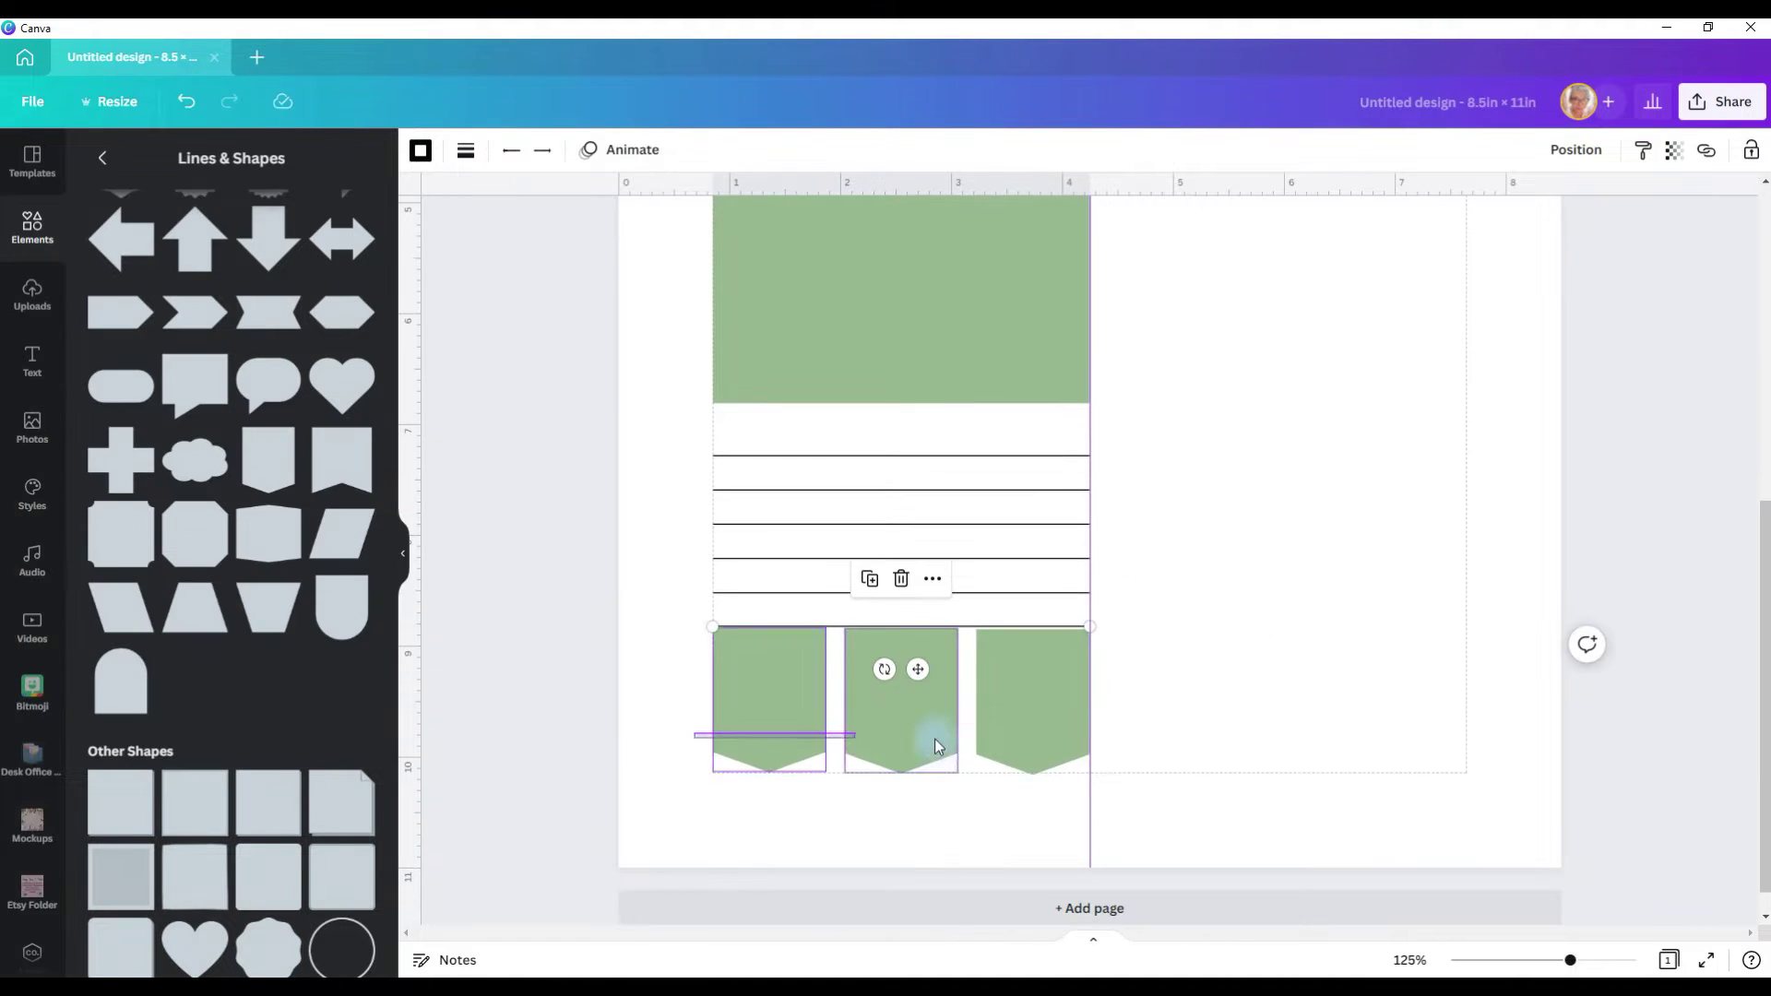
left_click_drag(1103, 736, 1103, 736)
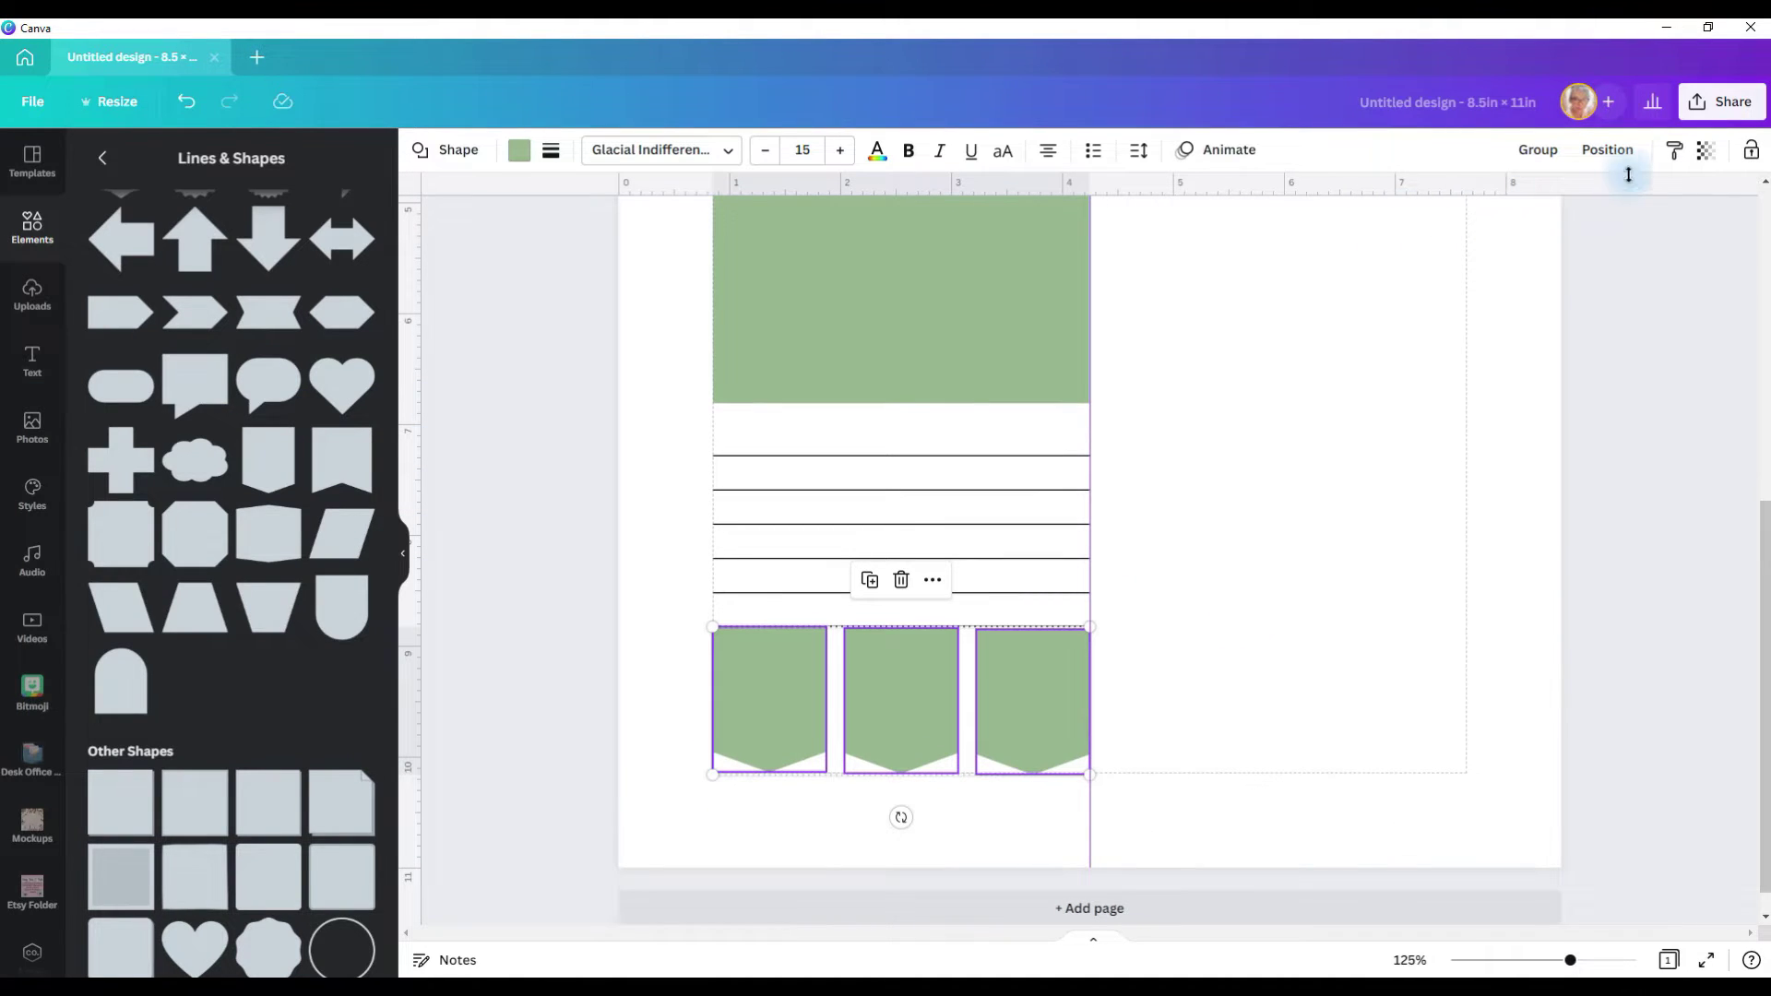
left_click(1607, 150)
left_click(1353, 498)
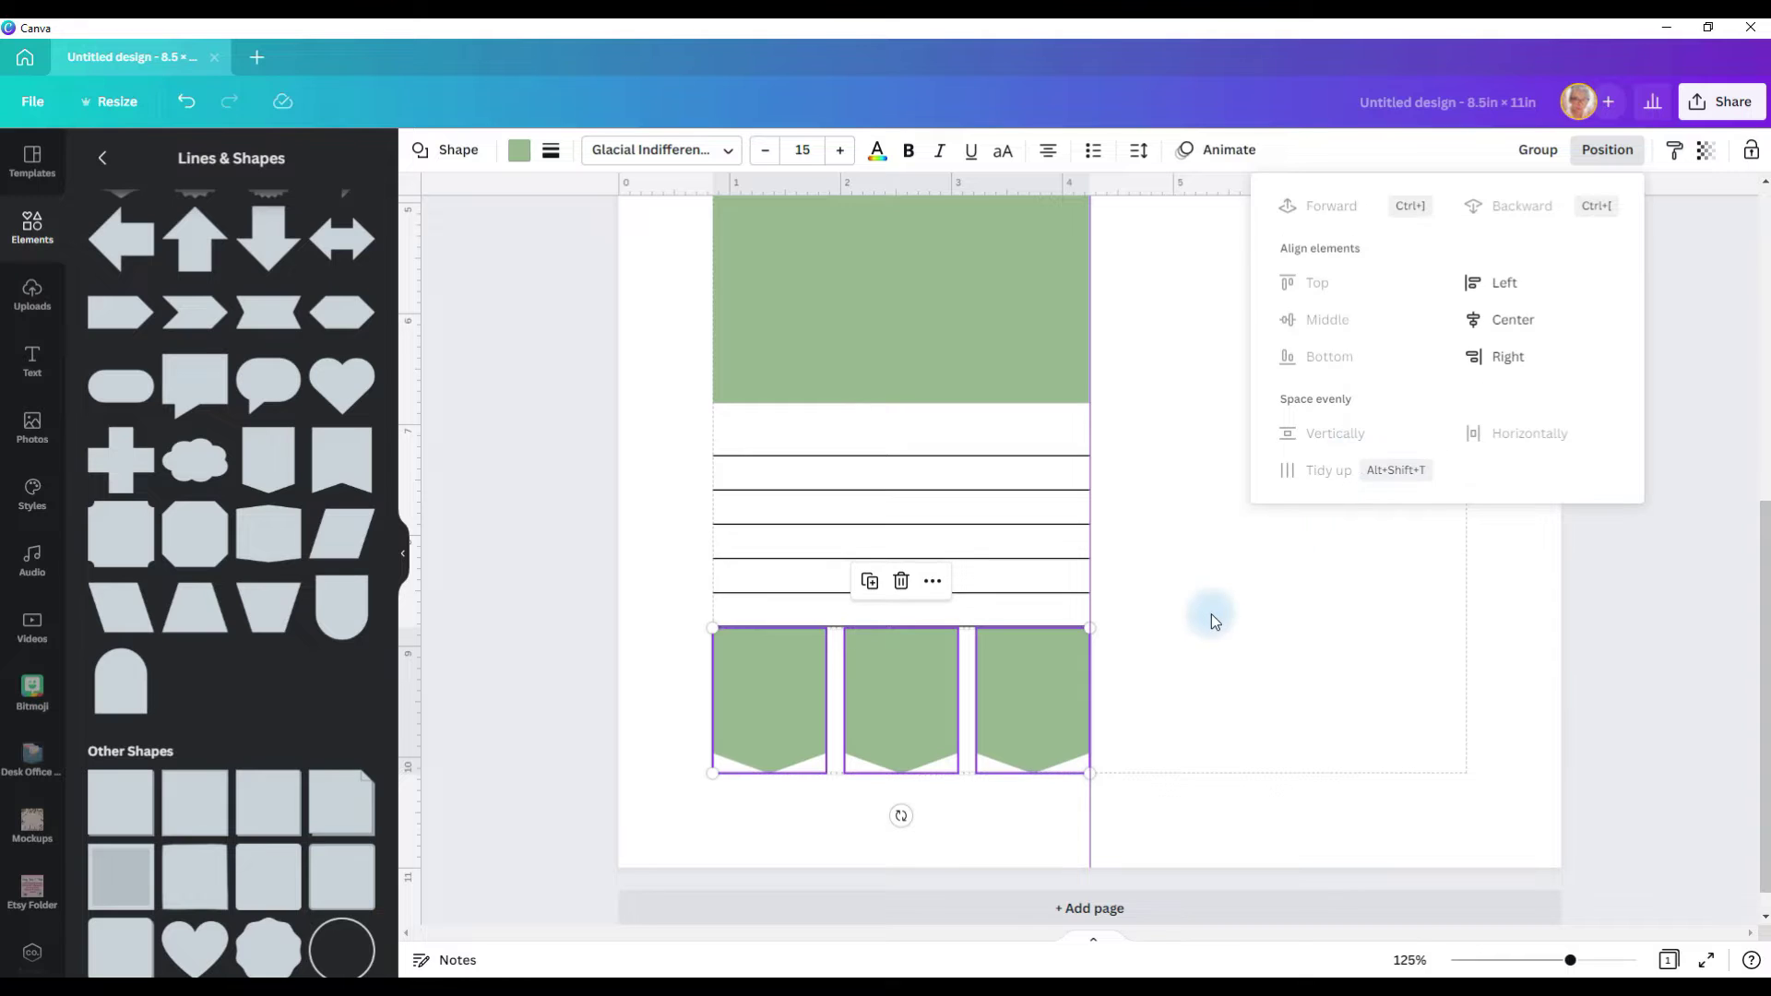
left_click(1162, 644)
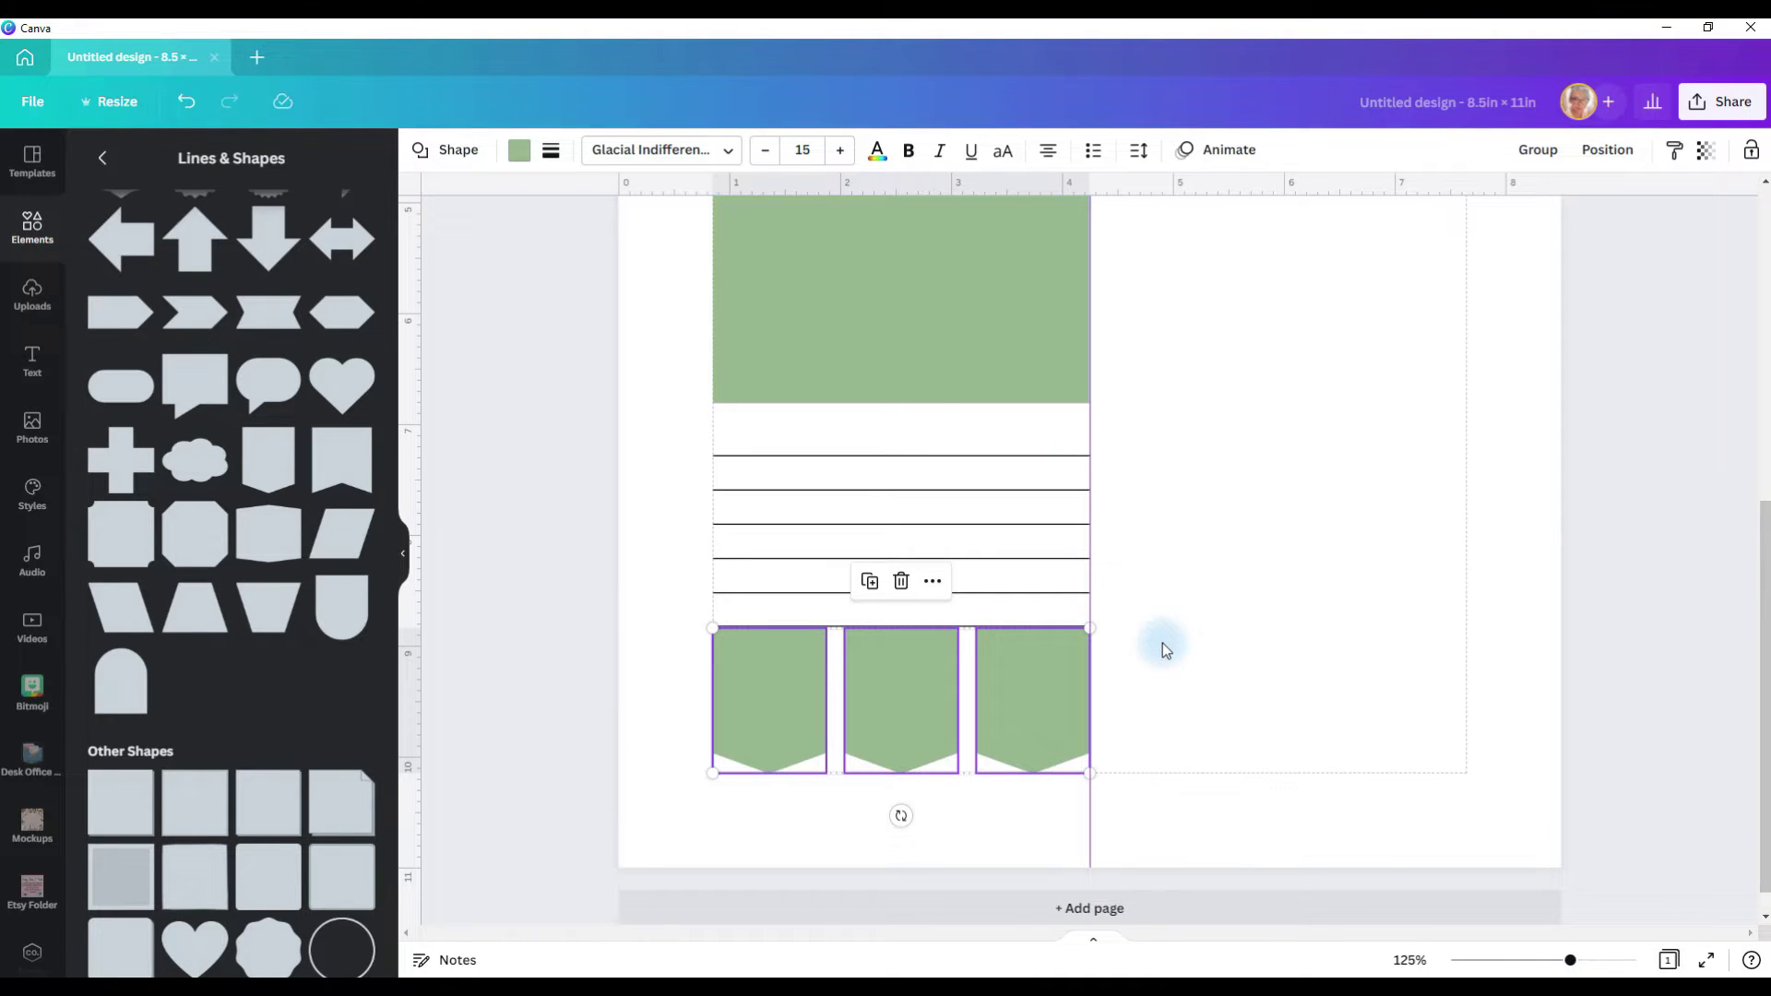
left_click(1162, 643)
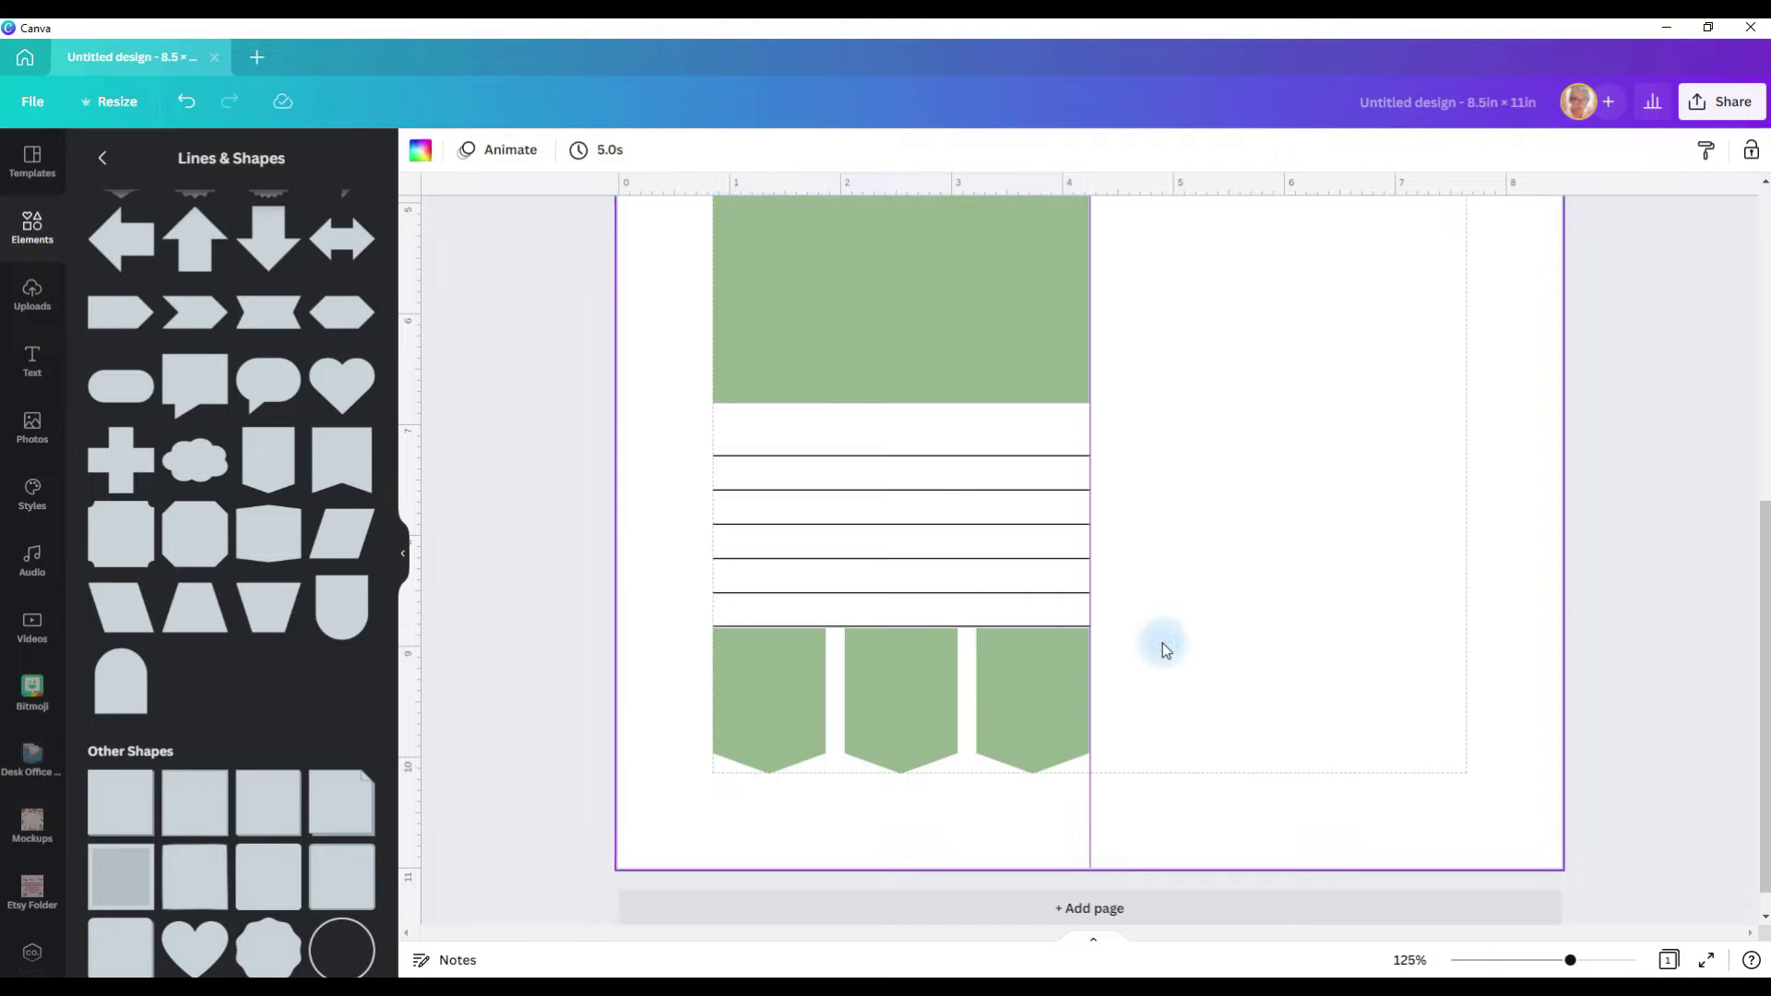
left_click(960, 628)
left_click_drag(960, 629, 962, 628)
Duplicate the five upper ruled lines and move the copies into the right column
left_click(1198, 640)
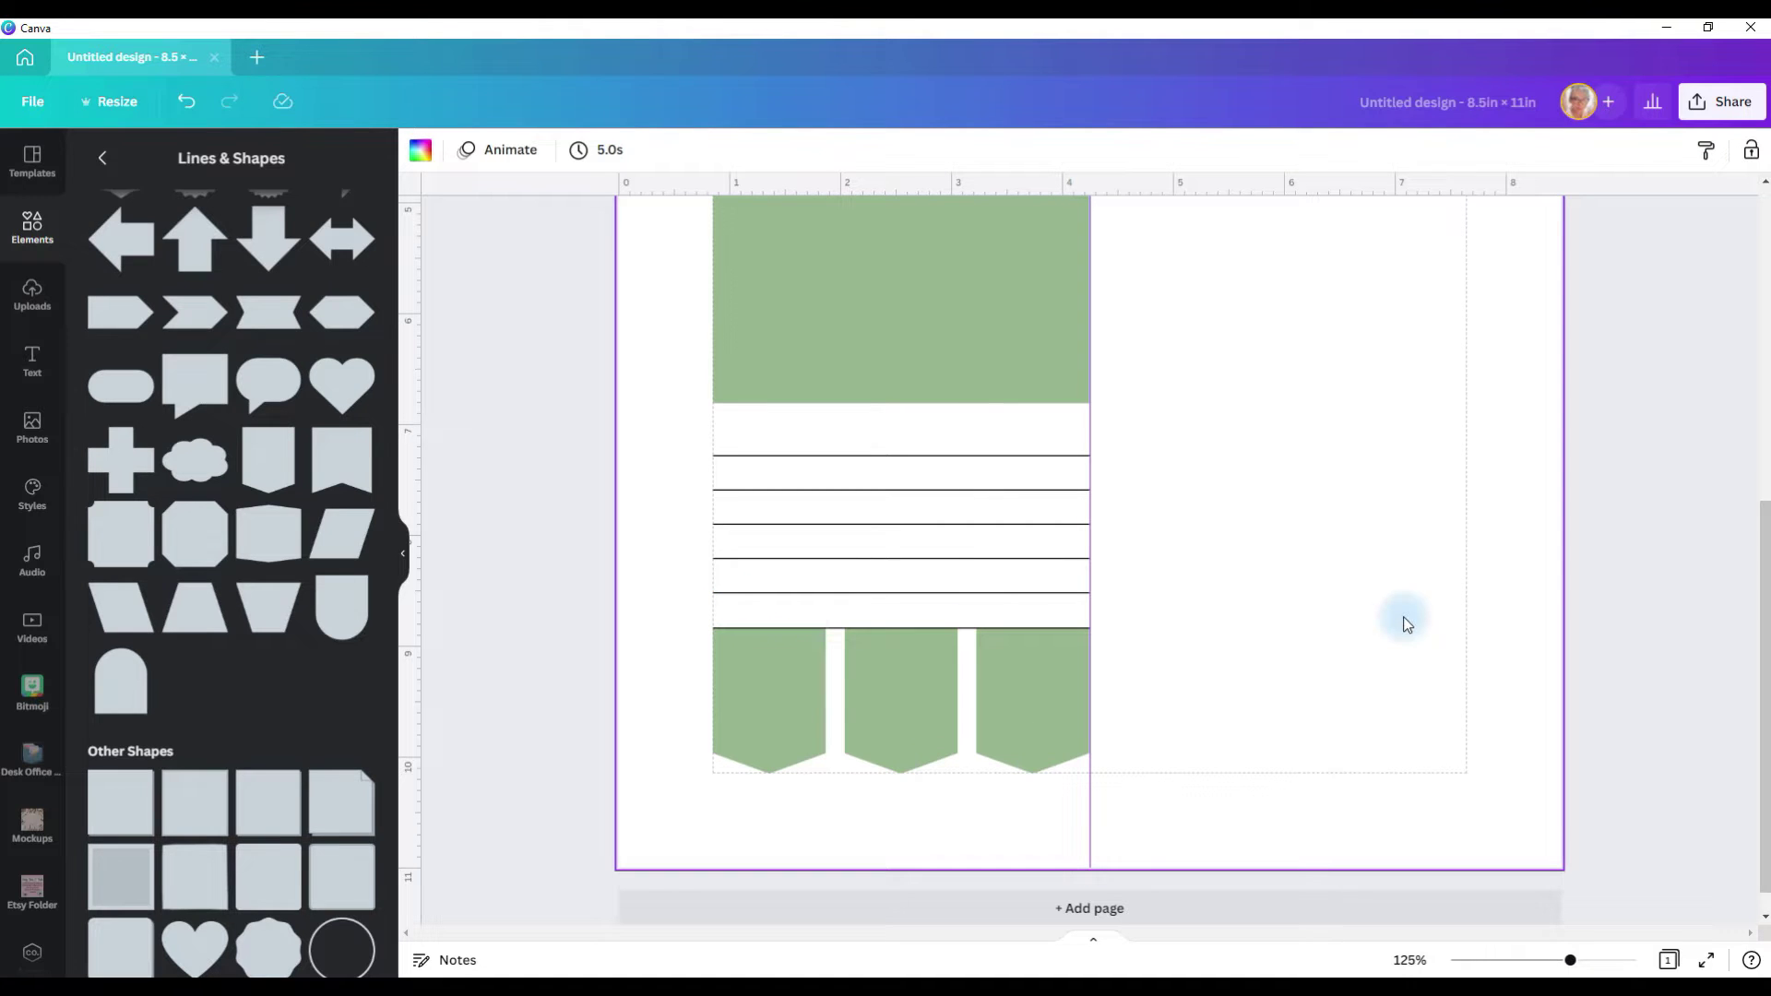
scroll(1406, 624, "up", 6)
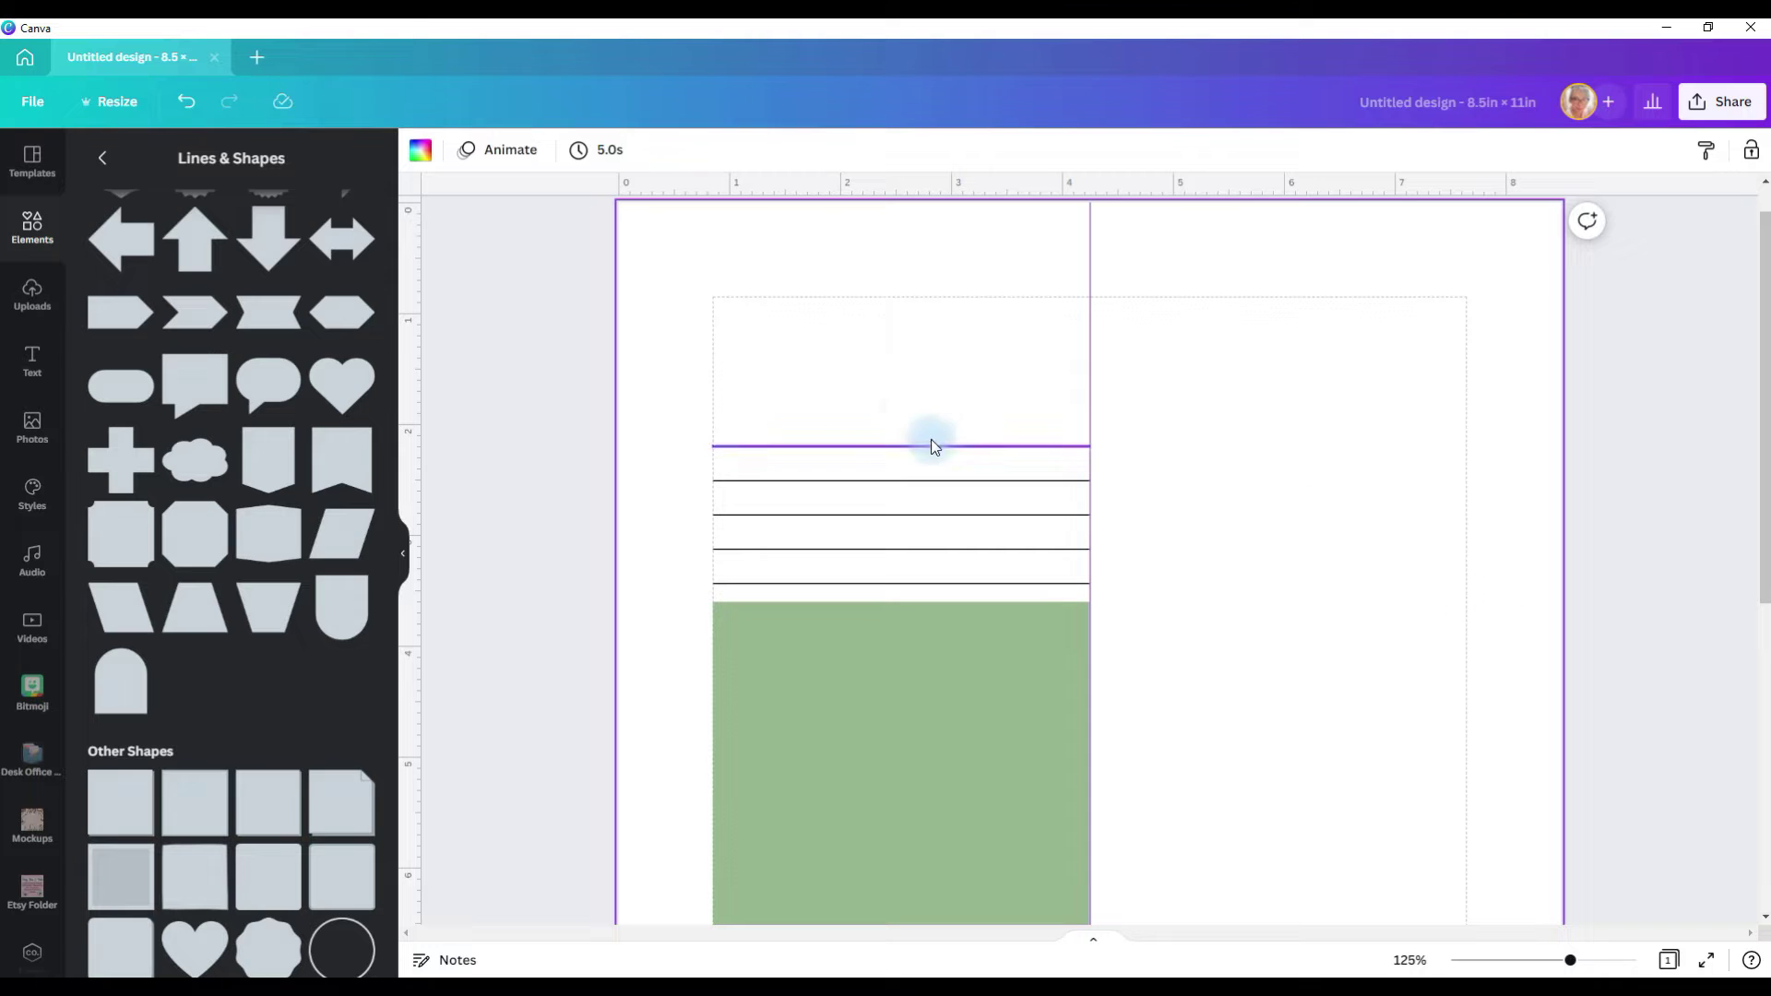
left_click_drag(904, 411, 1266, 549)
key("ctrl+d")
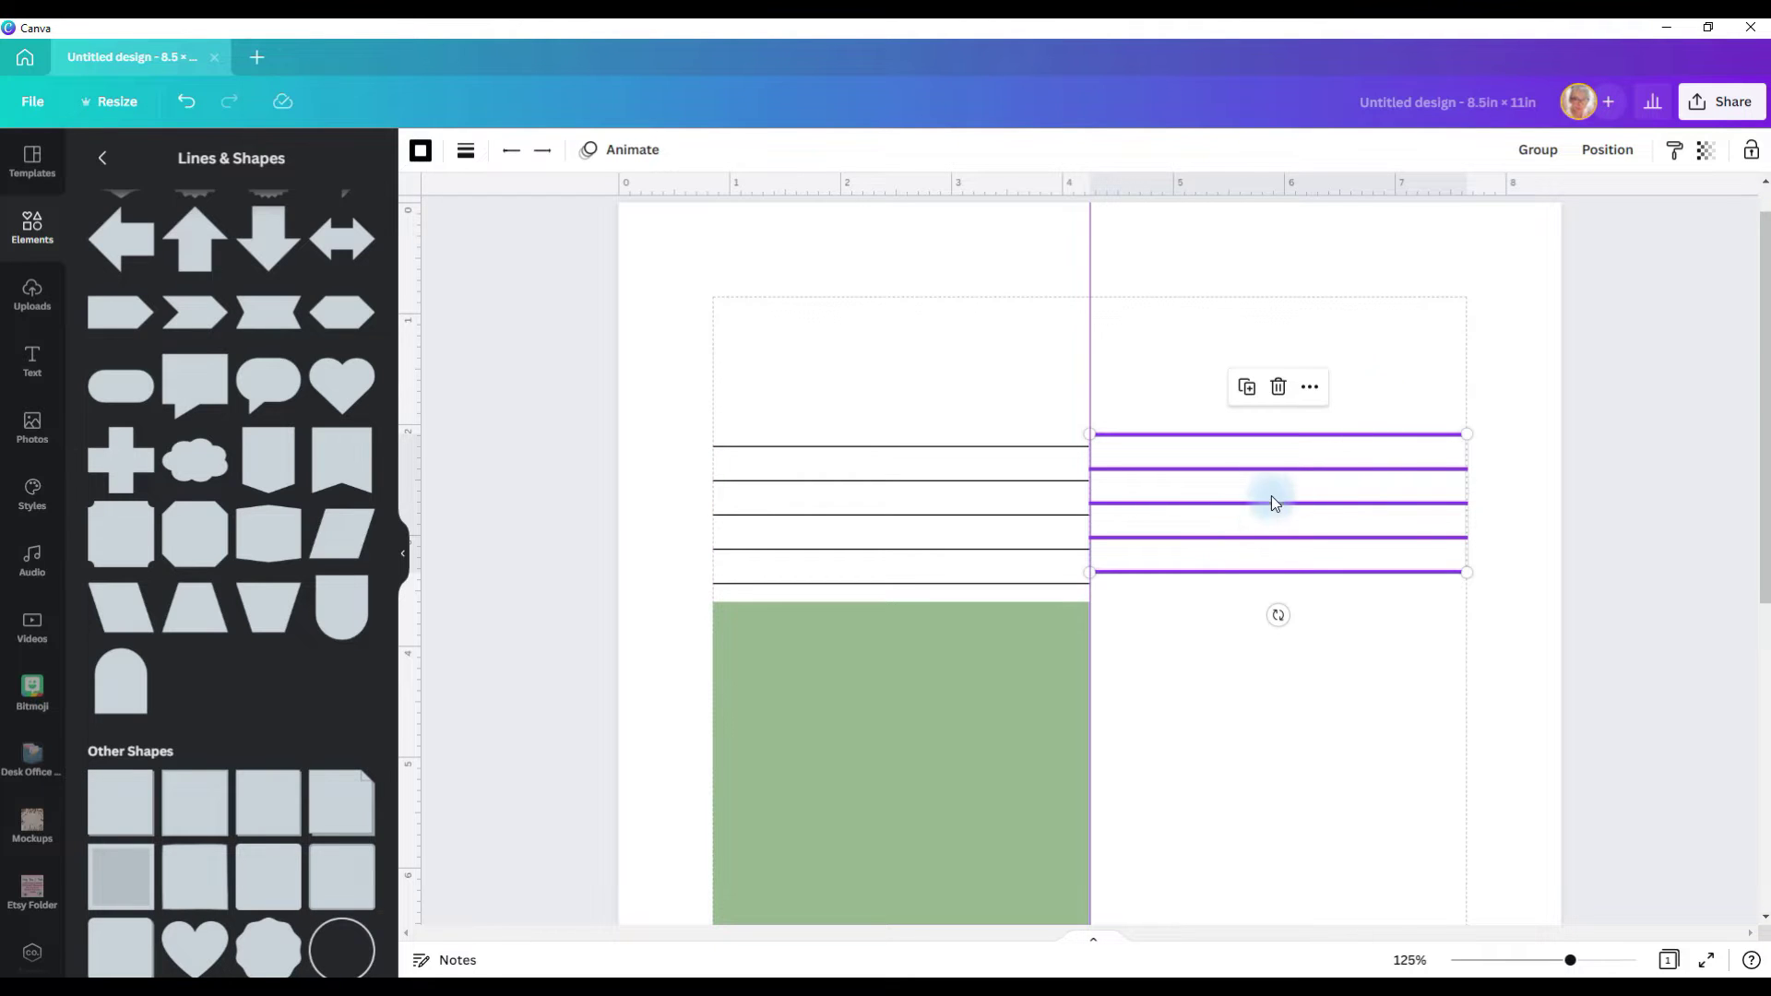
left_click_drag(1278, 506, 1253, 696)
Space all ten right-column lines evenly, then group and lock them
left_click_drag(1281, 349, 1287, 784)
left_click(1607, 149)
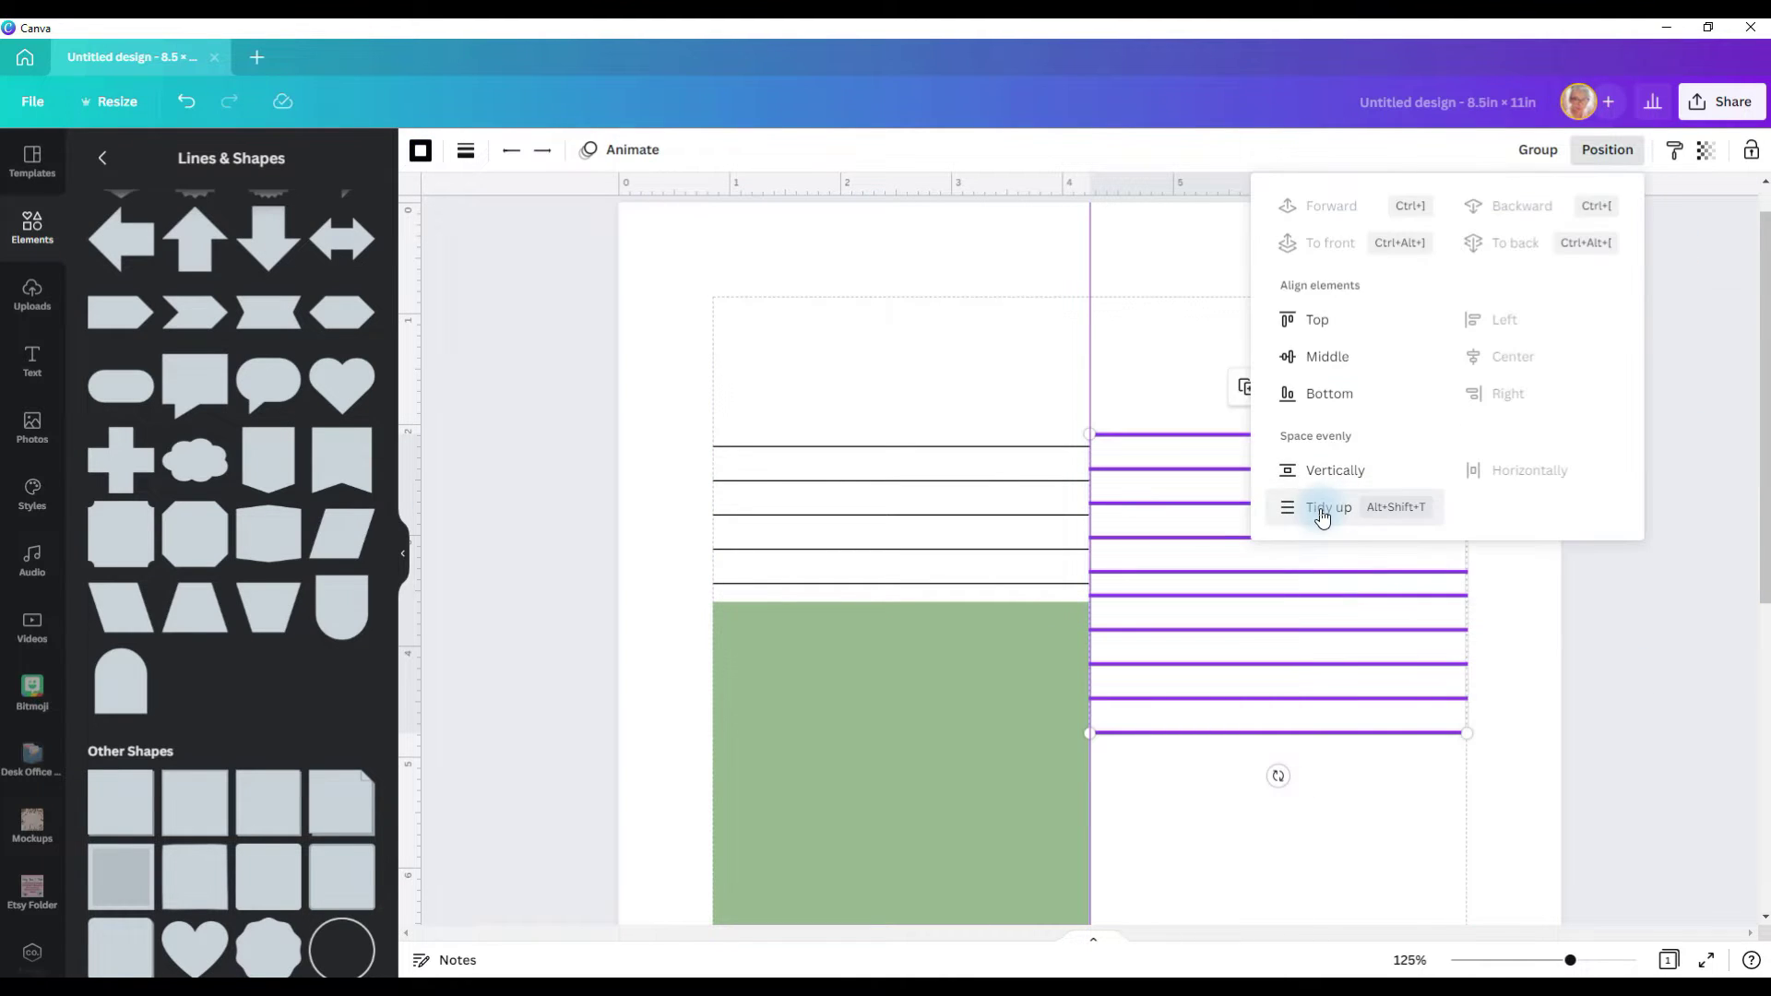
left_click(1324, 507)
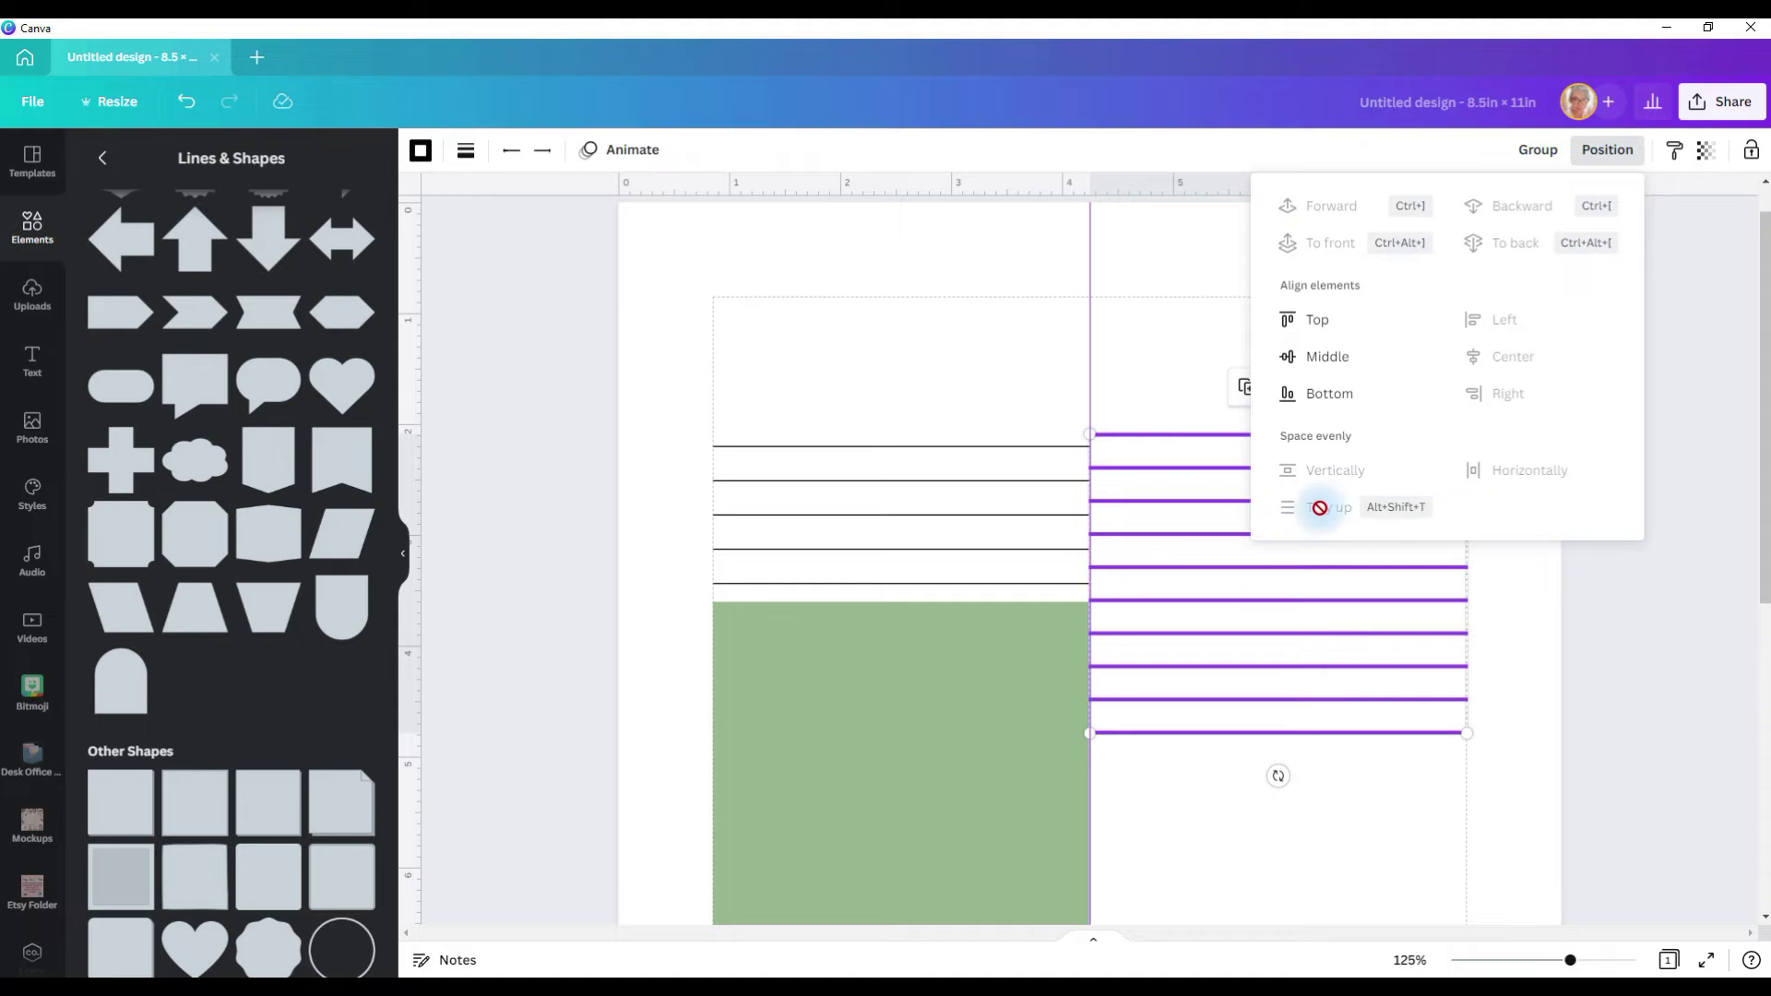
left_click(1162, 350)
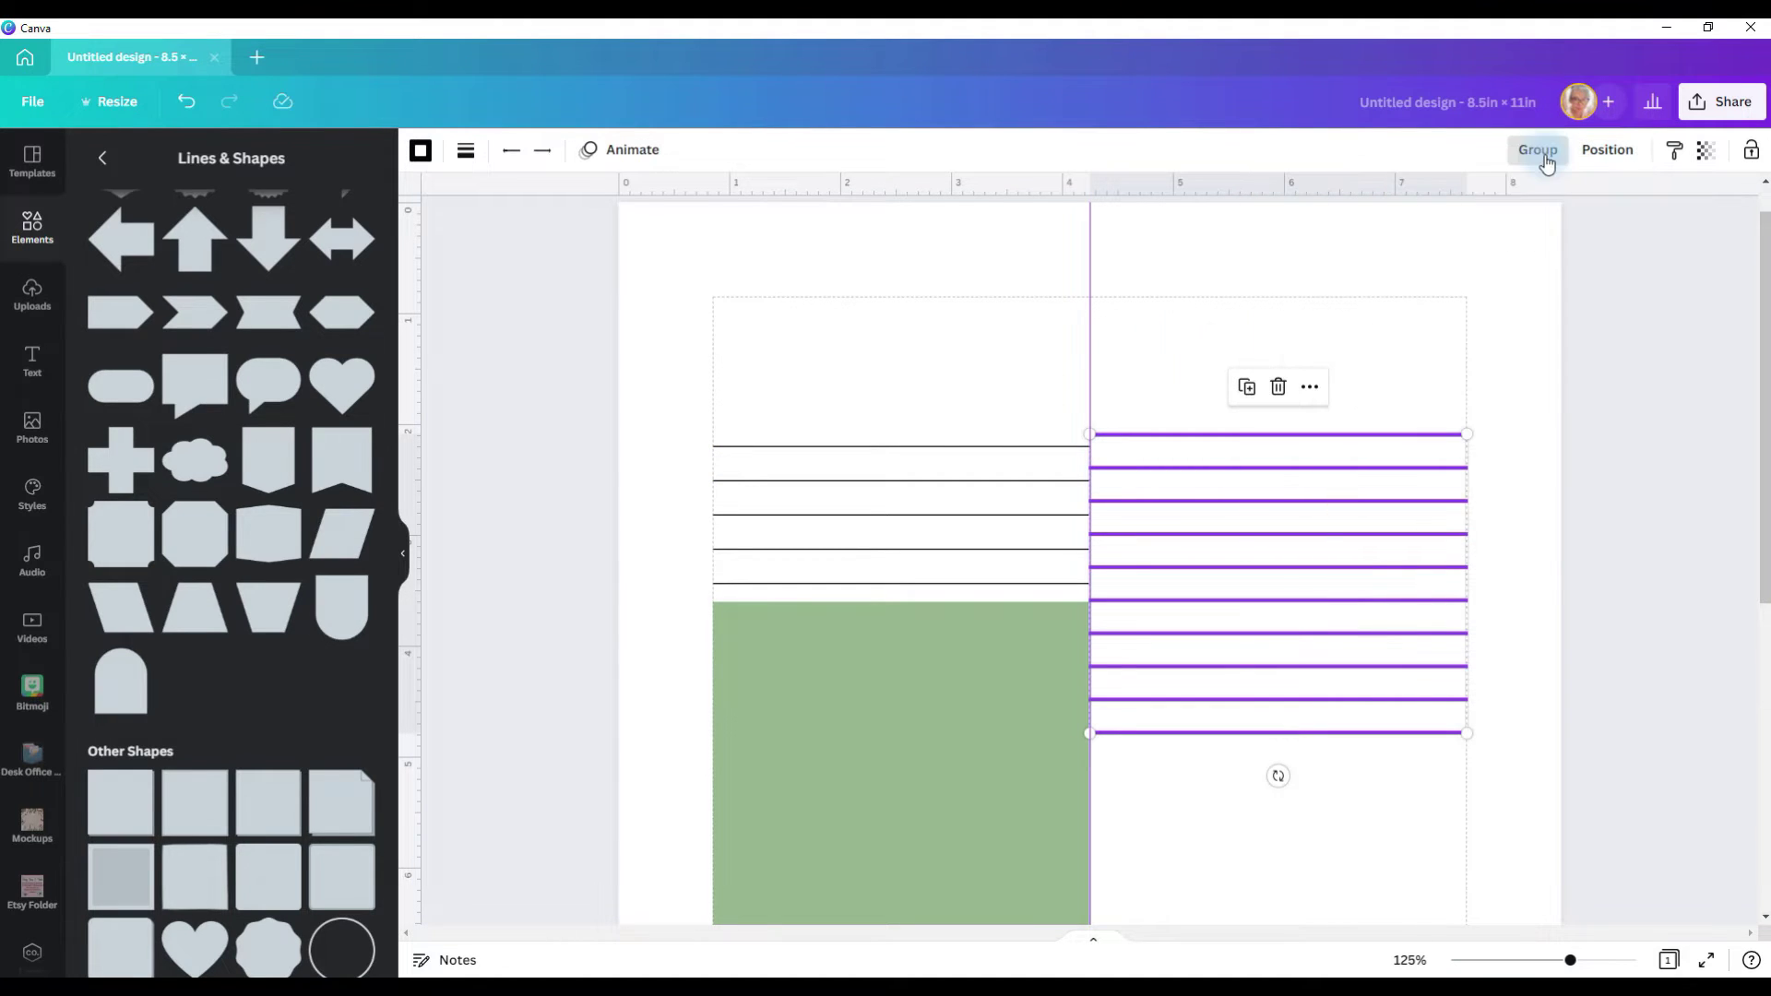
left_click(1538, 149)
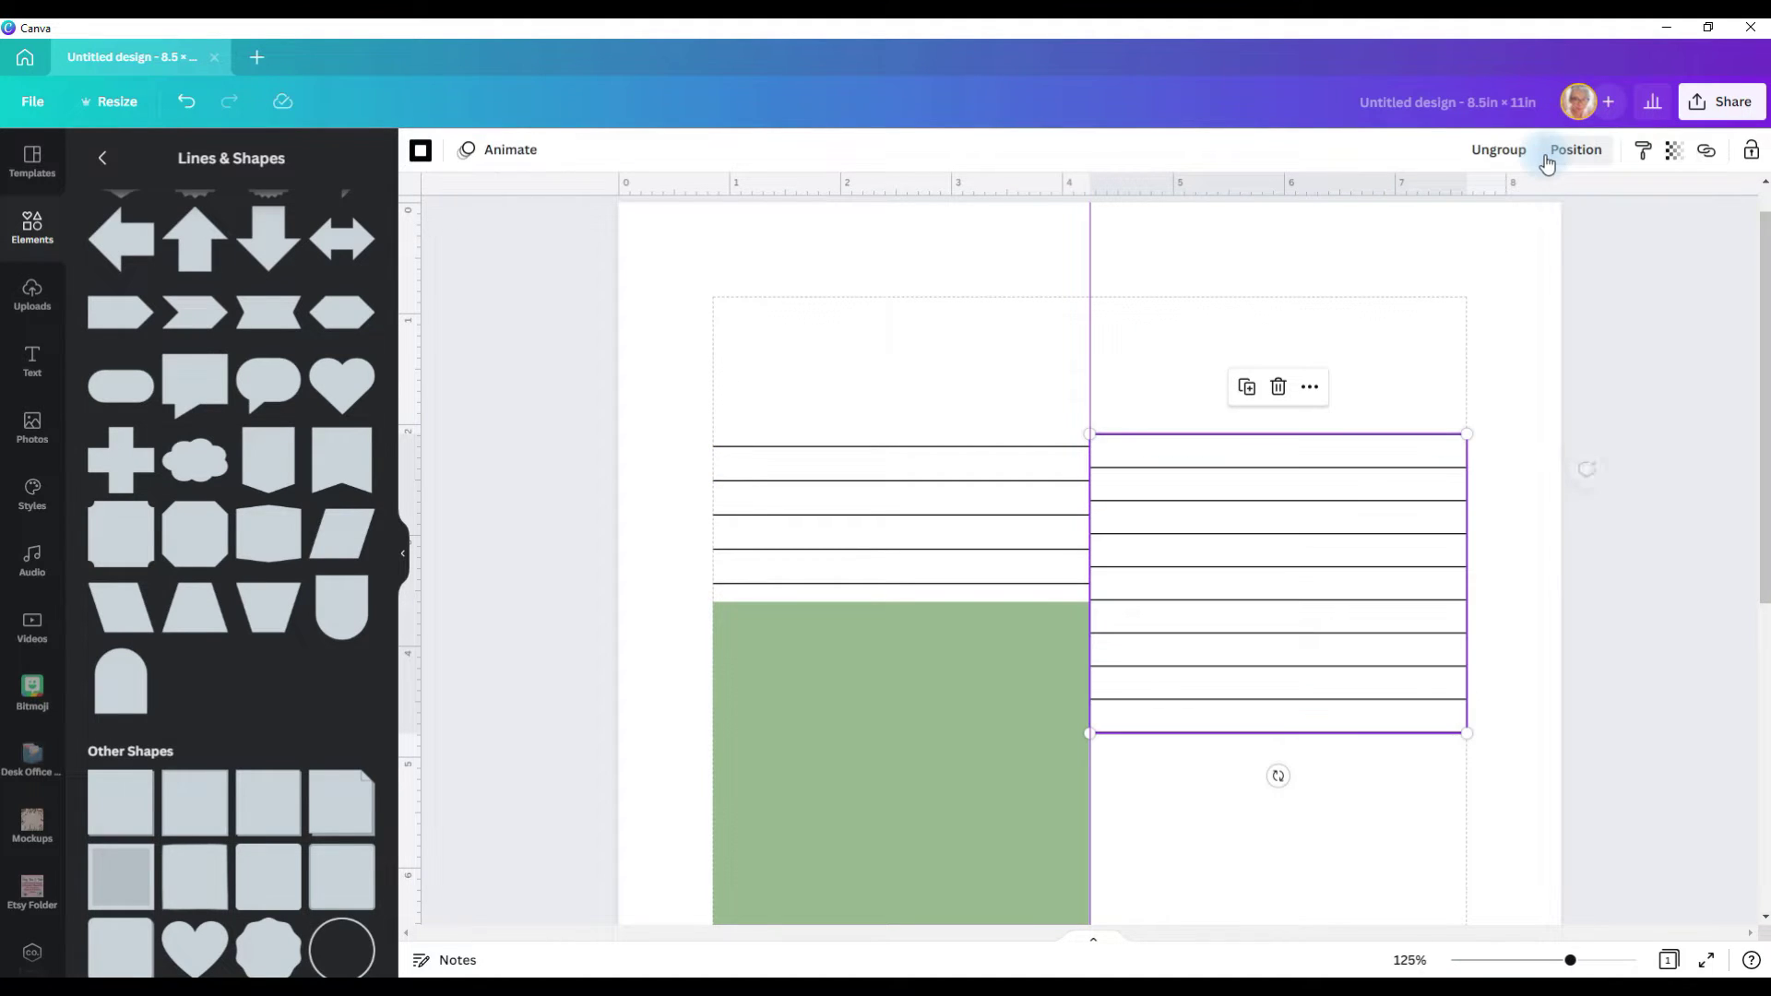
left_click(1750, 149)
left_click(1547, 397)
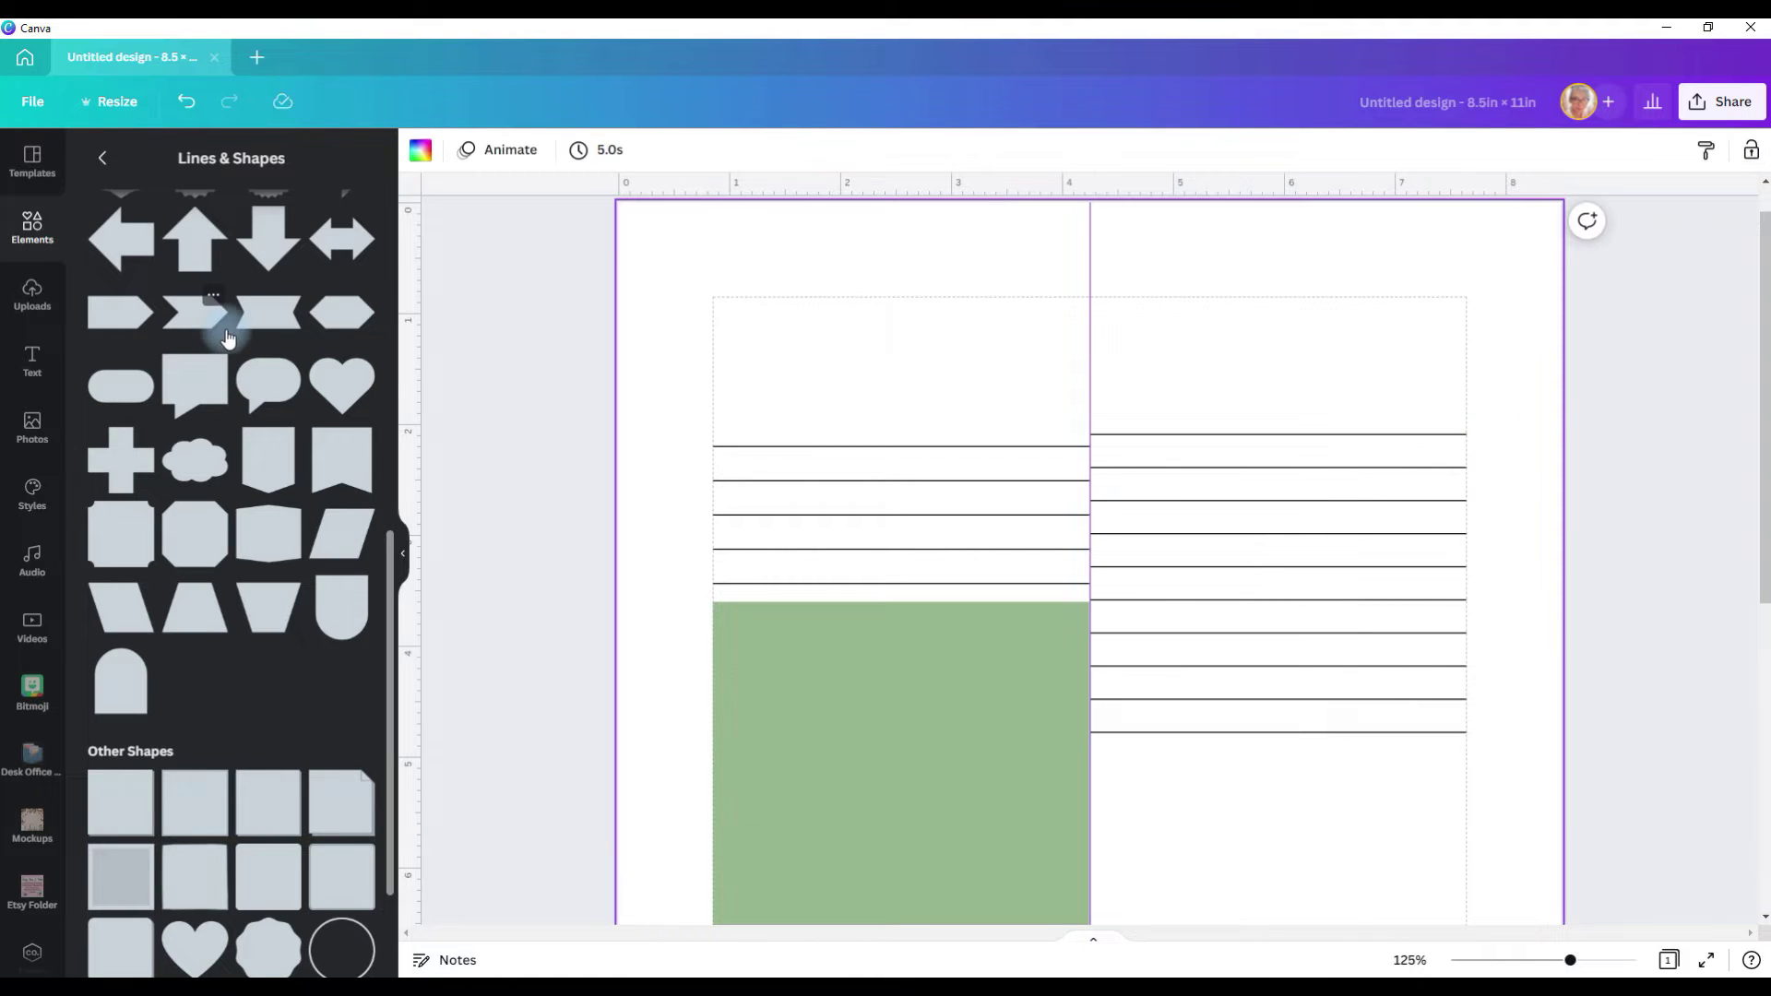
Add a circle outline, shrink it to checkbox size, and duplicate it down the right-hand lines
scroll(240, 470, "down", 2)
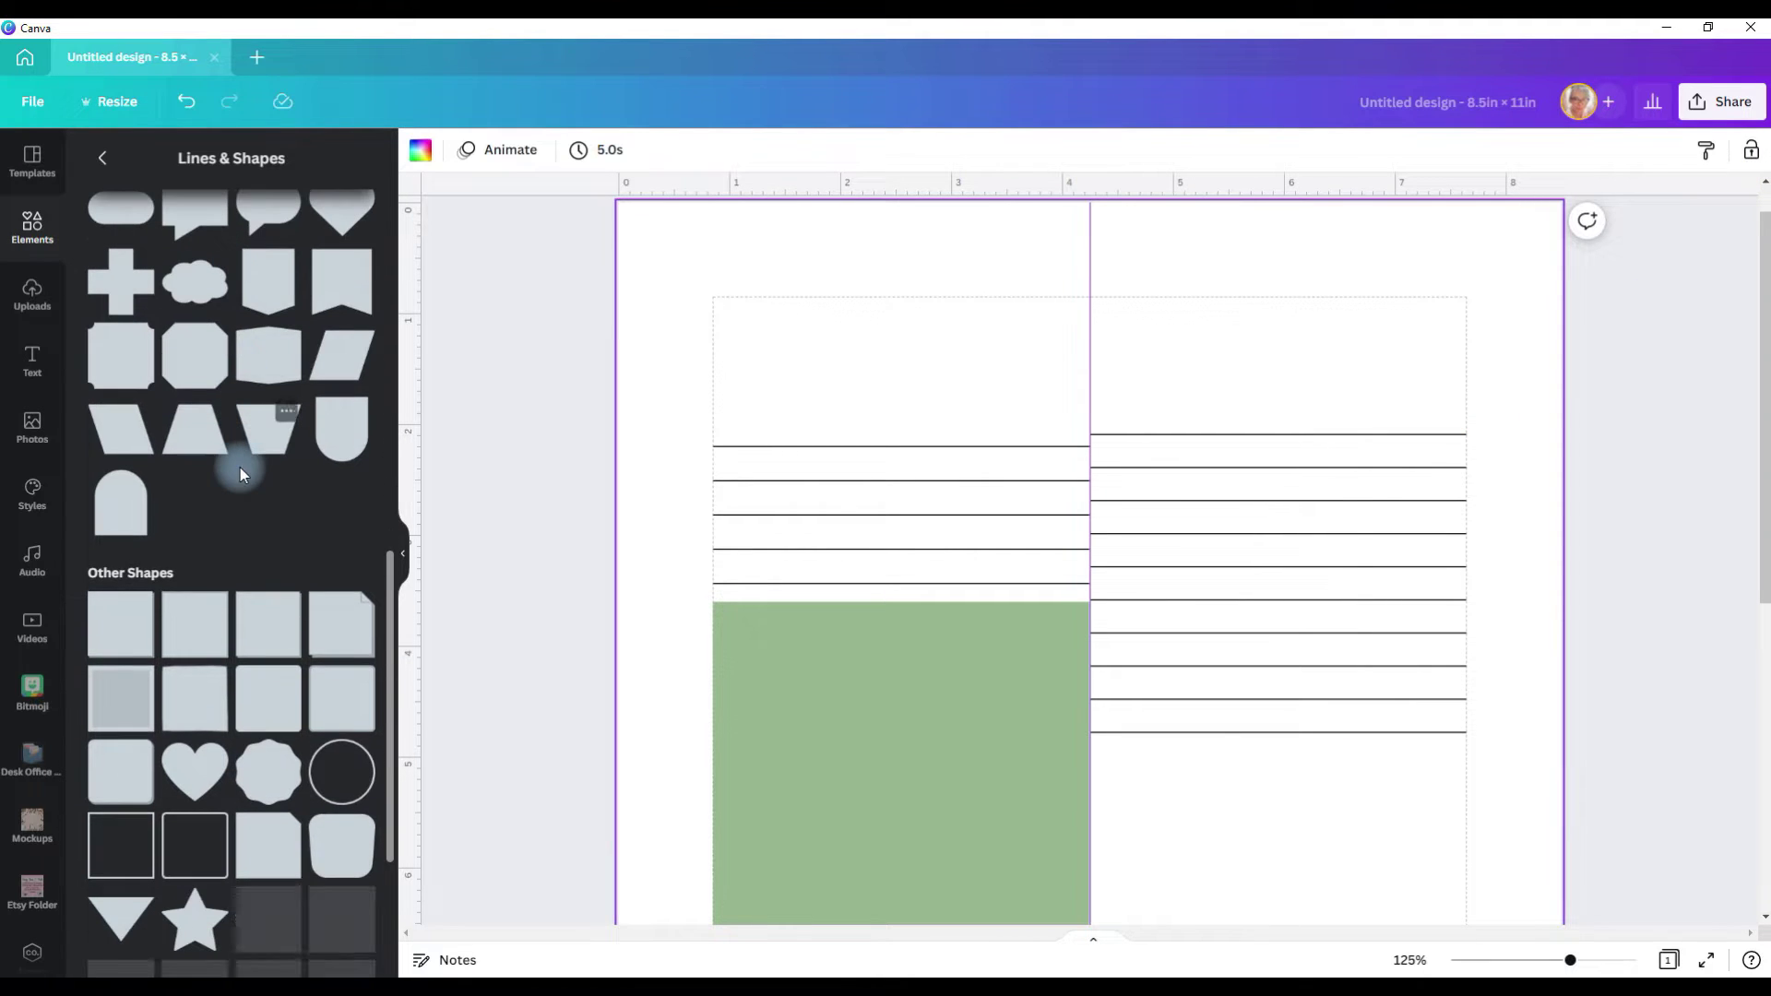
left_click(321, 775)
left_click_drag(1325, 901, 1501, 557)
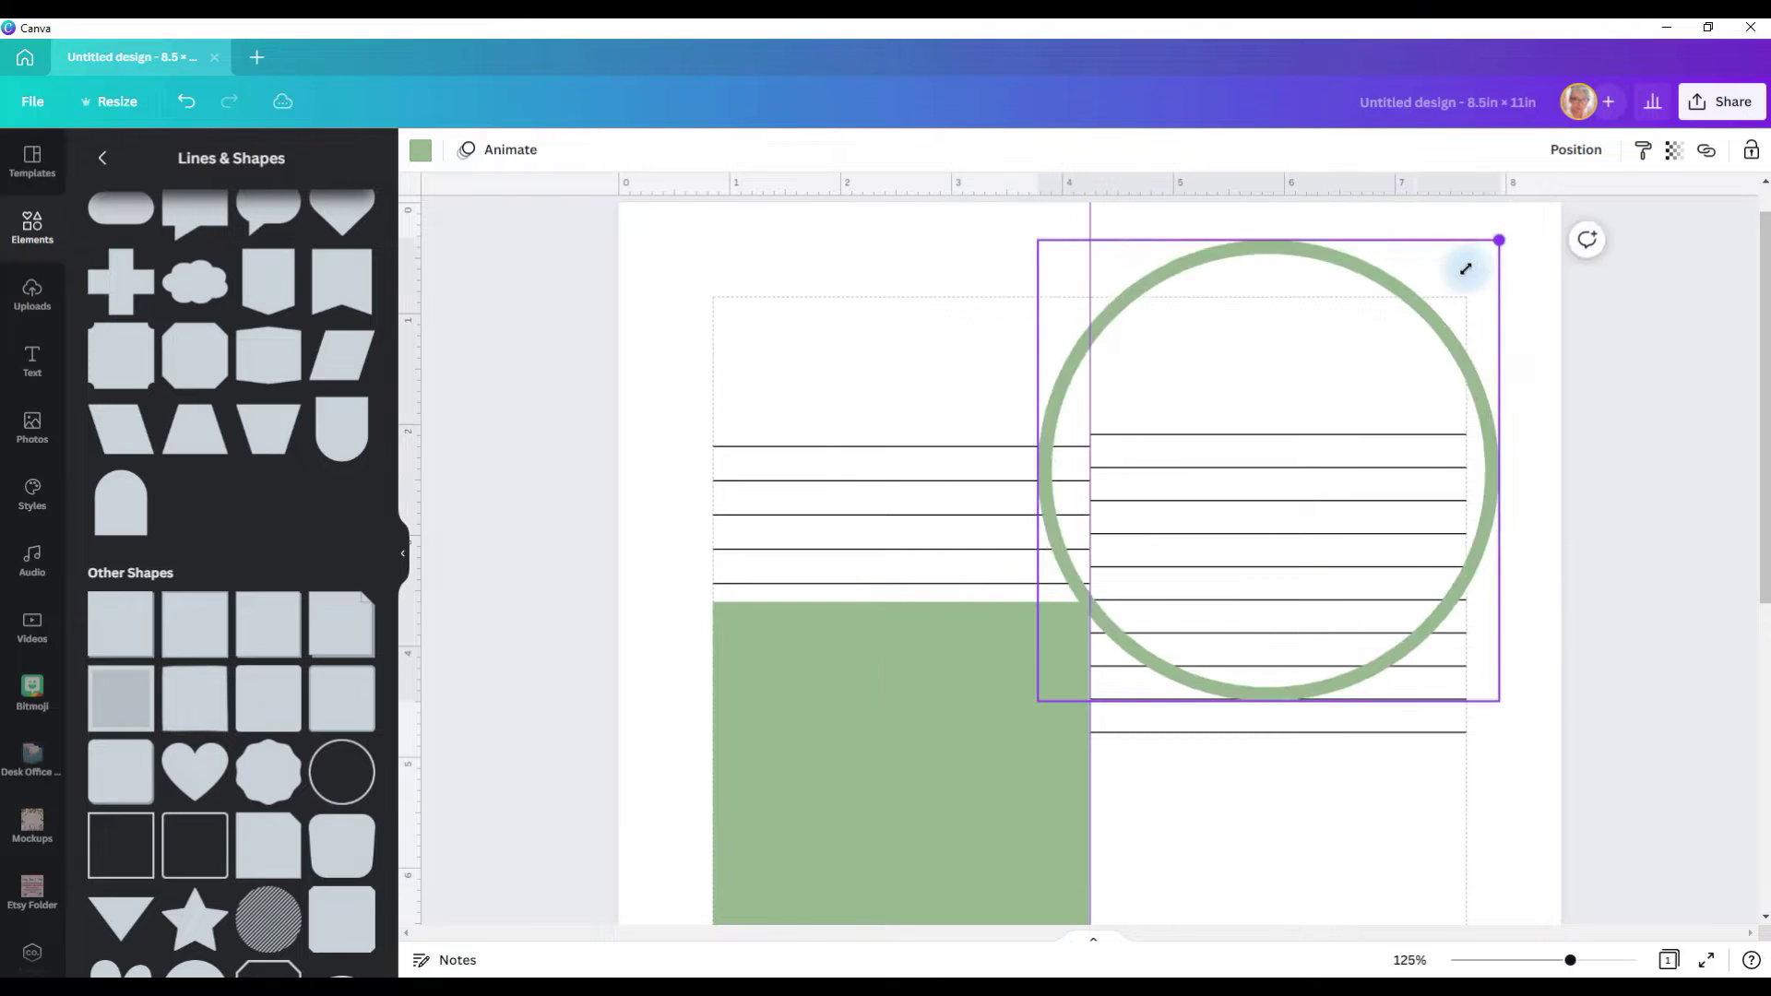
left_click_drag(1494, 244, 1108, 584)
key("ctrl+d")
key("ctrl+d")
key("ctrl+d")
key("ctrl+d")
key("ctrl+d")
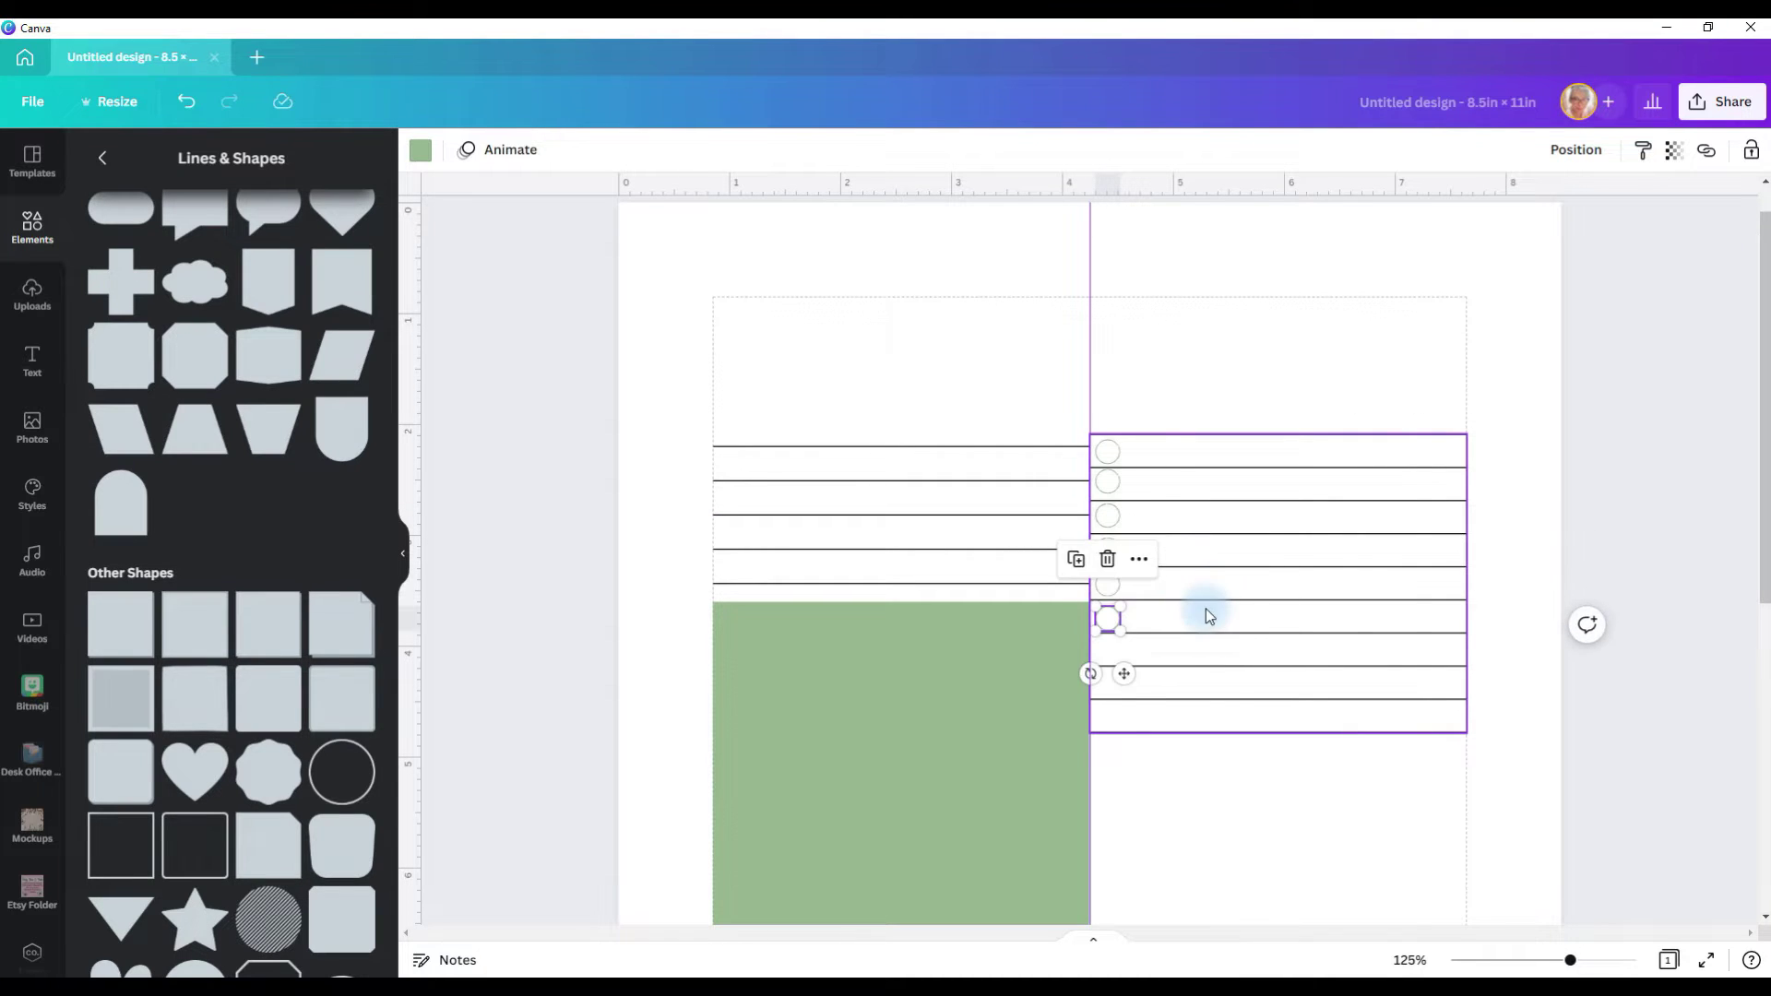
key("ctrl+d")
key("ctrl+d")
key("ctrl+d")
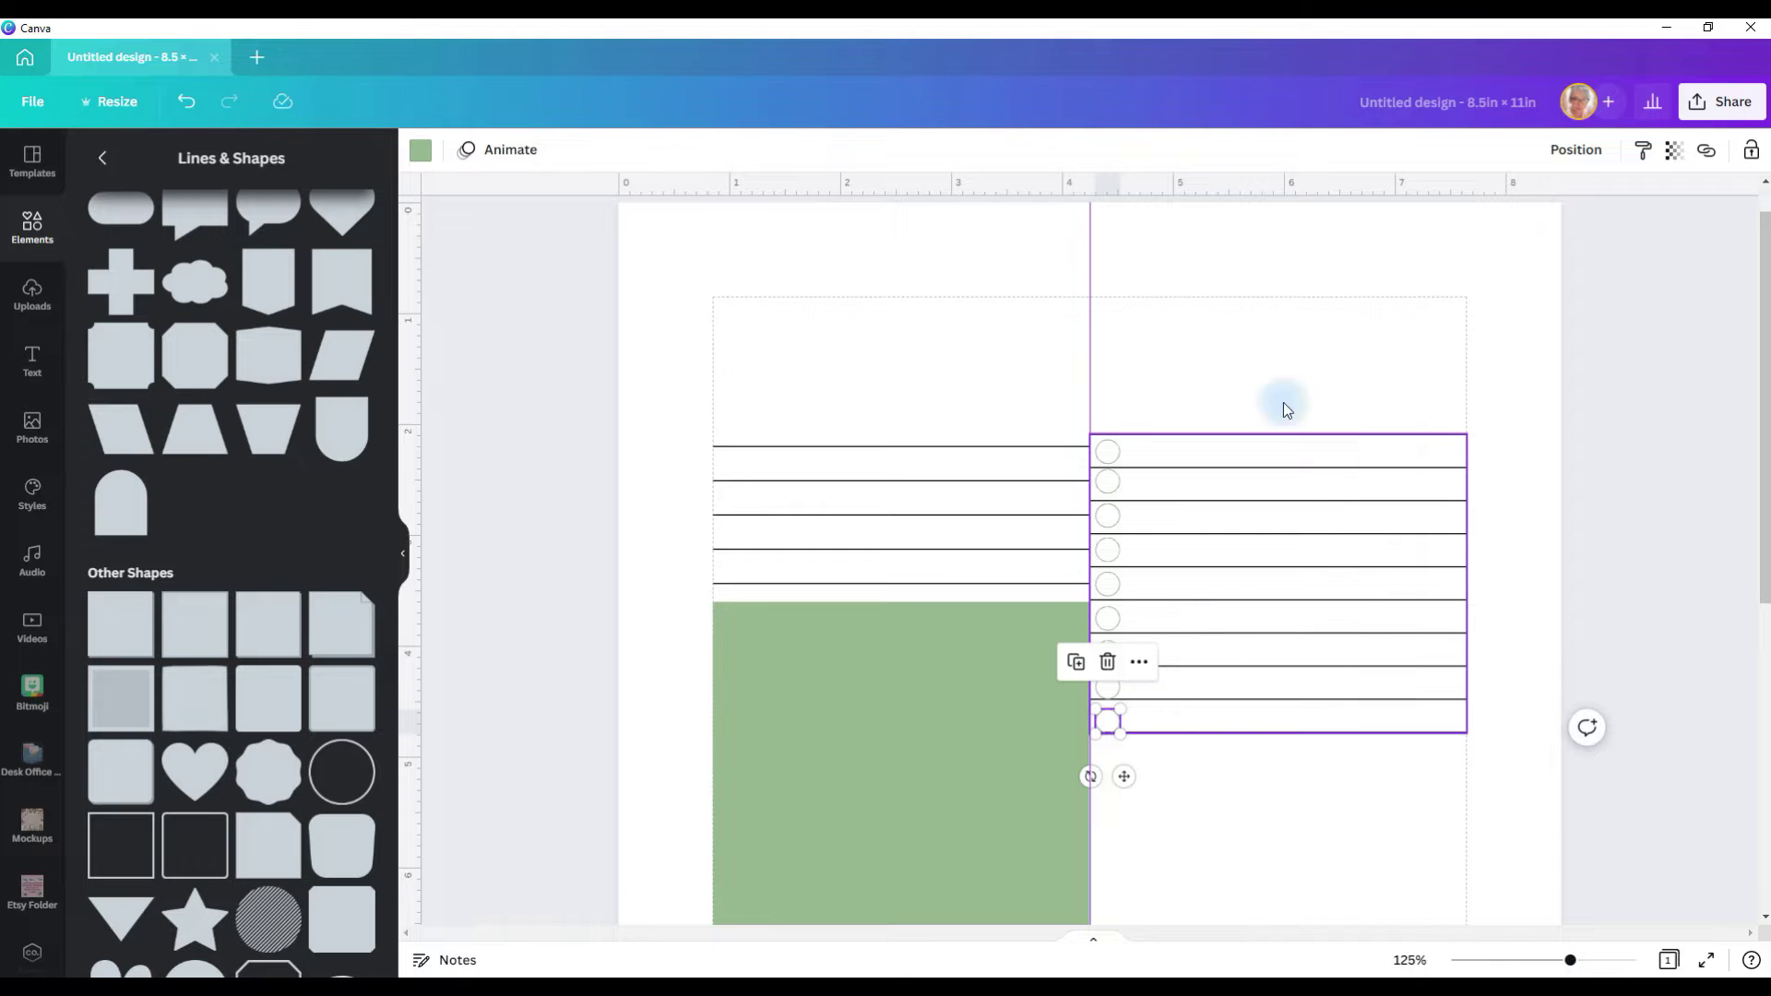
left_click(1225, 374)
Select the nine circles, tidy them to even spacing, and group them
left_click(1214, 461)
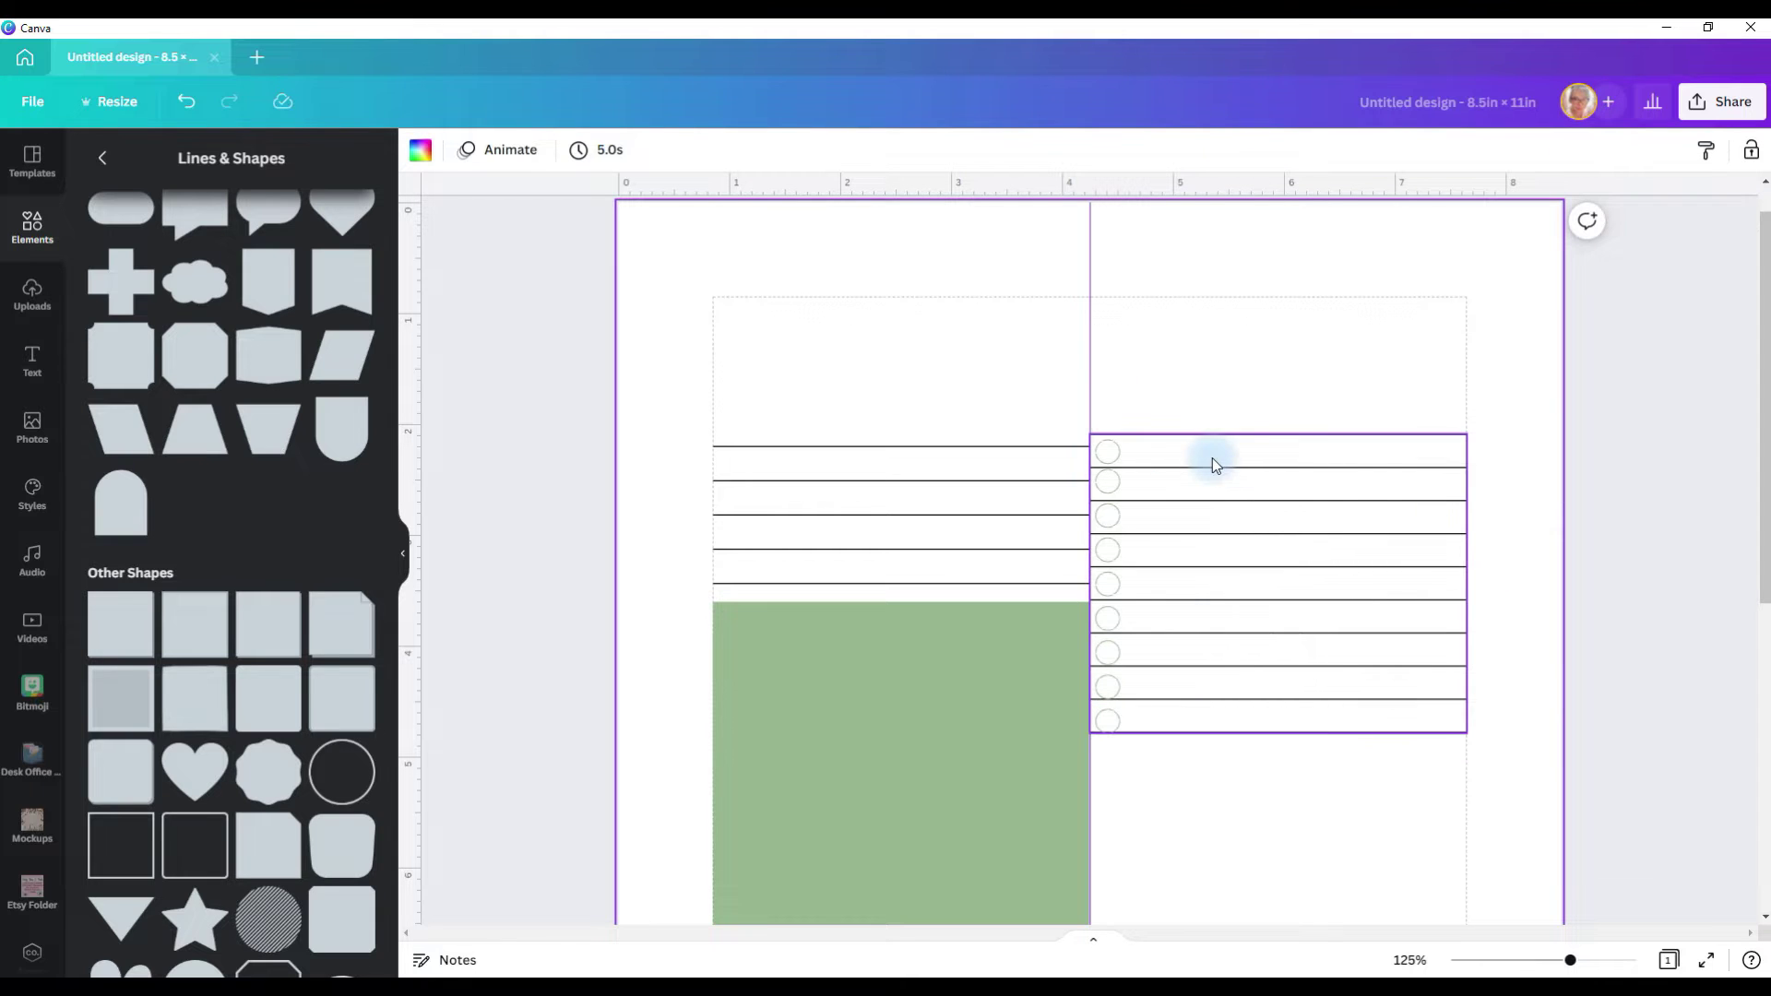
left_click(1418, 506)
left_click(1234, 376)
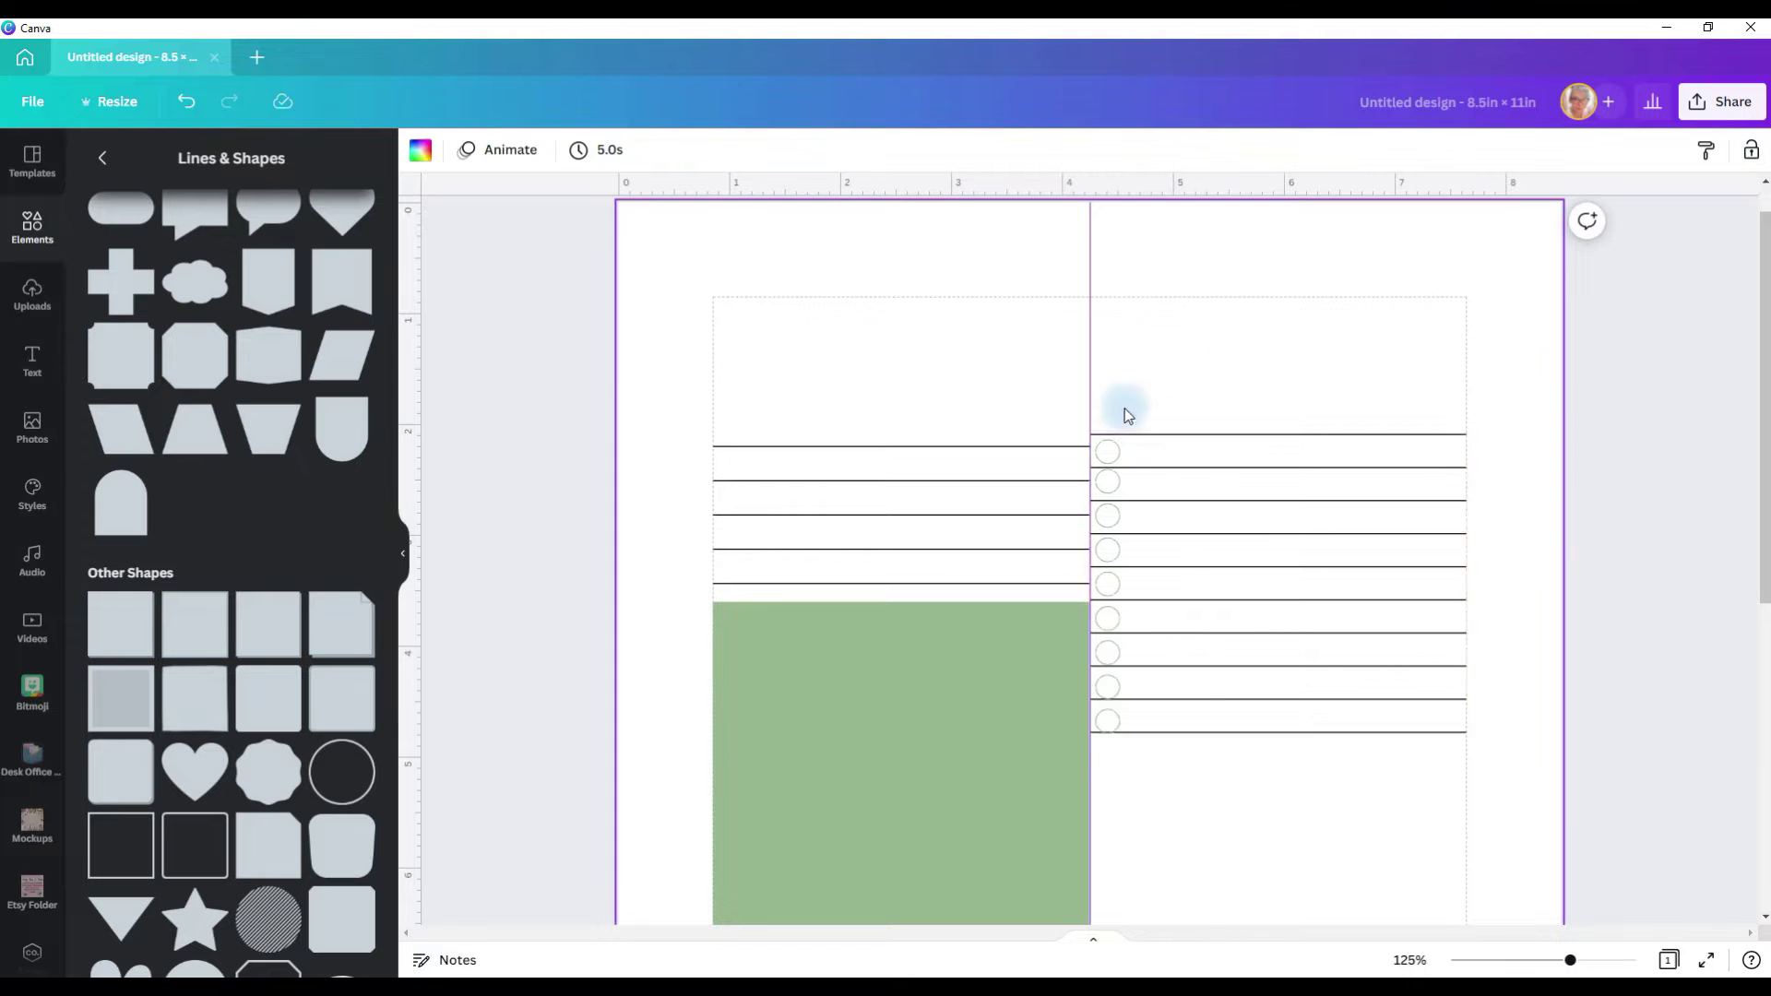
left_click_drag(1127, 407, 1111, 736)
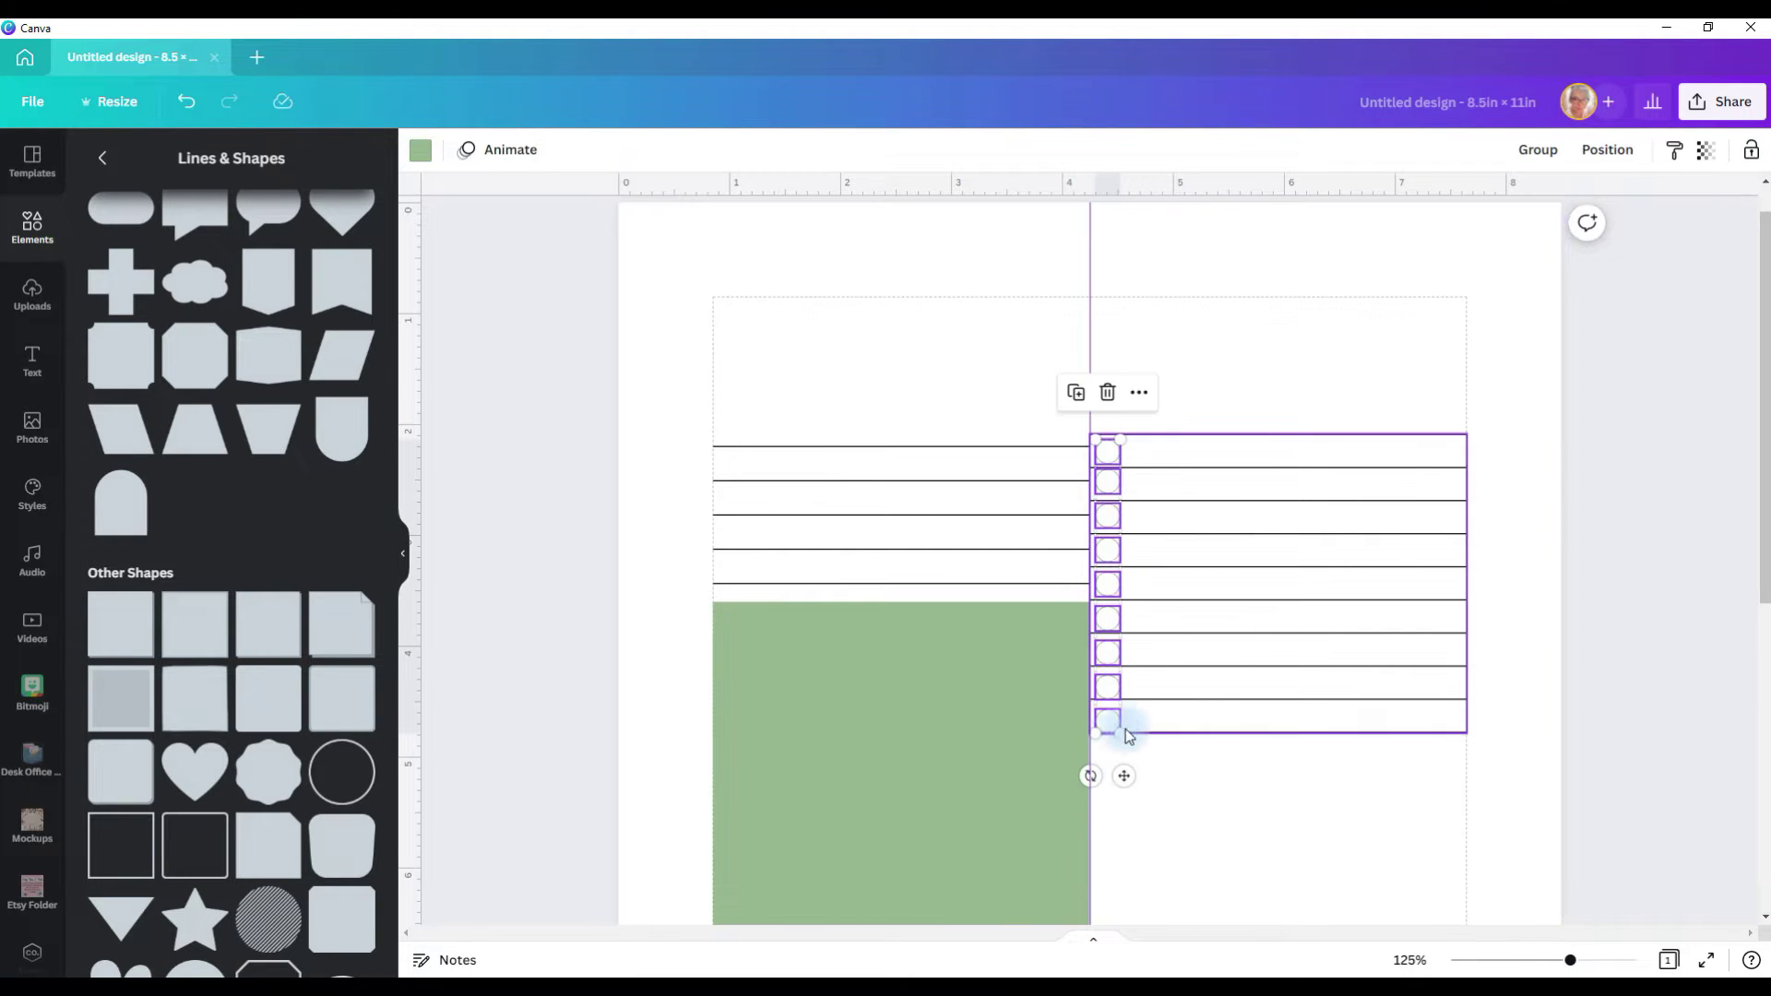
left_click(1623, 153)
left_click(1373, 503)
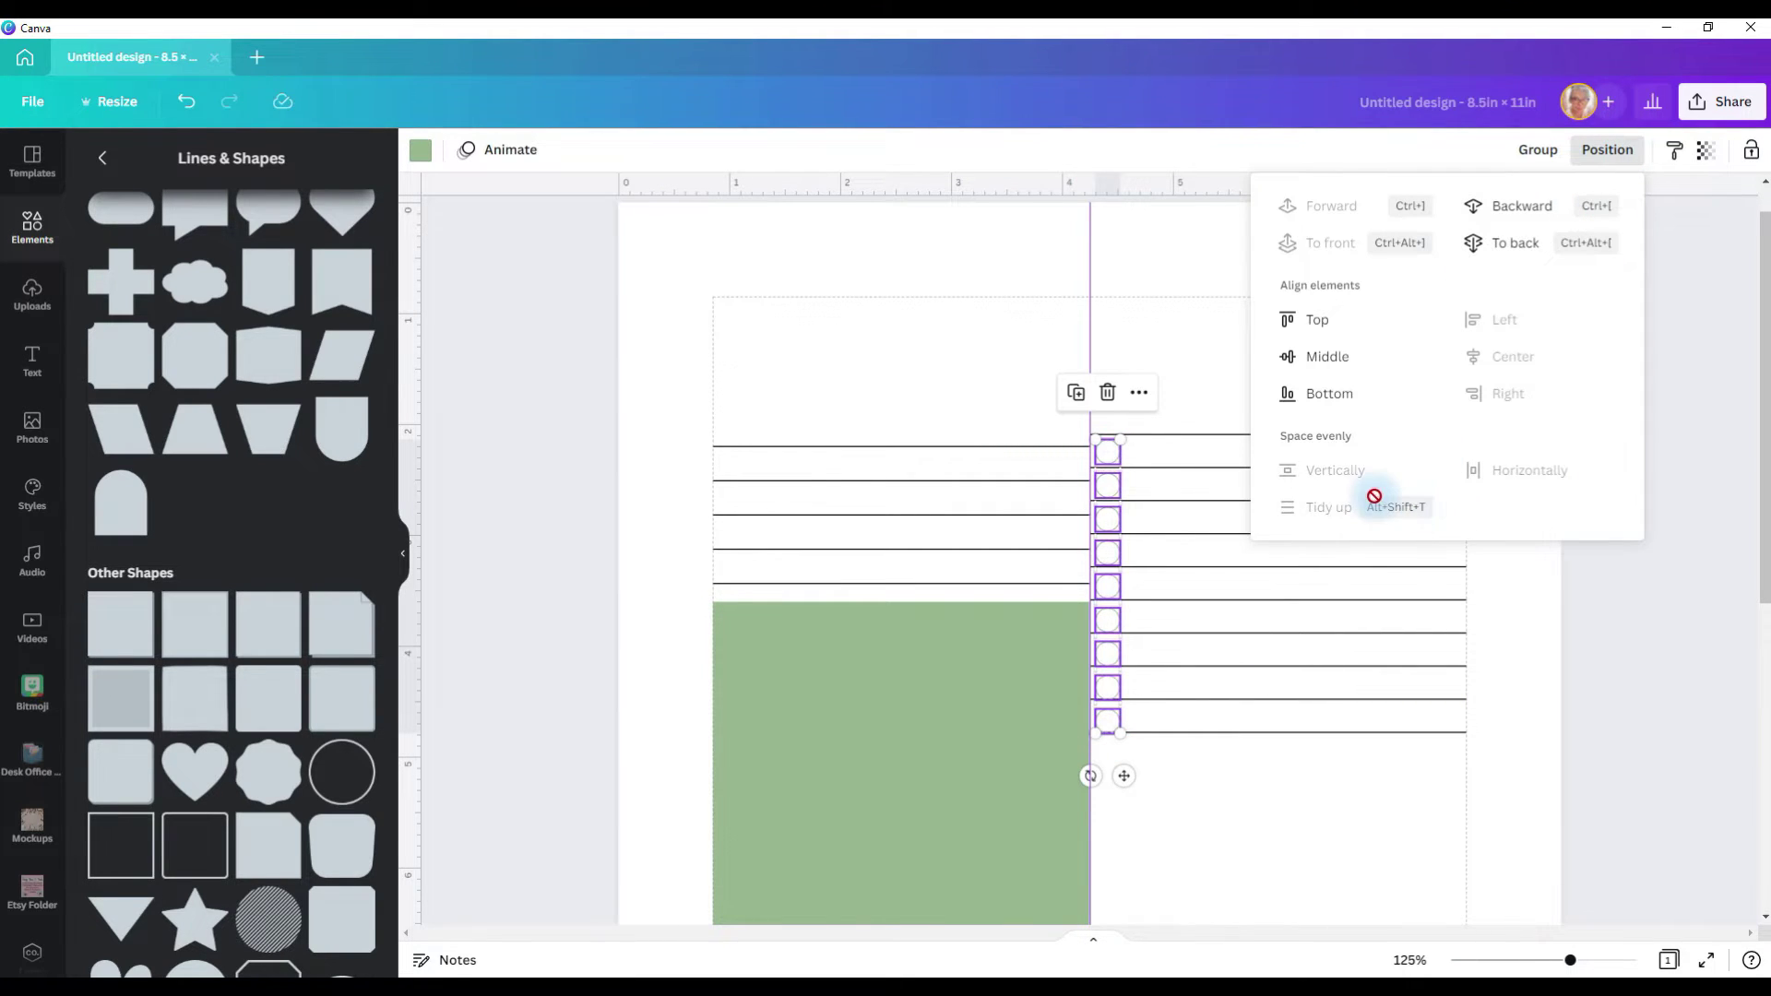
left_click(1537, 149)
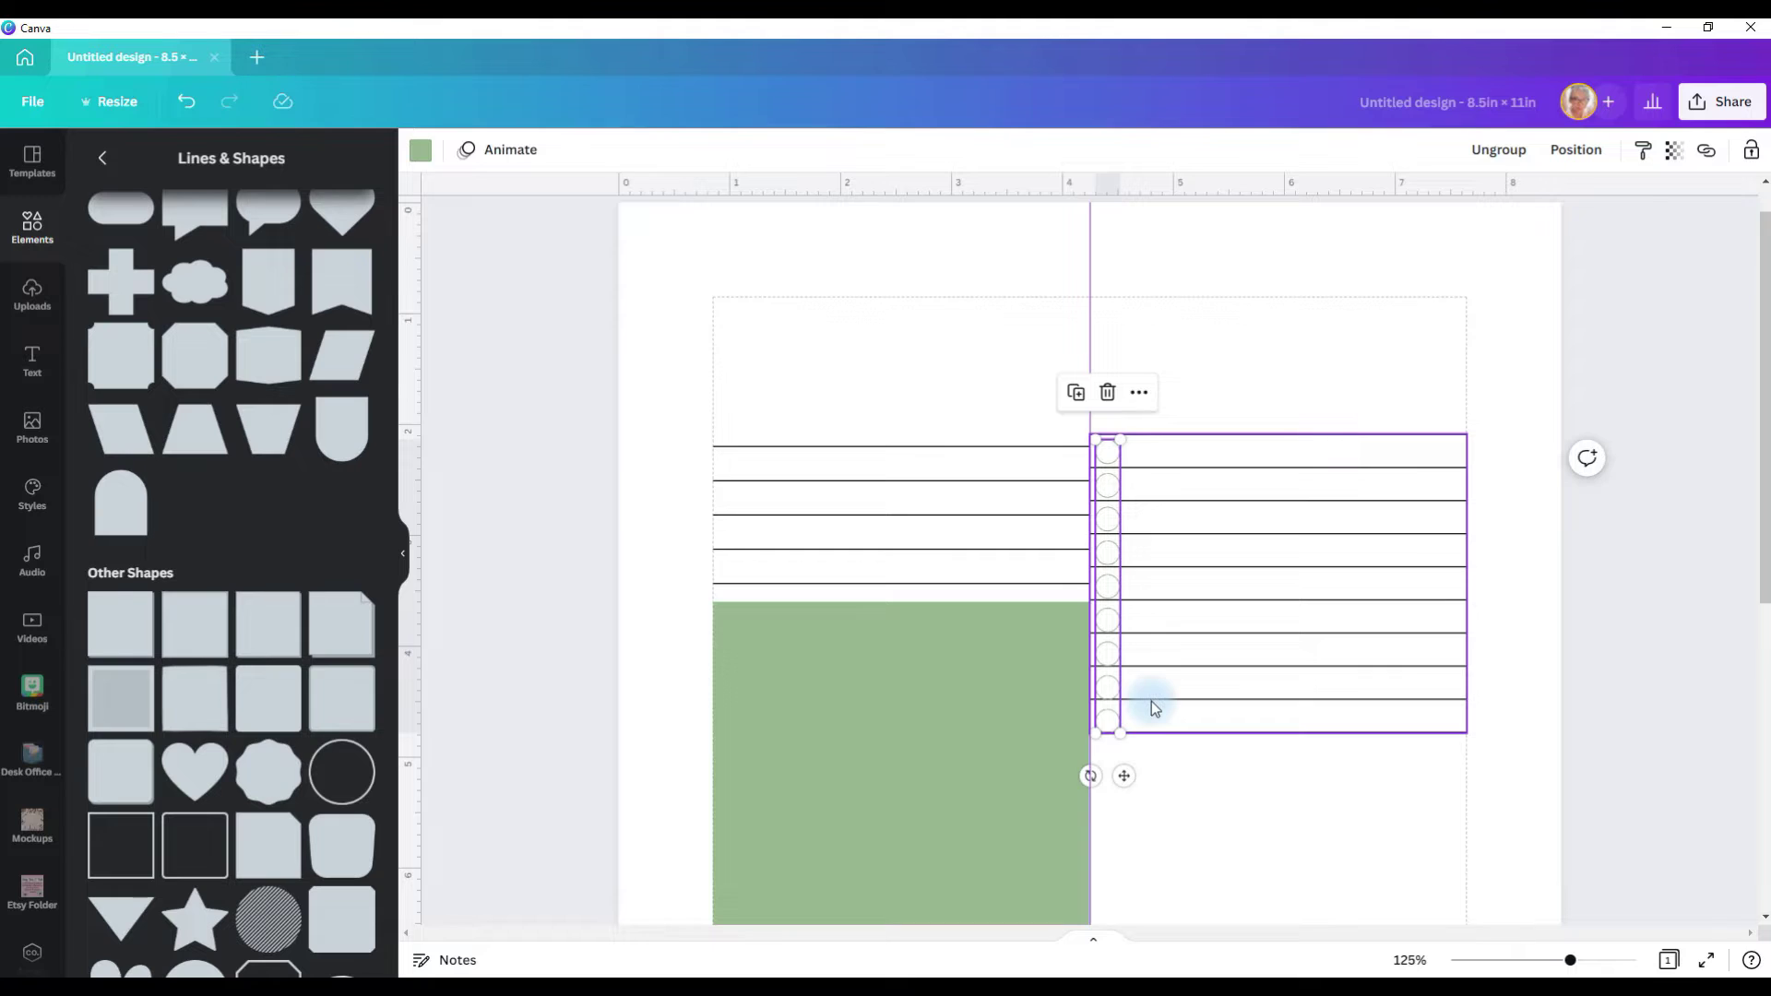
Adjust individual circles so they line up with the ruled rows
scroll(1152, 708, "up", 5)
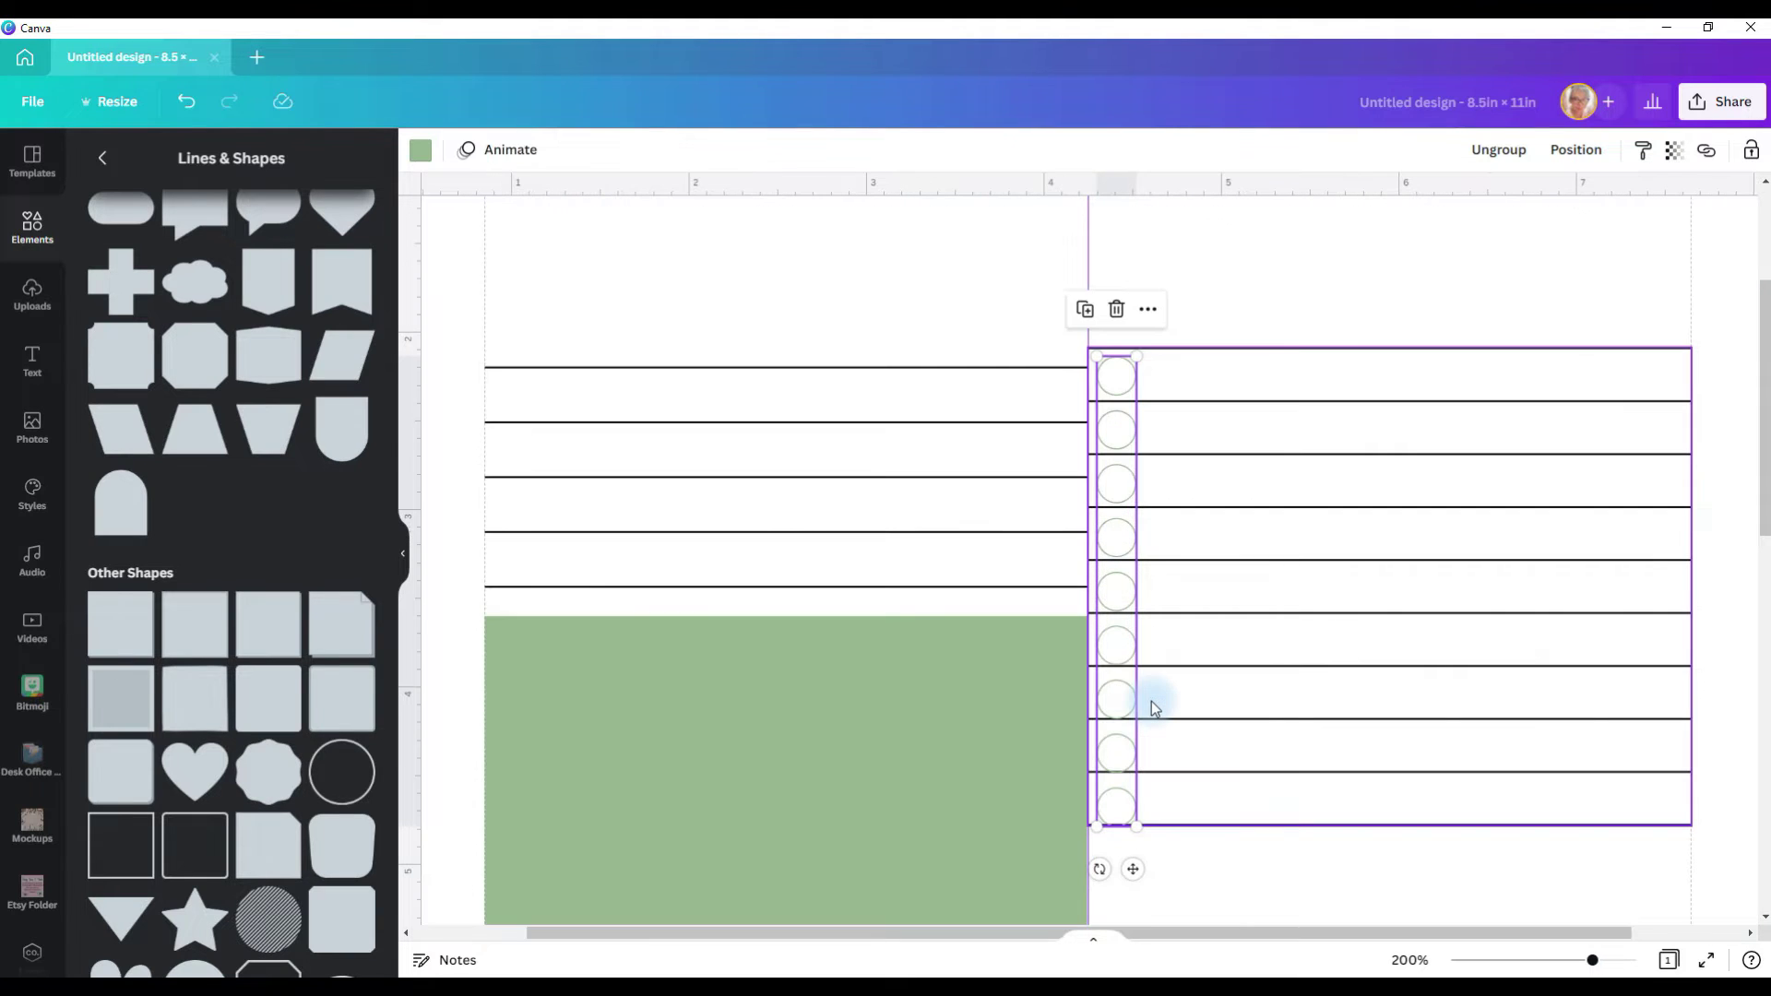
left_click(1113, 657)
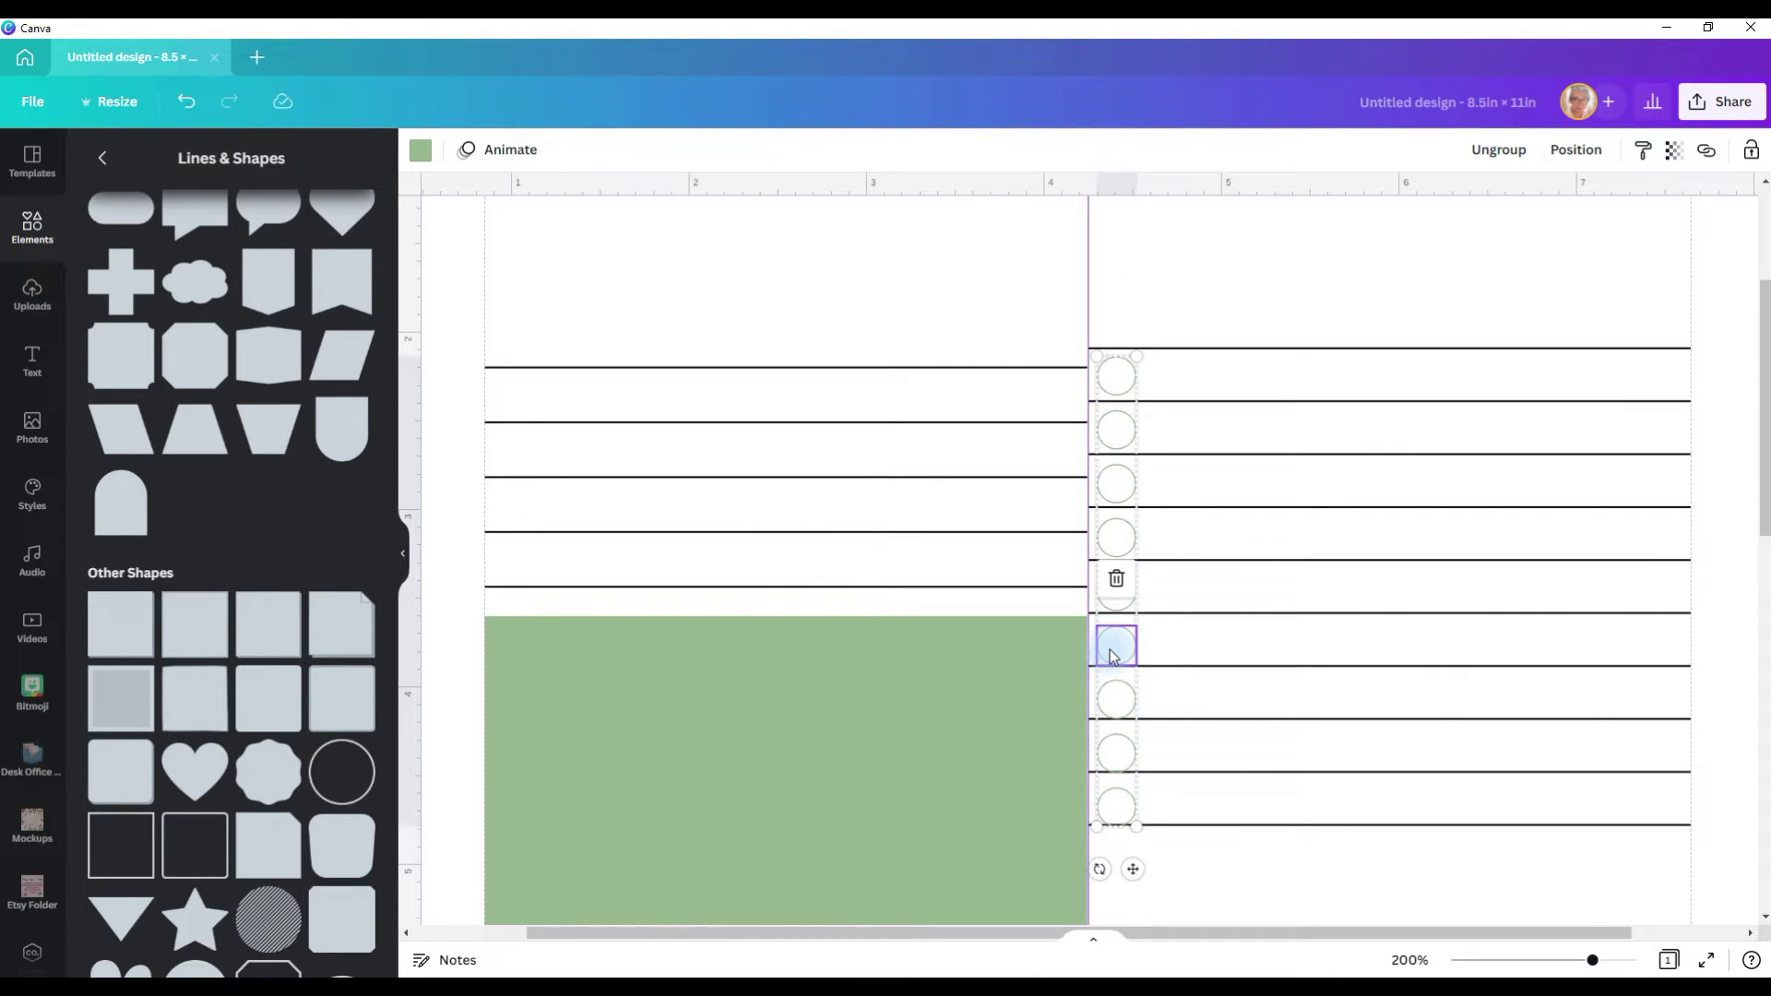
left_click_drag(1112, 657, 1109, 650)
left_click(1287, 251)
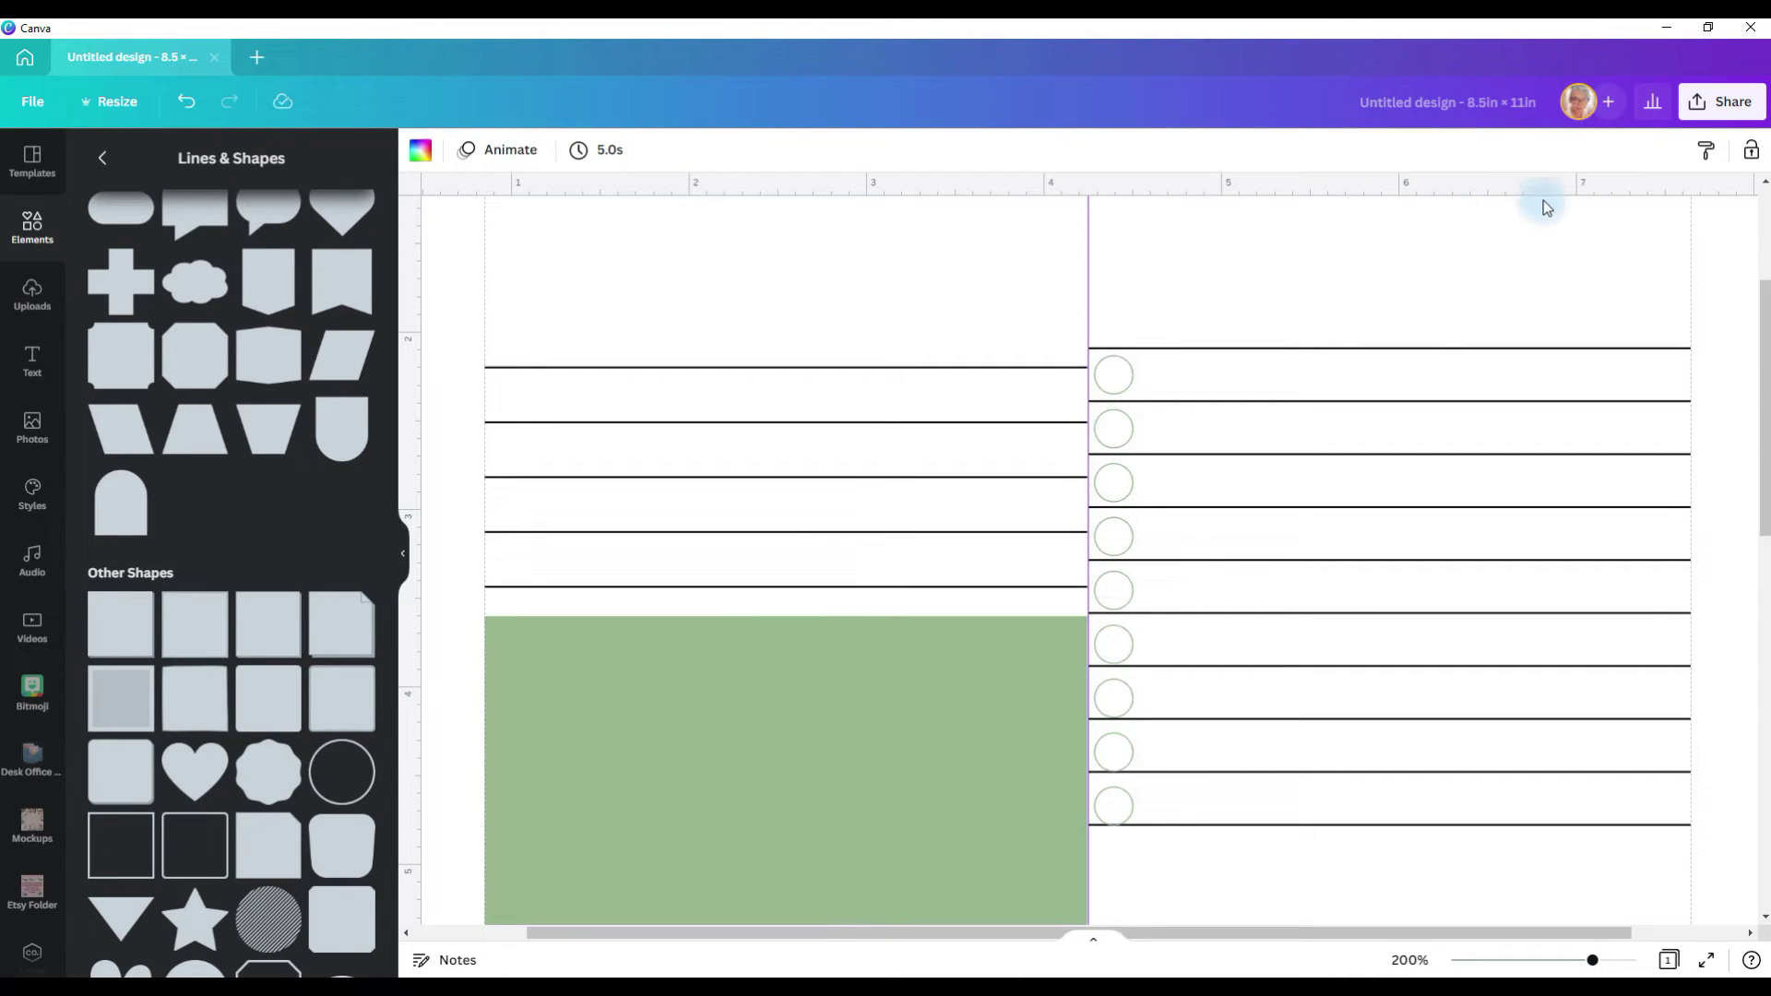
left_click(1111, 391)
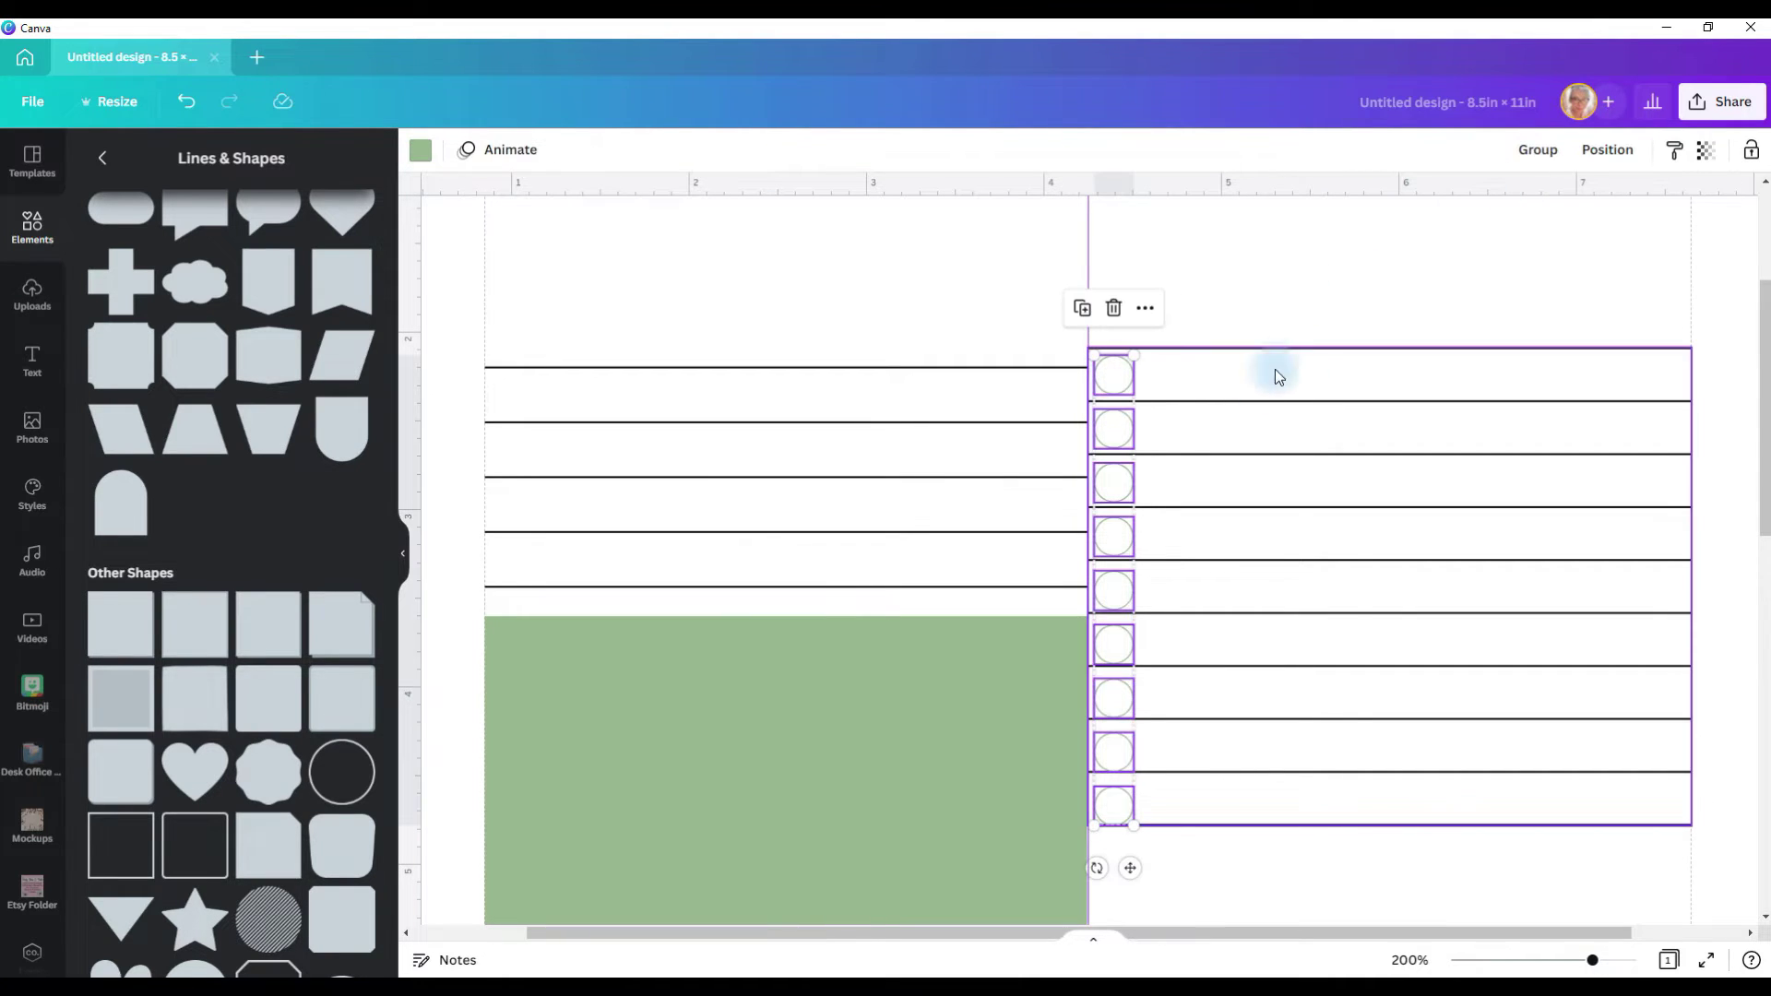
left_click(1113, 587)
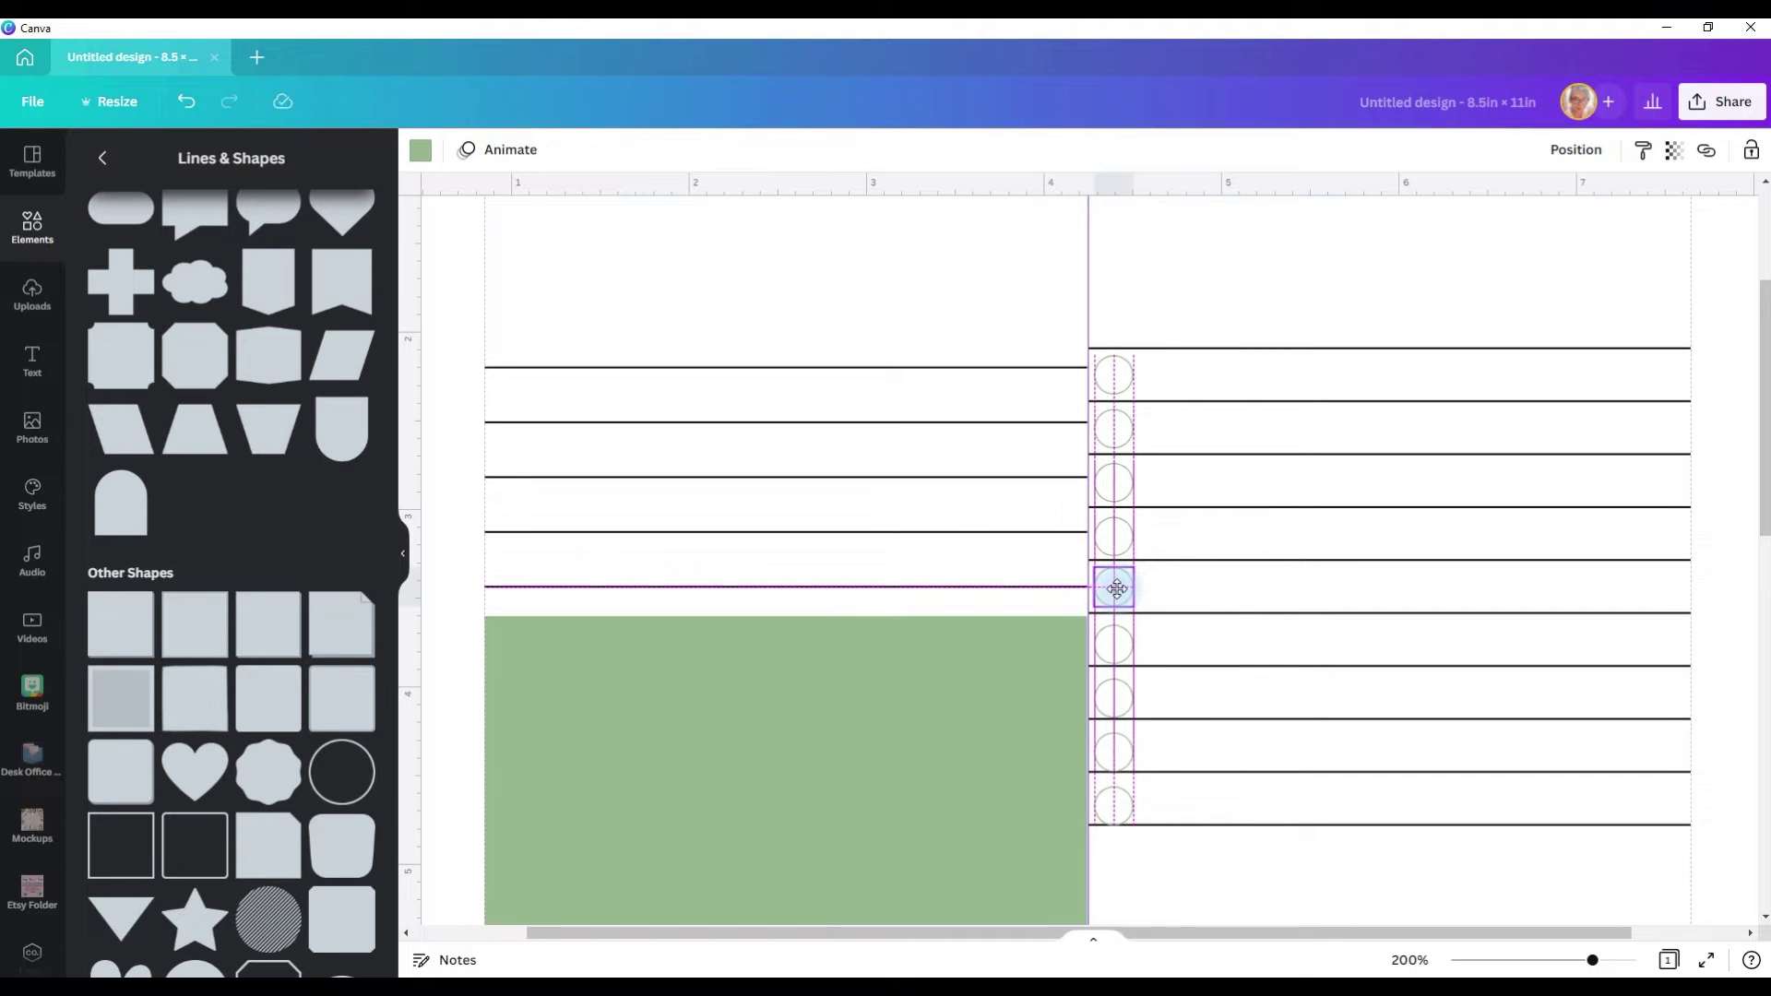
left_click(1112, 644)
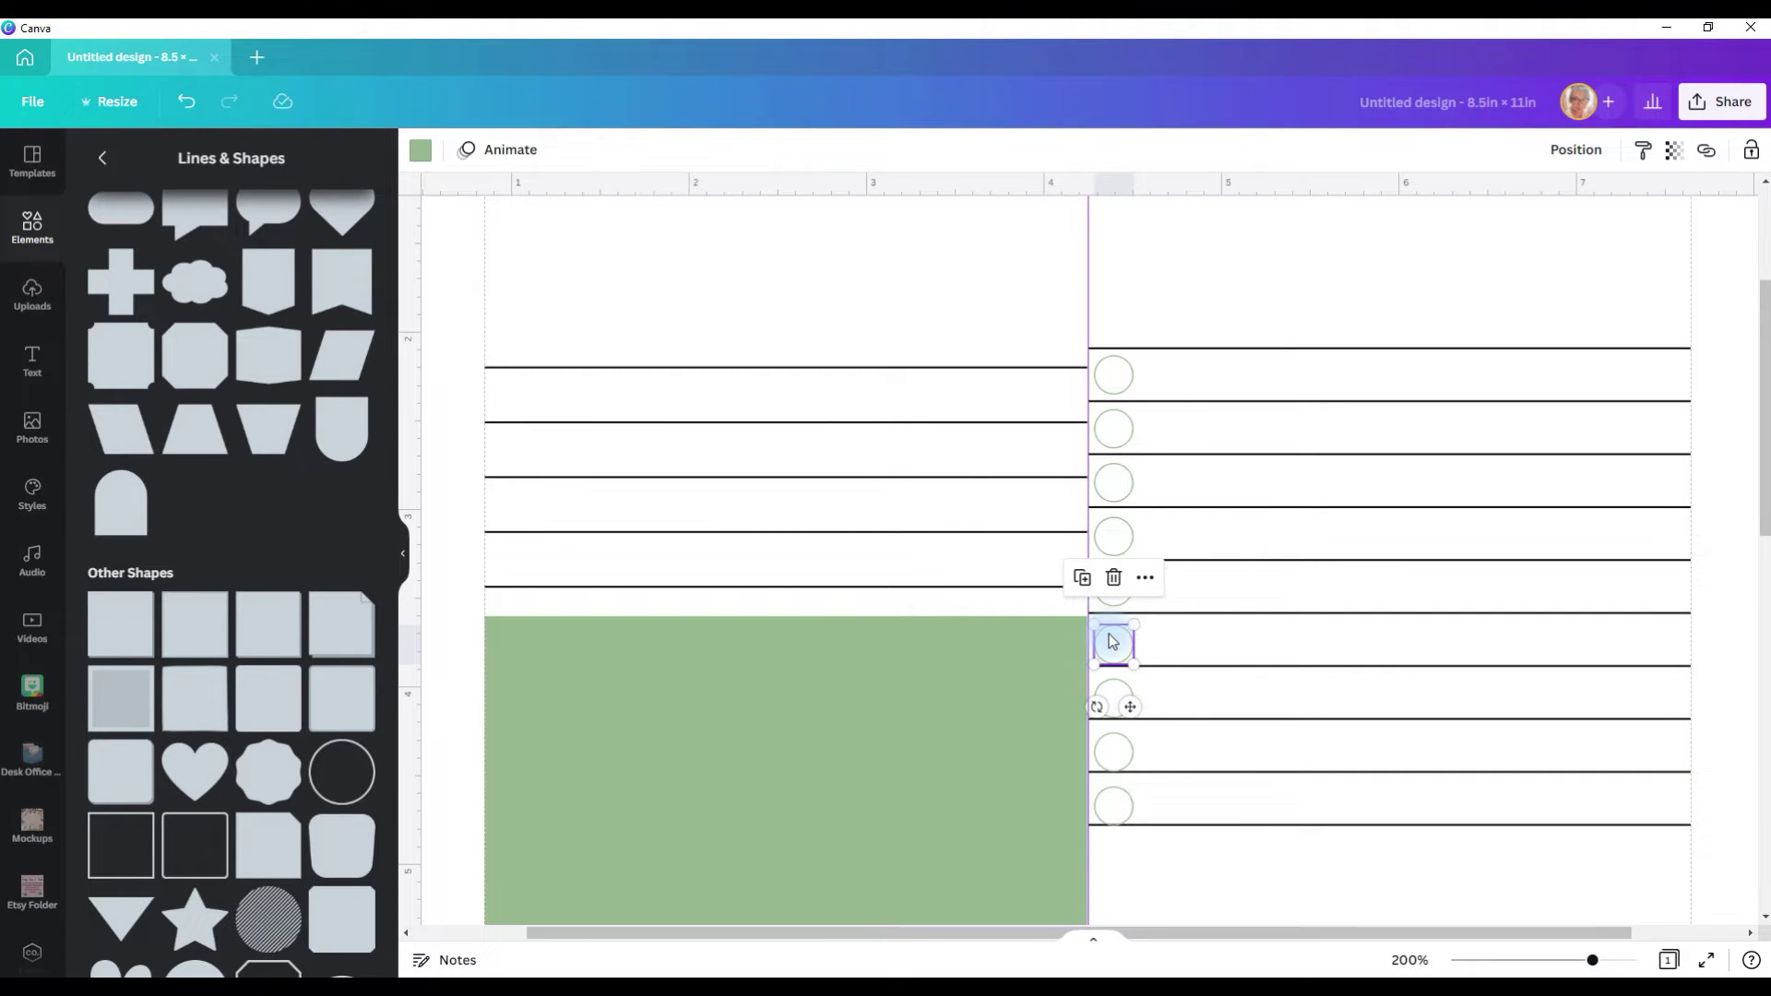
left_click(1108, 795)
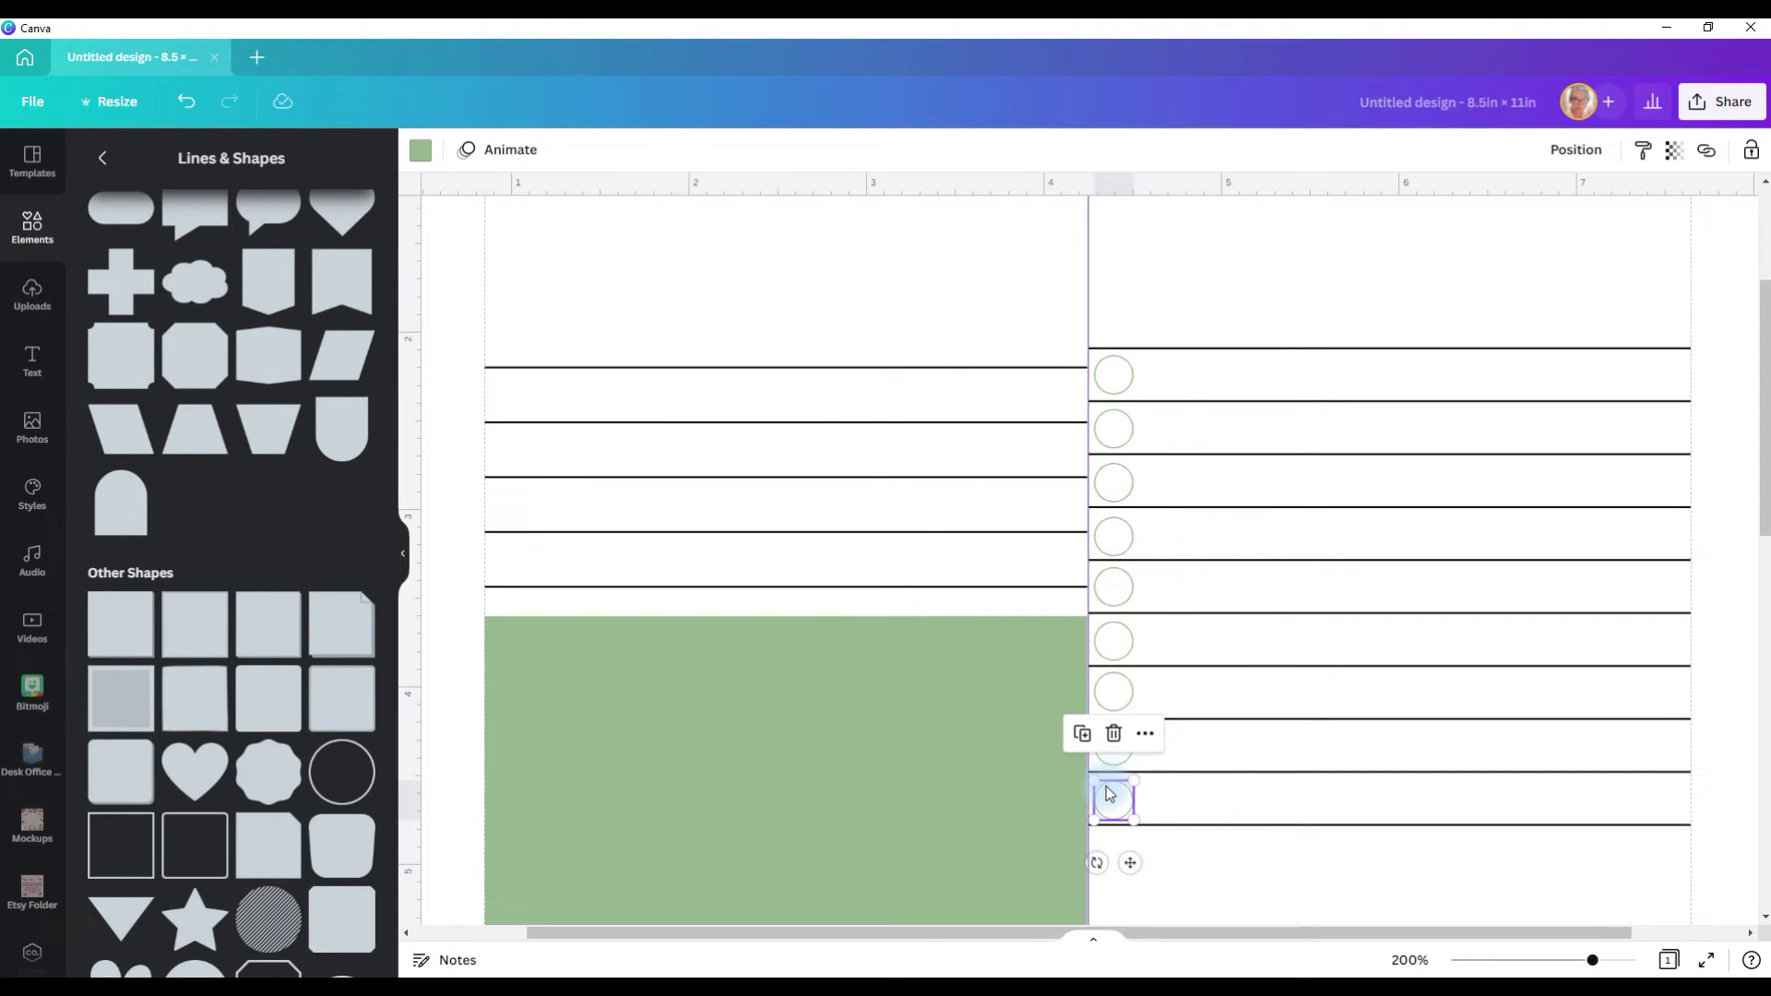
left_click(1113, 314)
Reselect all nine circles and space them evenly down the column again
left_click_drag(1110, 321, 1114, 853)
left_click(1607, 150)
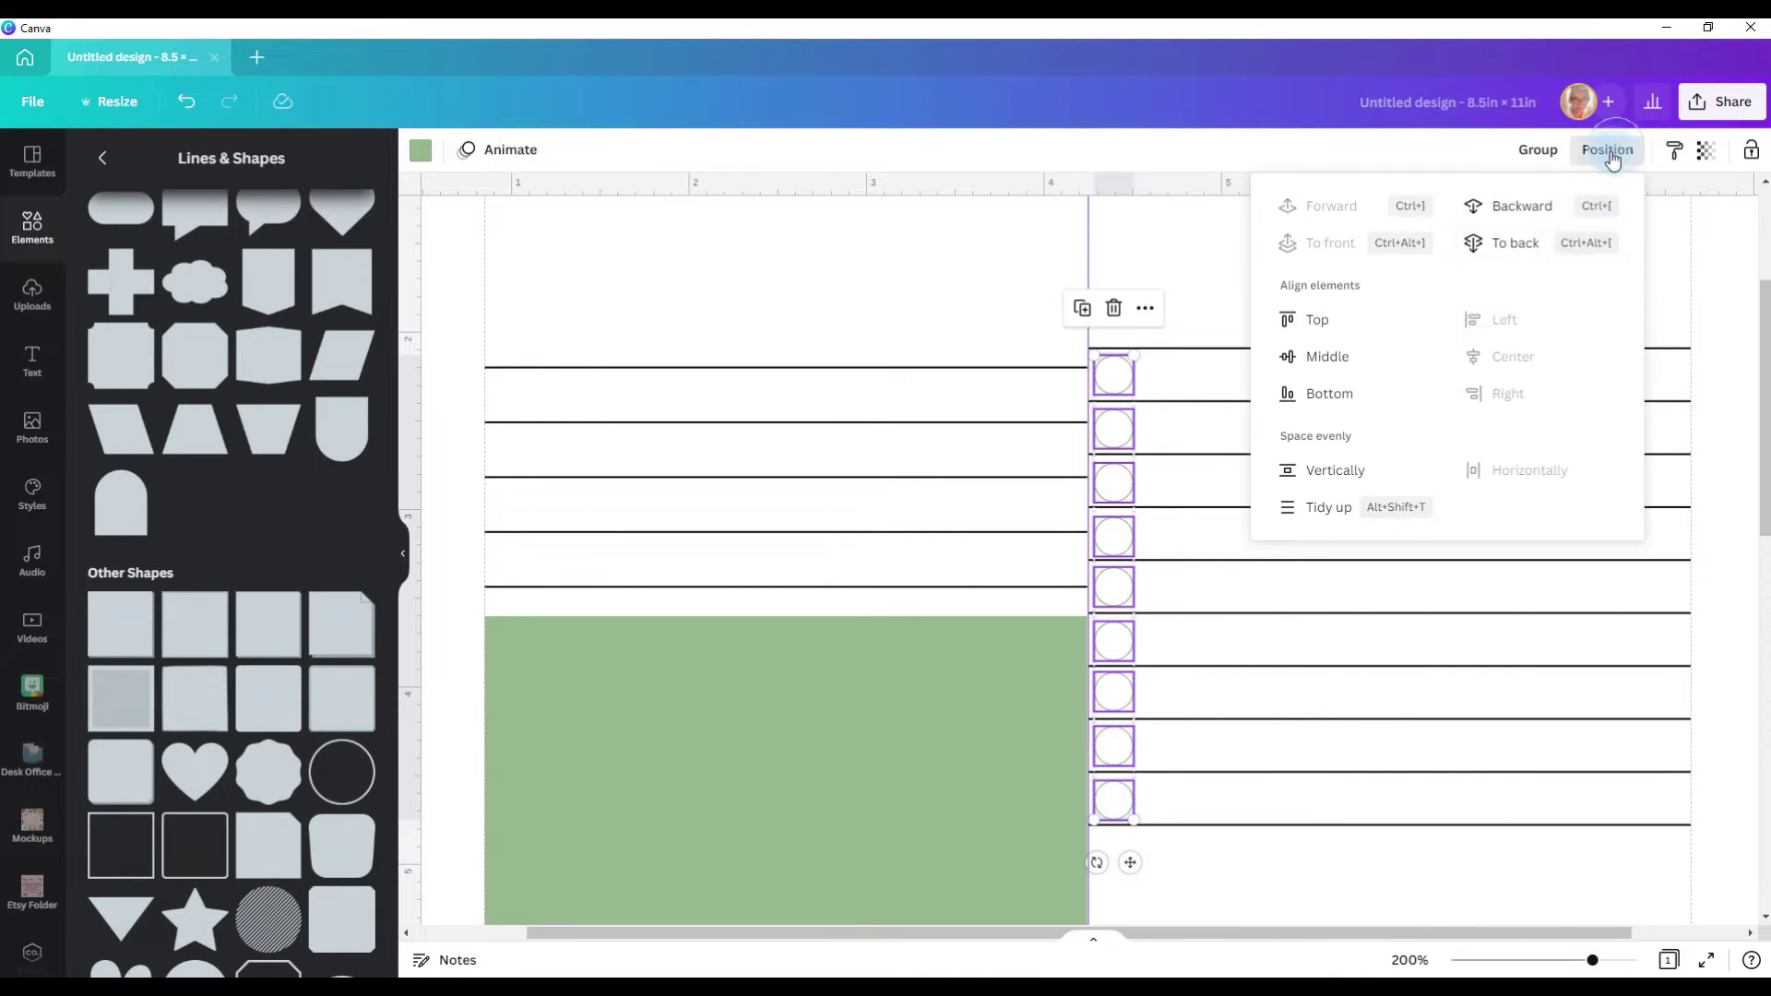
left_click(1344, 507)
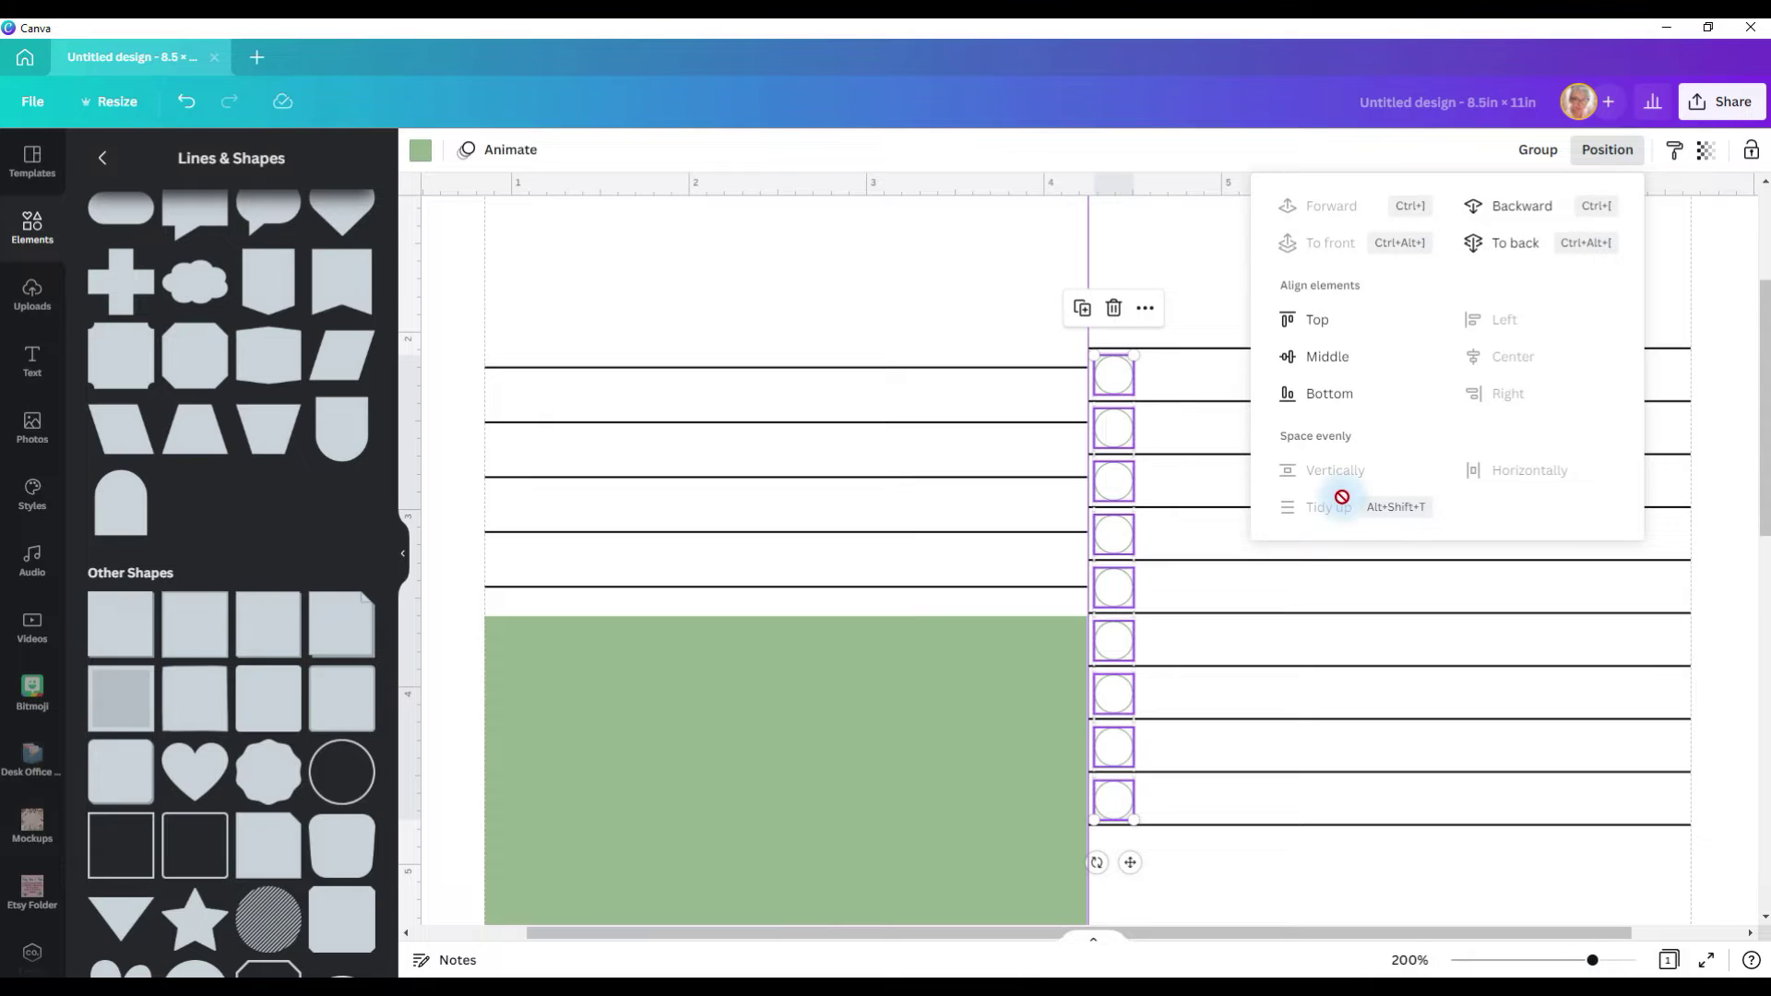
left_click(1173, 794)
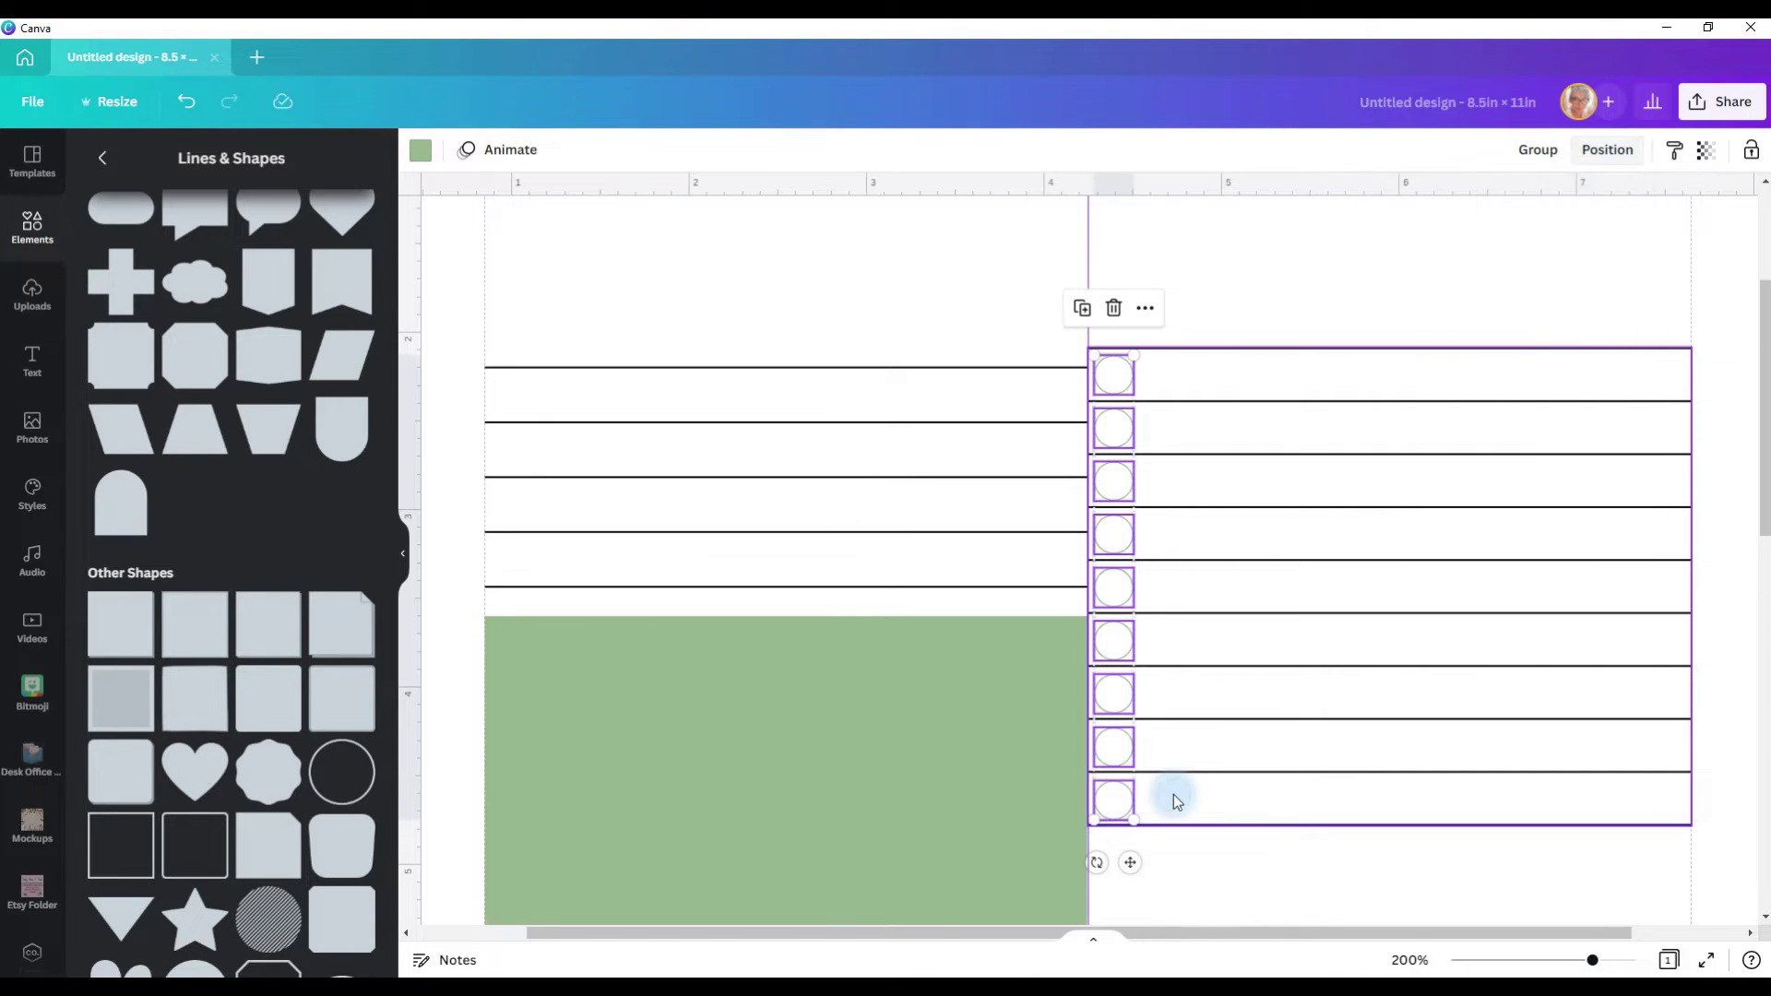
scroll(727, 257, "down", 1)
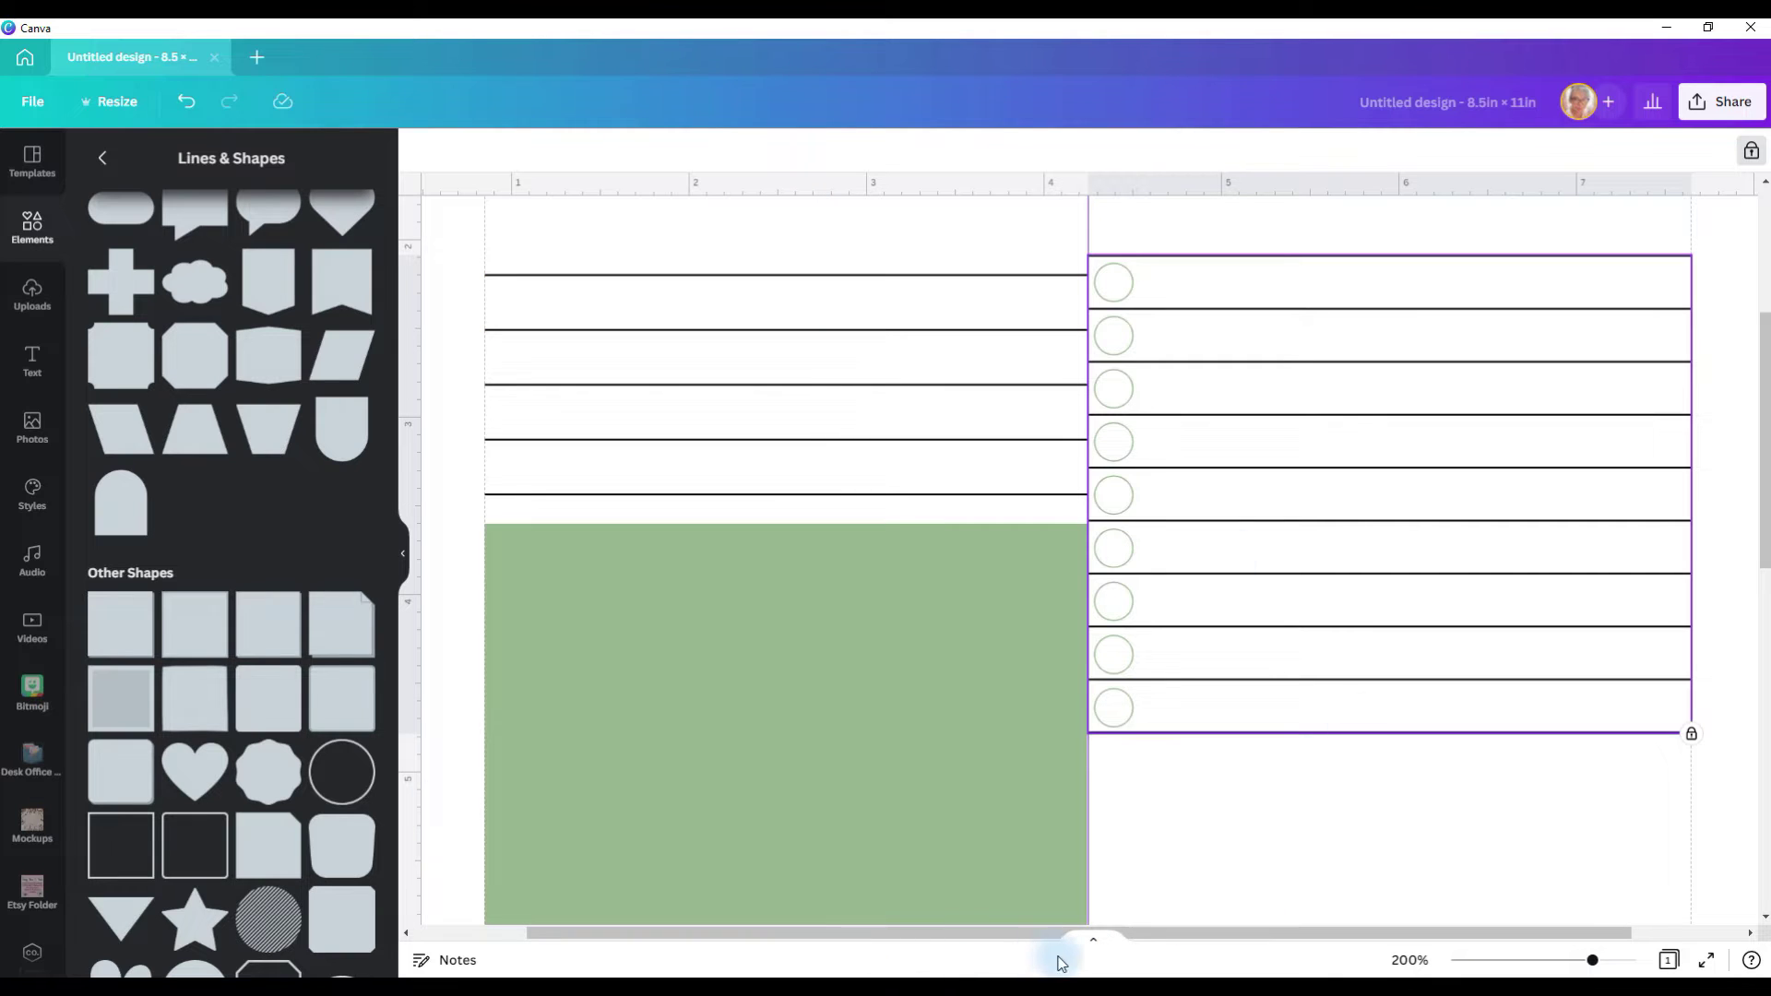
Copy the five left-column ruled lines into the lower right column
key("ctrl+minus")
key("ctrl+minus")
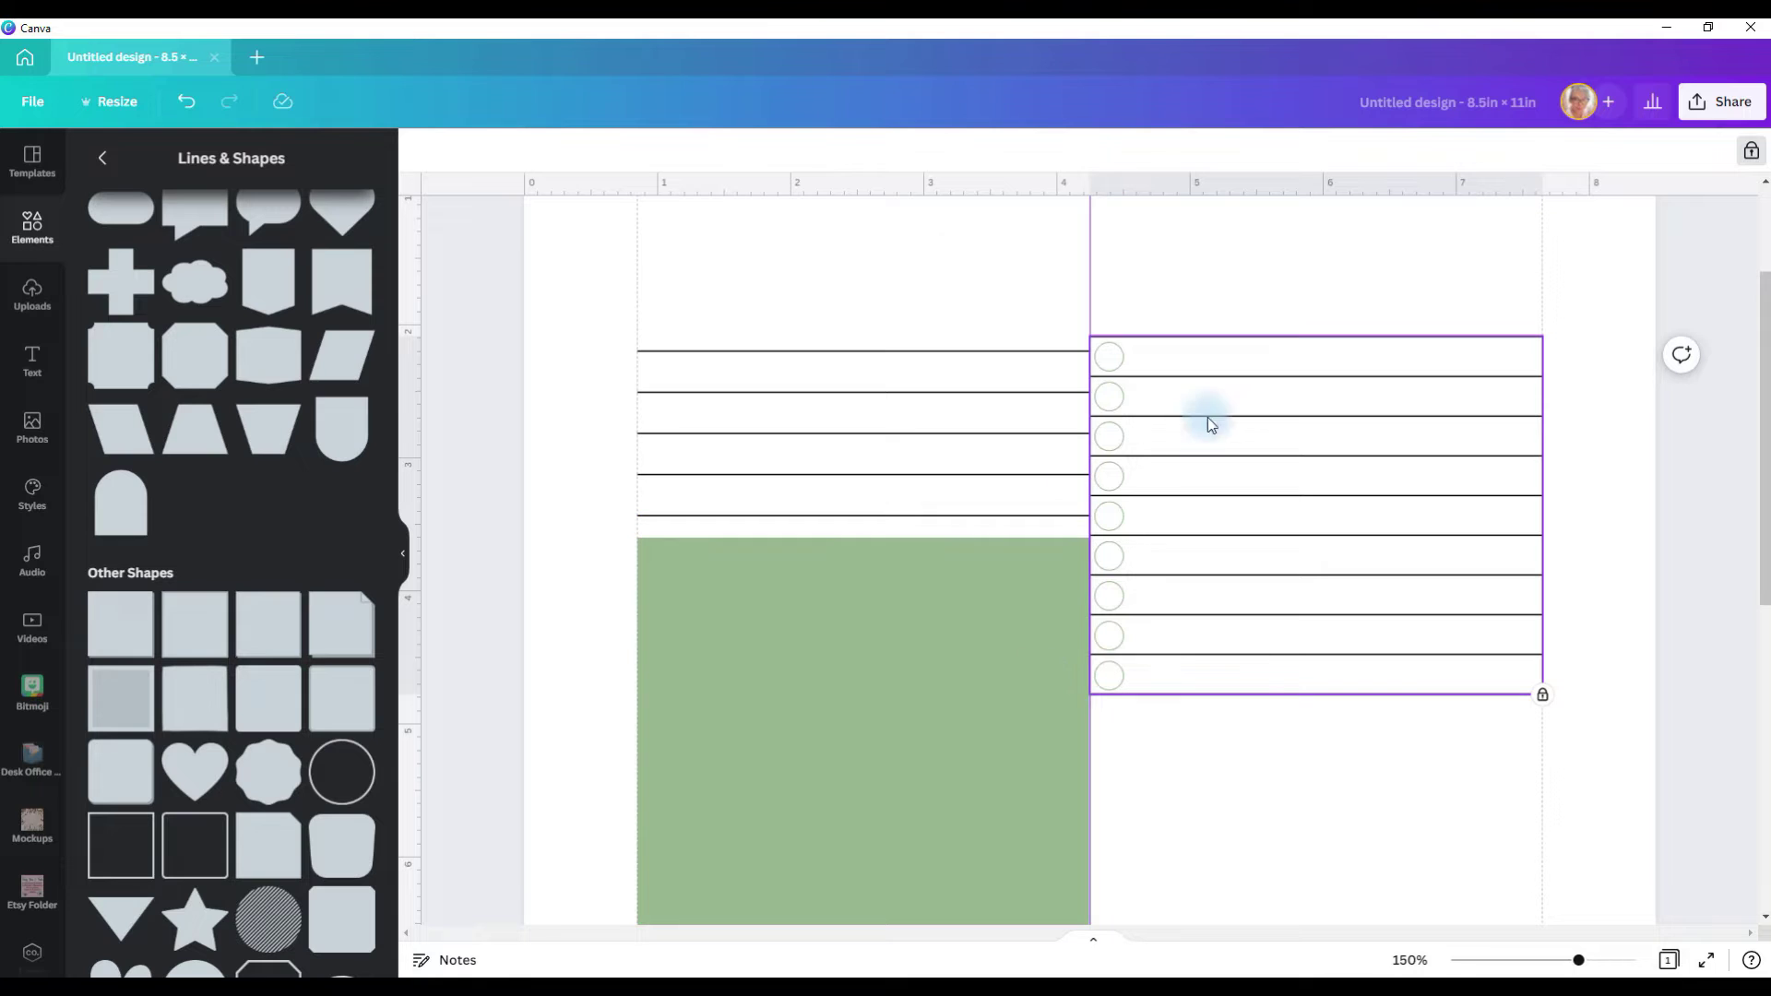
left_click_drag(898, 319, 891, 524)
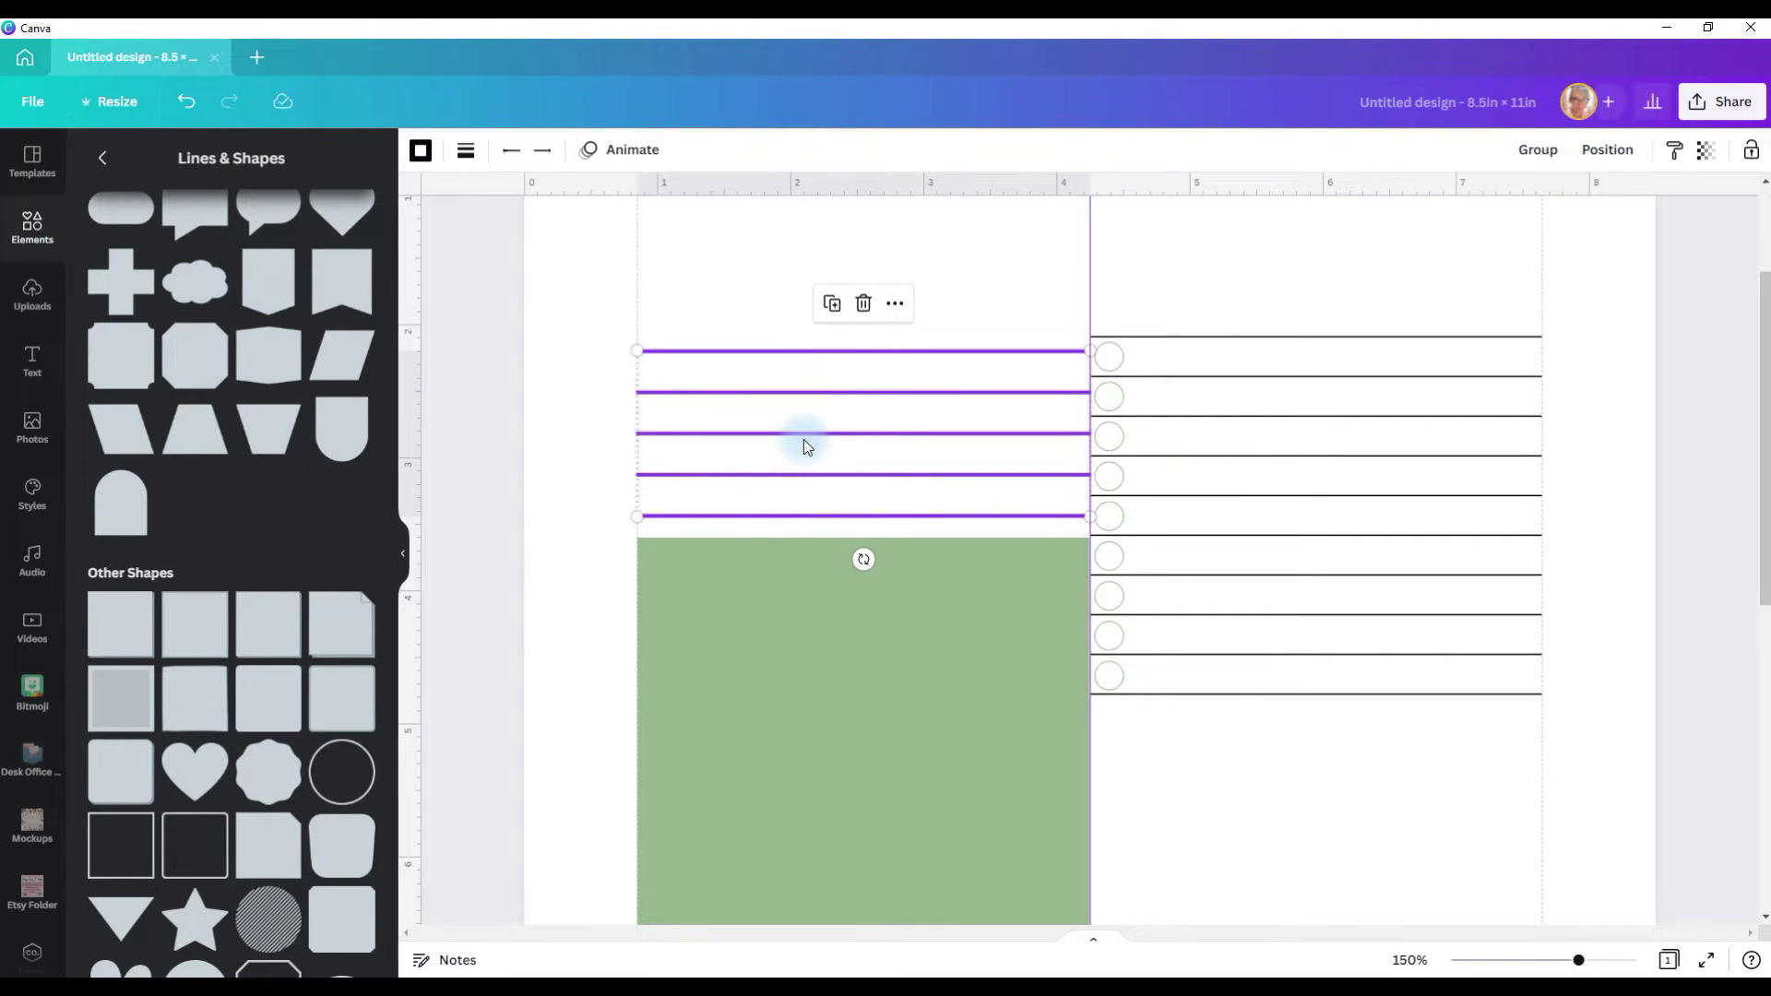
left_click_drag(804, 439, 1266, 815)
scroll(1160, 445, "down", 3)
left_click_drag(1159, 452, 1610, 828)
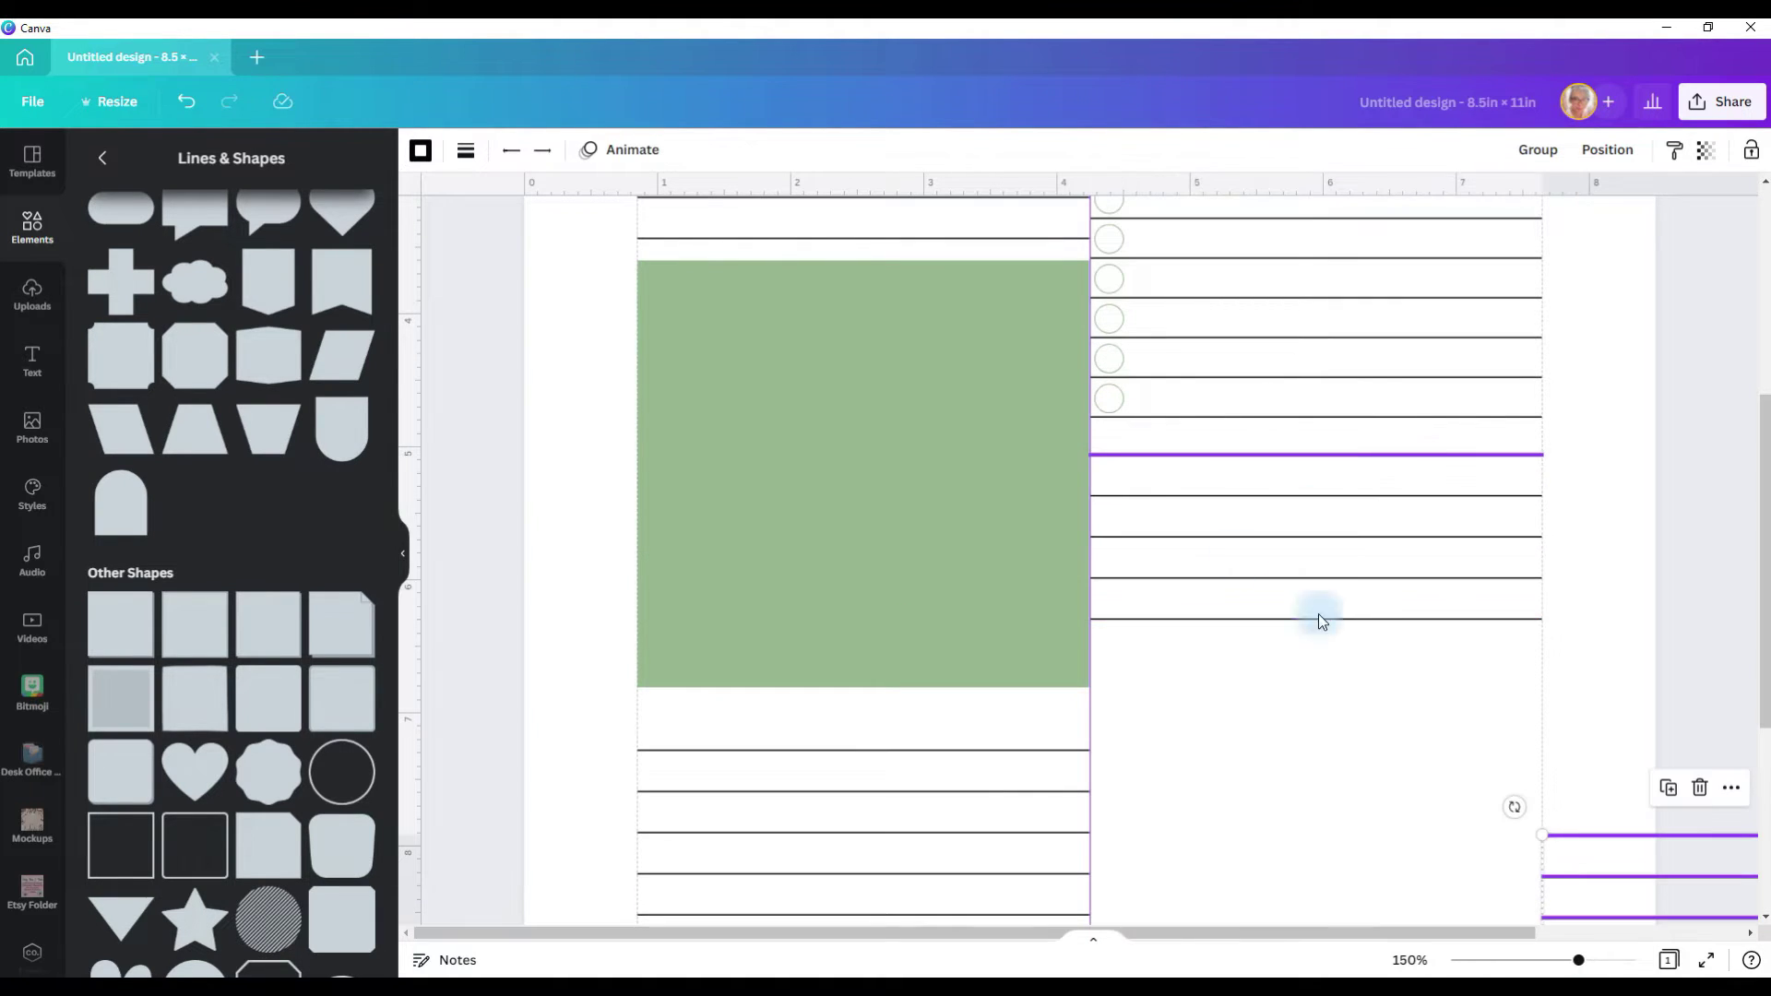
left_click_drag(1684, 902, 1230, 728)
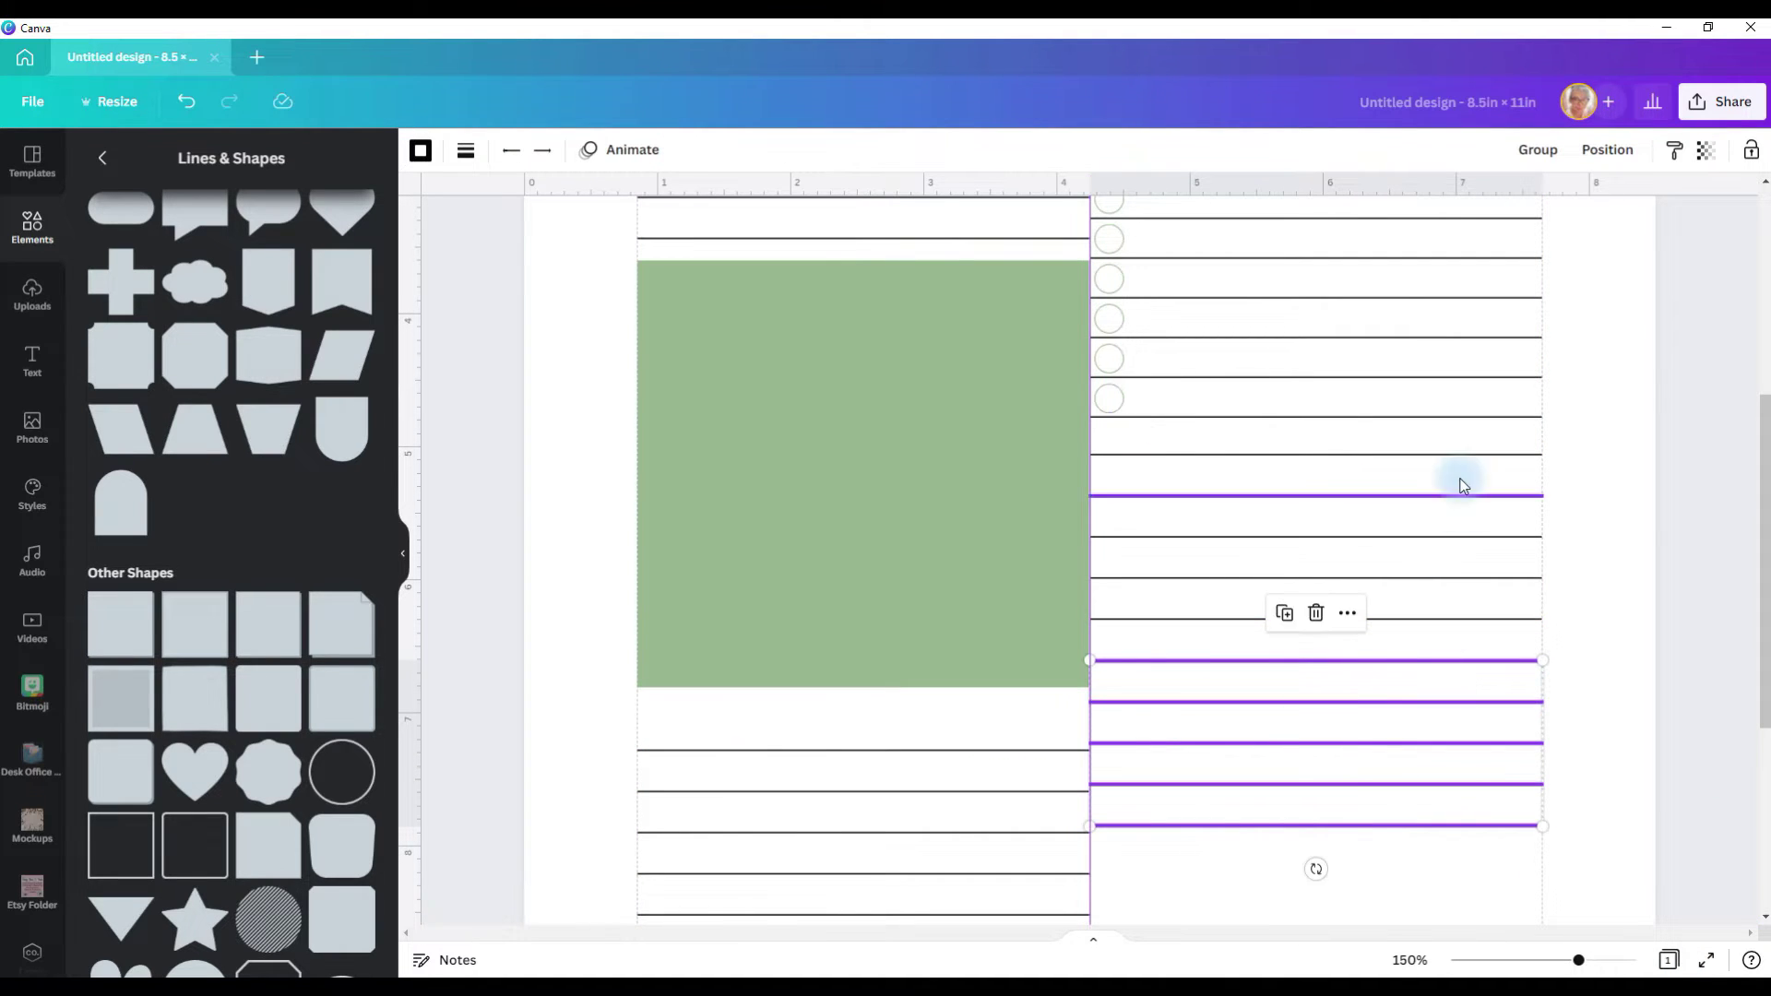
left_click(1581, 446)
Space the ten lower right-column lines evenly from top to bottom
left_click_drag(1472, 462, 1369, 839)
left_click(1605, 151)
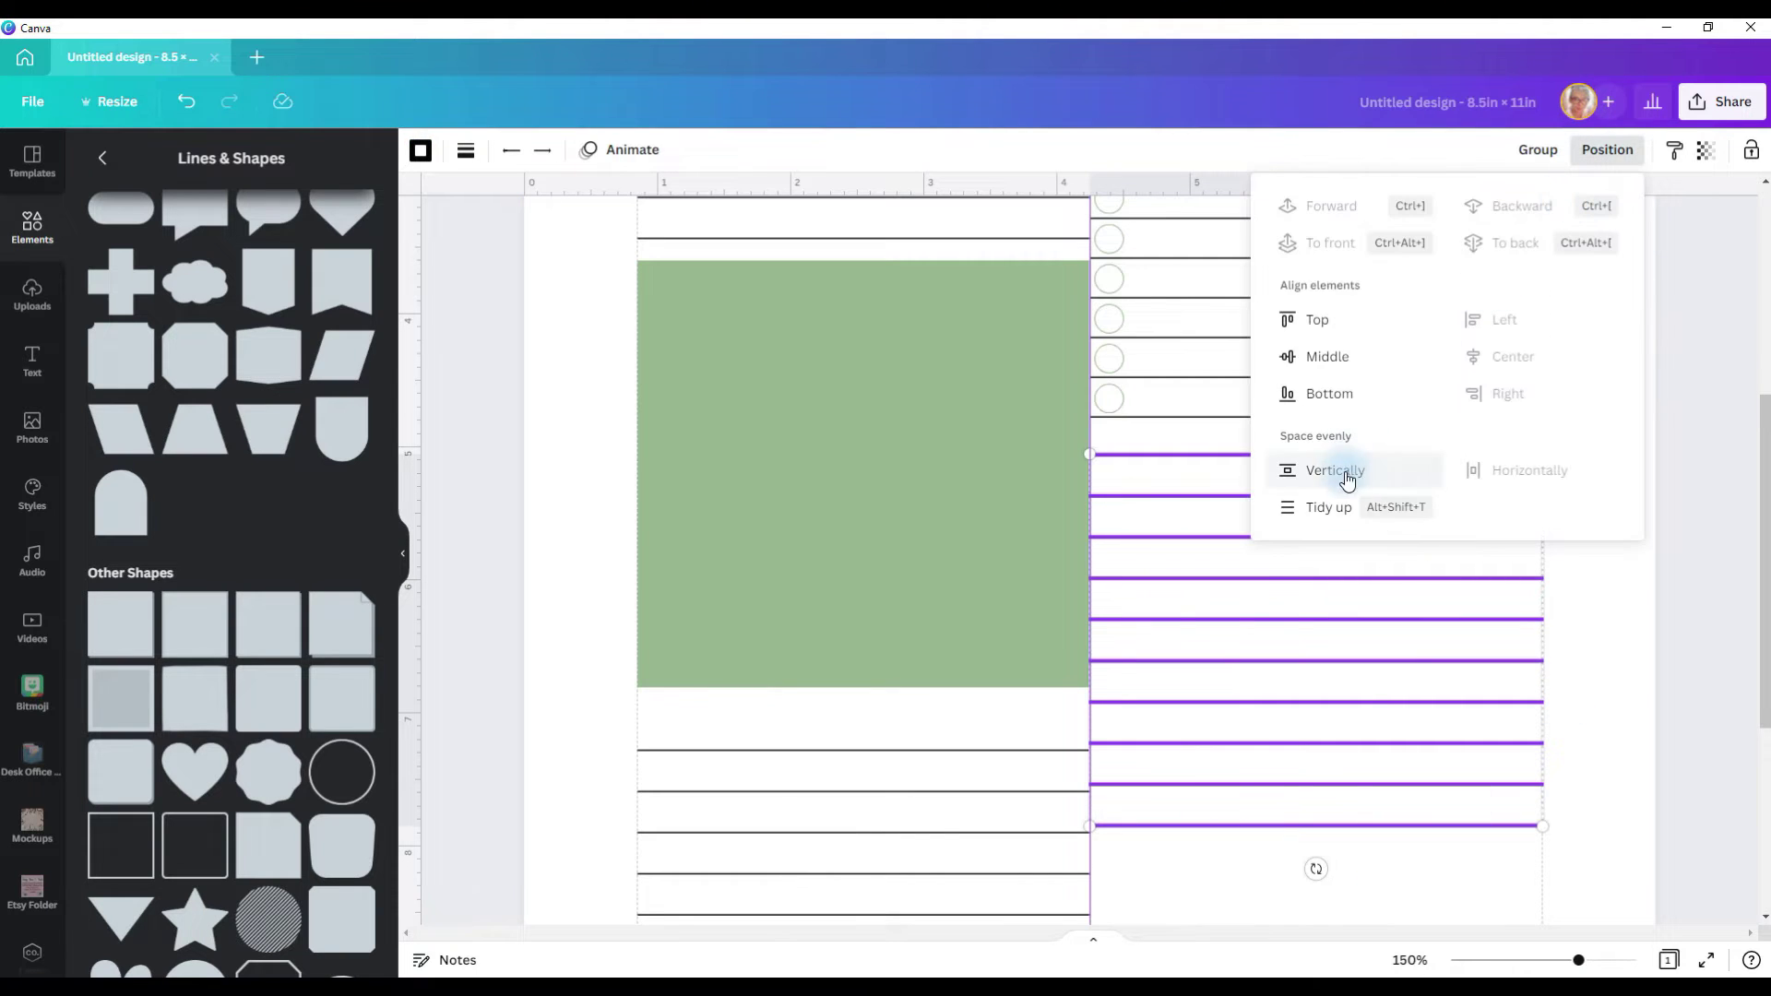
left_click(1574, 651)
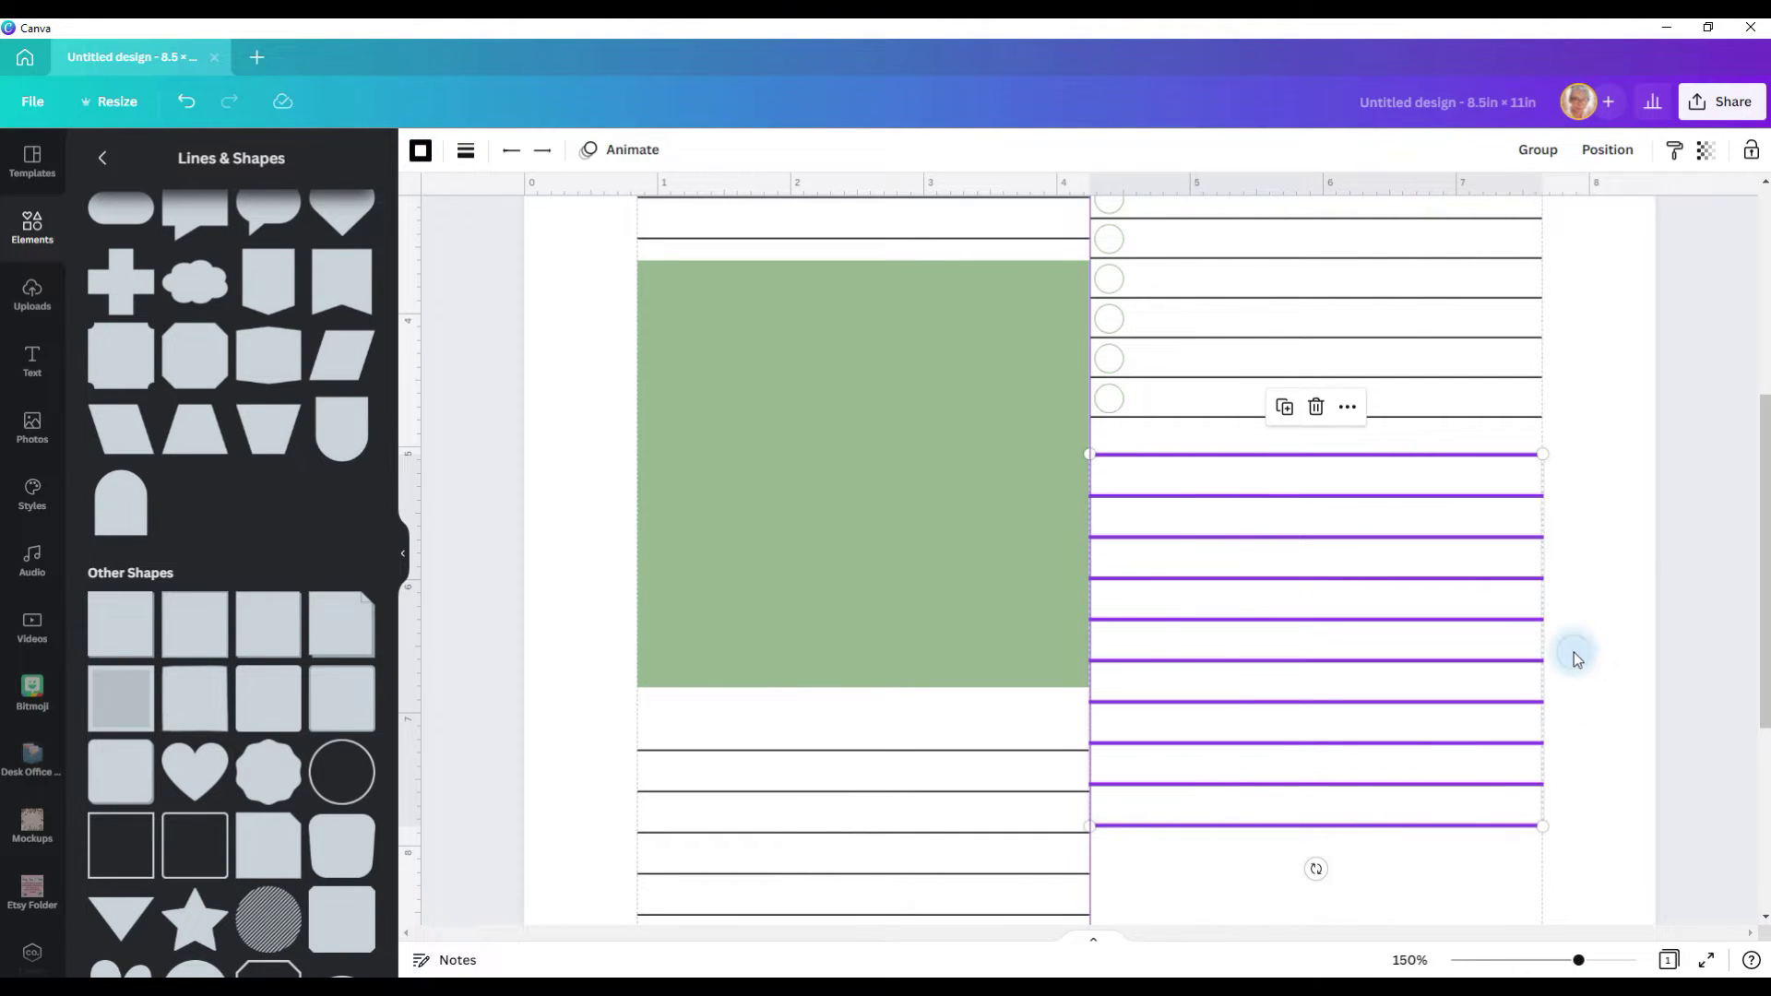
left_click(1573, 651)
scroll(1574, 651, "down", 3)
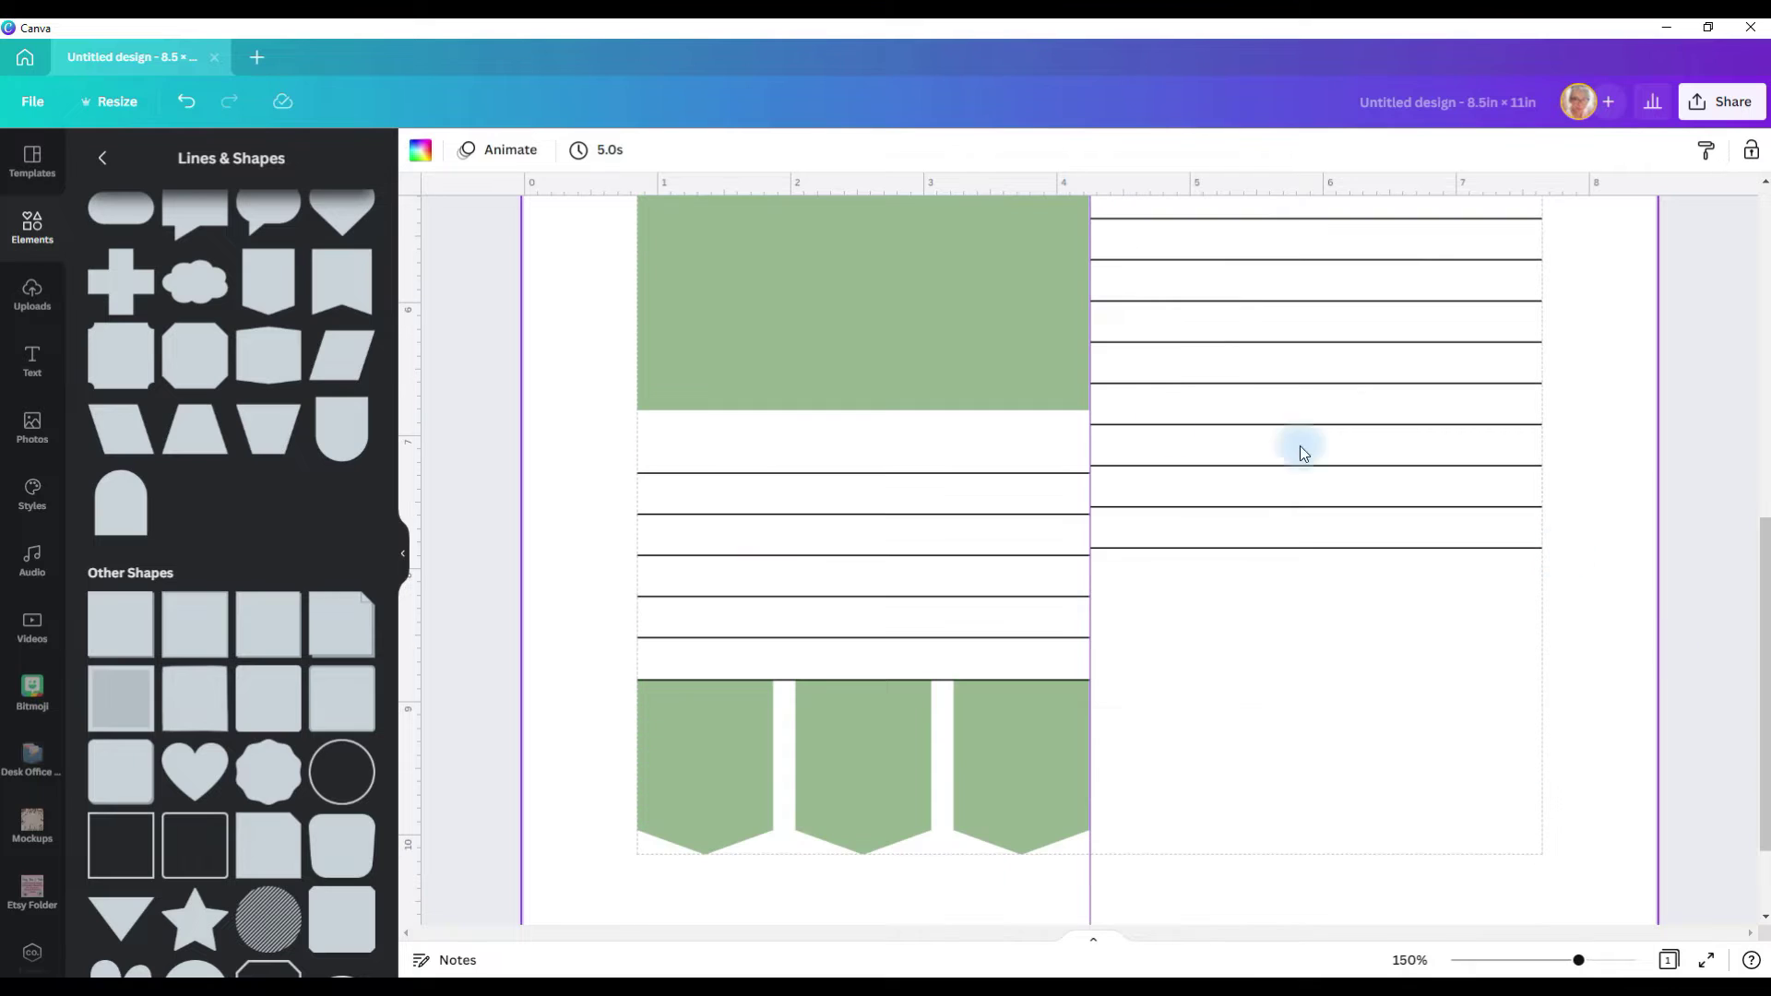
Duplicate the green box into the lower right, shortened to fit below the lines and aligned with the column divide
left_click(798, 314)
key("ctrl+d")
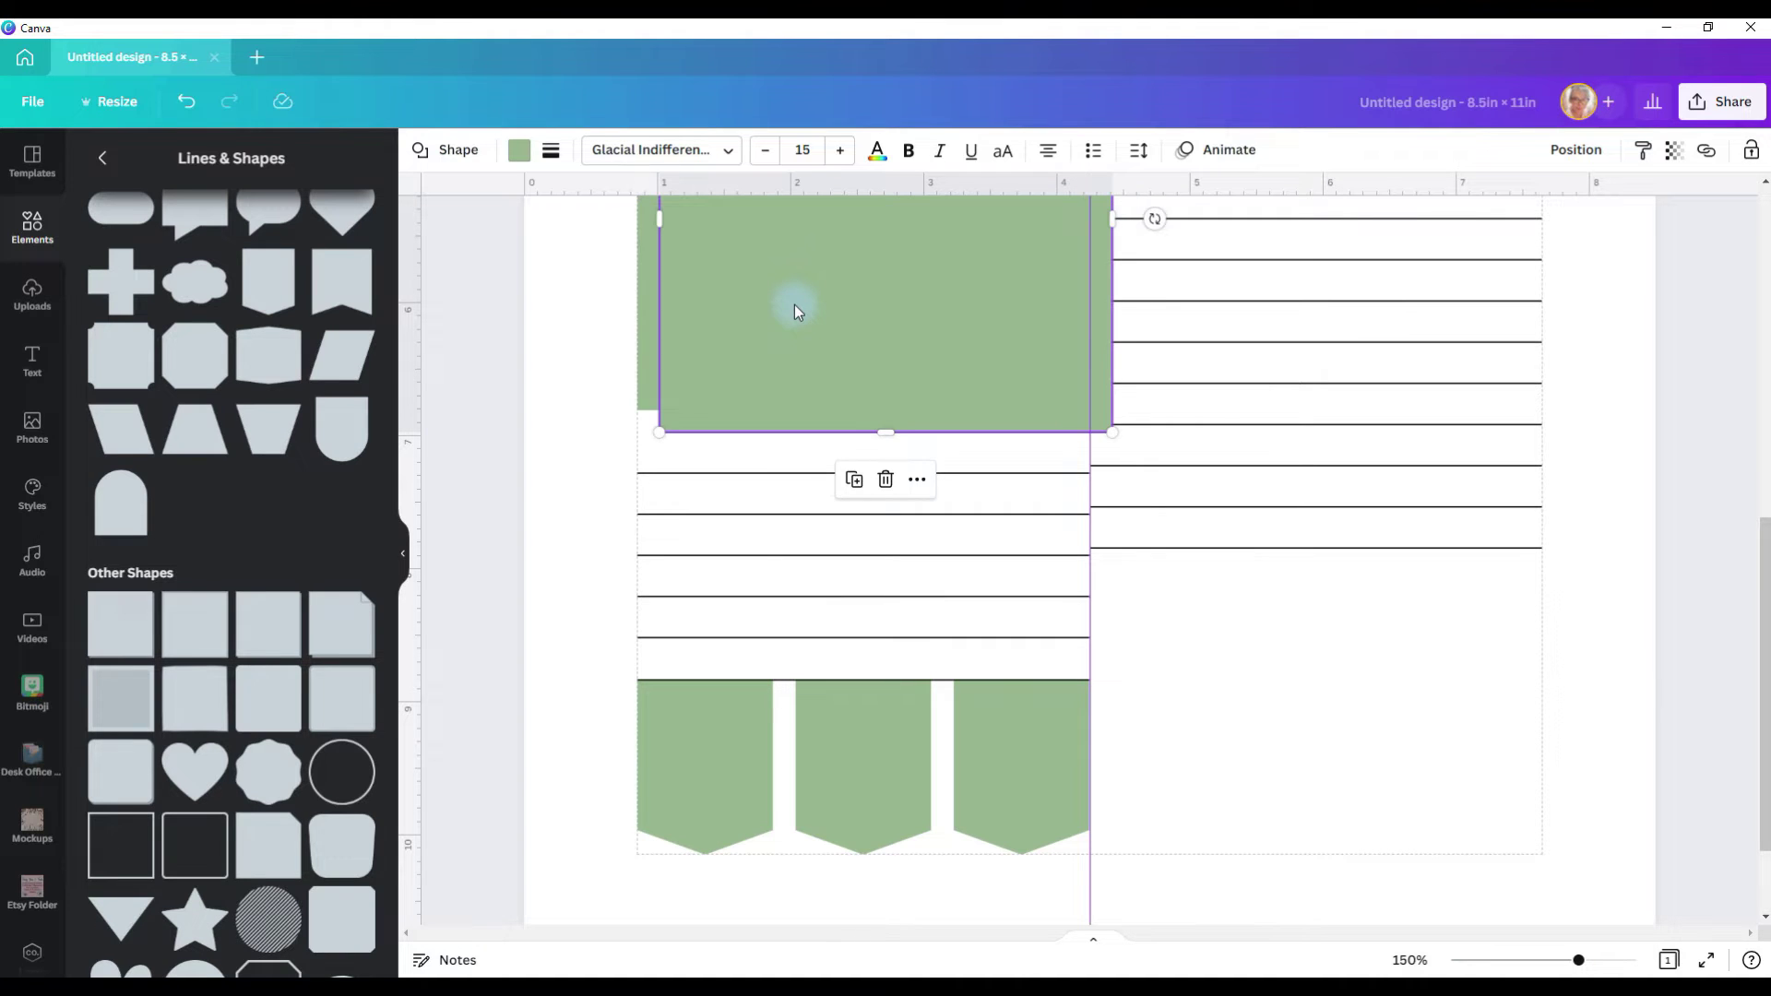
left_click_drag(797, 281, 1229, 696)
left_click_drag(1314, 423, 1309, 554)
mouse_move(1091, 691)
left_mouse_down()
mouse_move(1071, 703)
mouse_move(1093, 702)
left_mouse_up()
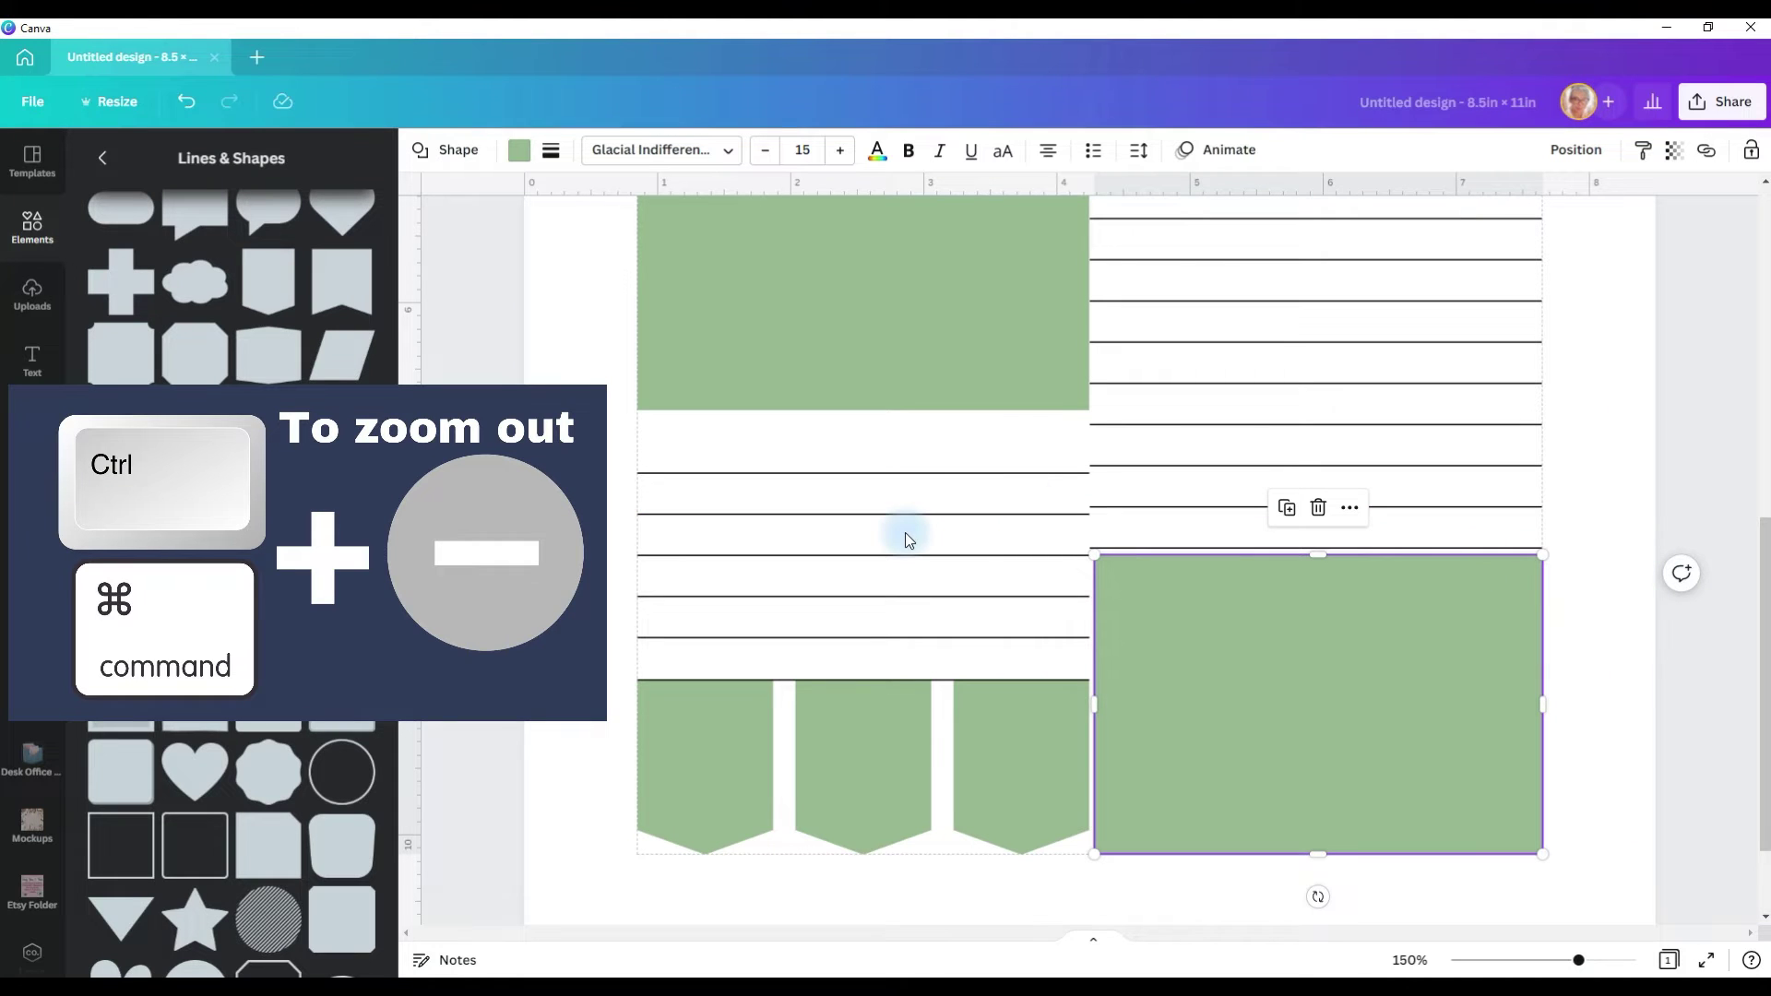
Drag the stray ruled line up to cap the top of the right-hand list
key("ctrl+minus")
key("ctrl+minus")
key("ctrl+minus")
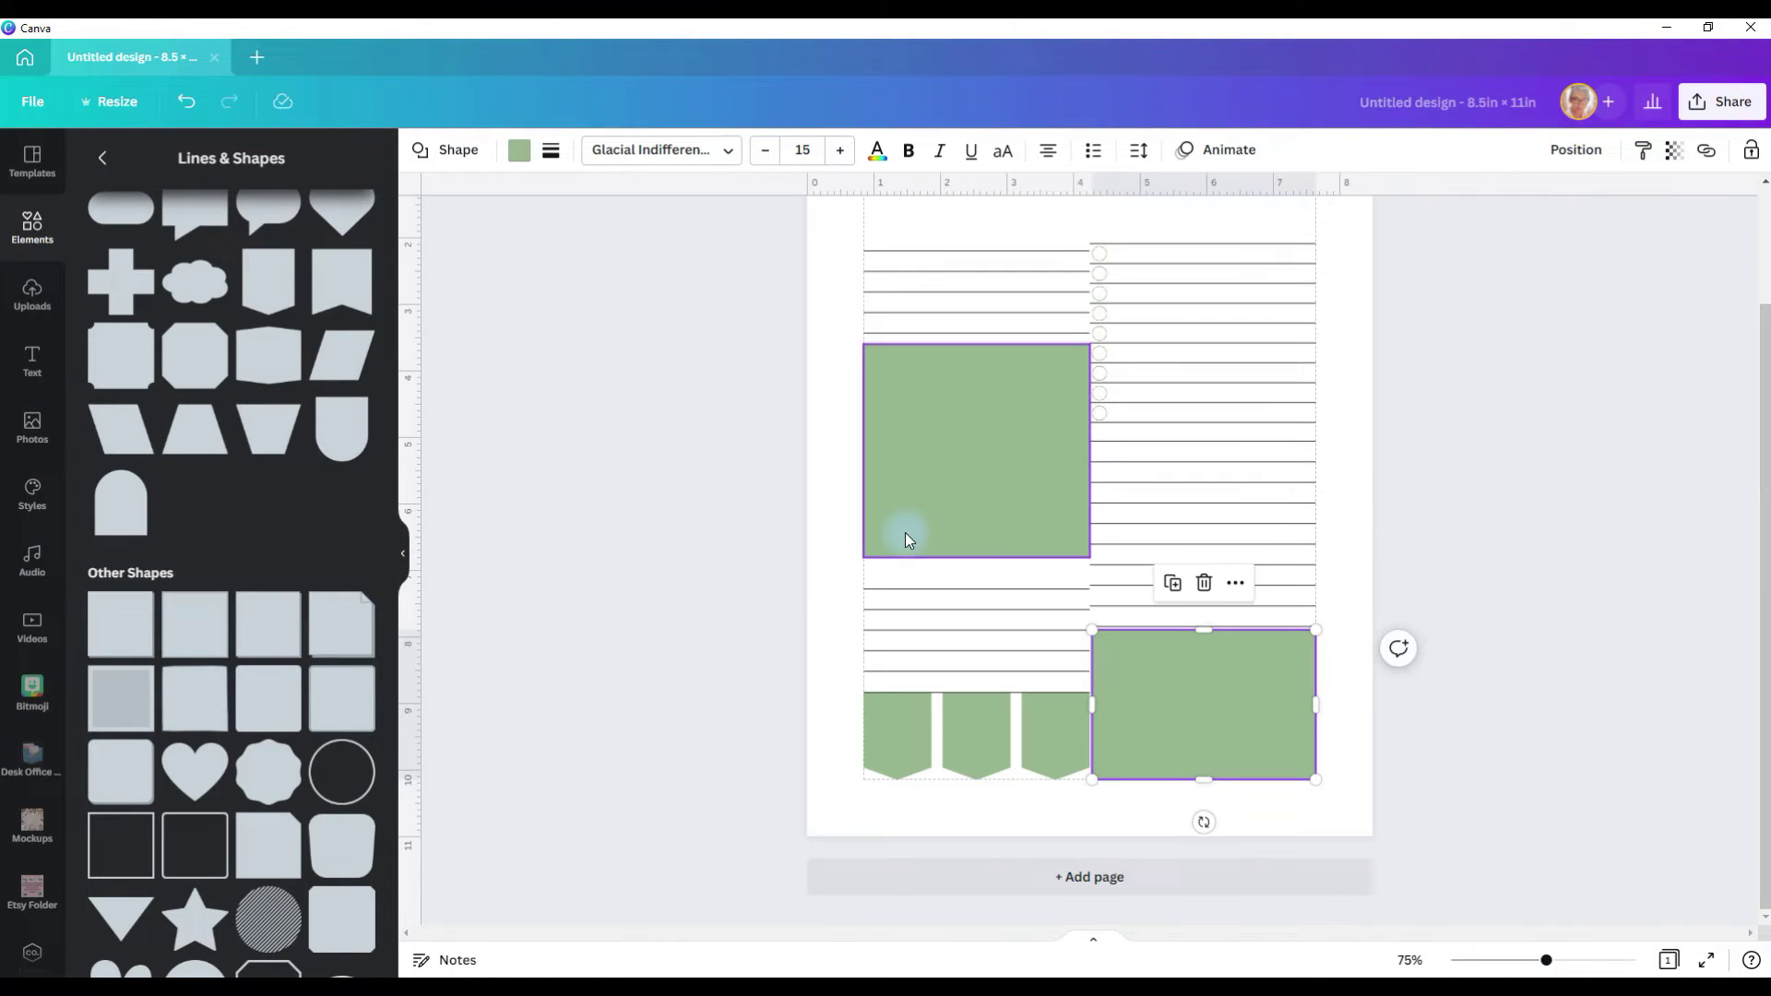
scroll(1380, 439, "up", 3)
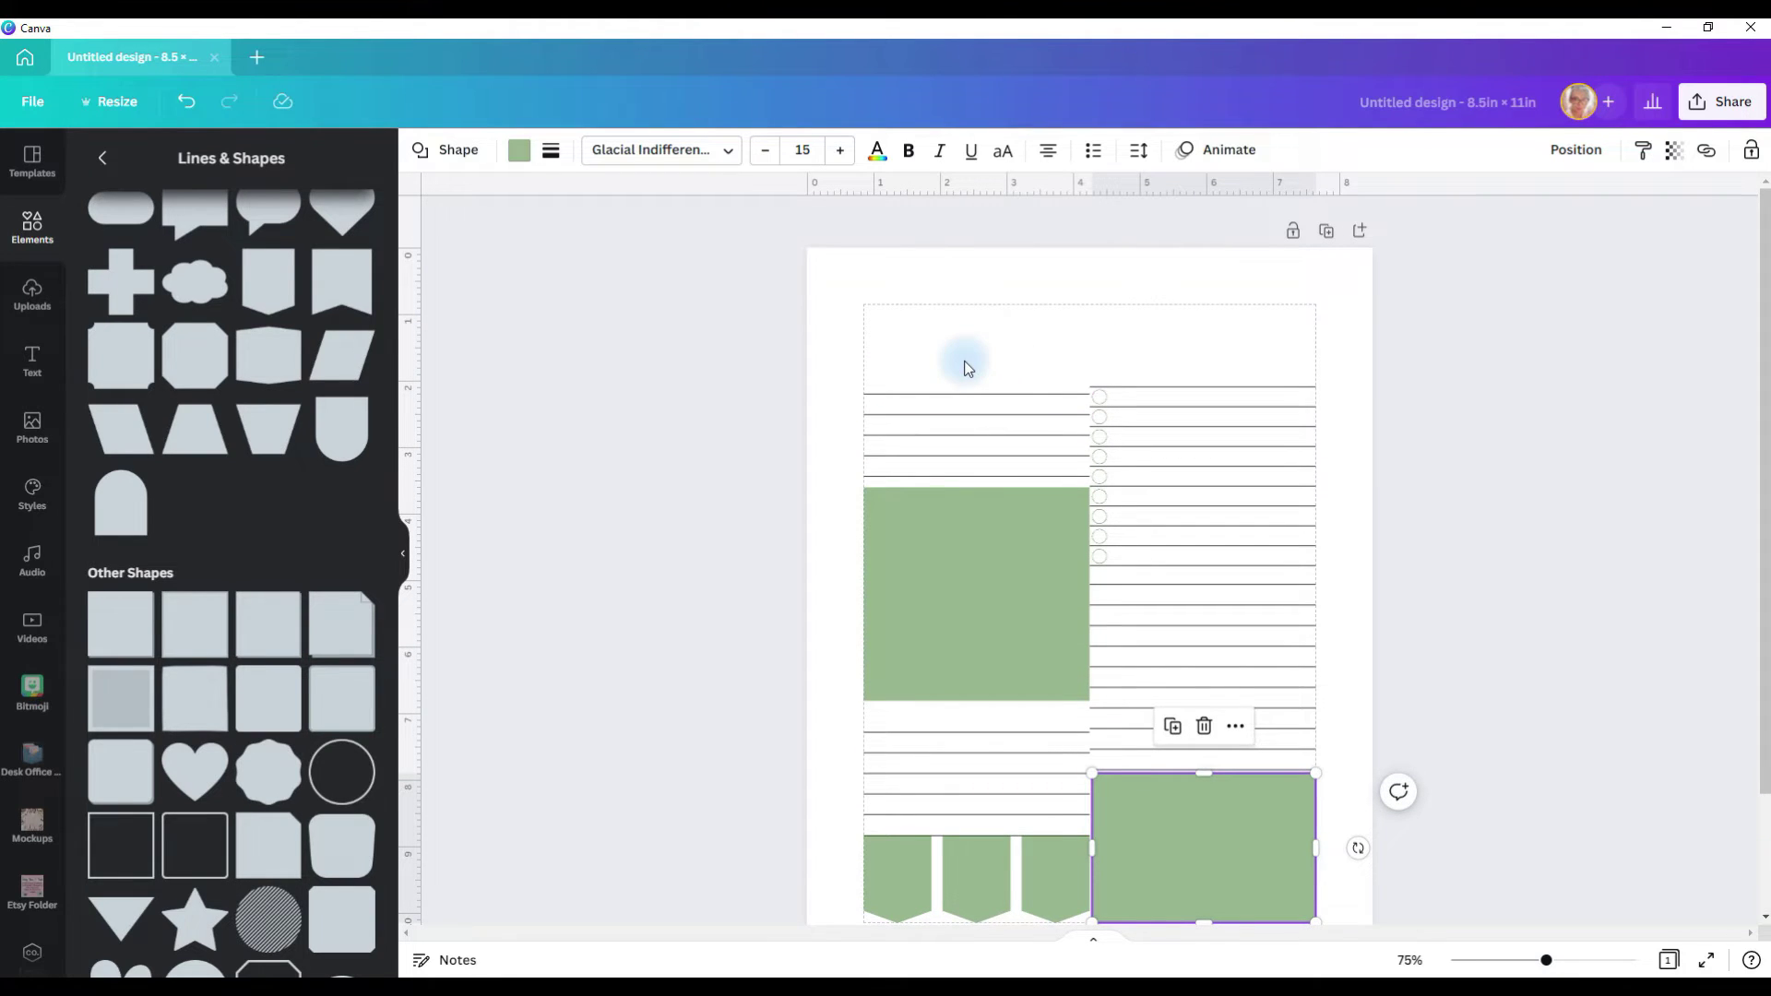
left_click(987, 396)
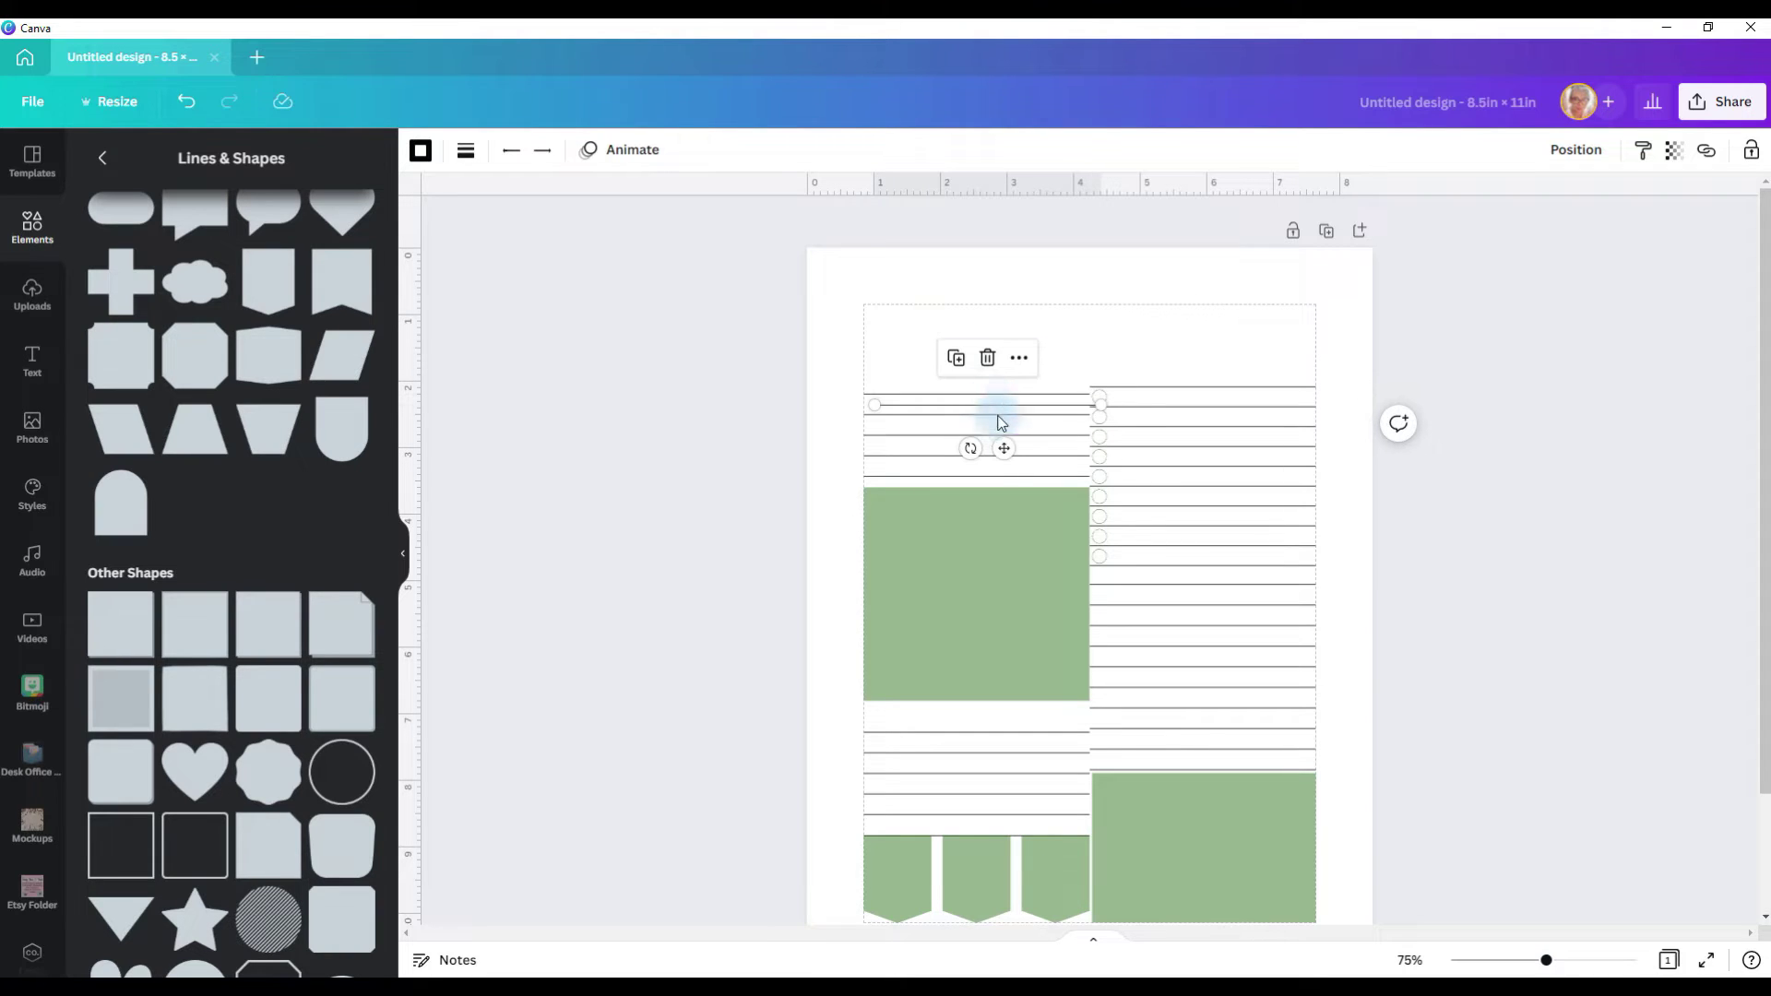
left_click_drag(994, 437, 1222, 405)
left_click(1356, 448)
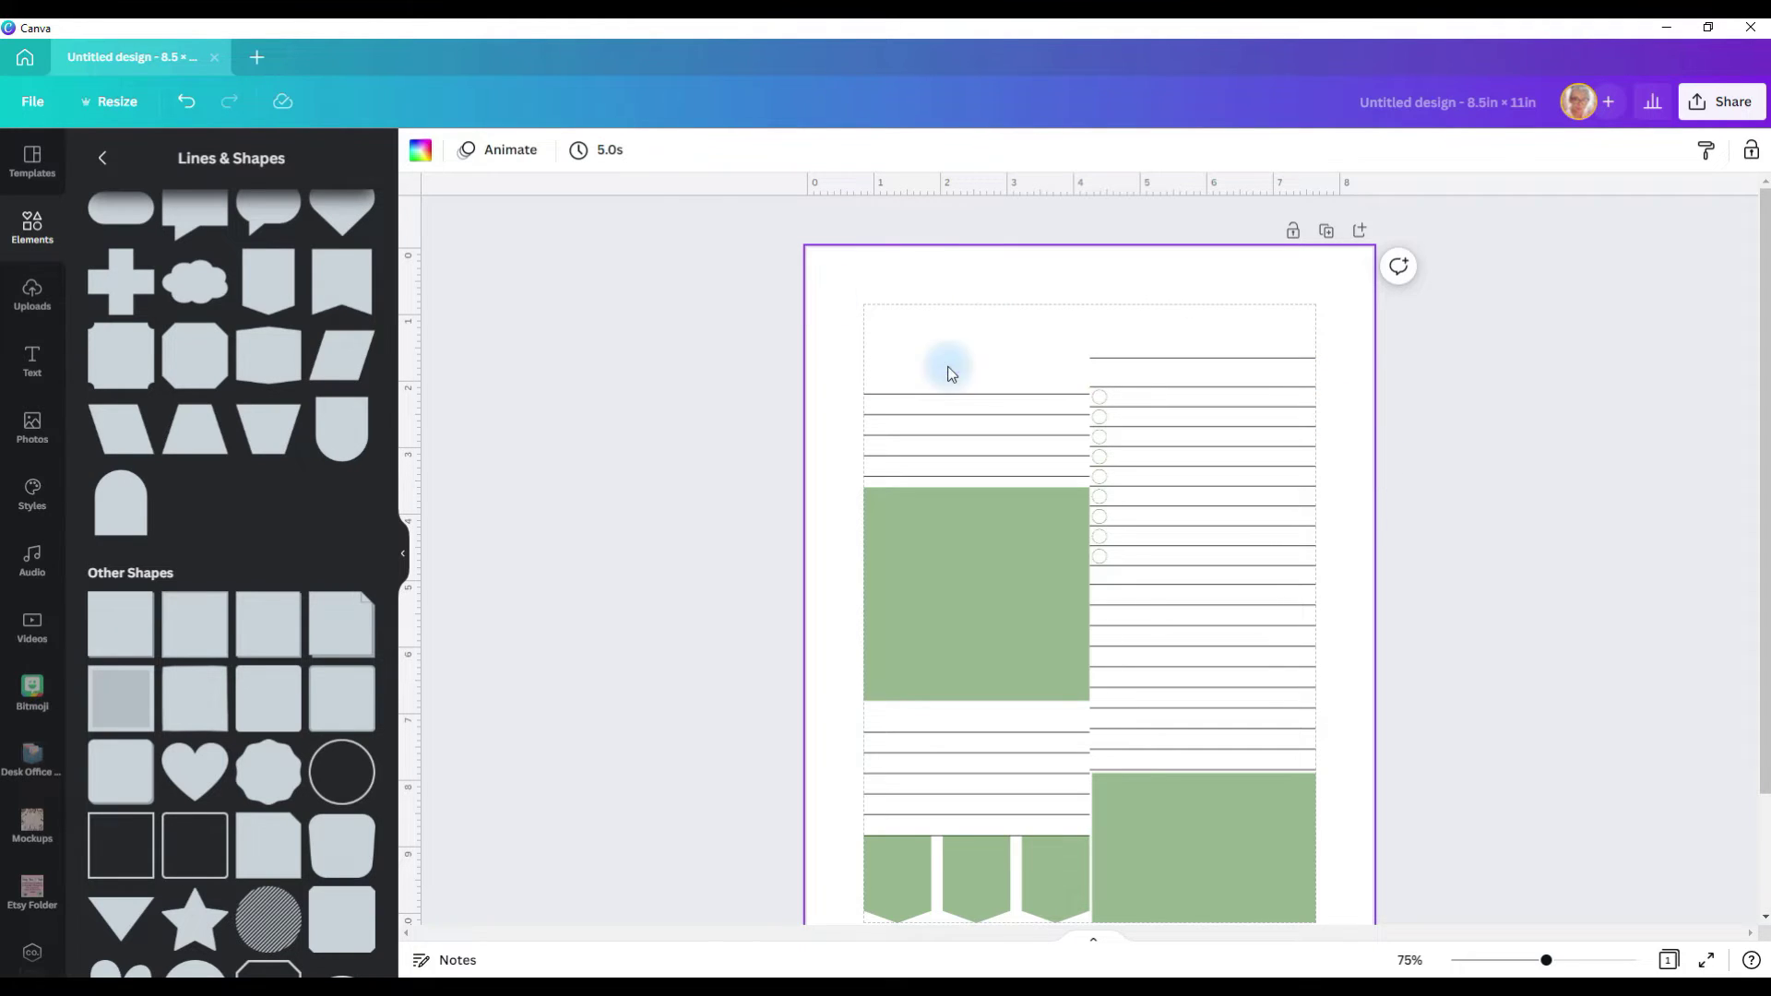
left_click_drag(949, 366, 961, 479)
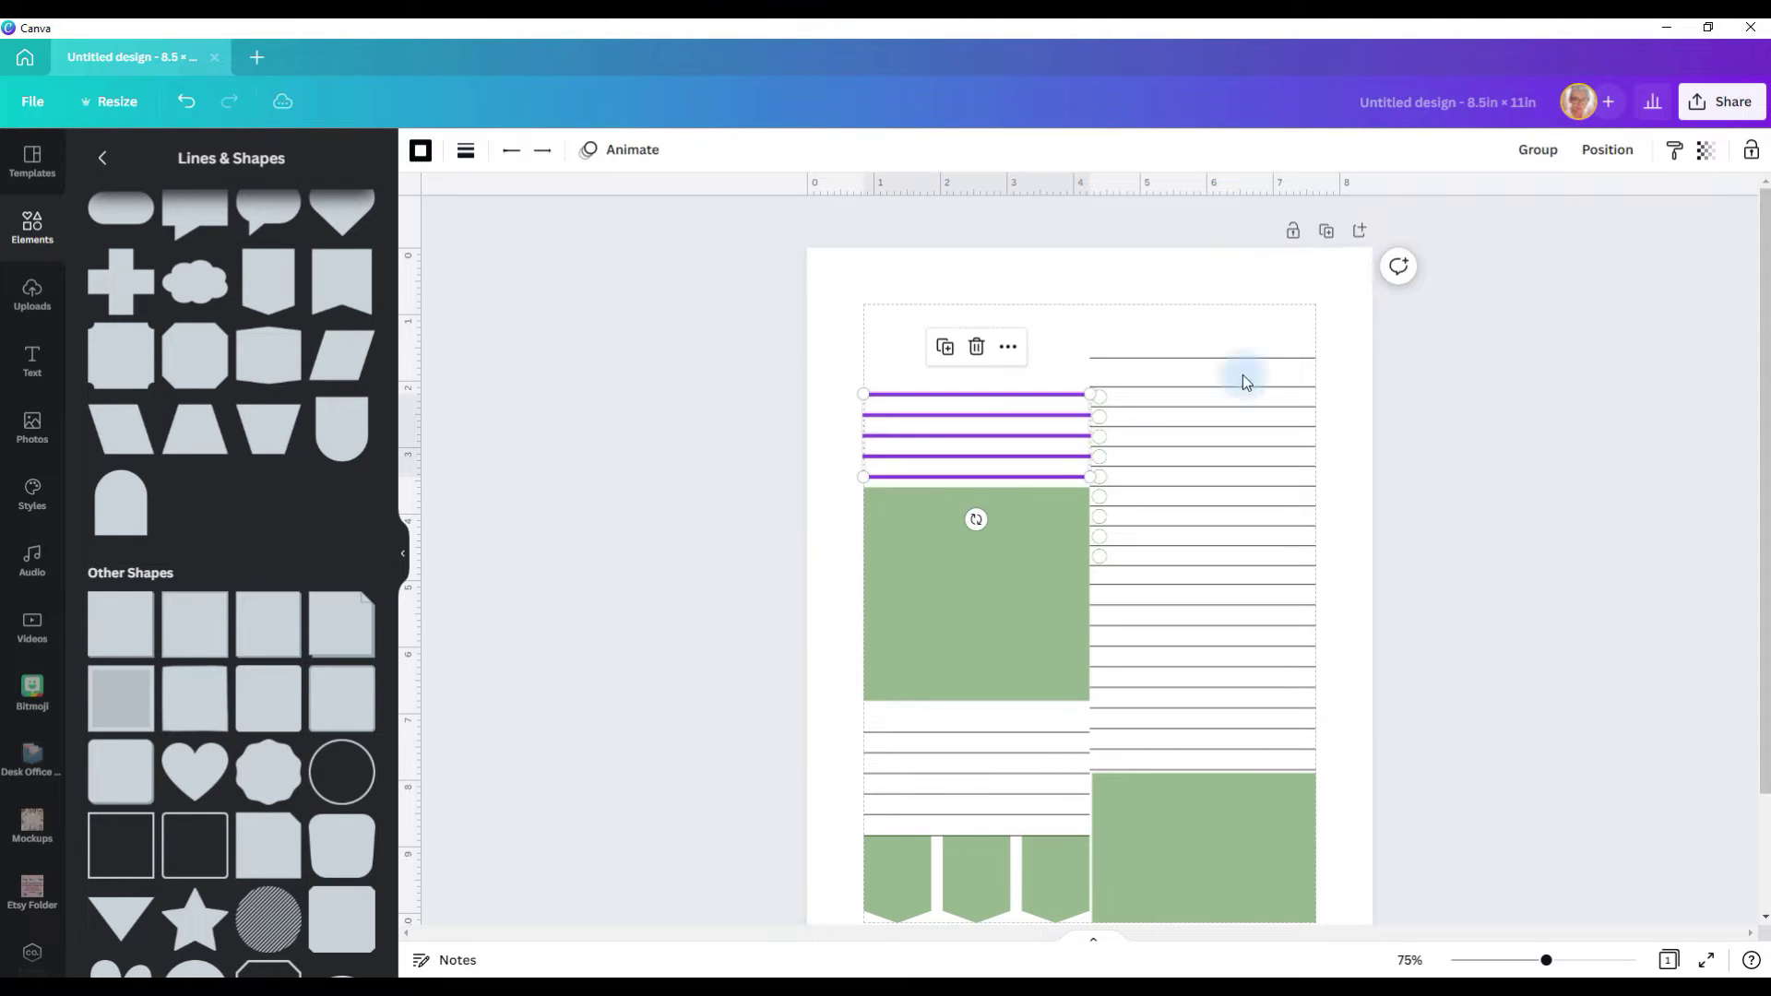
left_click(1541, 163)
left_click_drag(843, 720, 926, 818)
left_click(1522, 150)
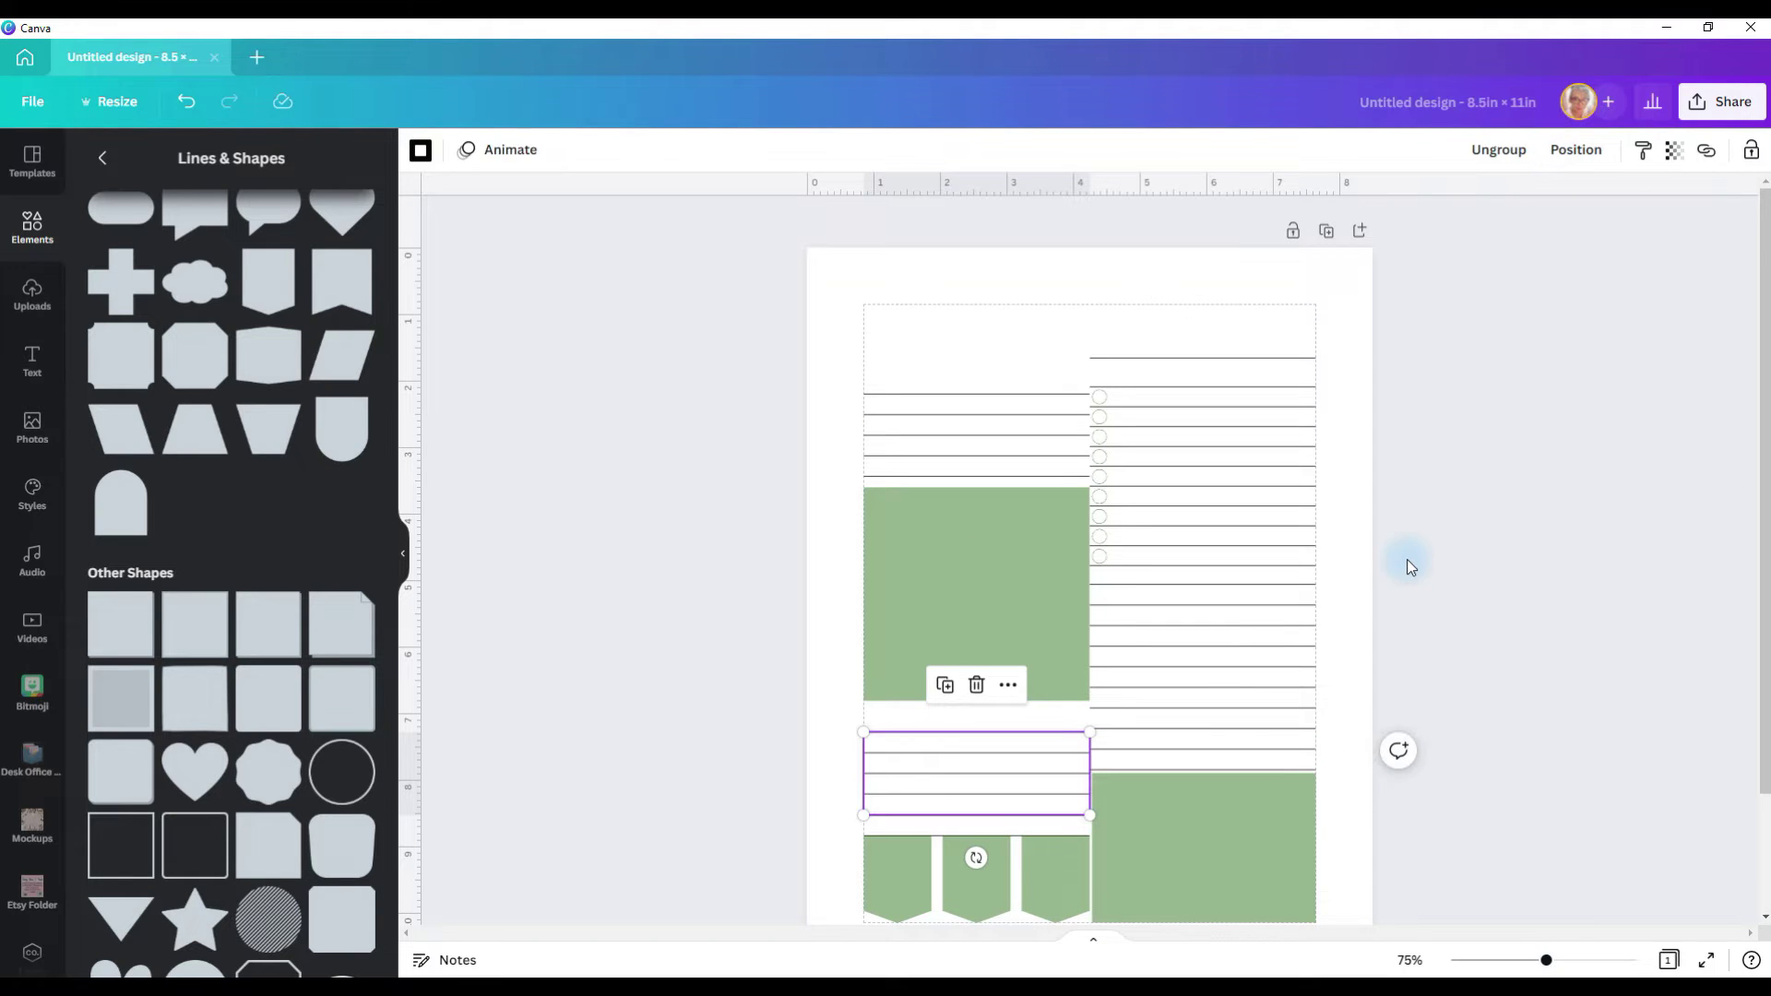
scroll(1408, 559, "down", 2)
left_click_drag(837, 693, 1083, 745)
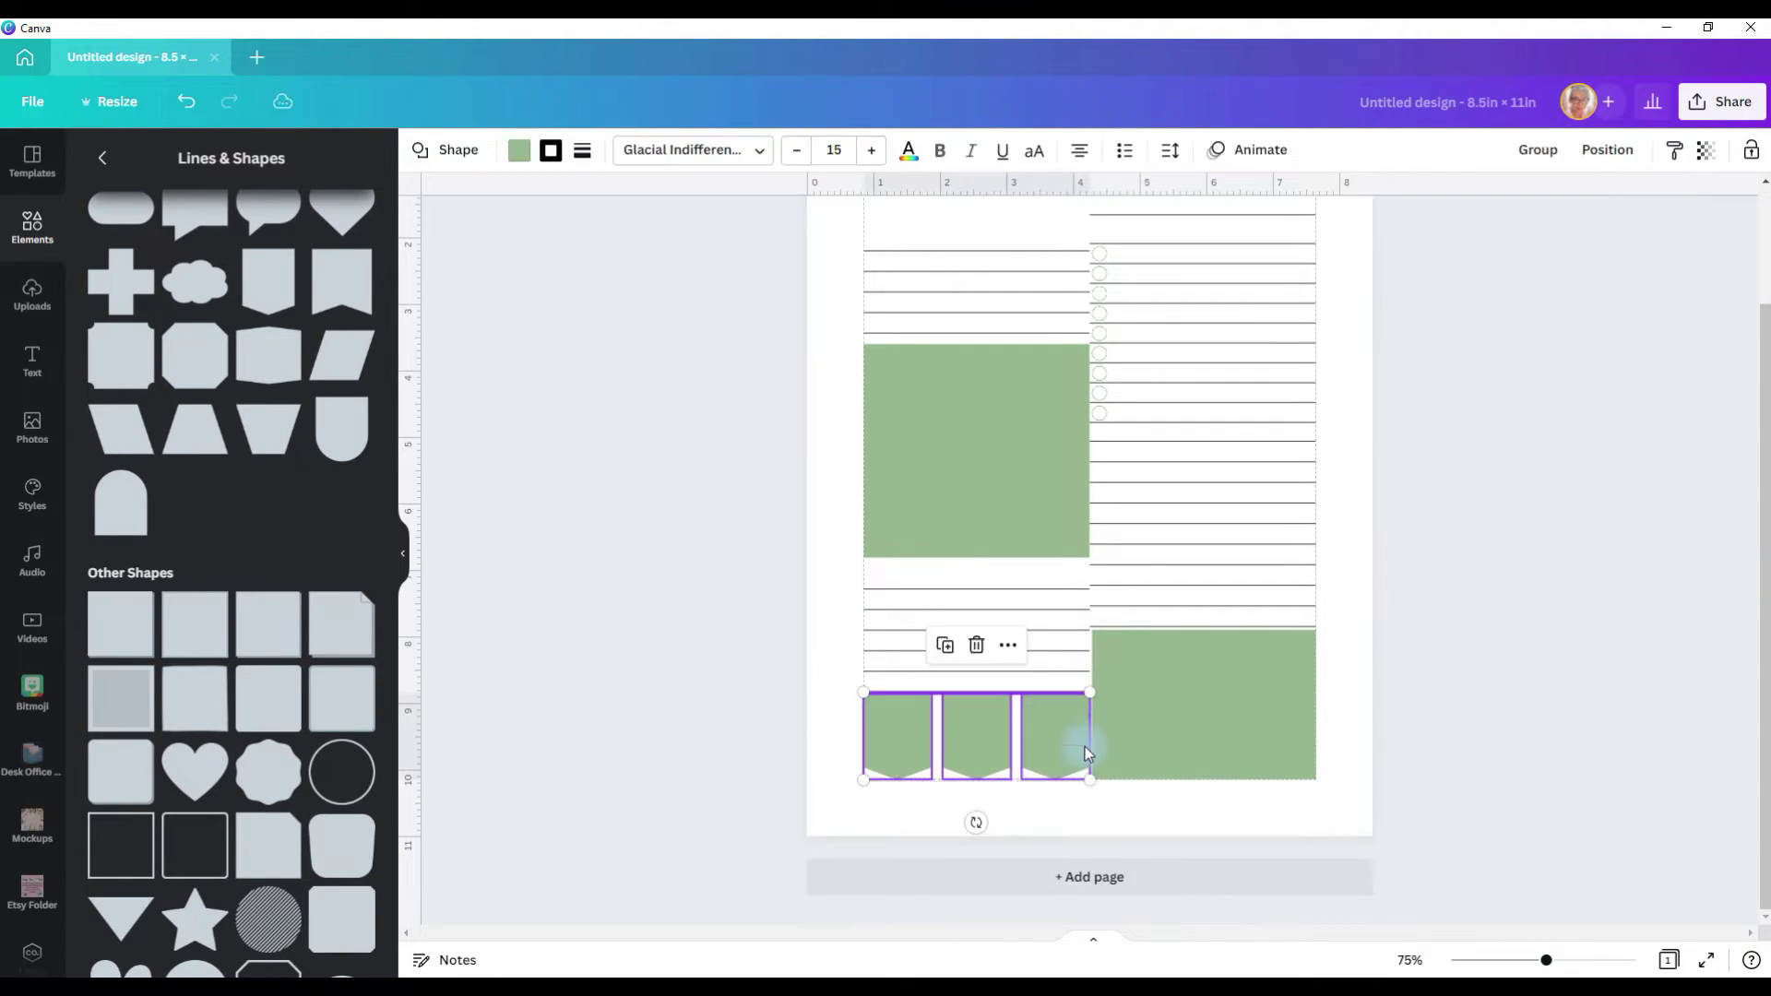
left_click(1540, 164)
left_click_drag(1326, 434, 1247, 629)
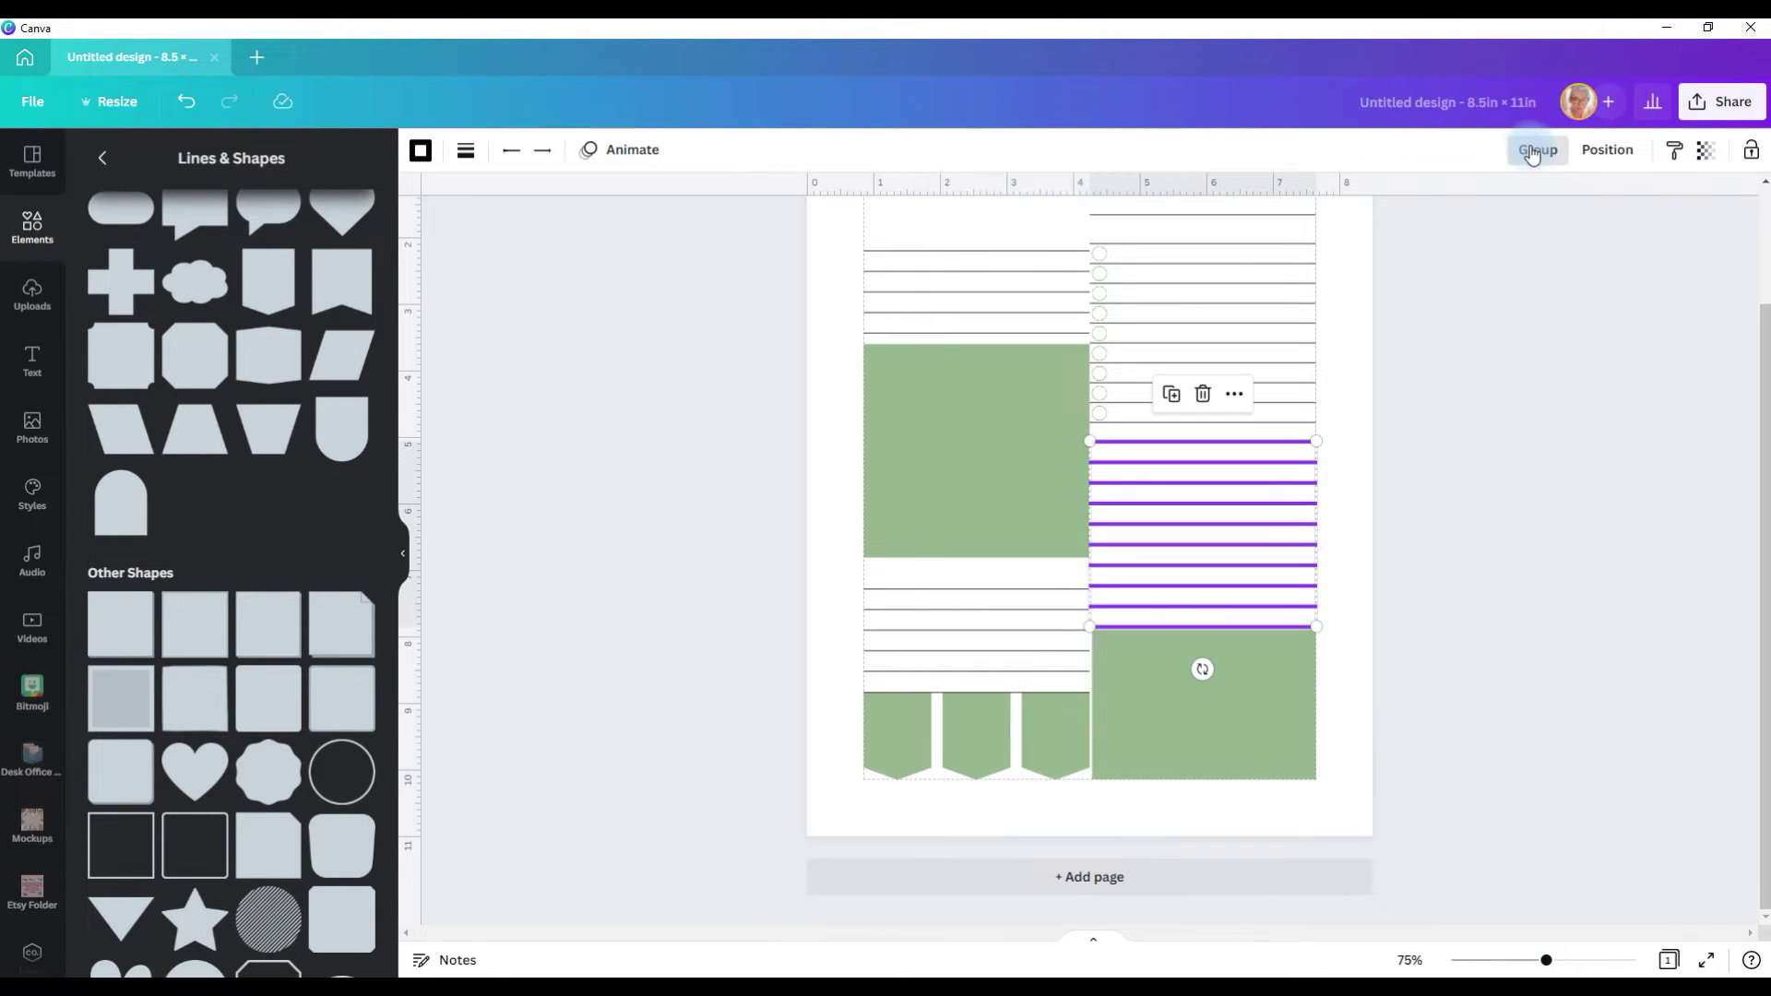
left_click(1533, 151)
left_click(1366, 643)
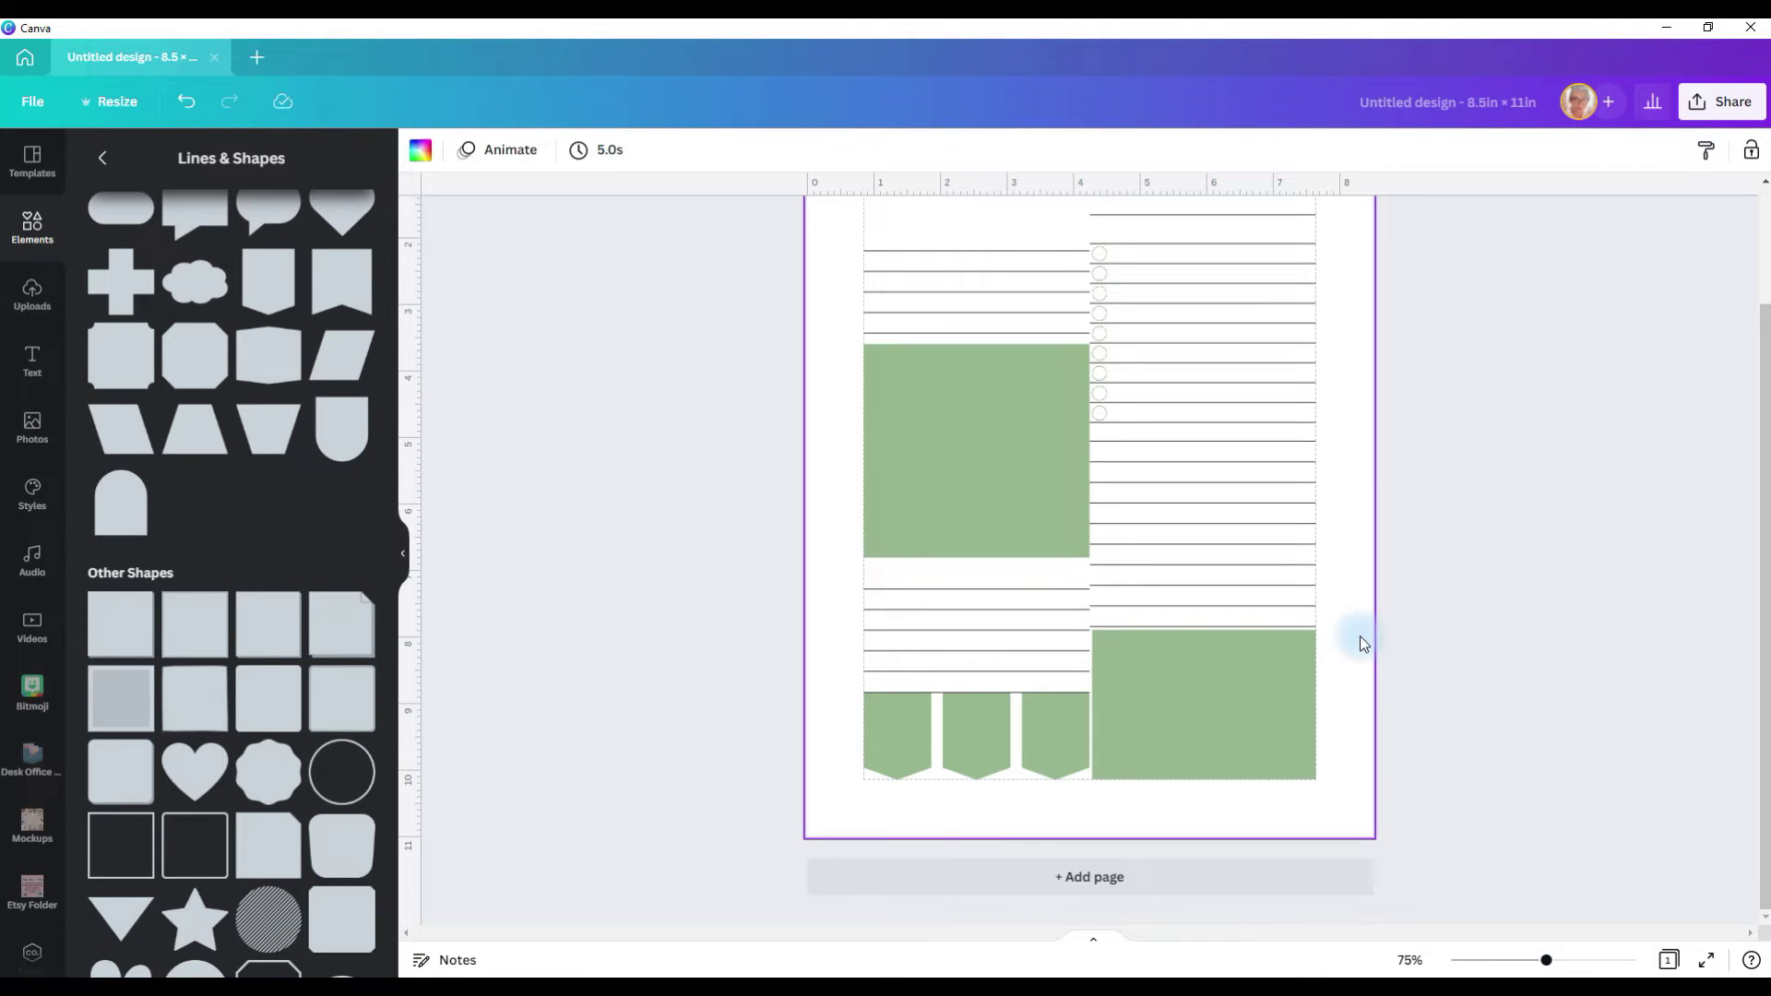
scroll(1360, 636, "up", 1)
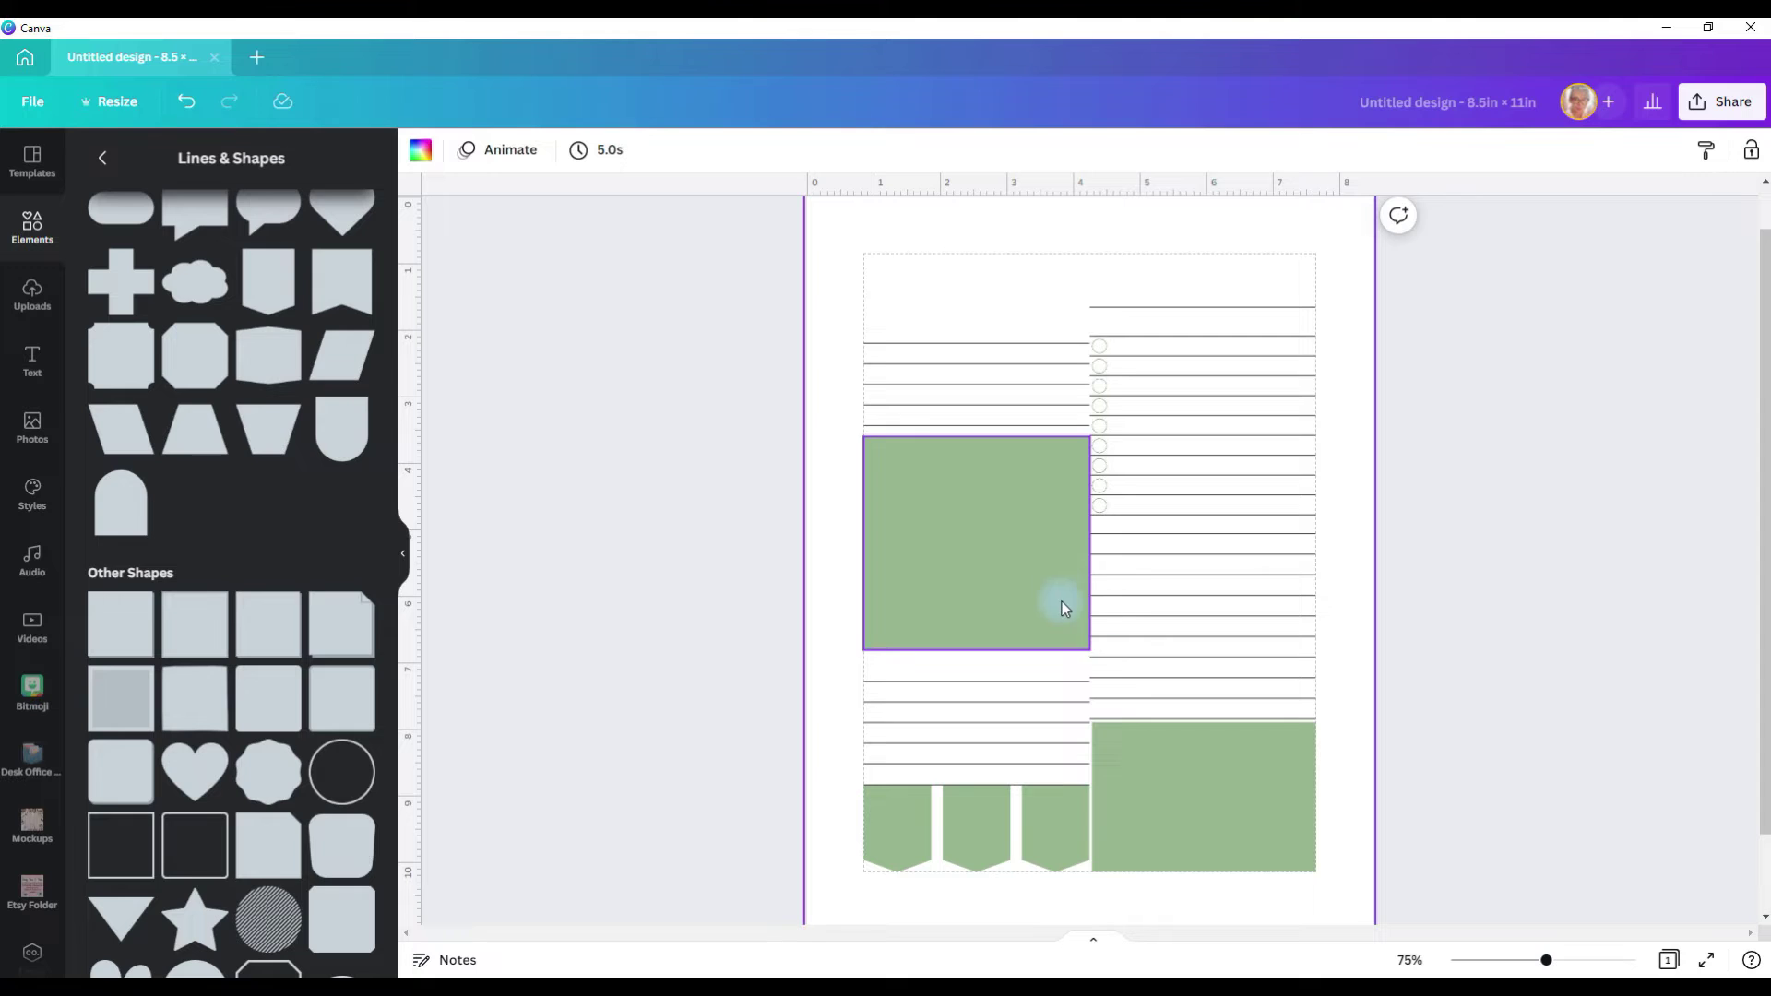
Add the sleeping teddy bear from the Balloons, Balls, & Toys folder to the page
left_click(35, 754)
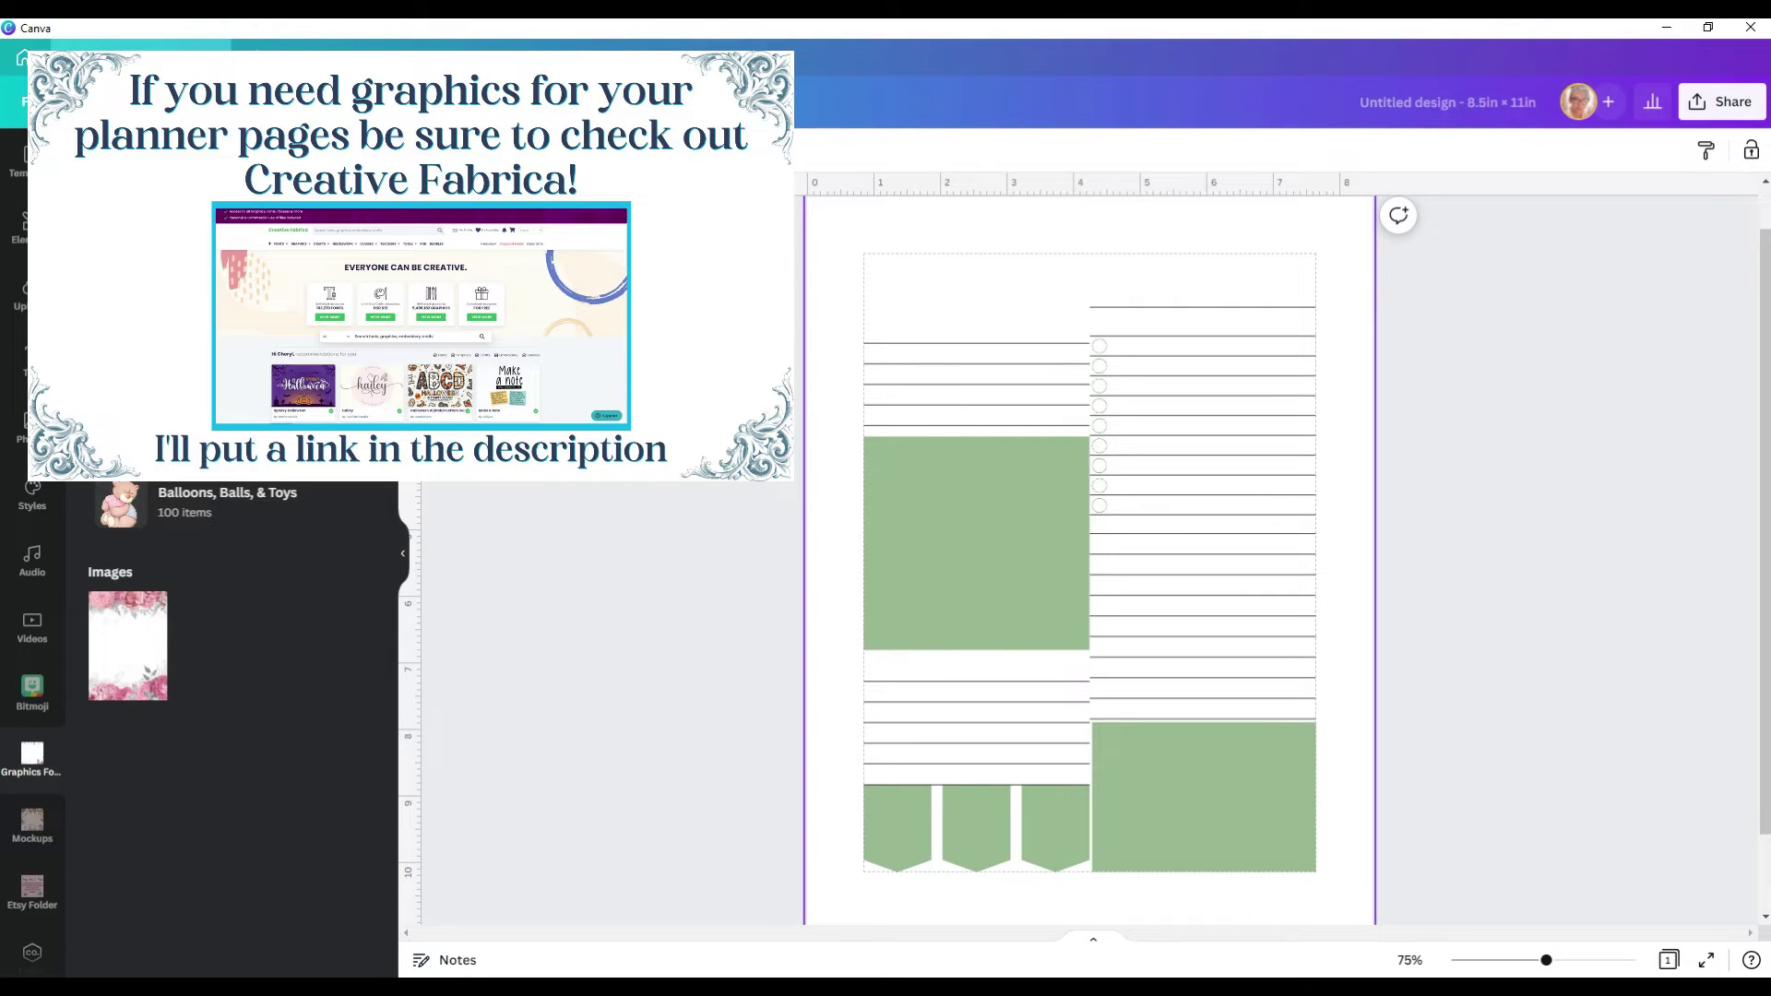
left_click(374, 489)
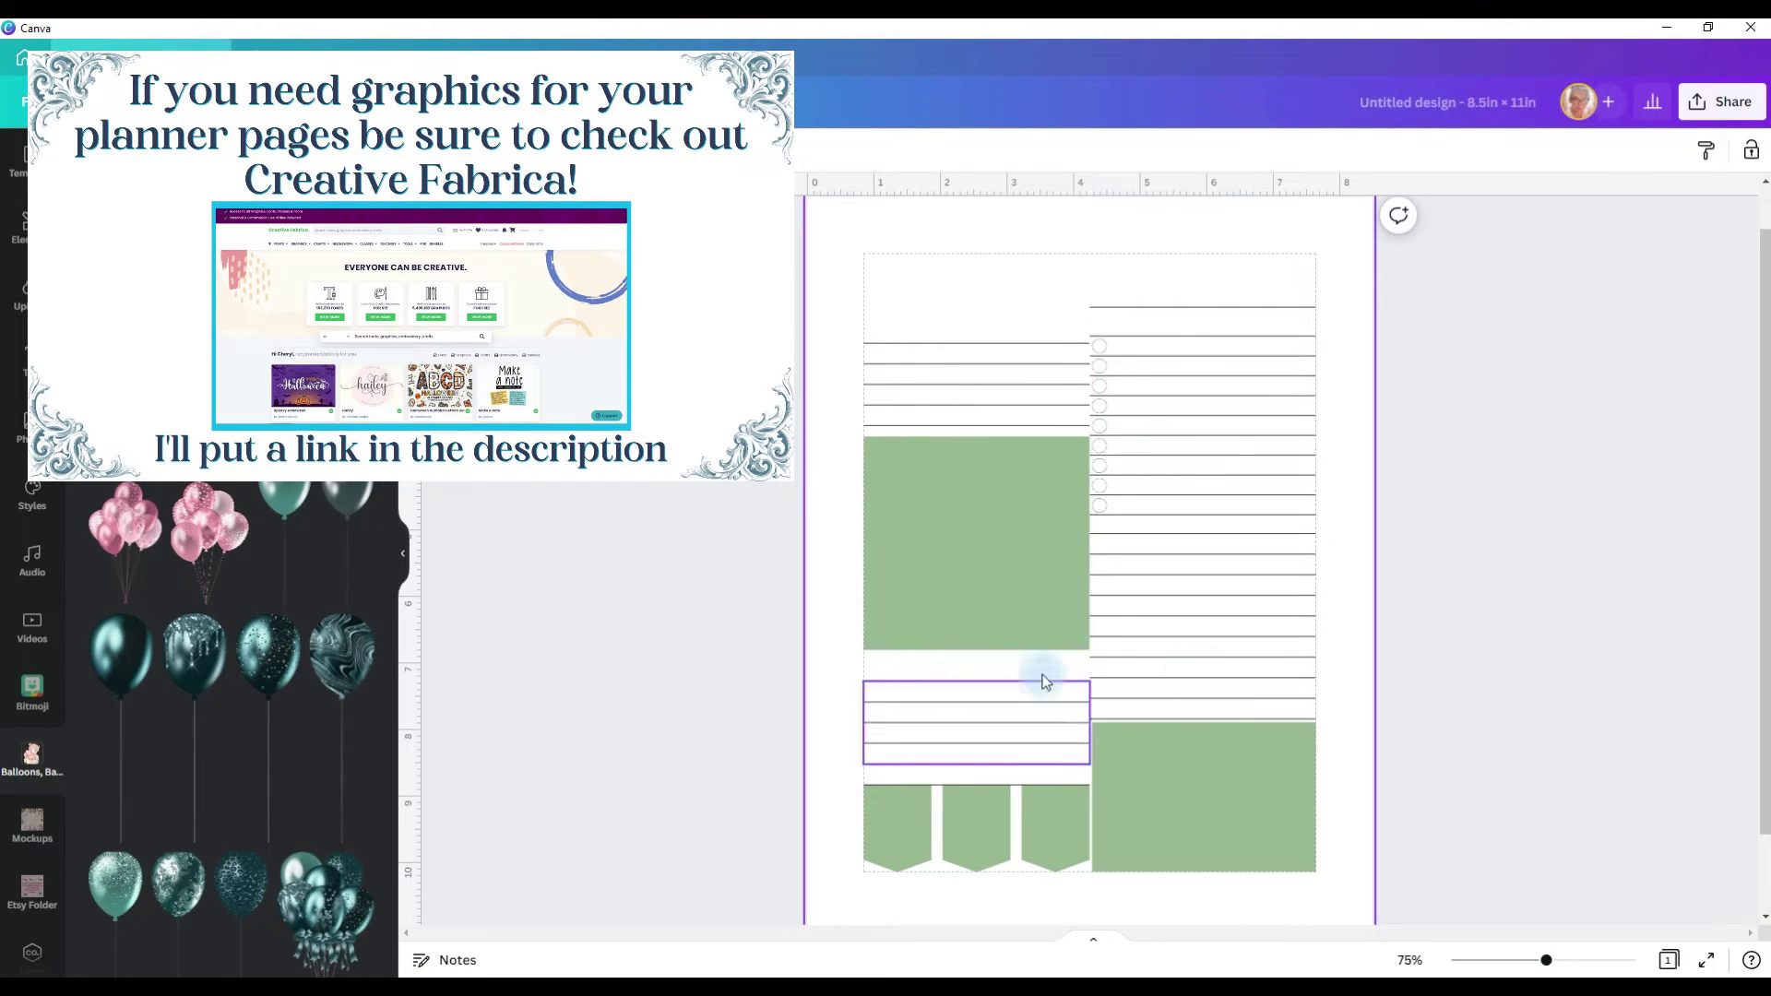
scroll(285, 590, "down", 5)
scroll(277, 608, "down", 10)
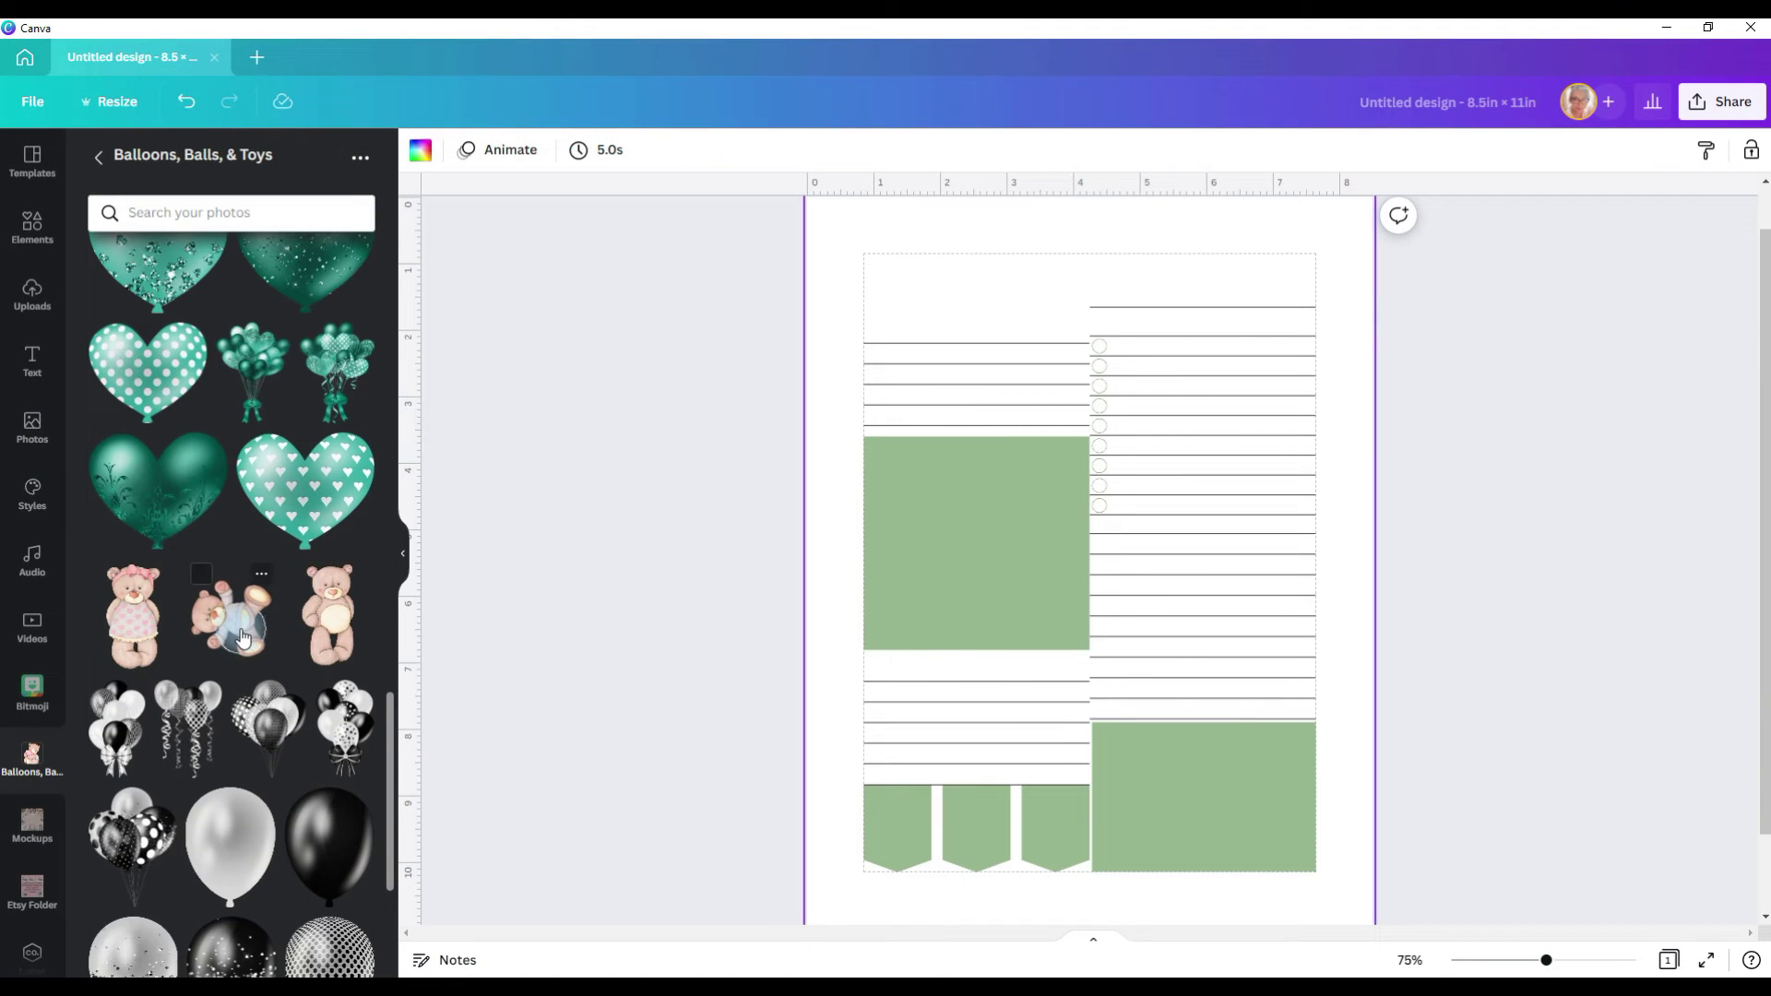
left_click(243, 637)
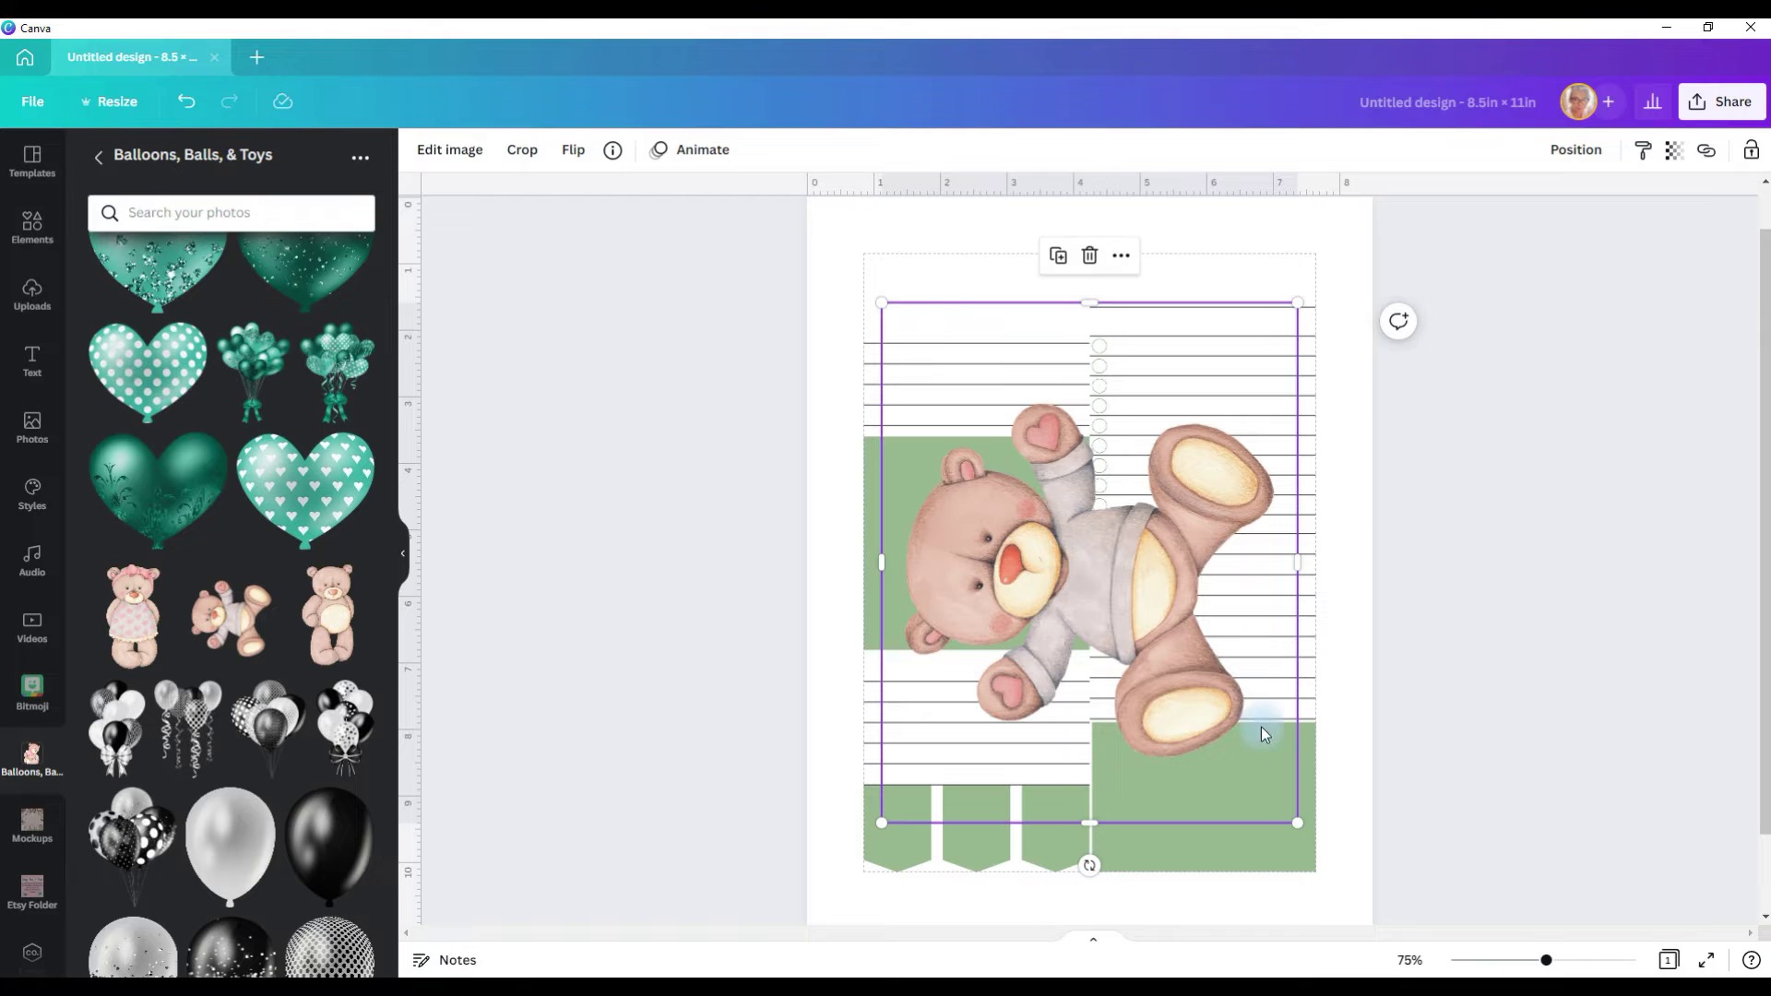
Shrink the first bear, rotate it about 92 degrees and place it at the page top
left_click_drag(1298, 823, 976, 396)
left_click_drag(923, 438, 806, 347)
left_click_drag(923, 359, 923, 295)
left_click_drag(1070, 249, 1048, 268)
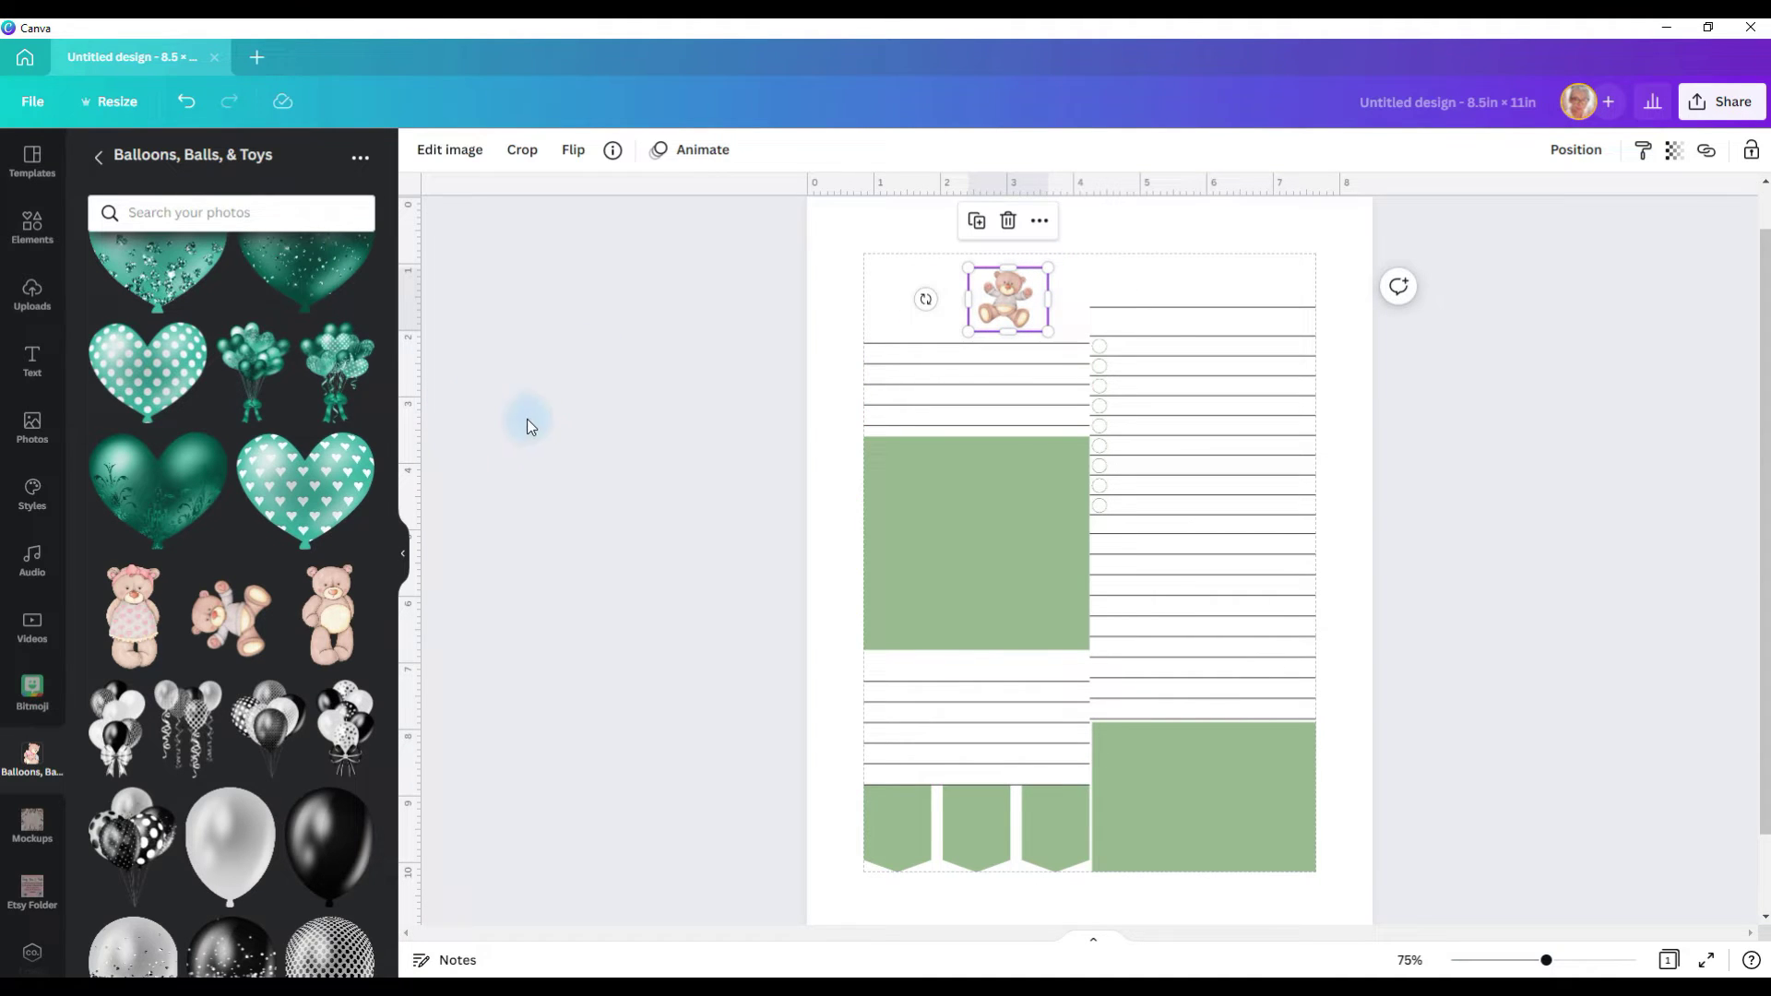
Add the standing bear, tilt the sitting bear against it, and send the standing bear behind
left_click(336, 645)
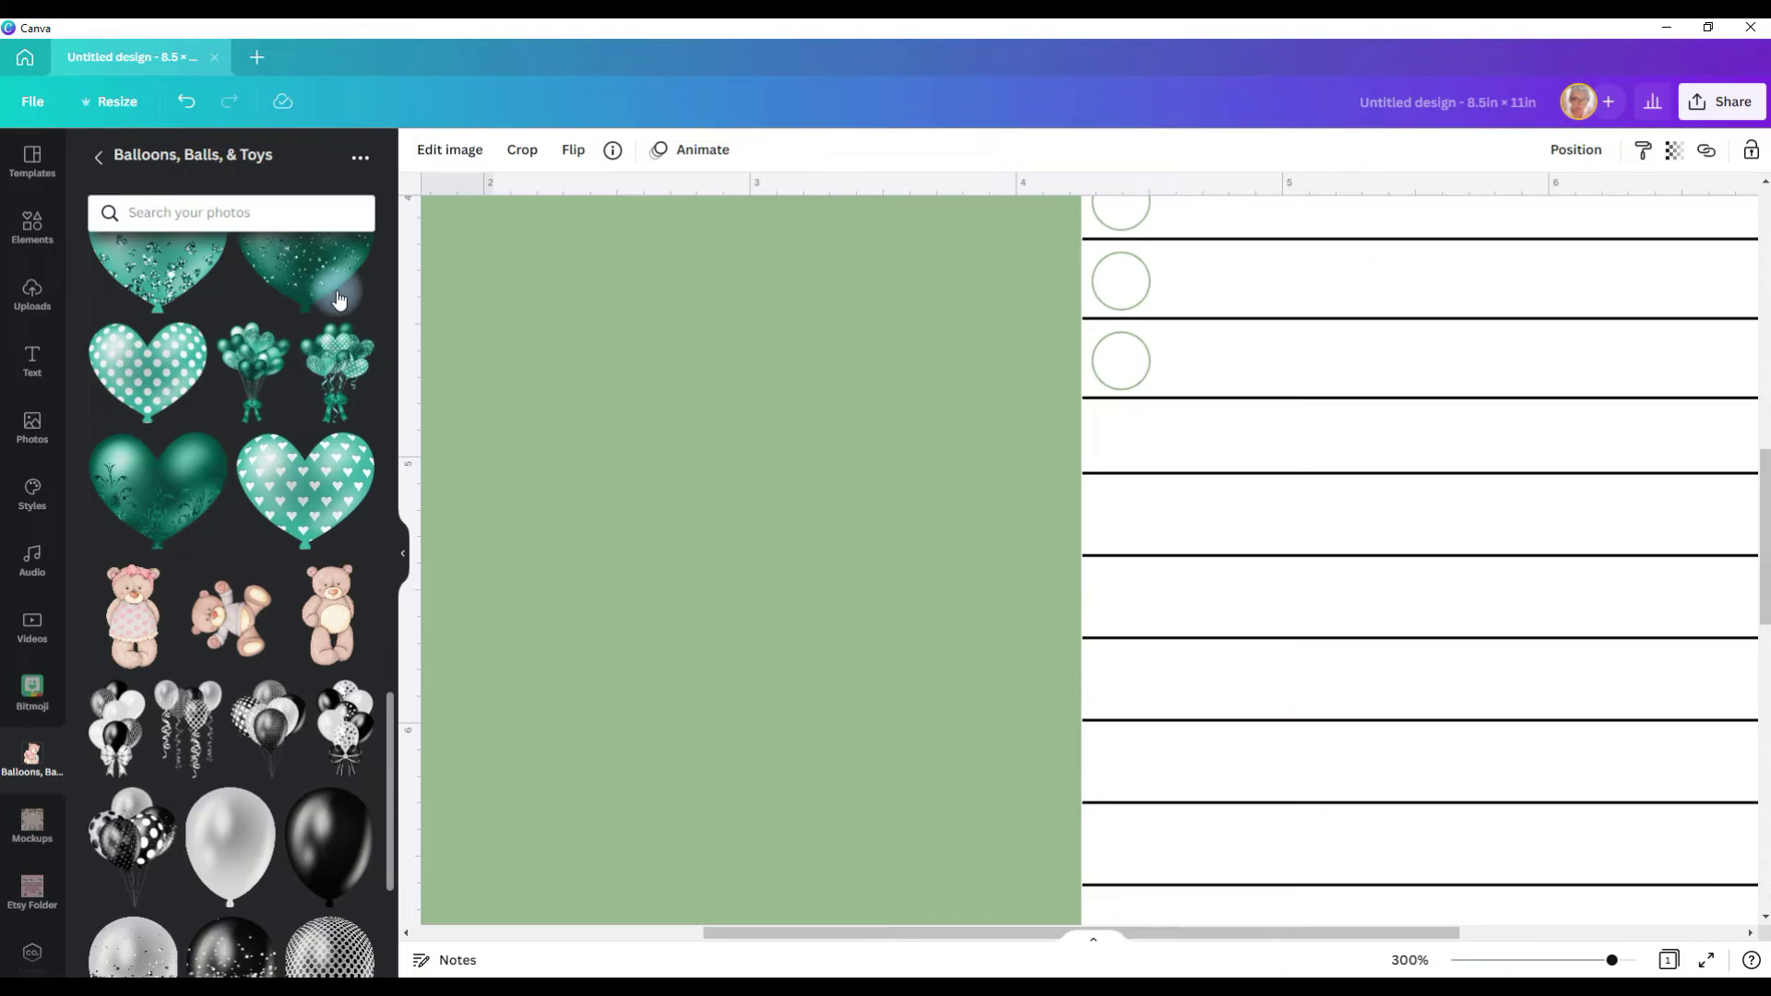
scroll(1040, 483, "up", 10)
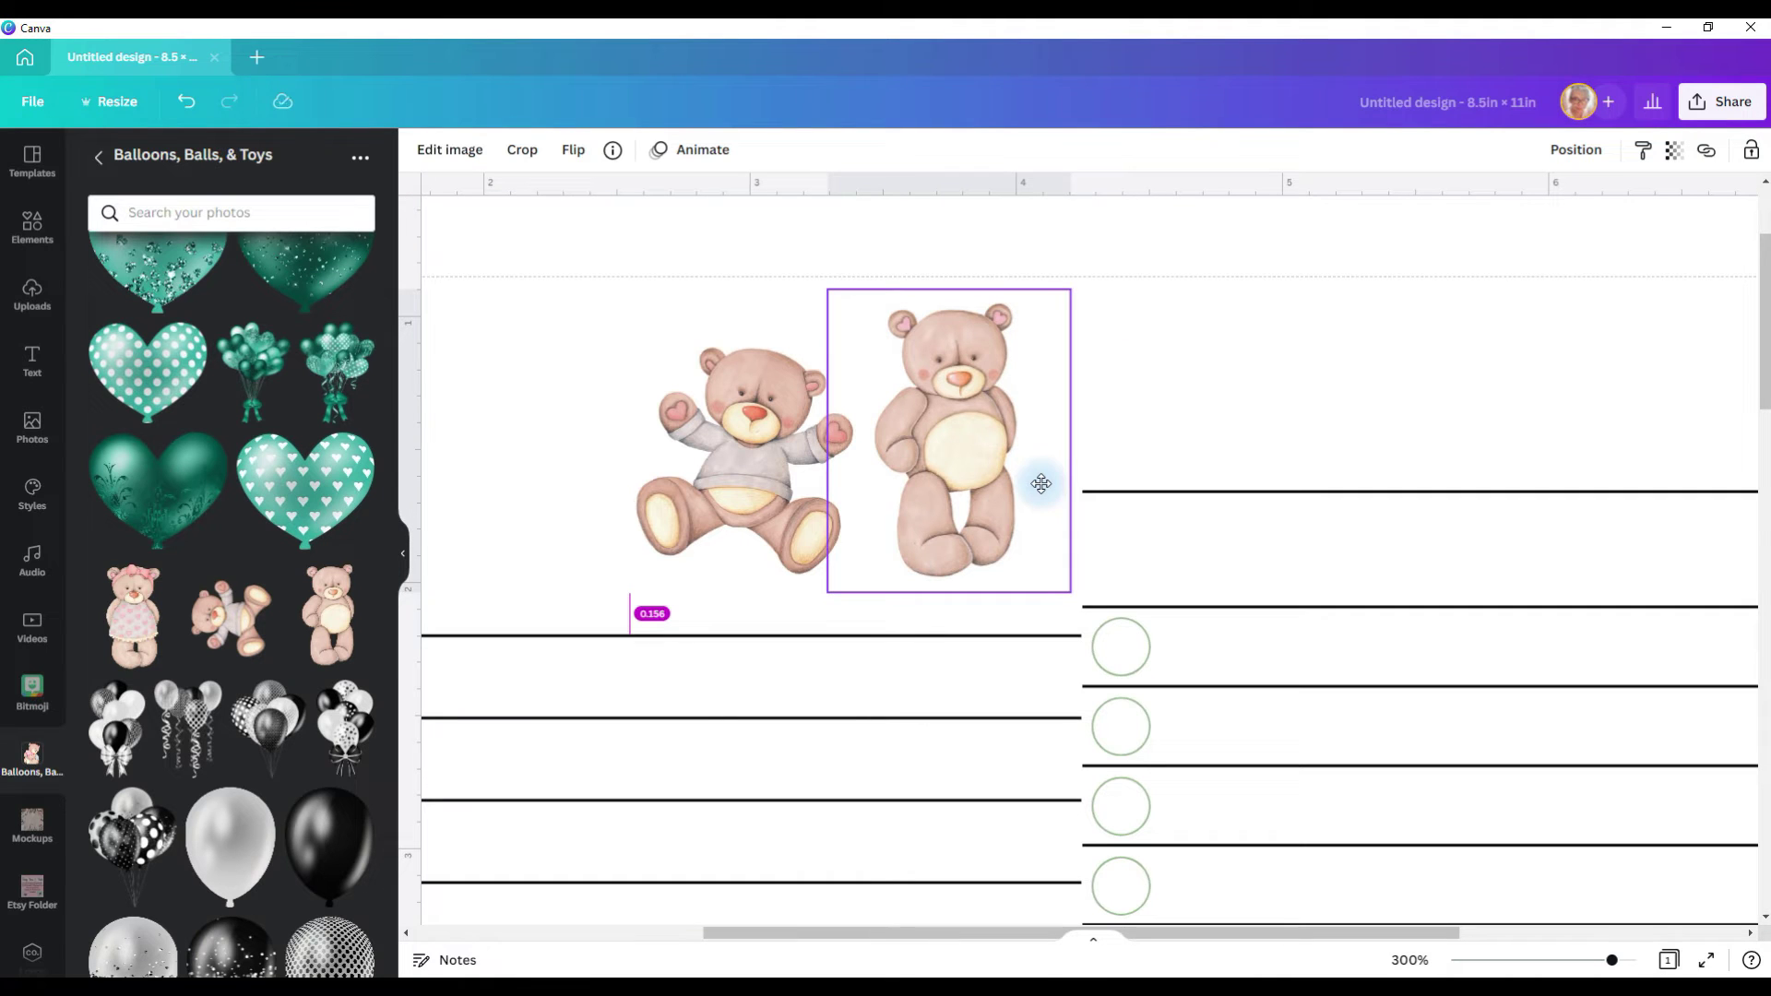
left_click_drag(1039, 482, 1048, 482)
left_click_drag(840, 491, 888, 491)
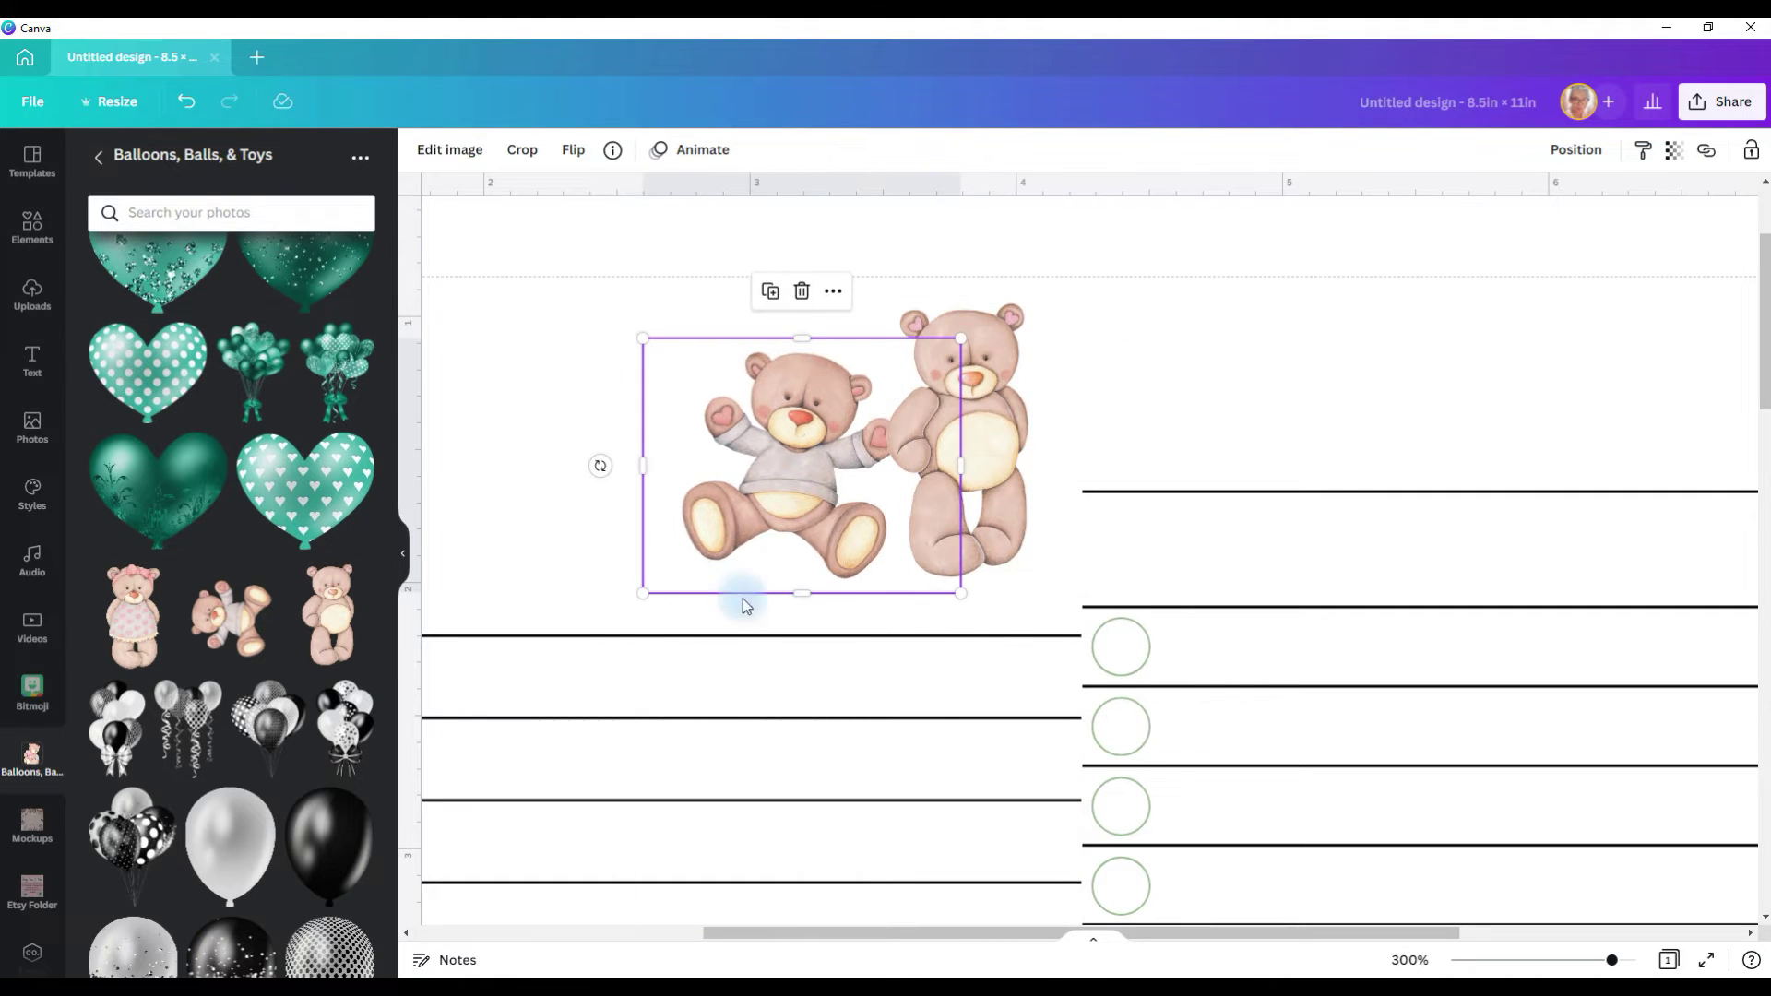
left_click_drag(601, 466, 606, 492)
left_click(1001, 507)
right_click(1002, 507)
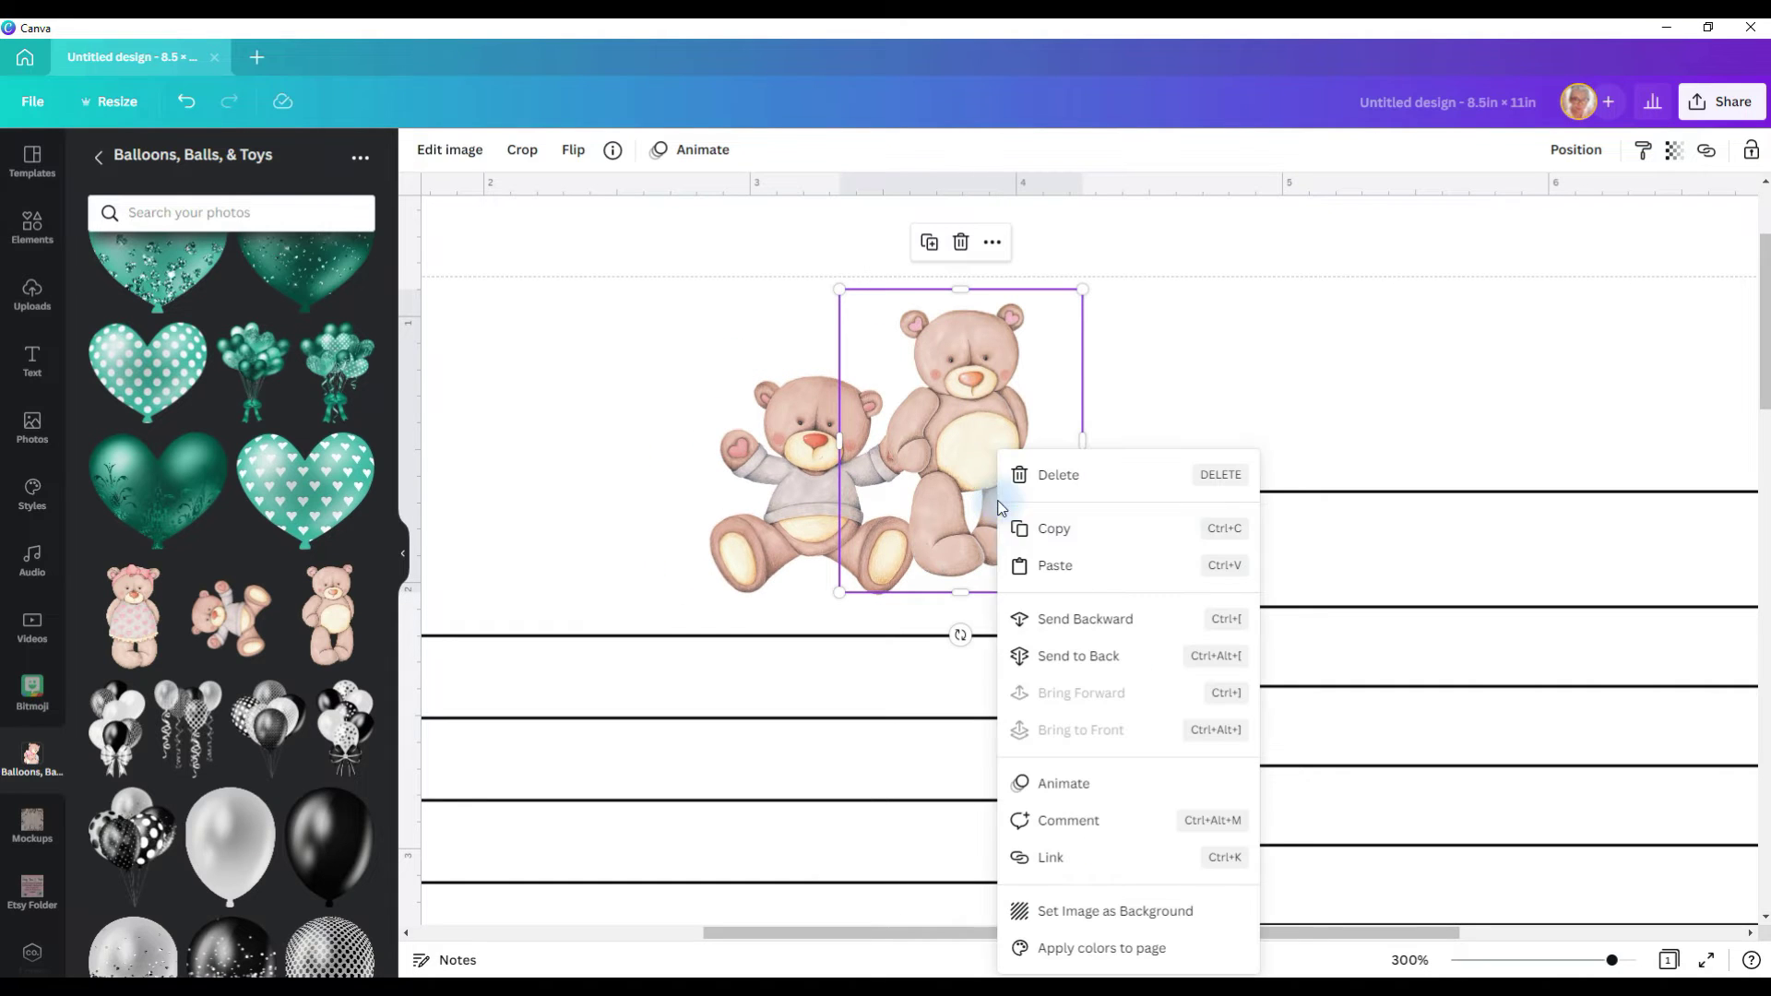
left_click(1020, 607)
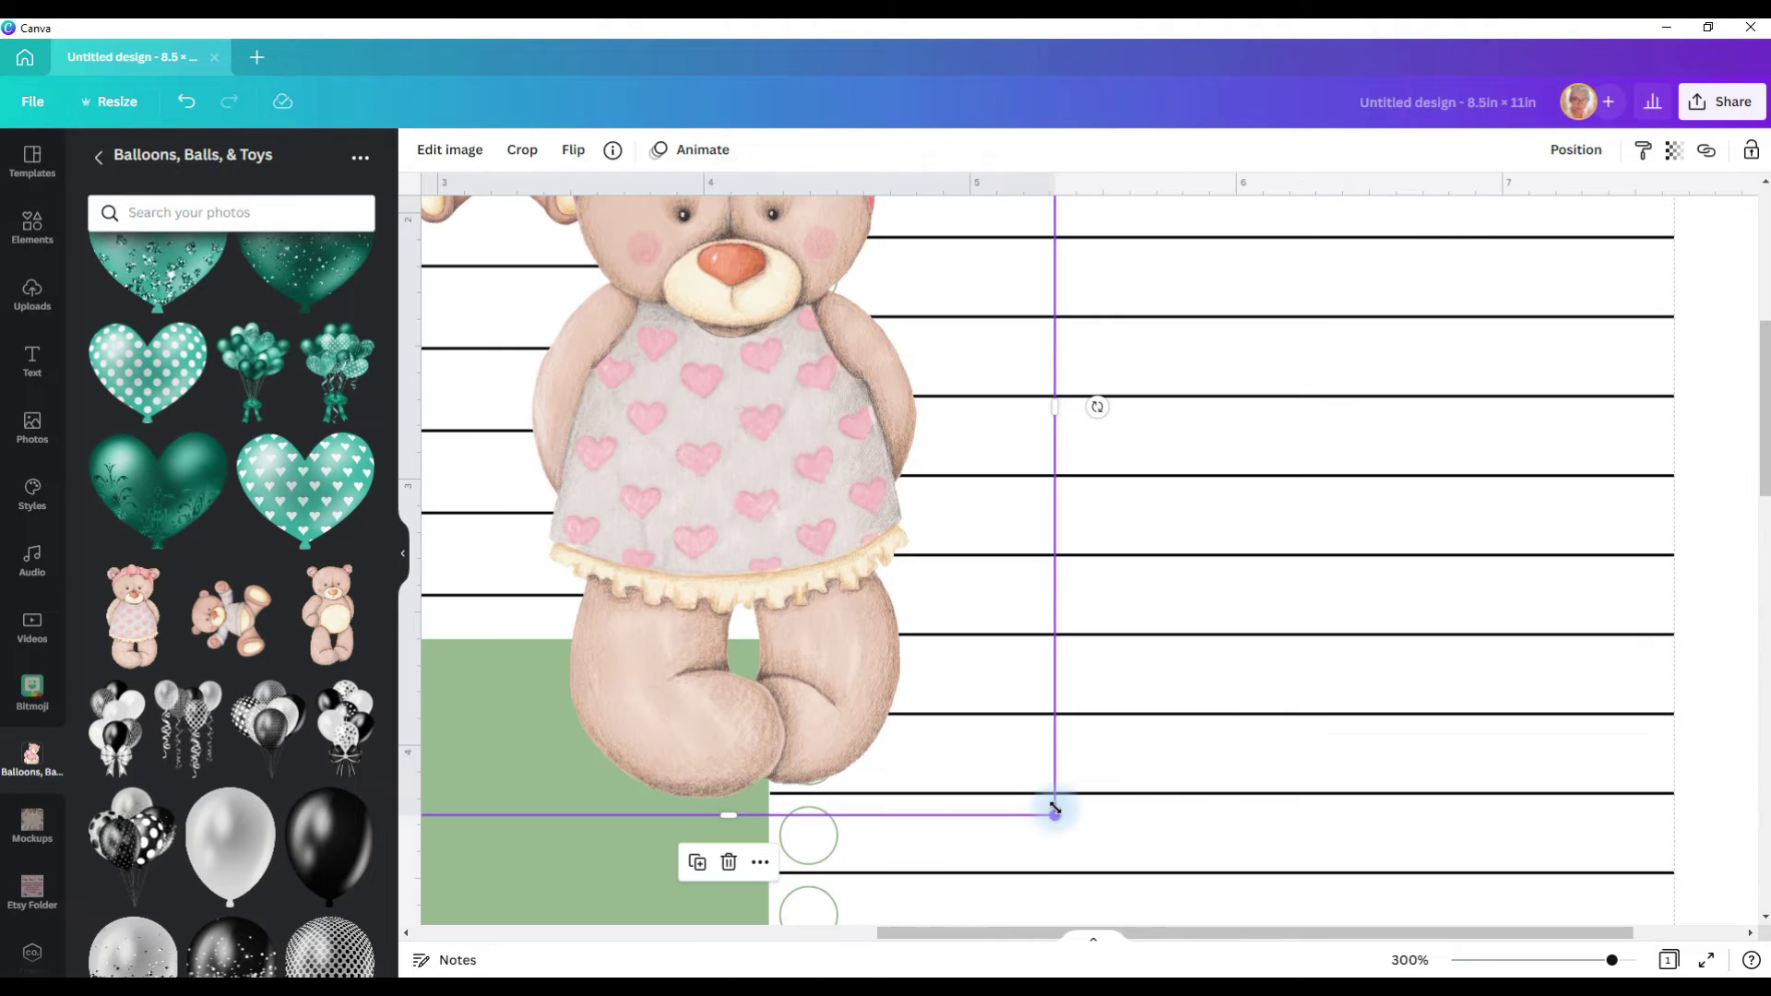
Shrink the pink-dress bear to match and place it beside the middle bear
left_click_drag(1055, 810, 782, 473)
left_click_drag(1008, 934, 745, 935)
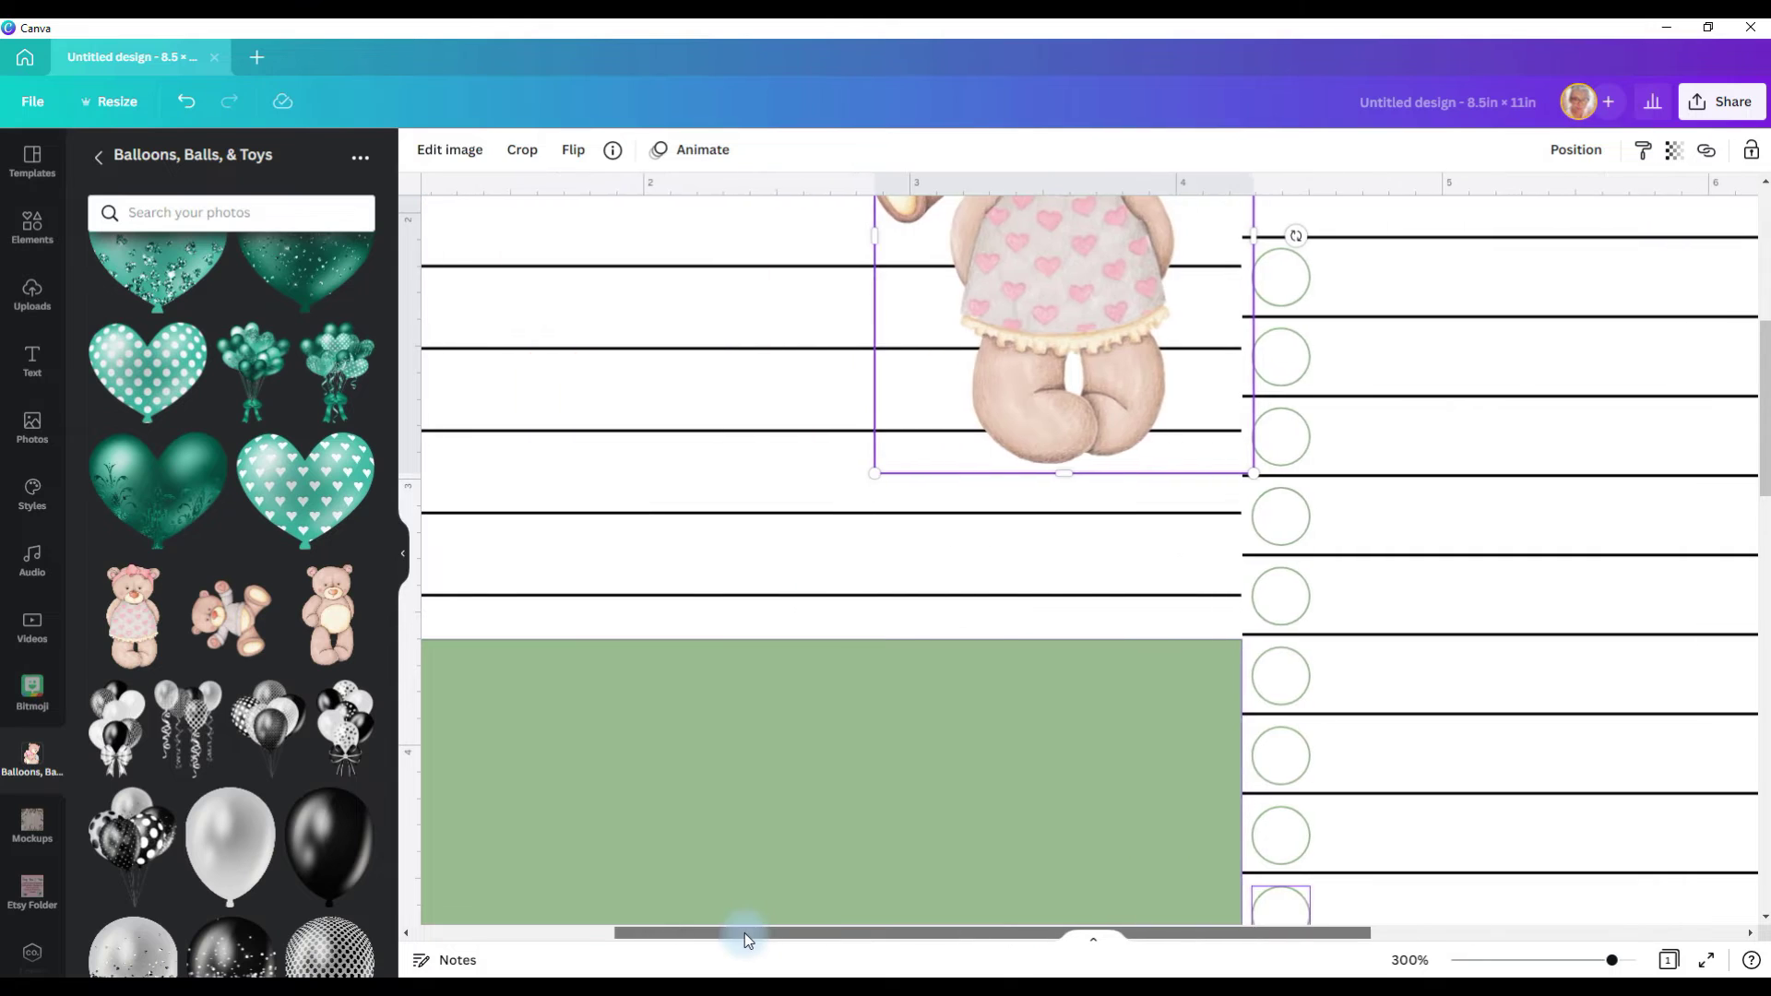
scroll(922, 646, "up", 5)
left_click_drag(960, 729, 840, 602)
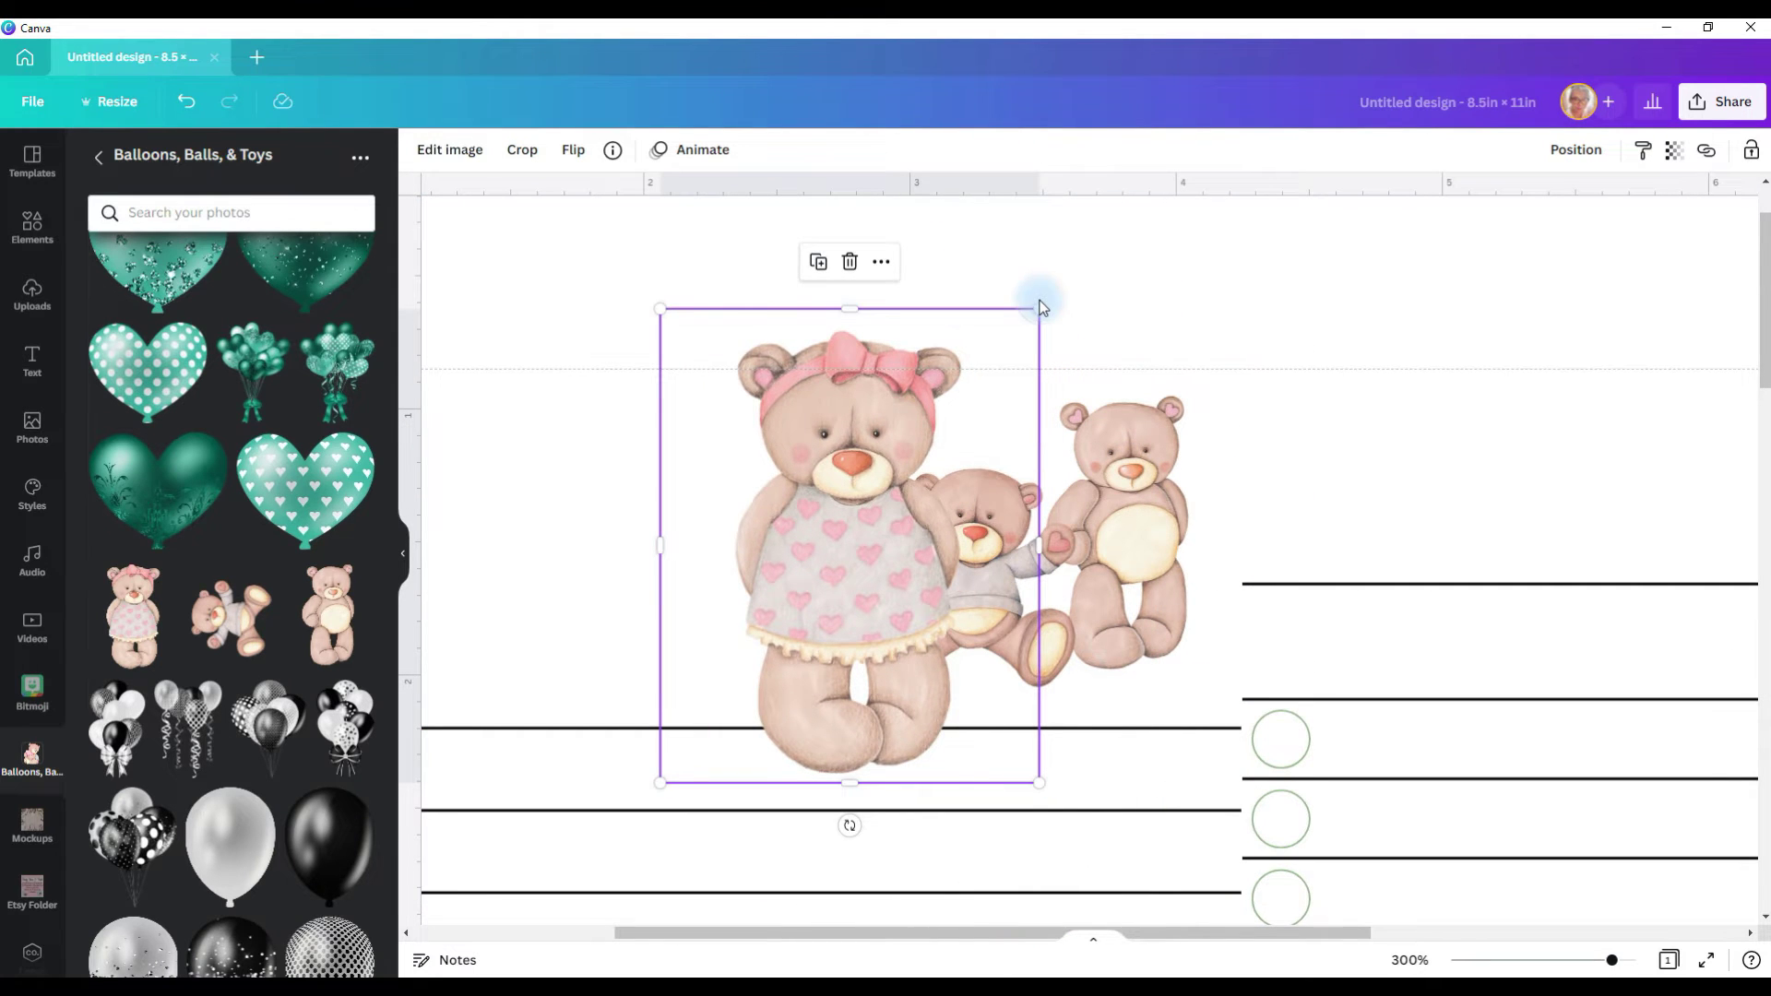
left_click_drag(1041, 307, 845, 427)
left_click_drag(816, 653, 886, 569)
left_click_drag(1169, 542, 1138, 553)
Check the bears' alignment with a temporary horizontal guide, then remove it
left_click_drag(948, 190, 956, 680)
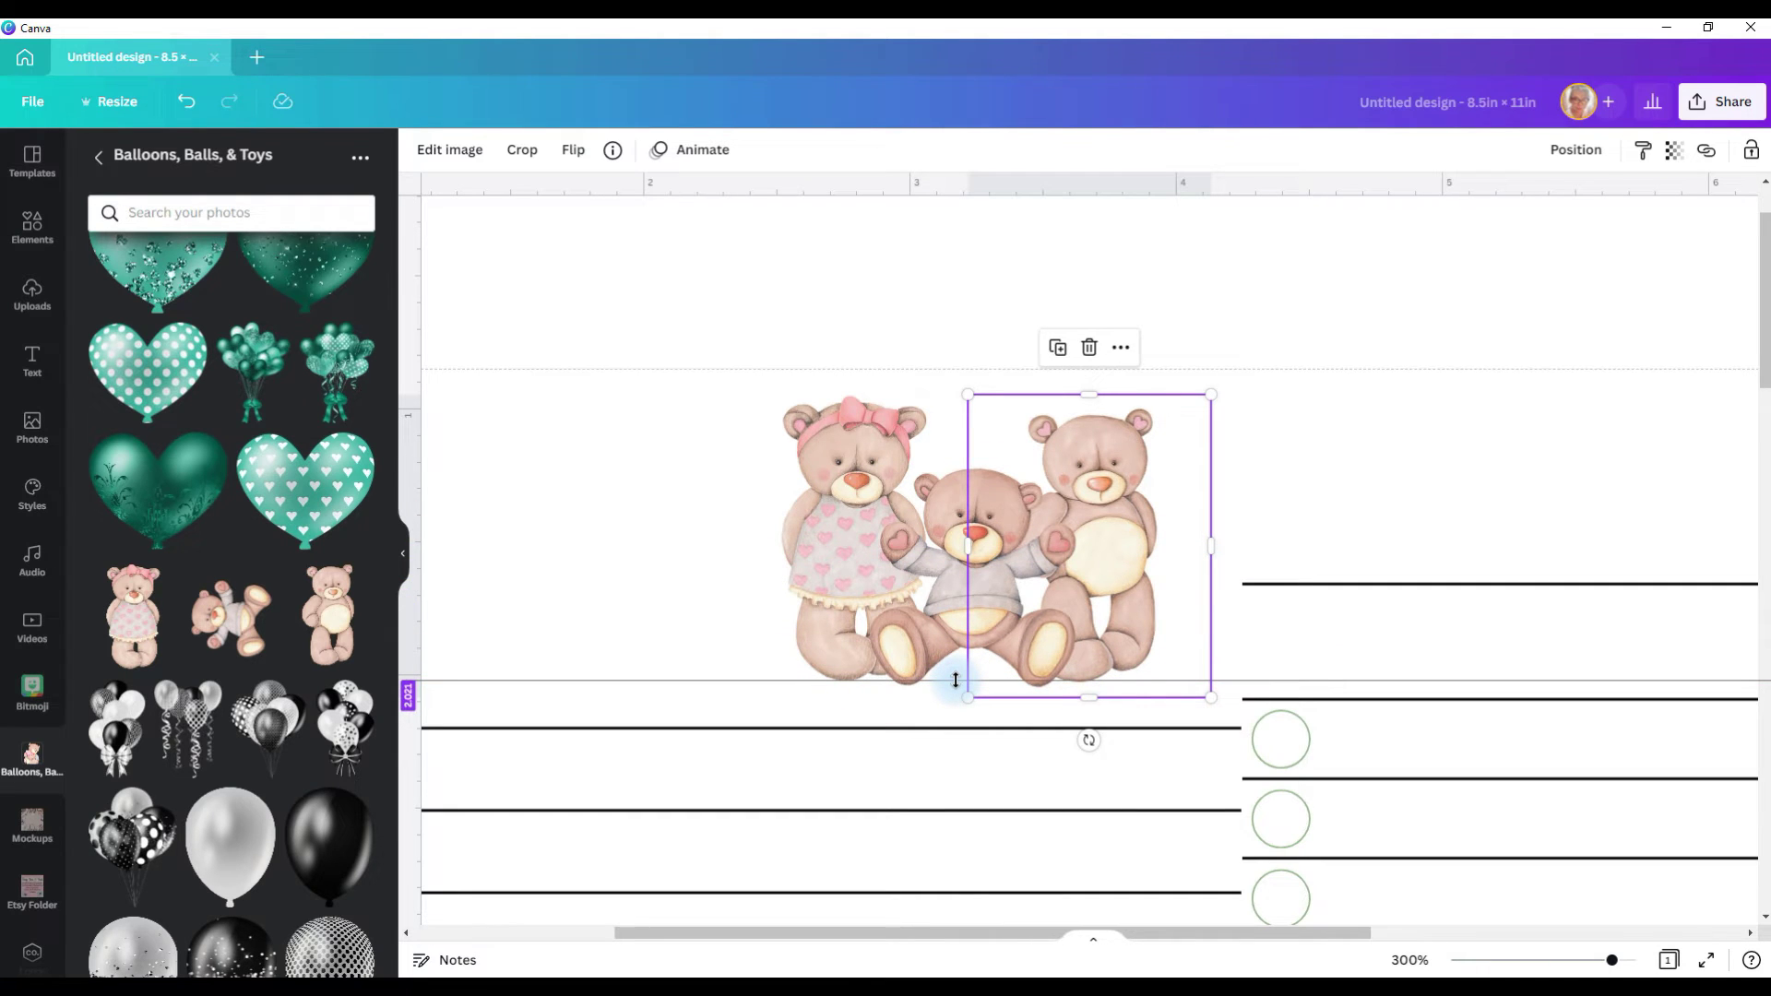
left_click_drag(955, 679, 1107, 180)
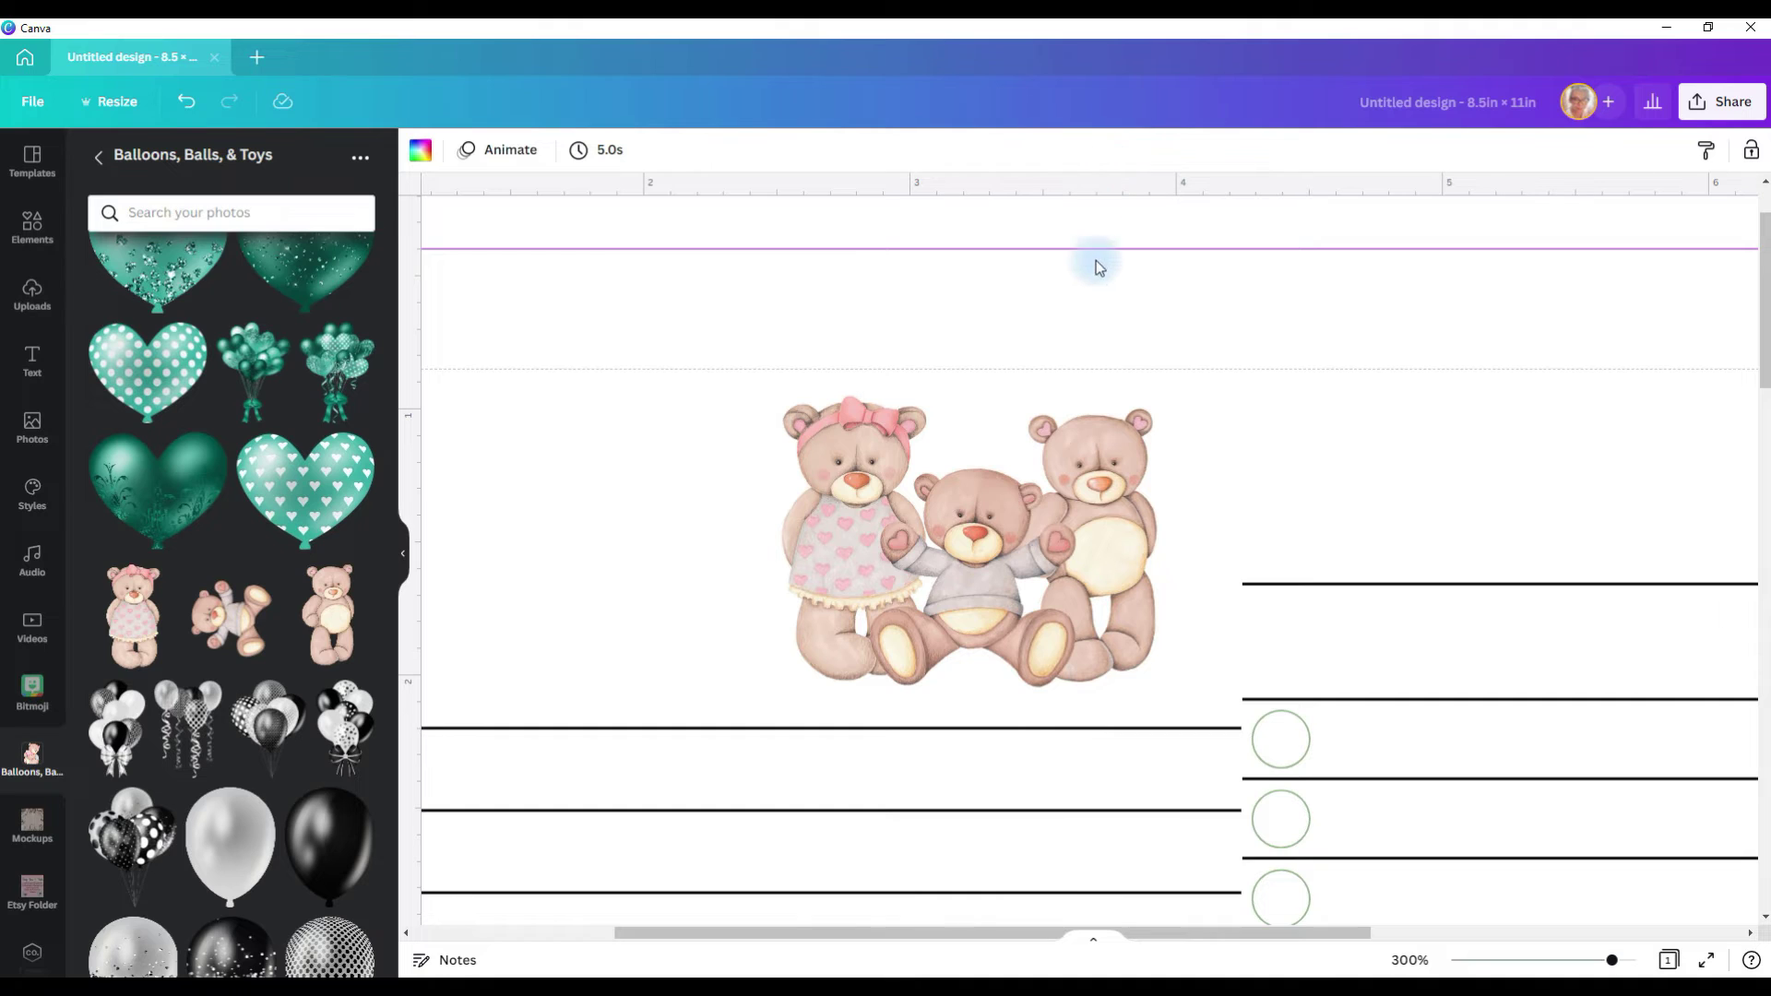
left_click(732, 694)
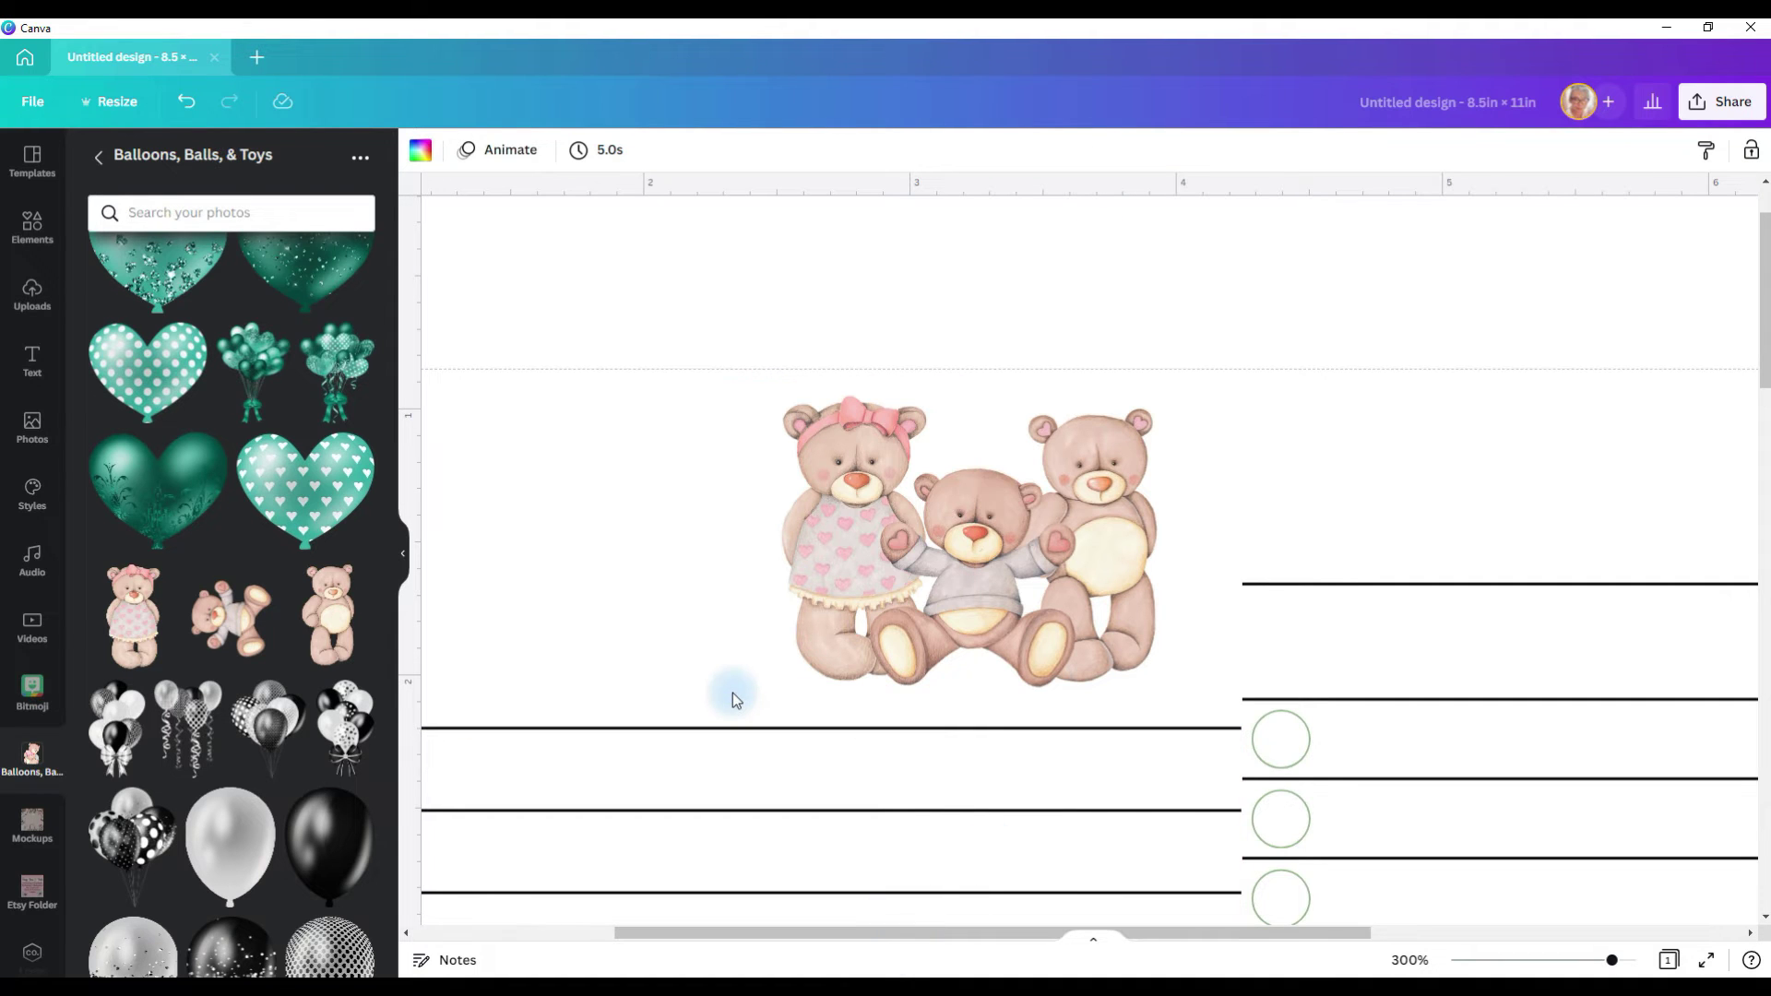
Recolour the green left-column box light greyish beige from Photo Colors and change all greens
scroll(732, 693, "down", 6)
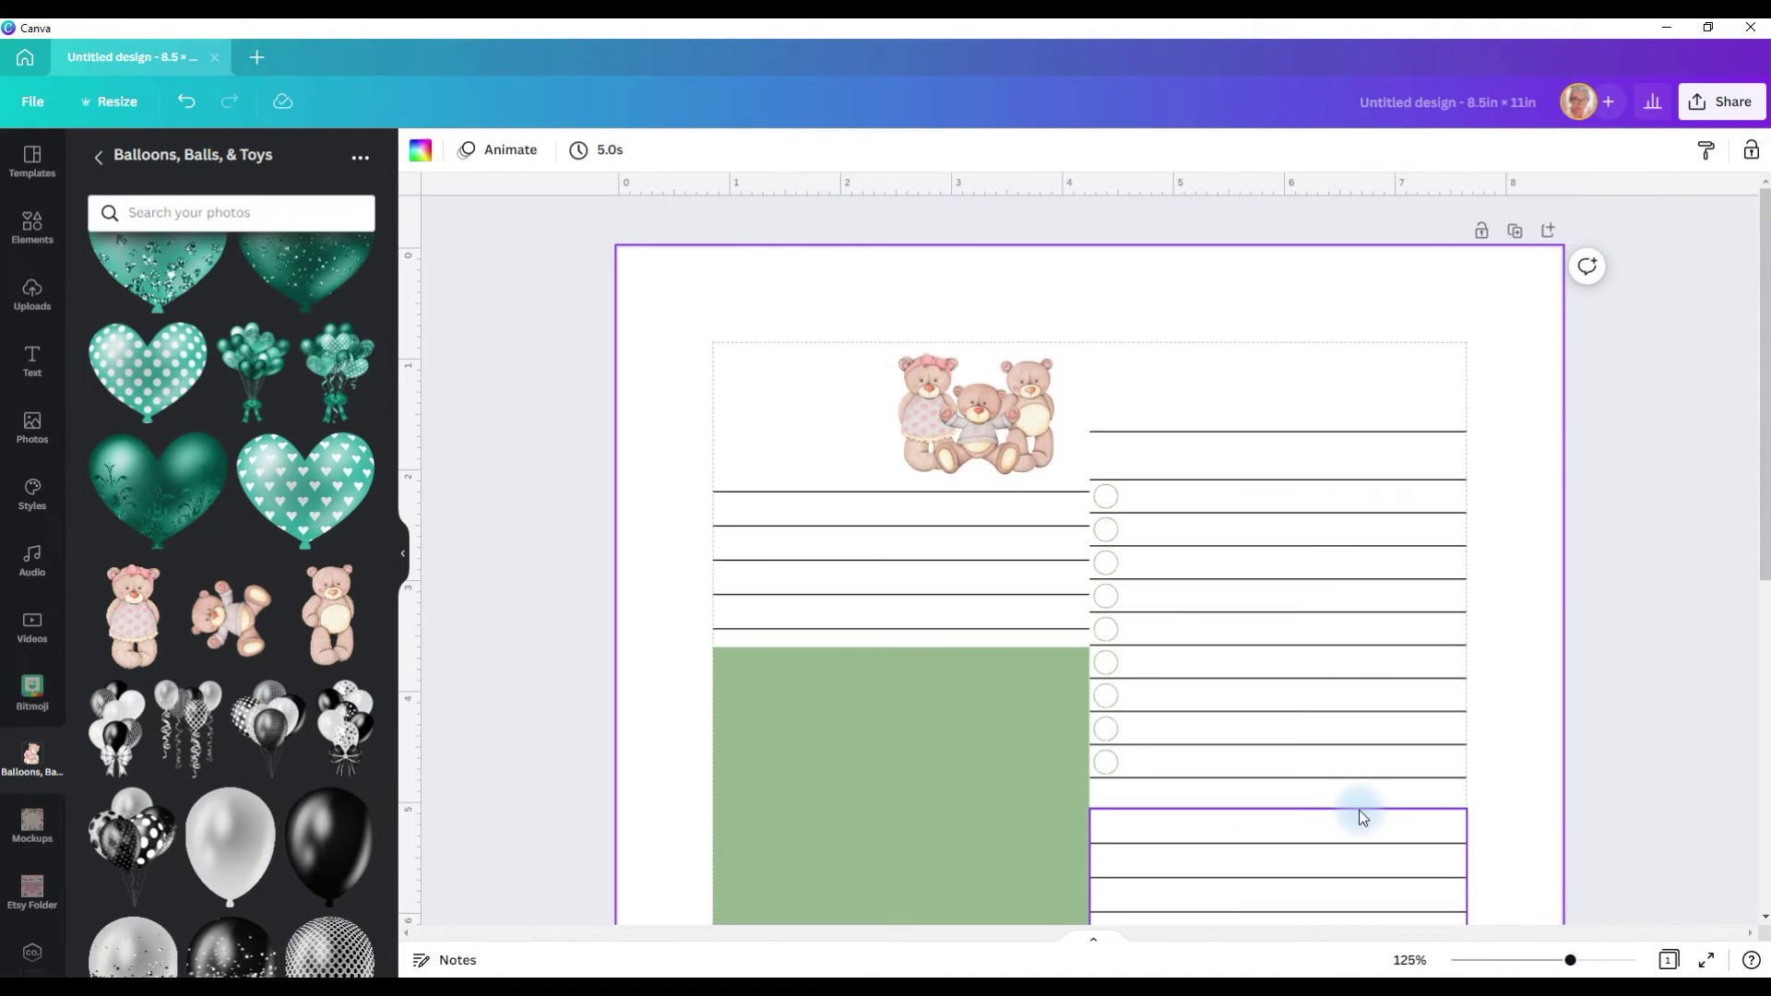
scroll(977, 734, "down", 2)
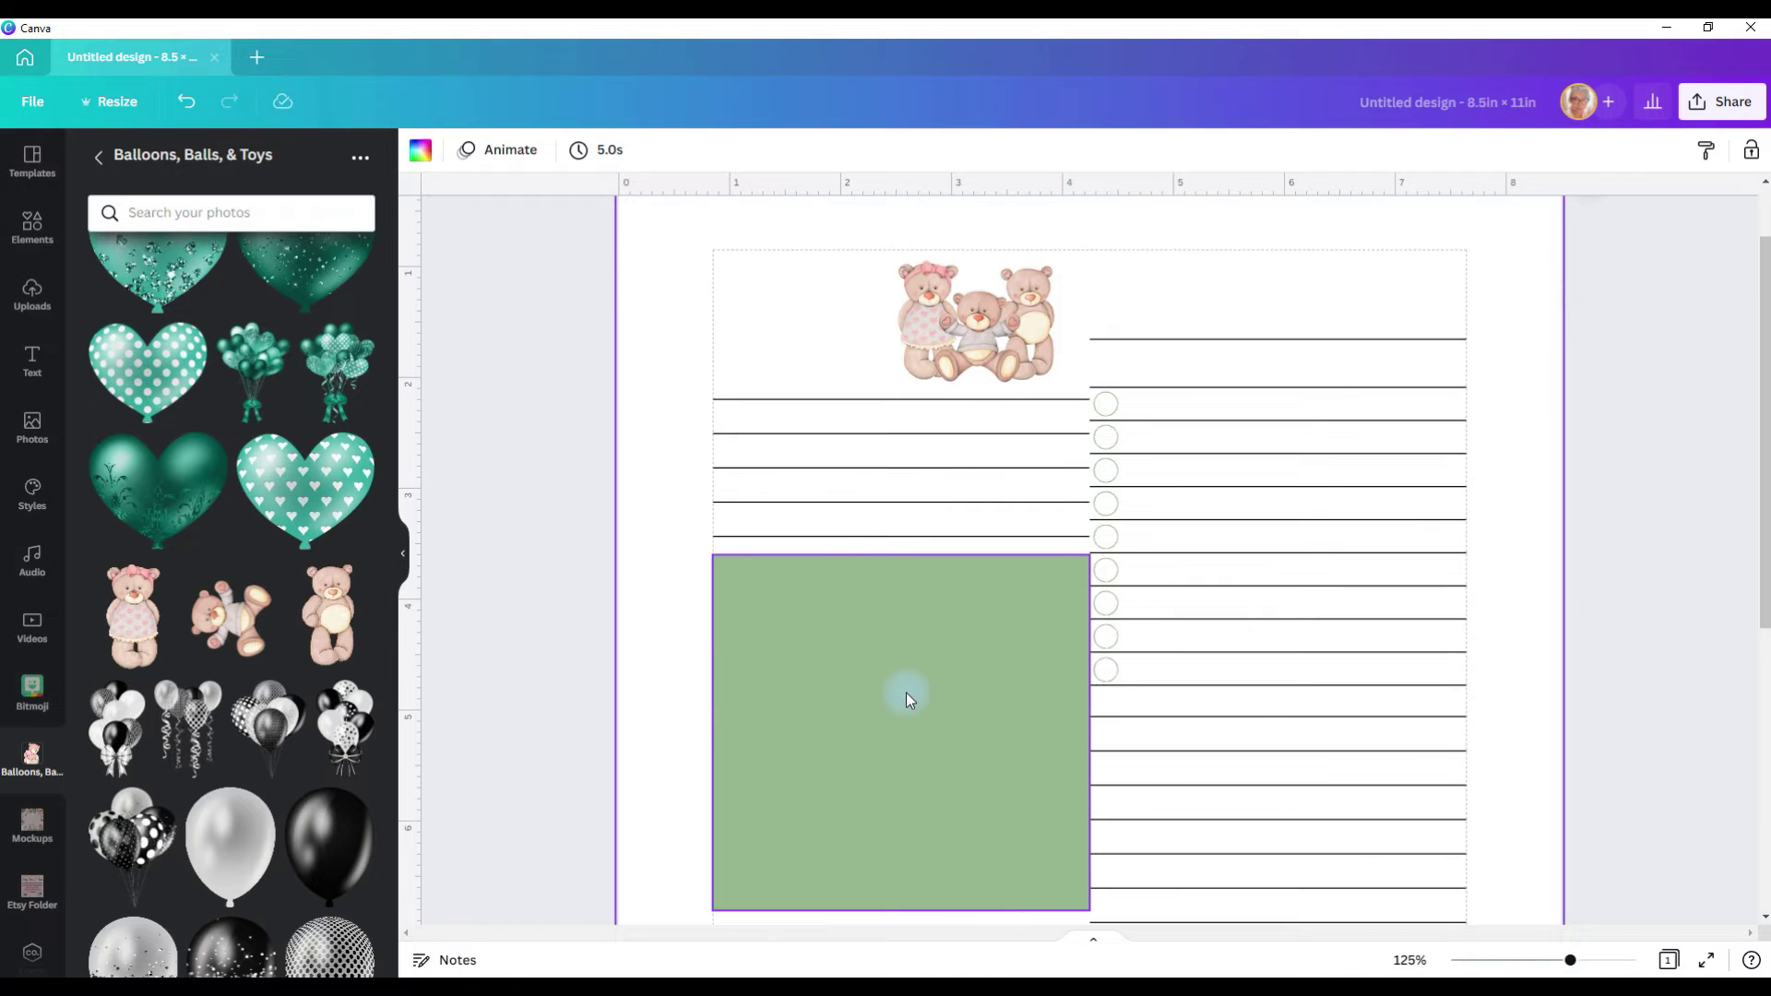
left_click(856, 681)
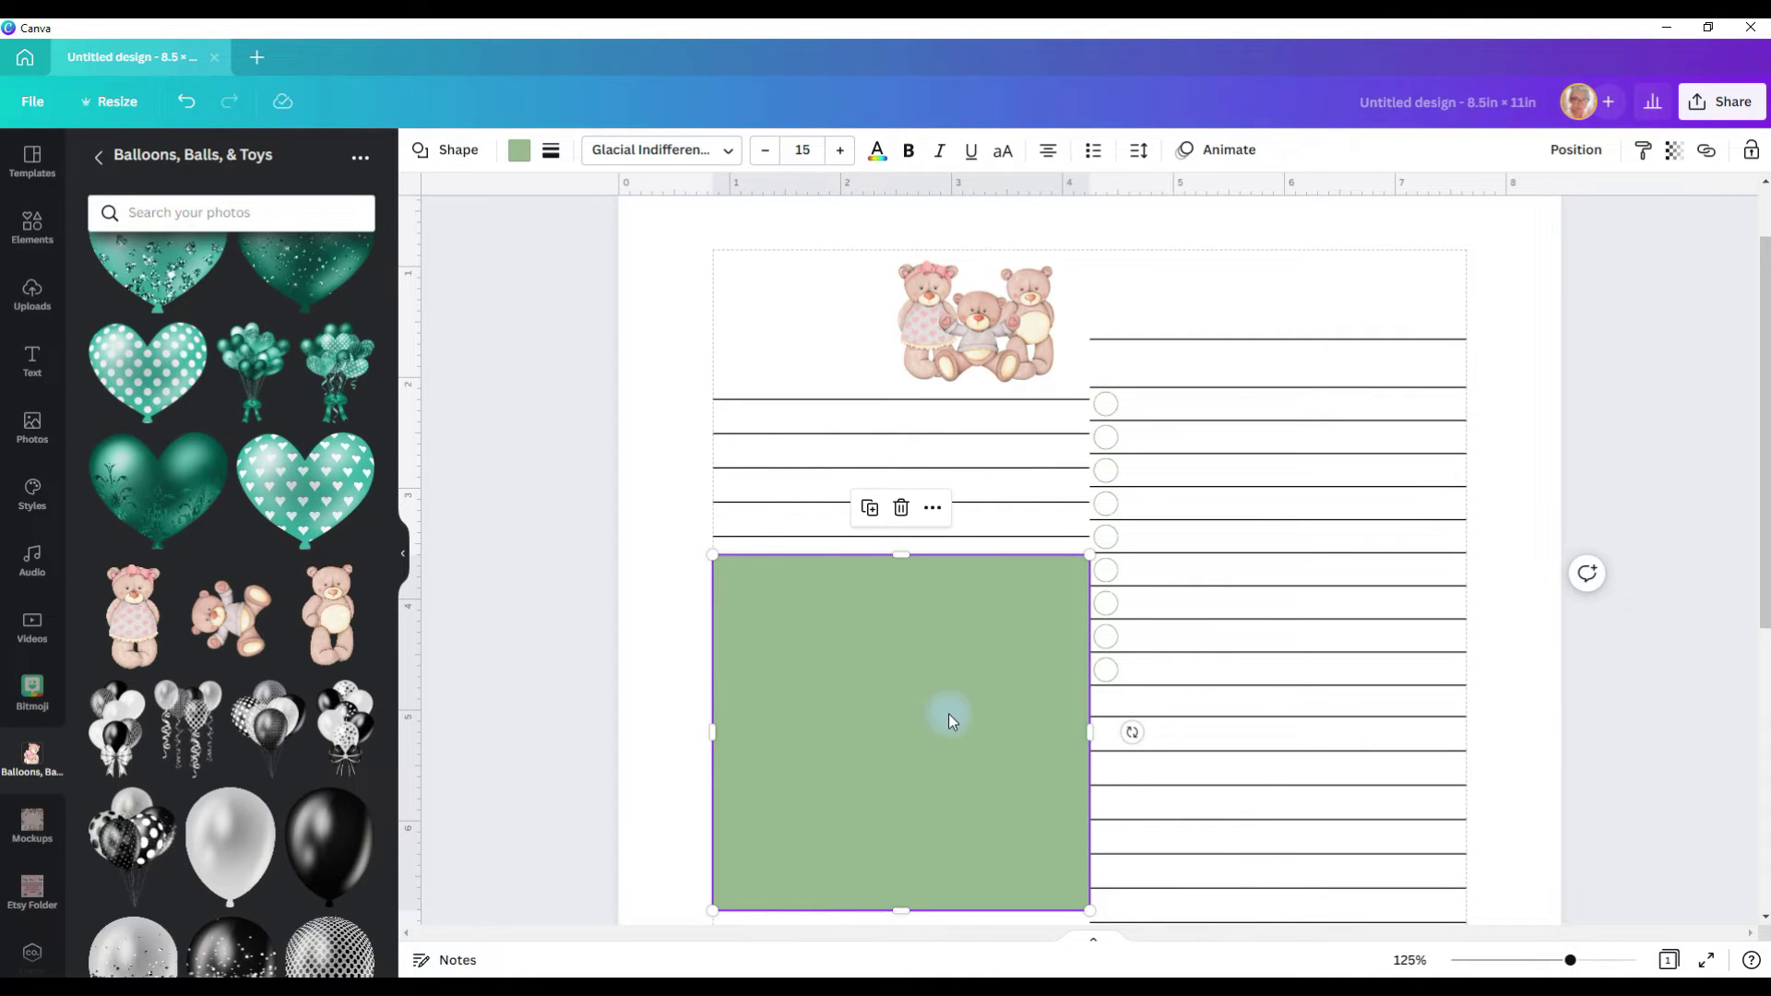
left_click(521, 156)
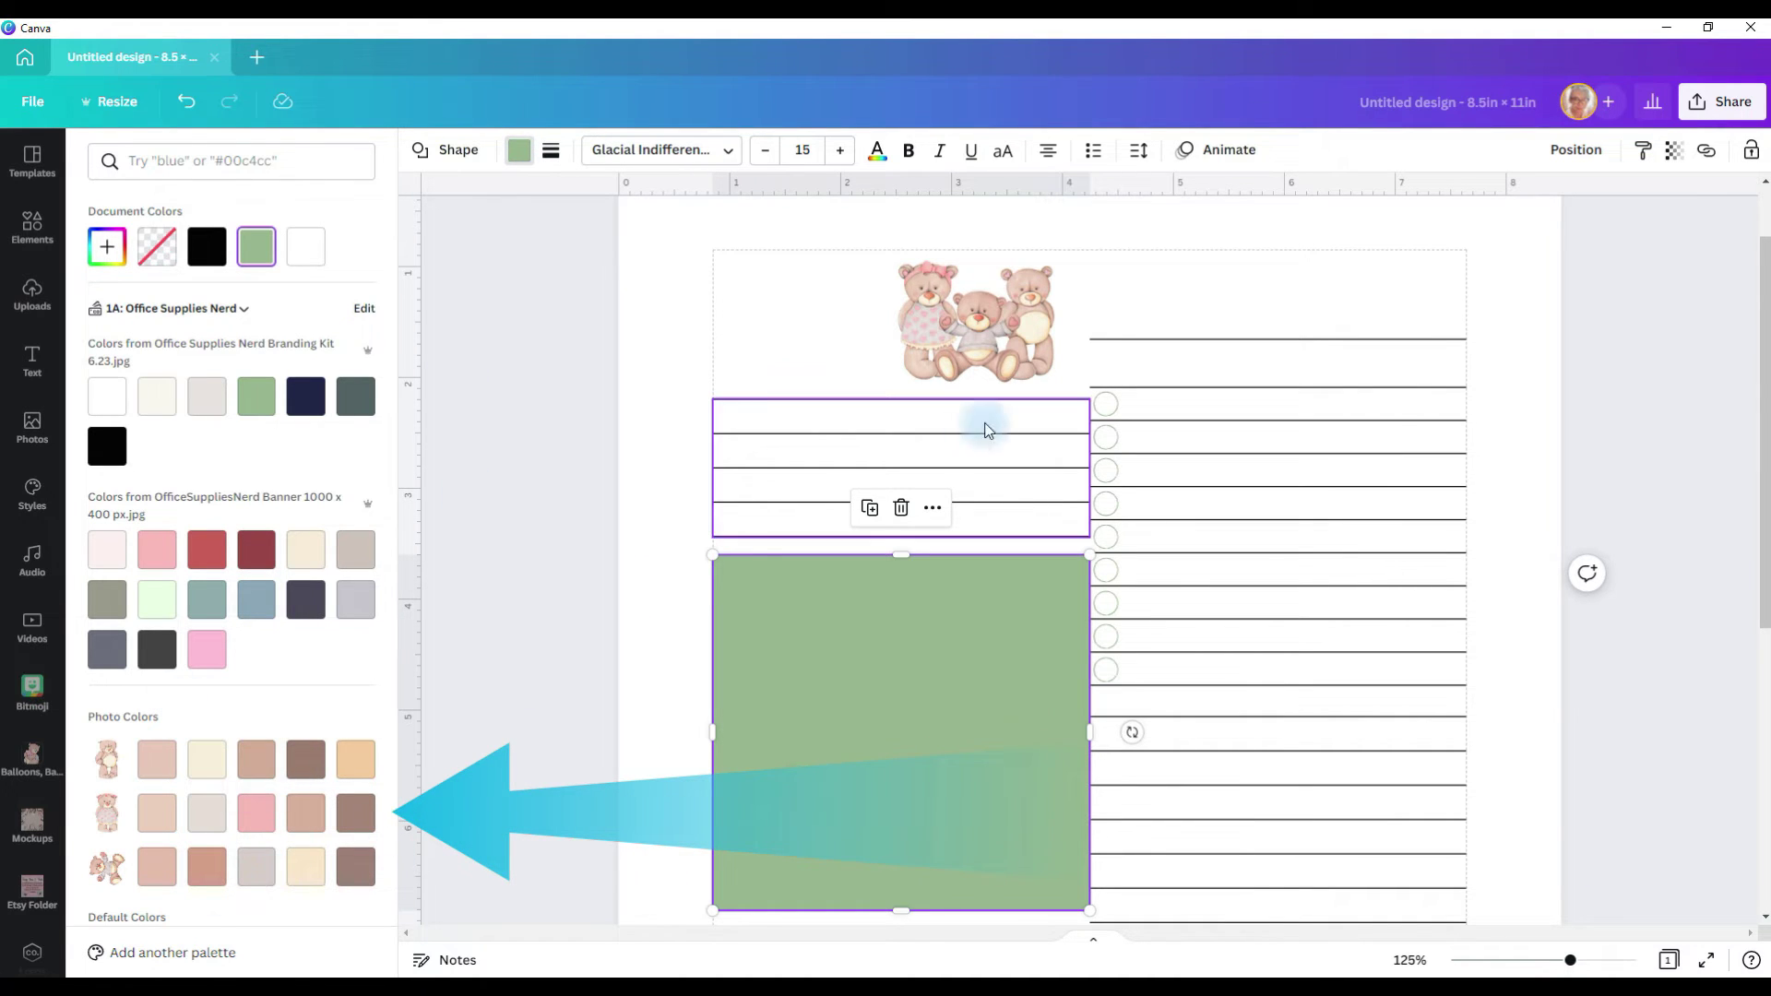
scroll(249, 701, "down", 1)
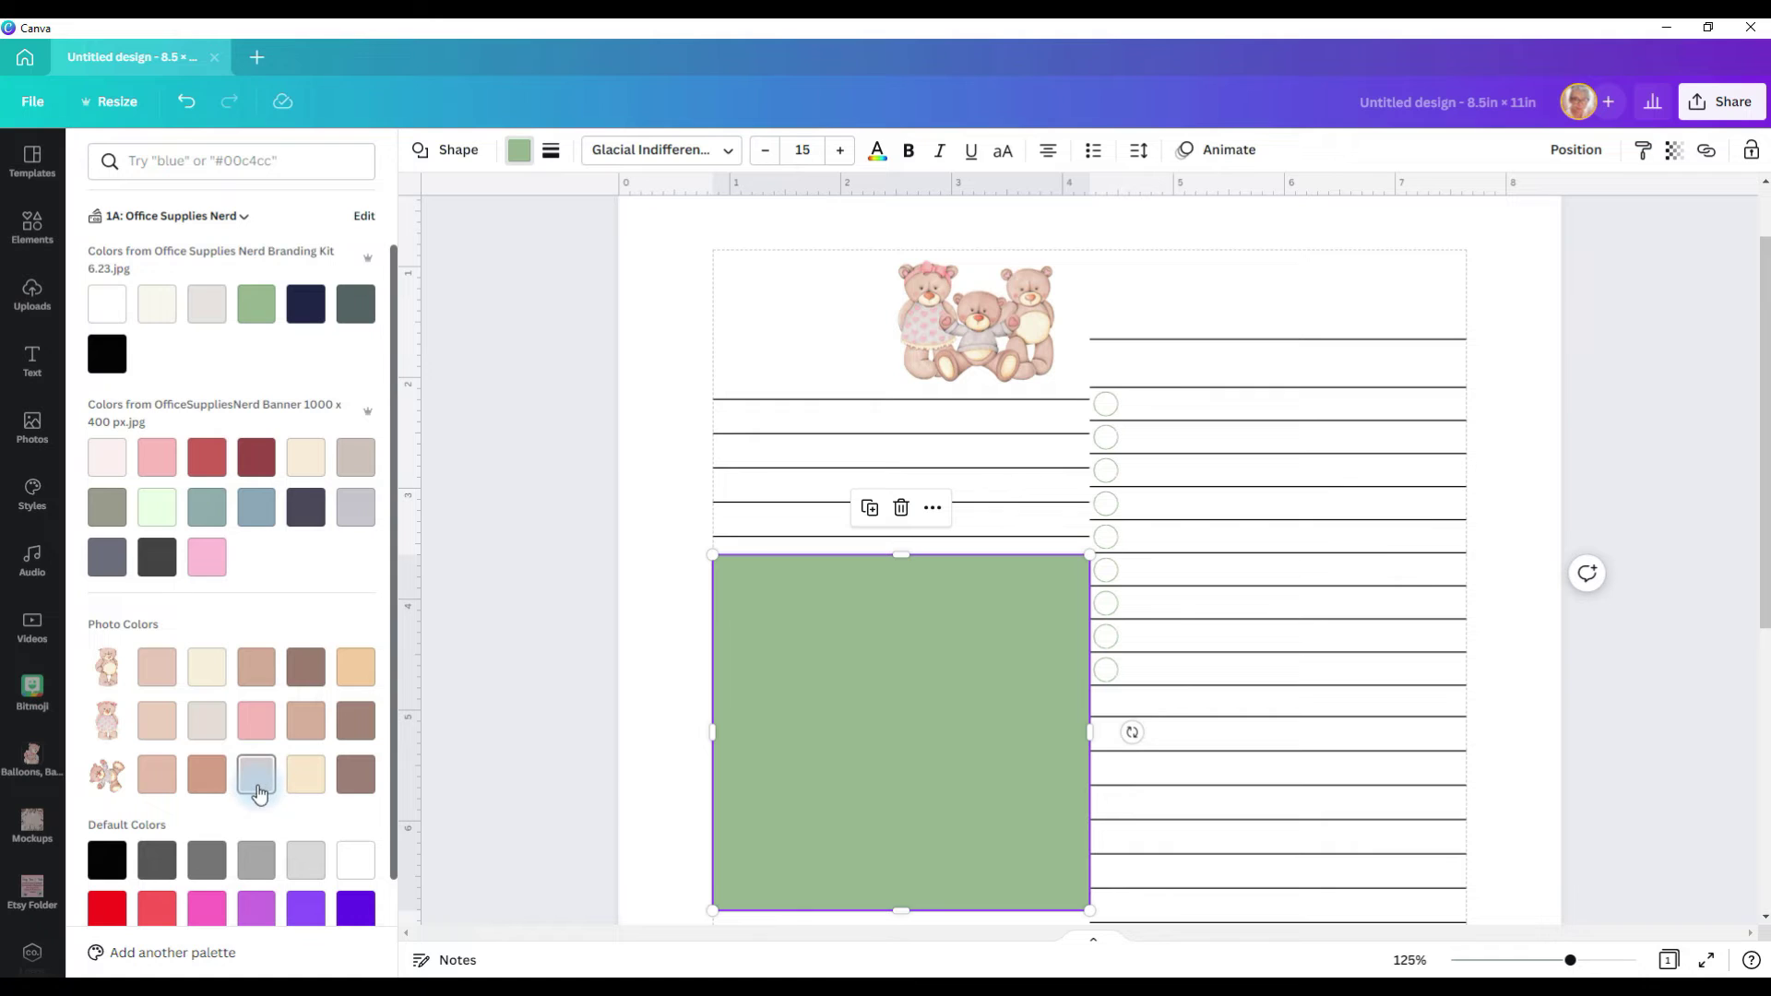
left_click(215, 734)
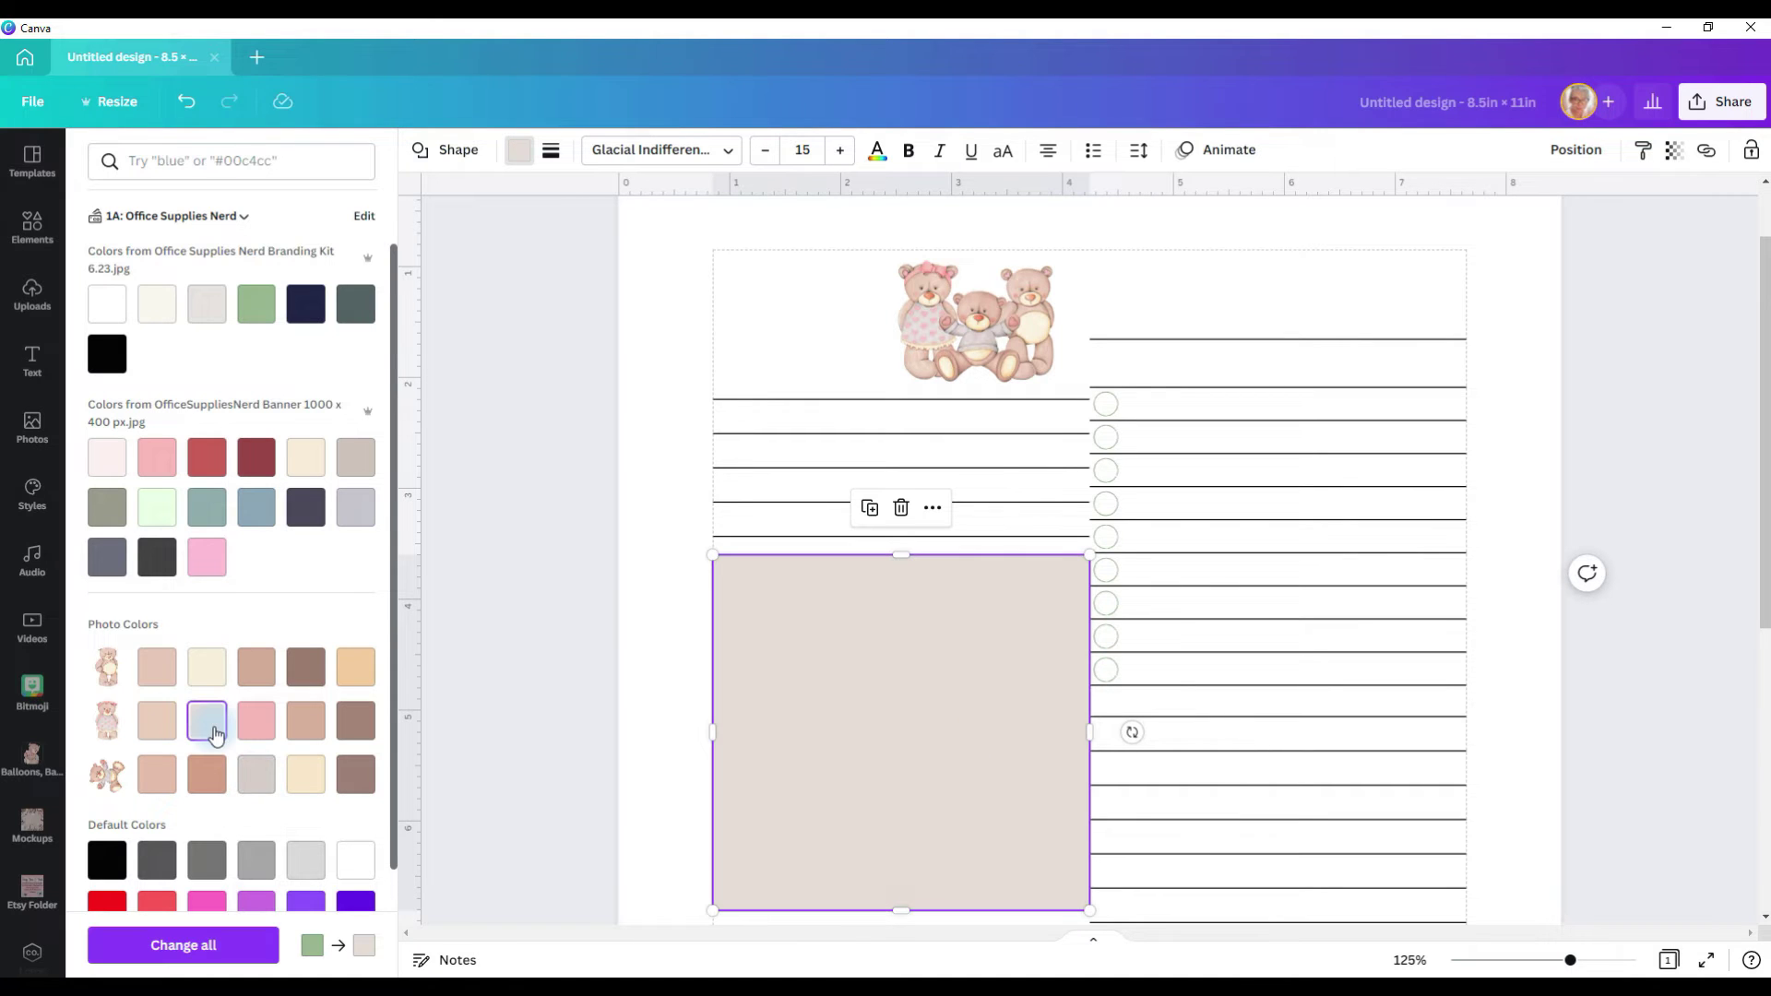
left_click(185, 955)
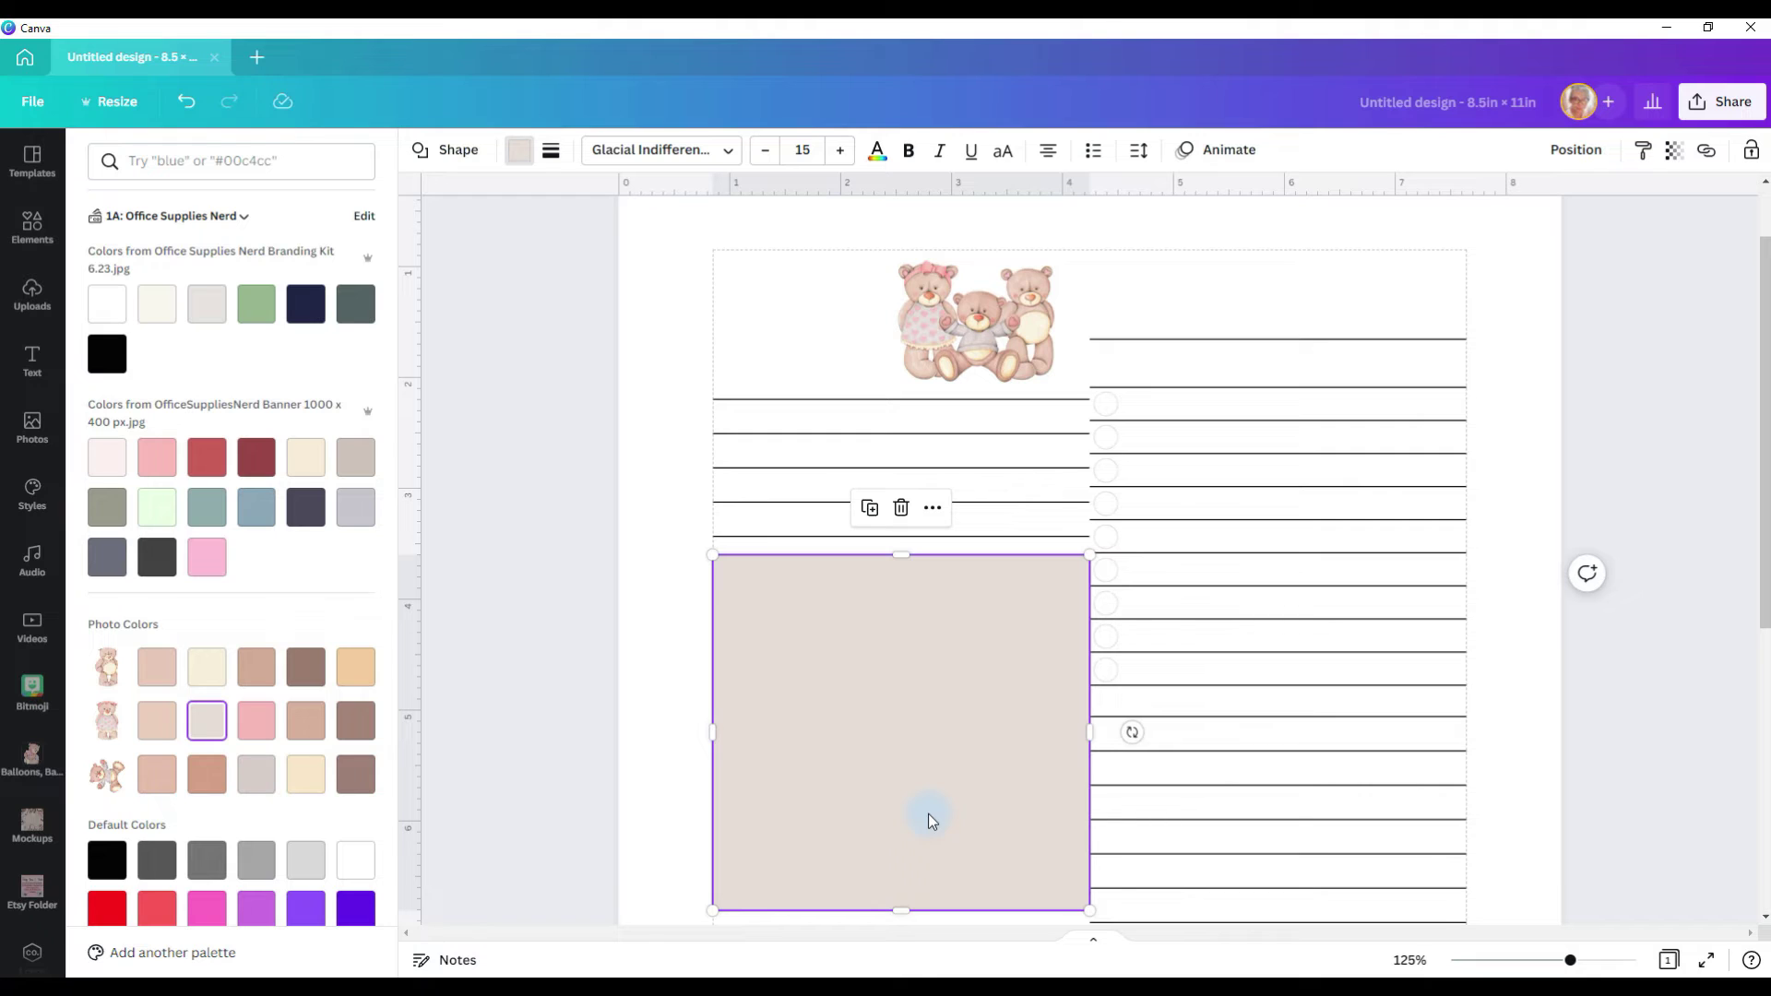
Lower a beige box's transparency to 59, then restore the top-left box to full opacity
left_click(1674, 152)
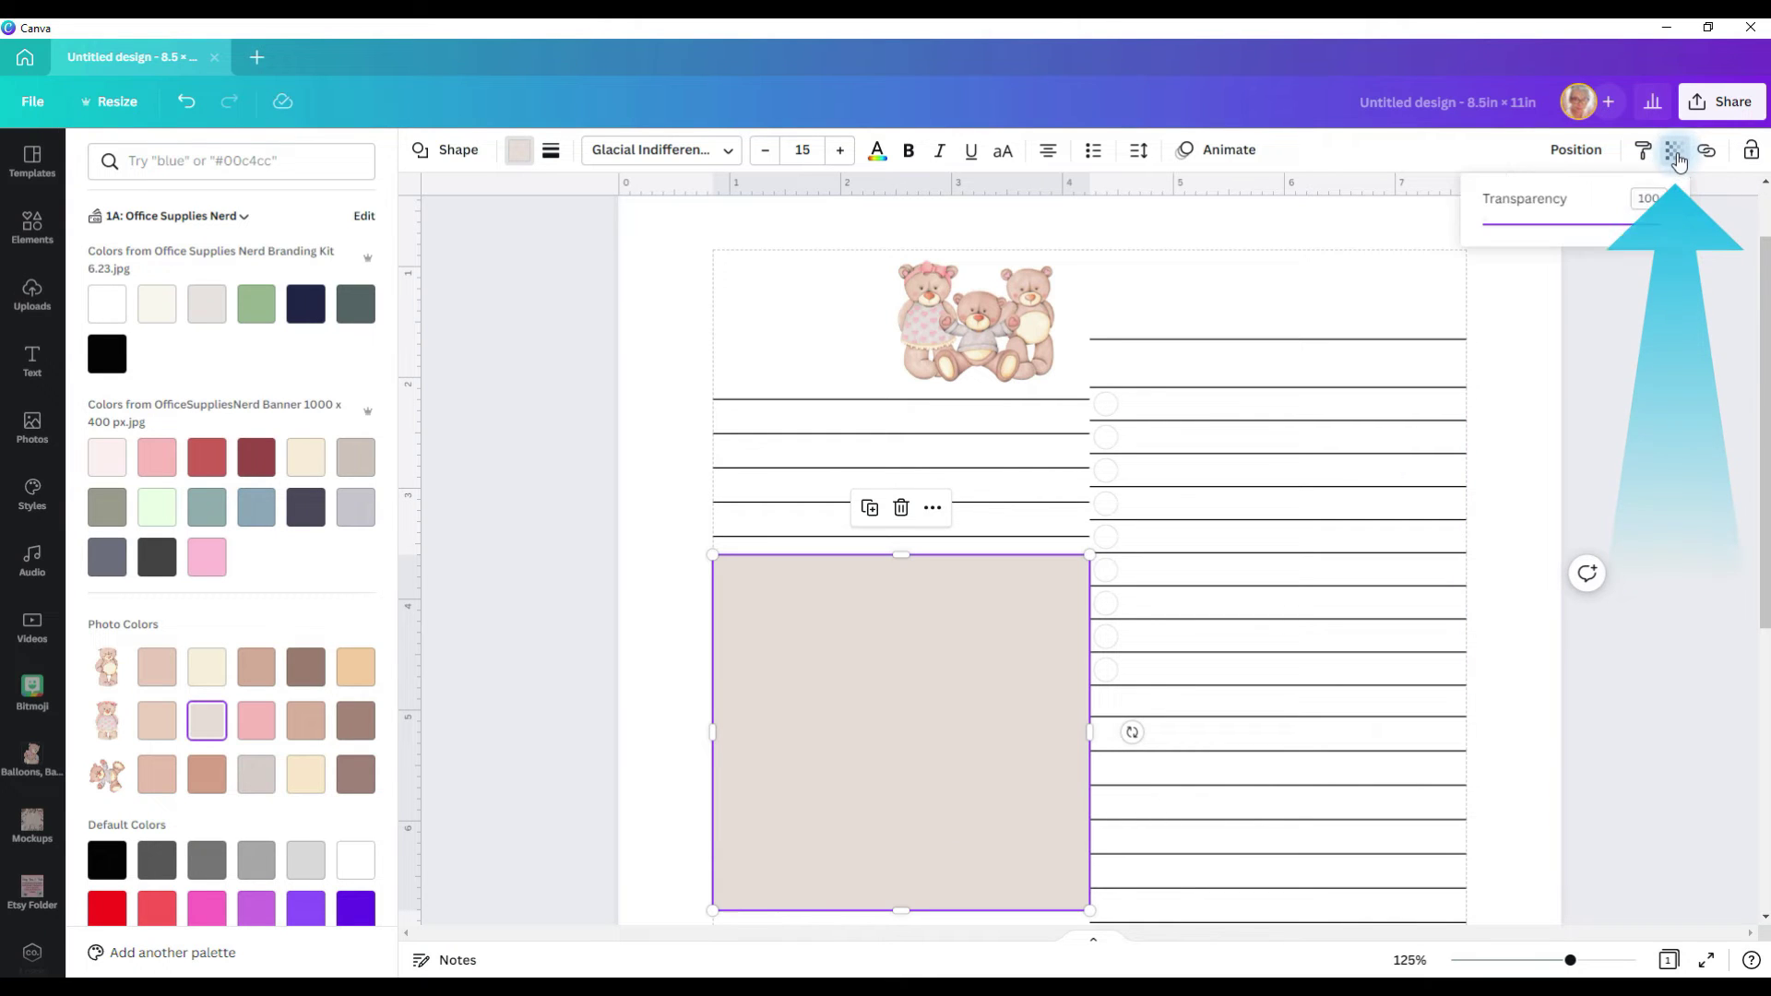
left_click_drag(1668, 237, 1591, 225)
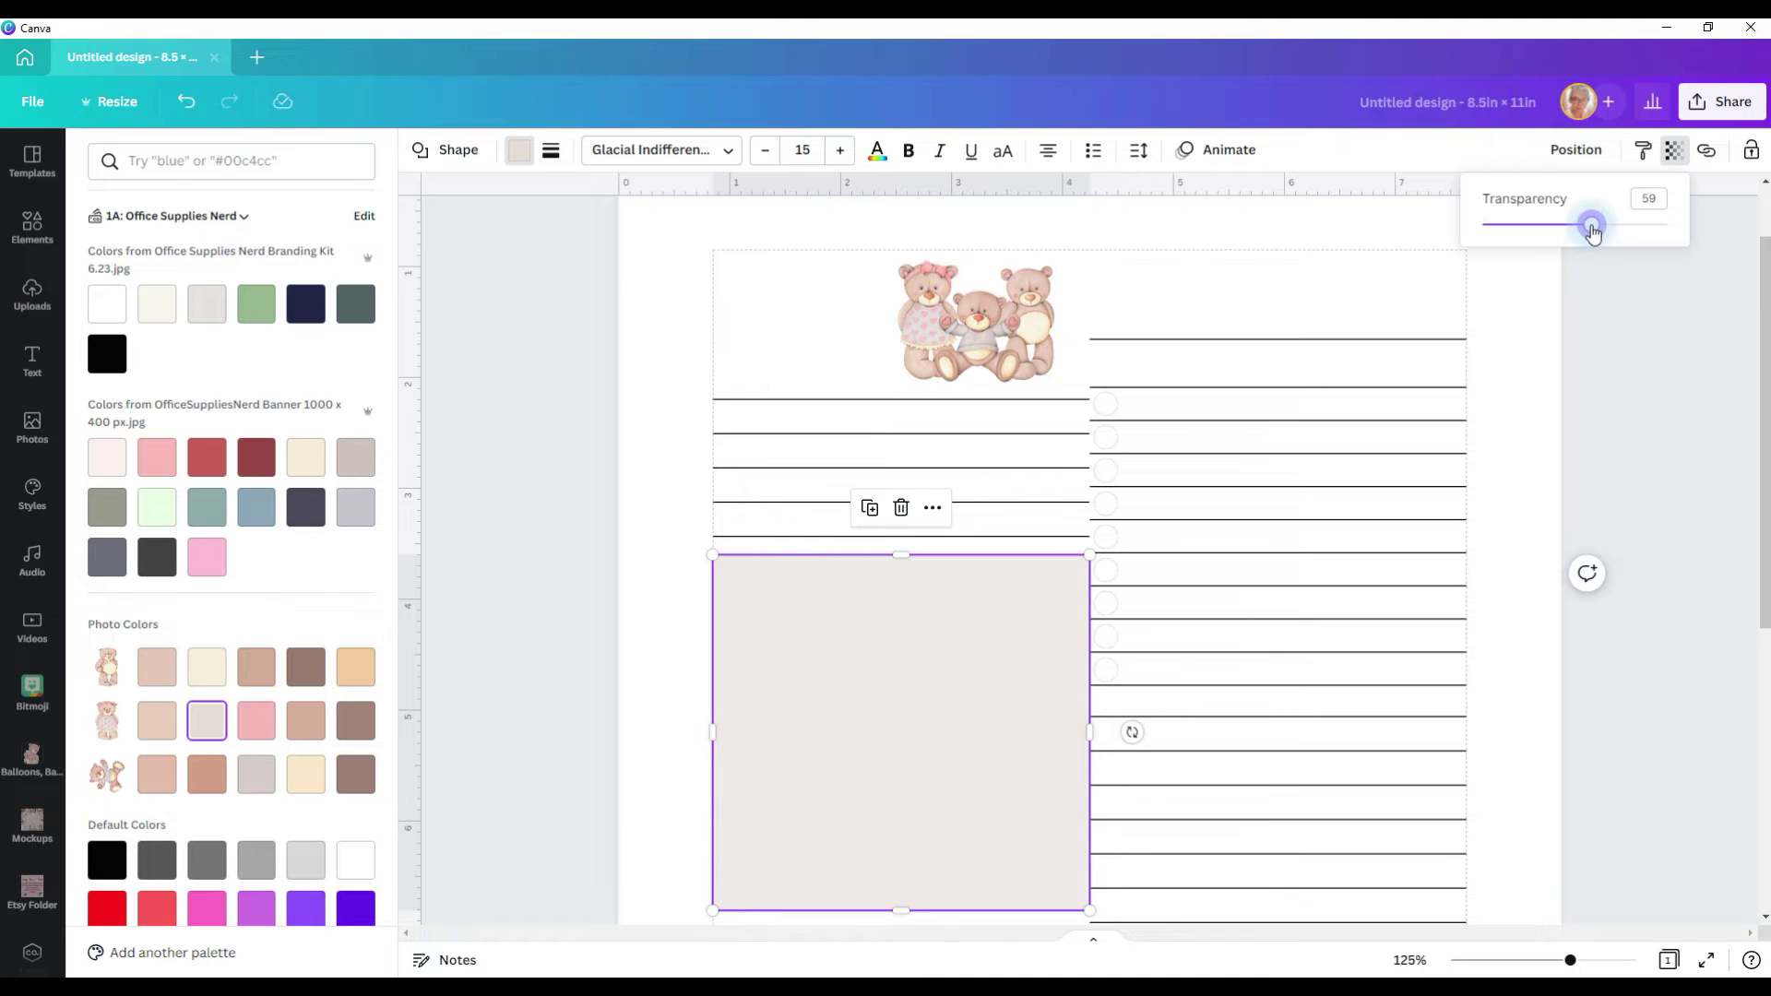
left_click(1649, 199)
type("59")
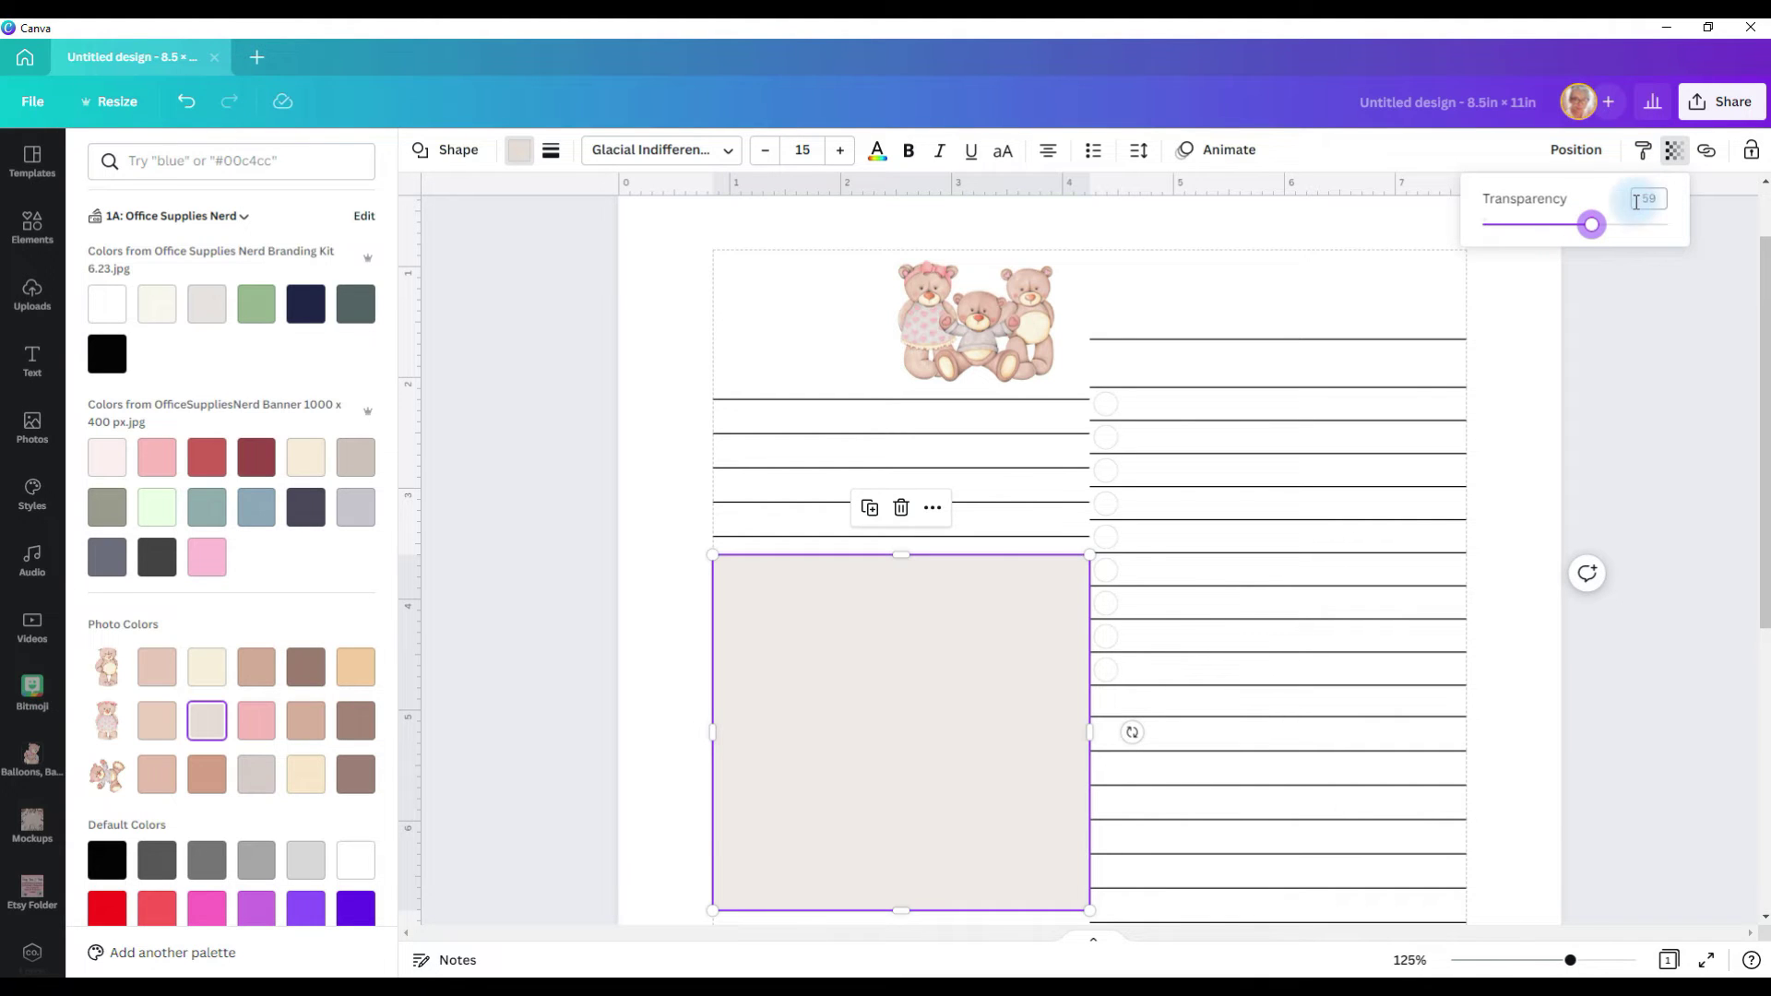
scroll(1494, 397, "down", 5)
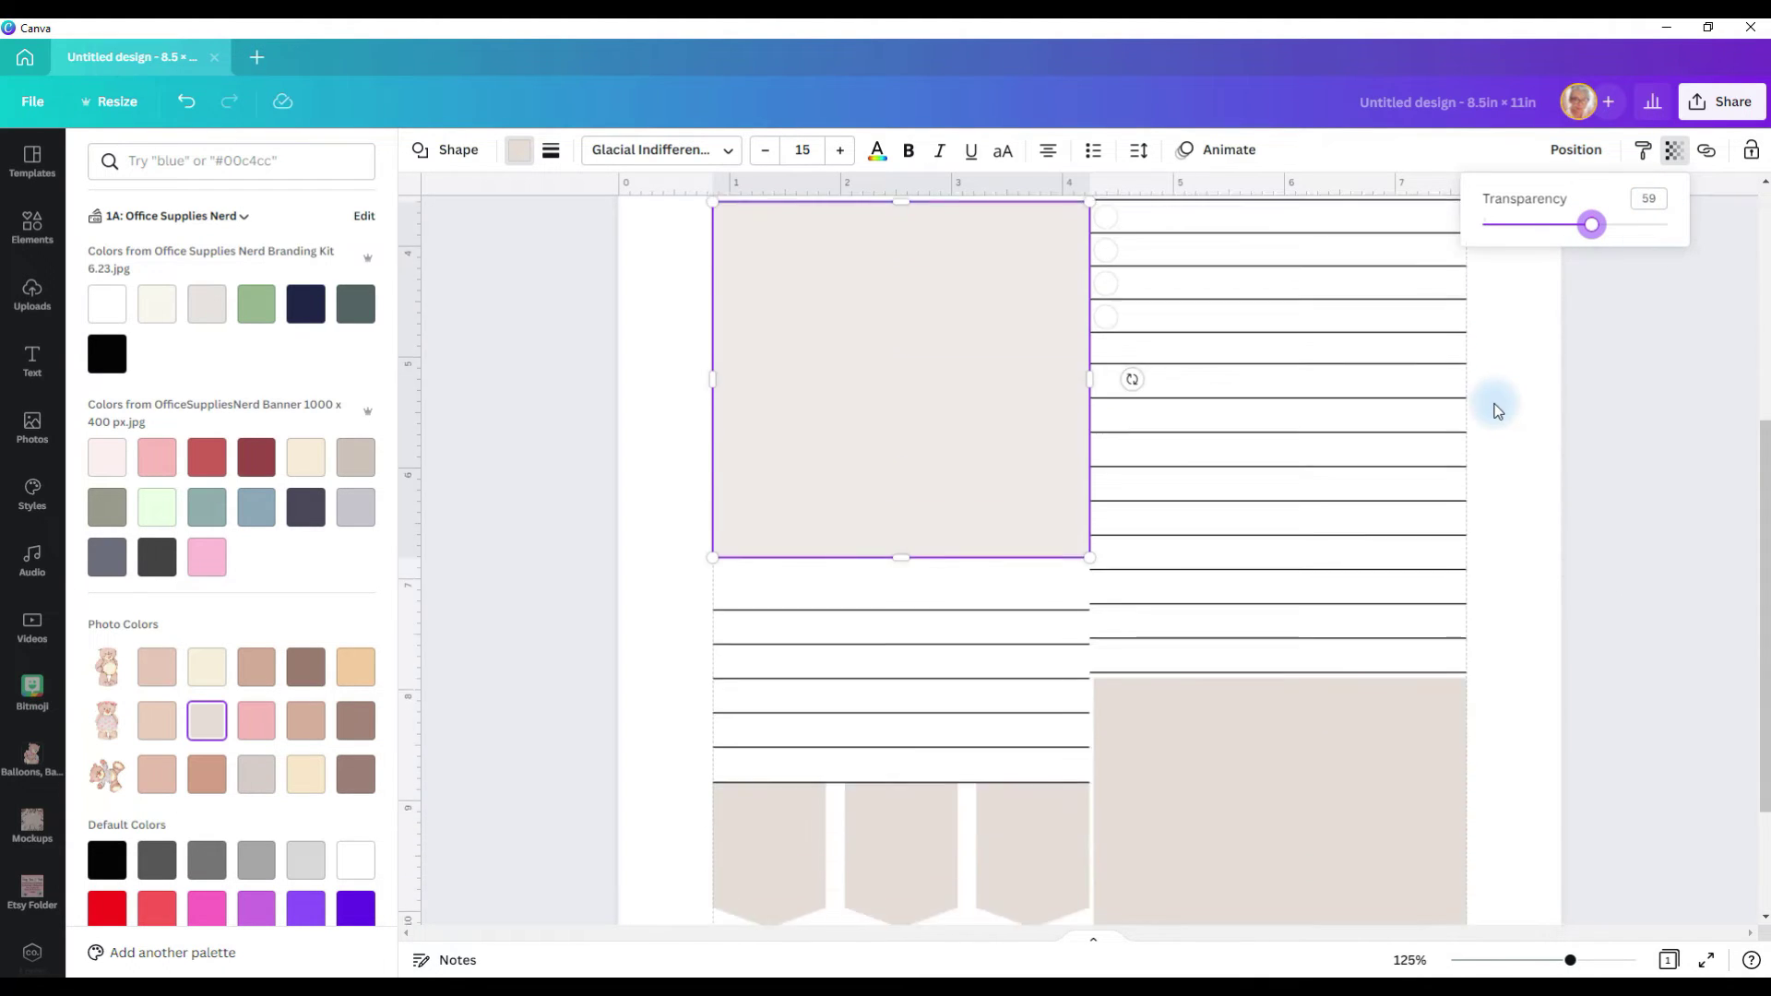
left_click(1265, 742)
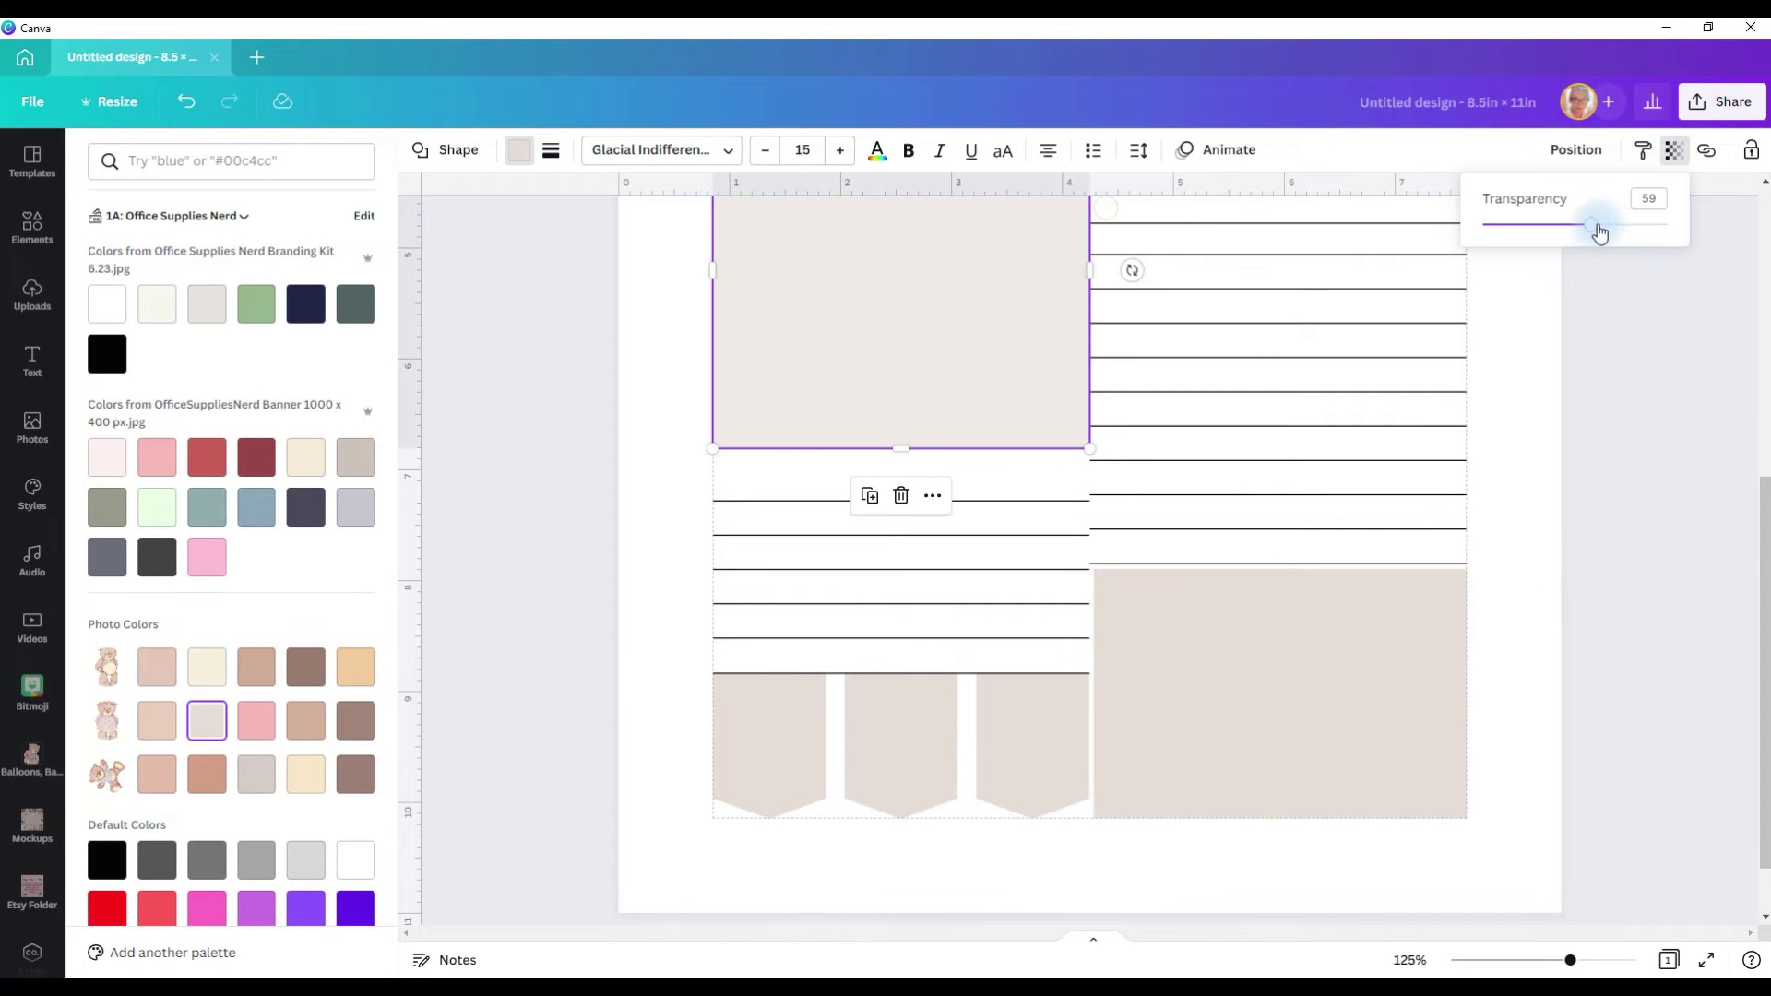
left_click_drag(1597, 225, 1696, 226)
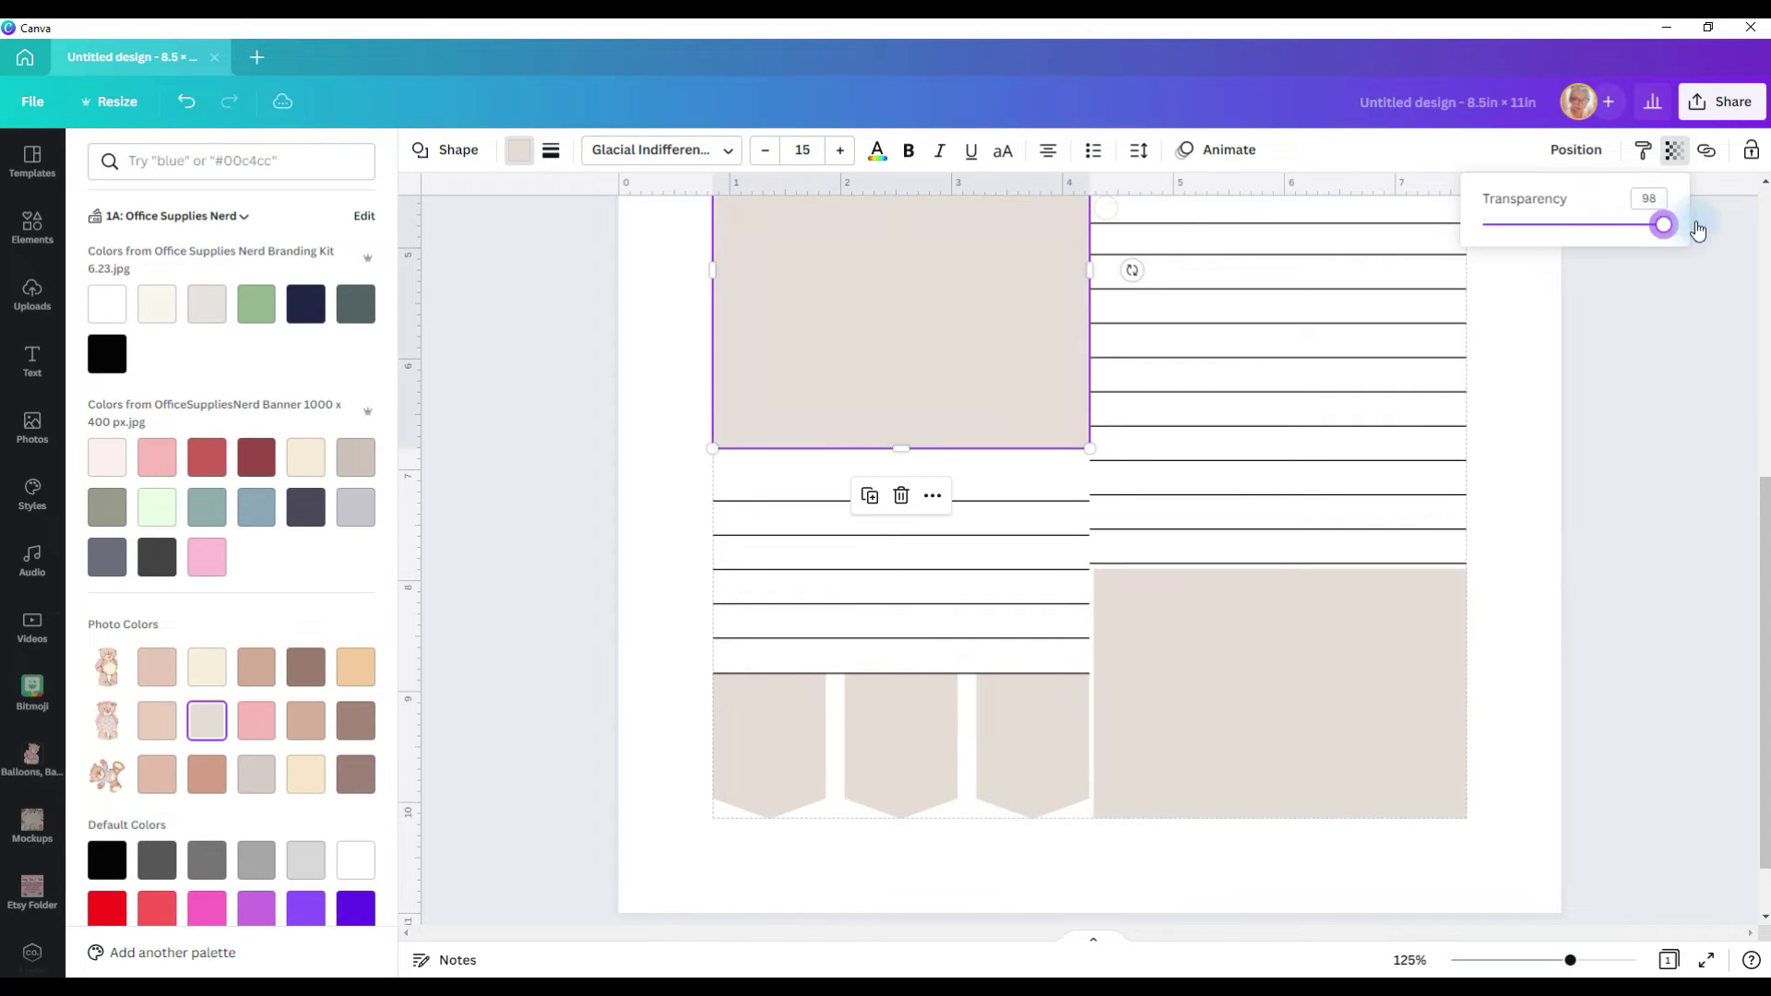
Make the middle and first pennants of the bottom banner cream
scroll(1555, 517, "up", 4)
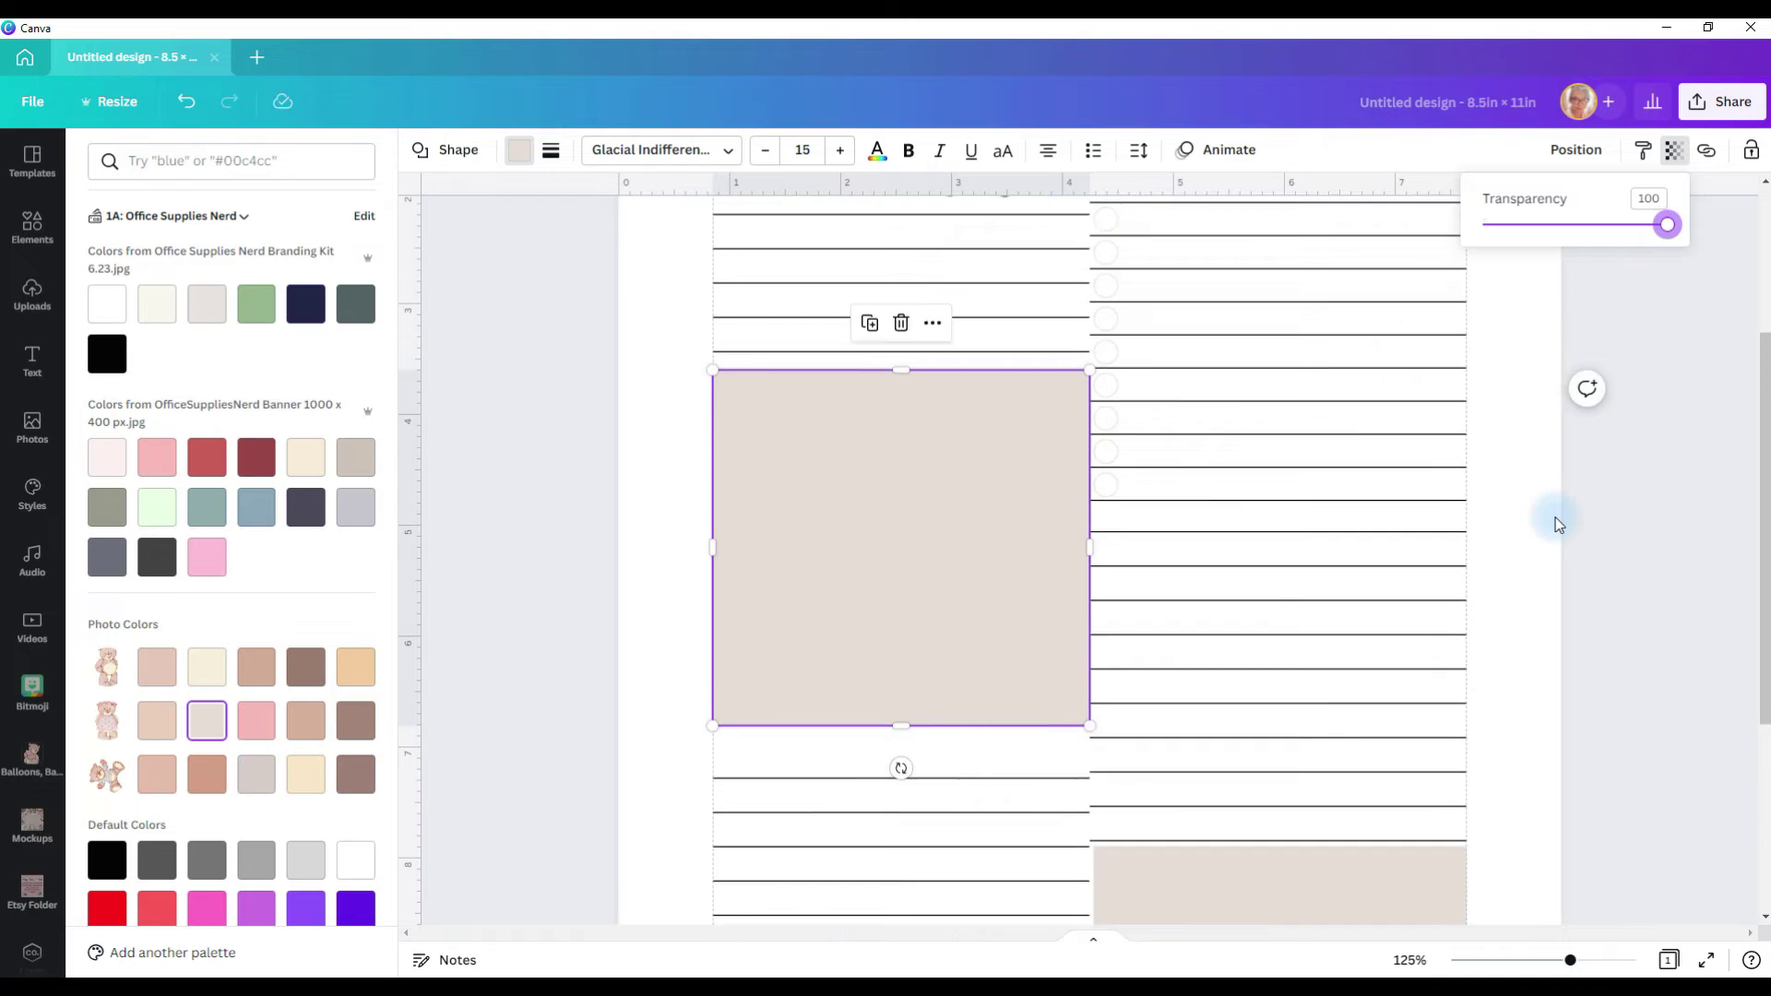
scroll(1555, 518, "down", 5)
left_click(1054, 663)
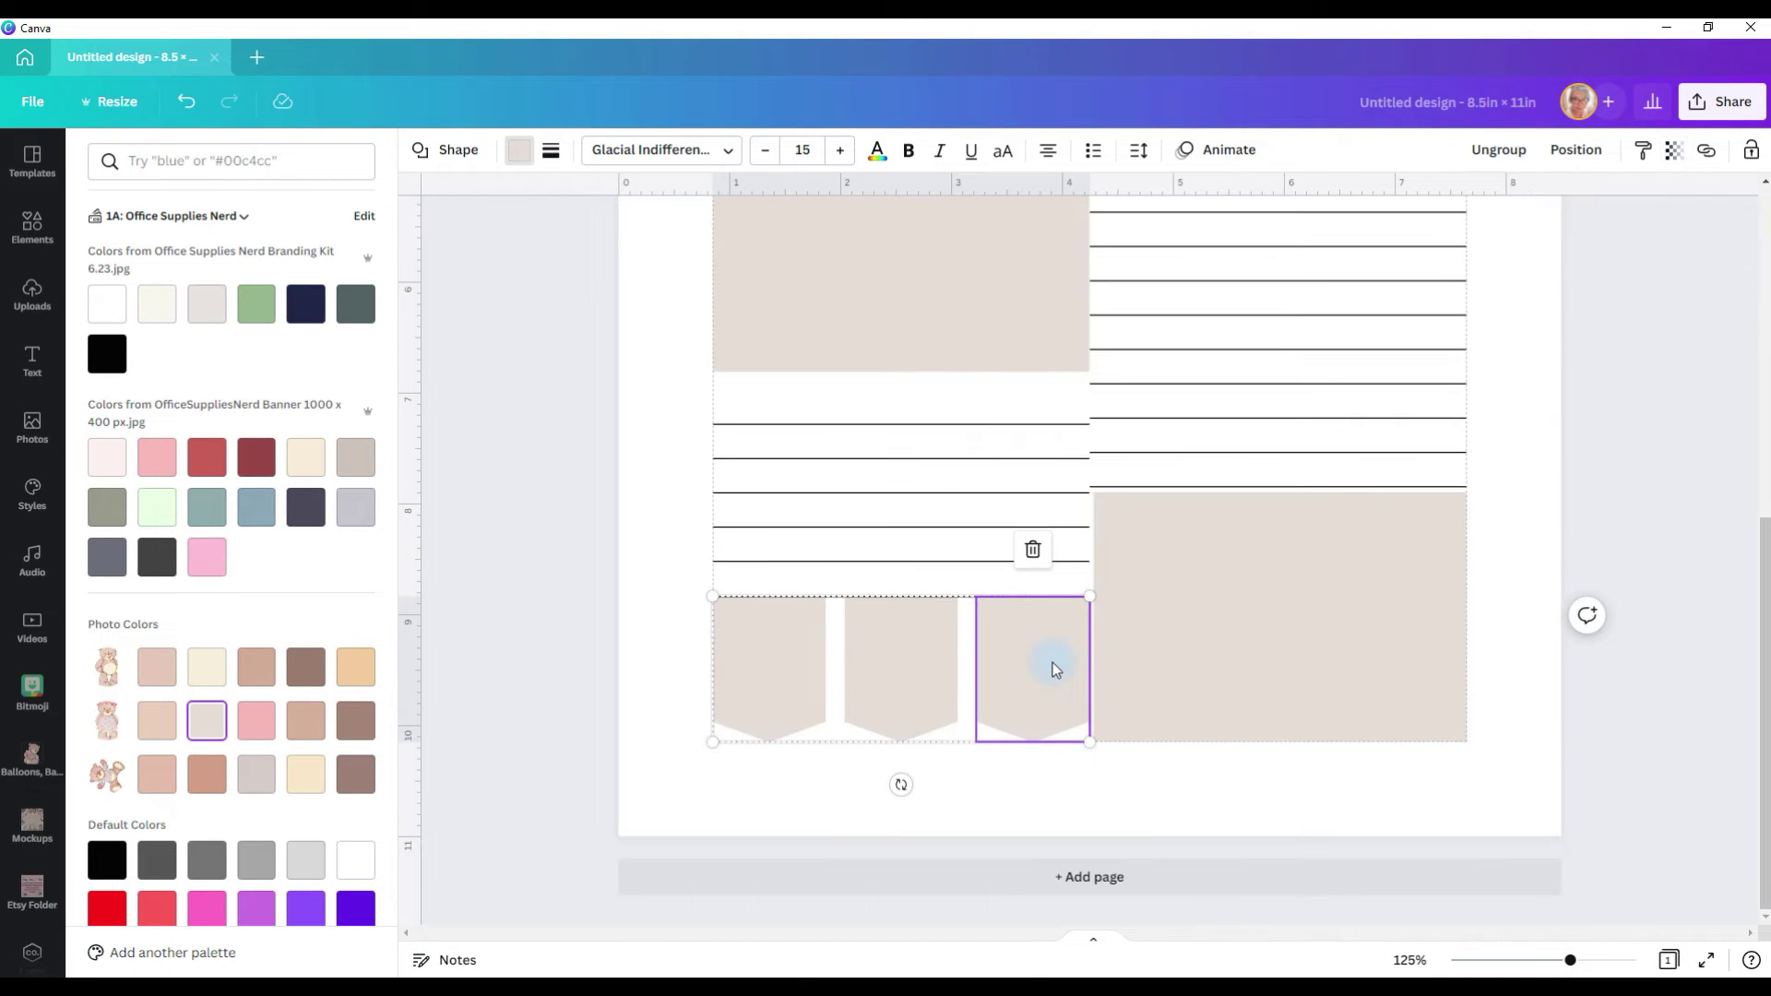
left_click(902, 683)
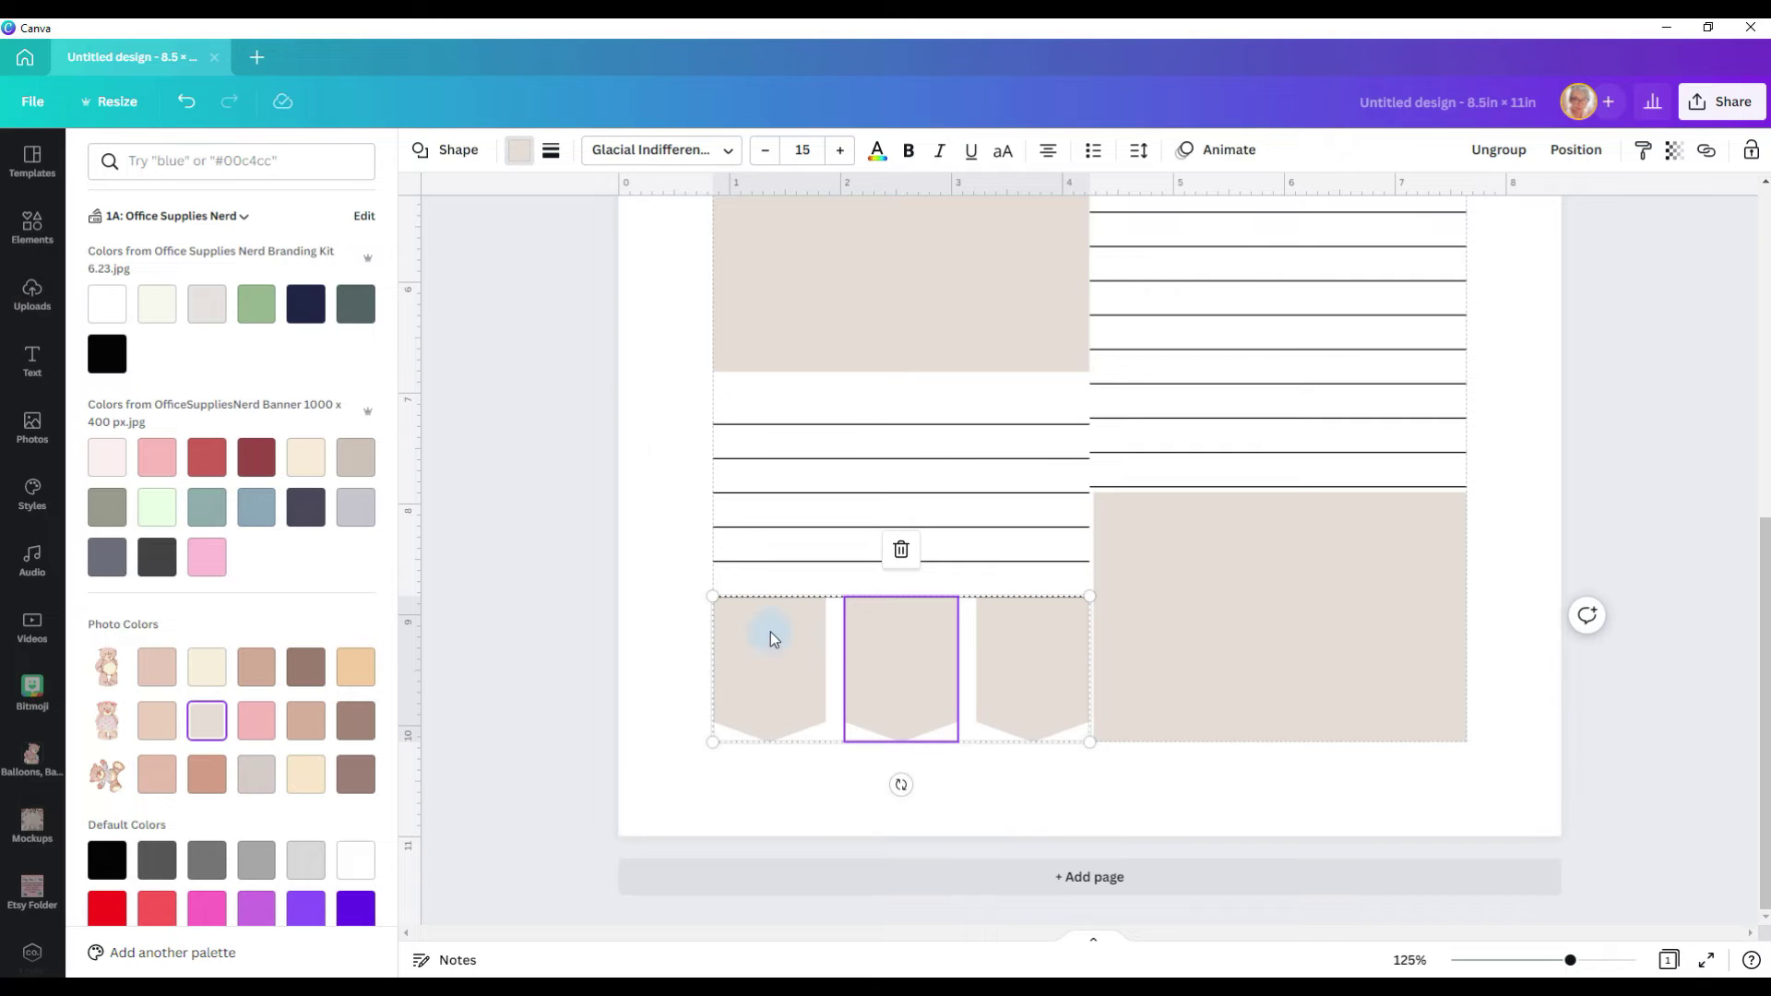
left_click(521, 157)
left_click(521, 157)
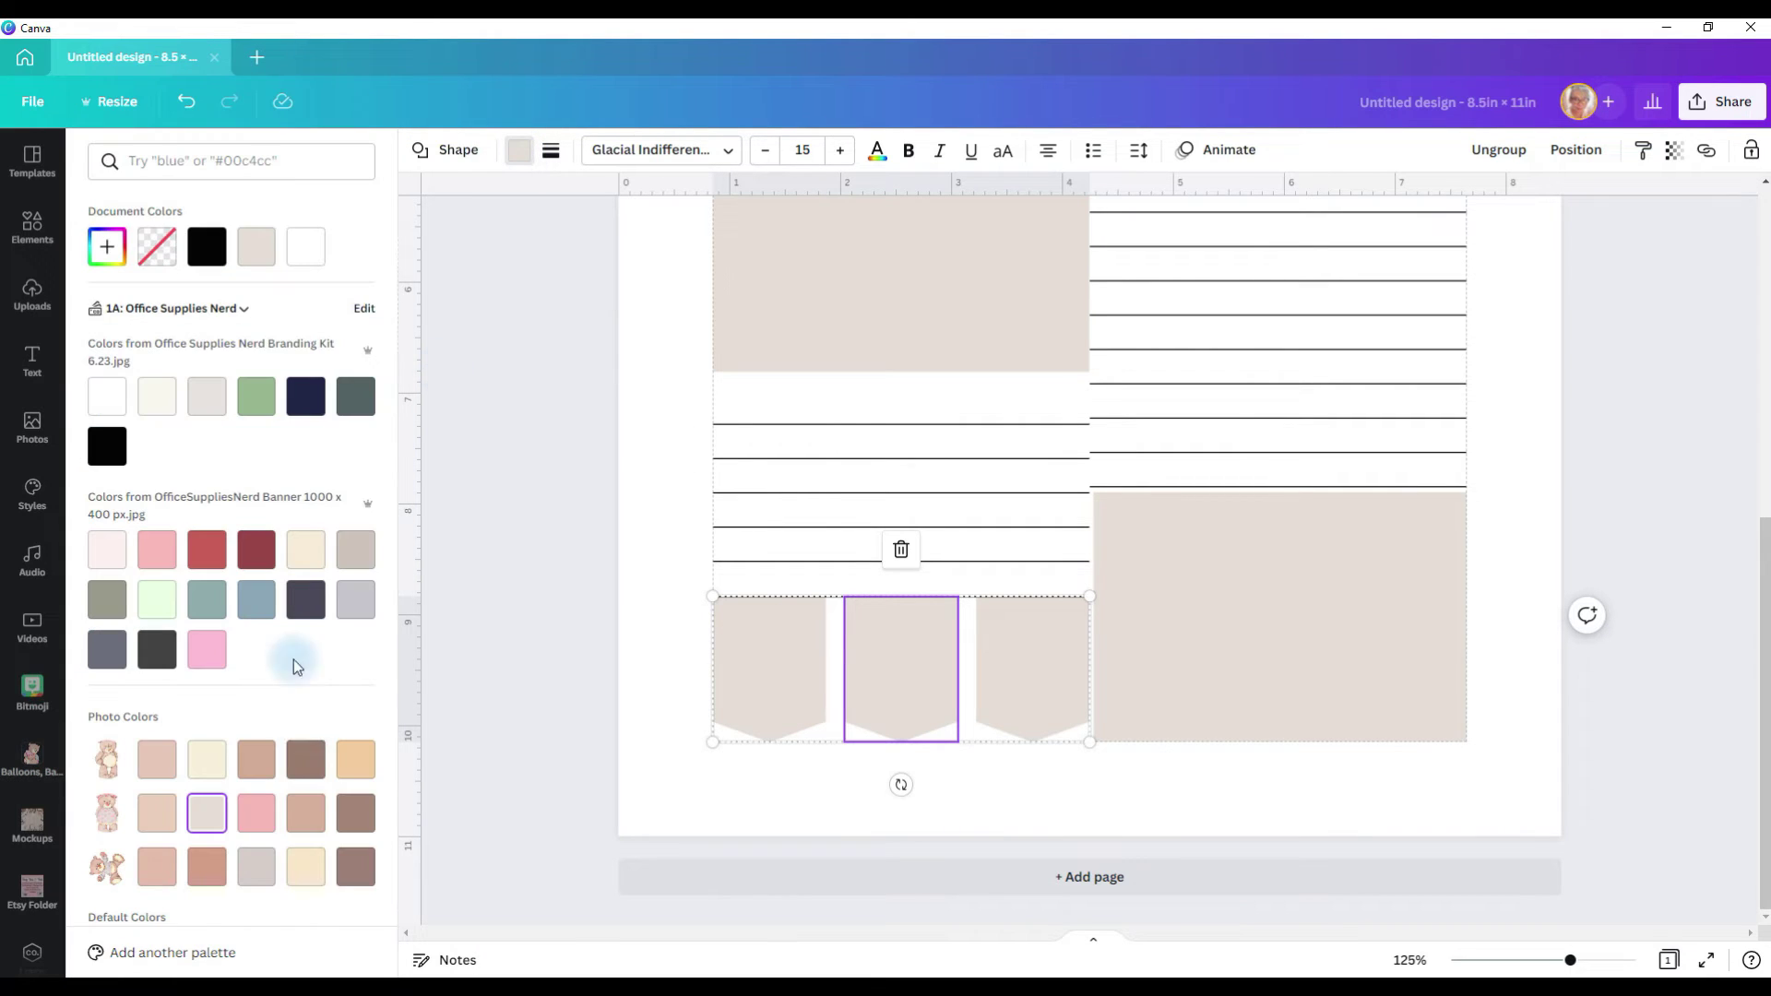
left_click(207, 759)
left_click(716, 684)
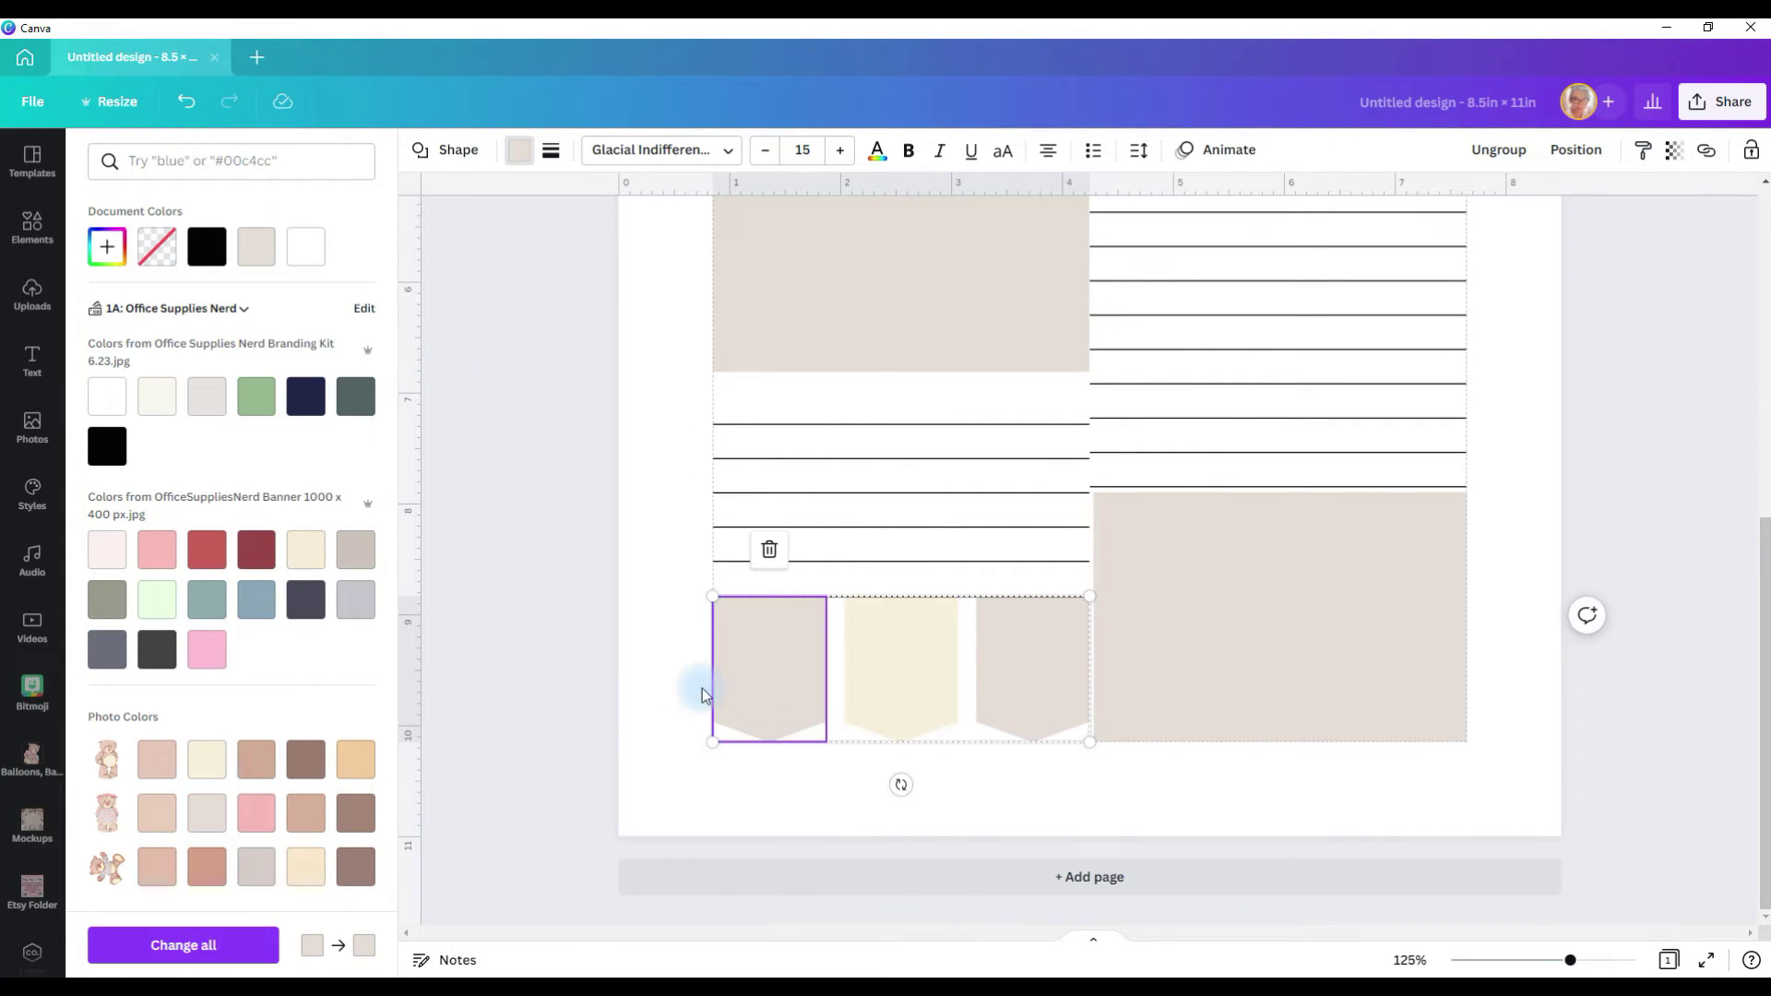
left_click(207, 759)
scroll(1597, 474, "up", 6)
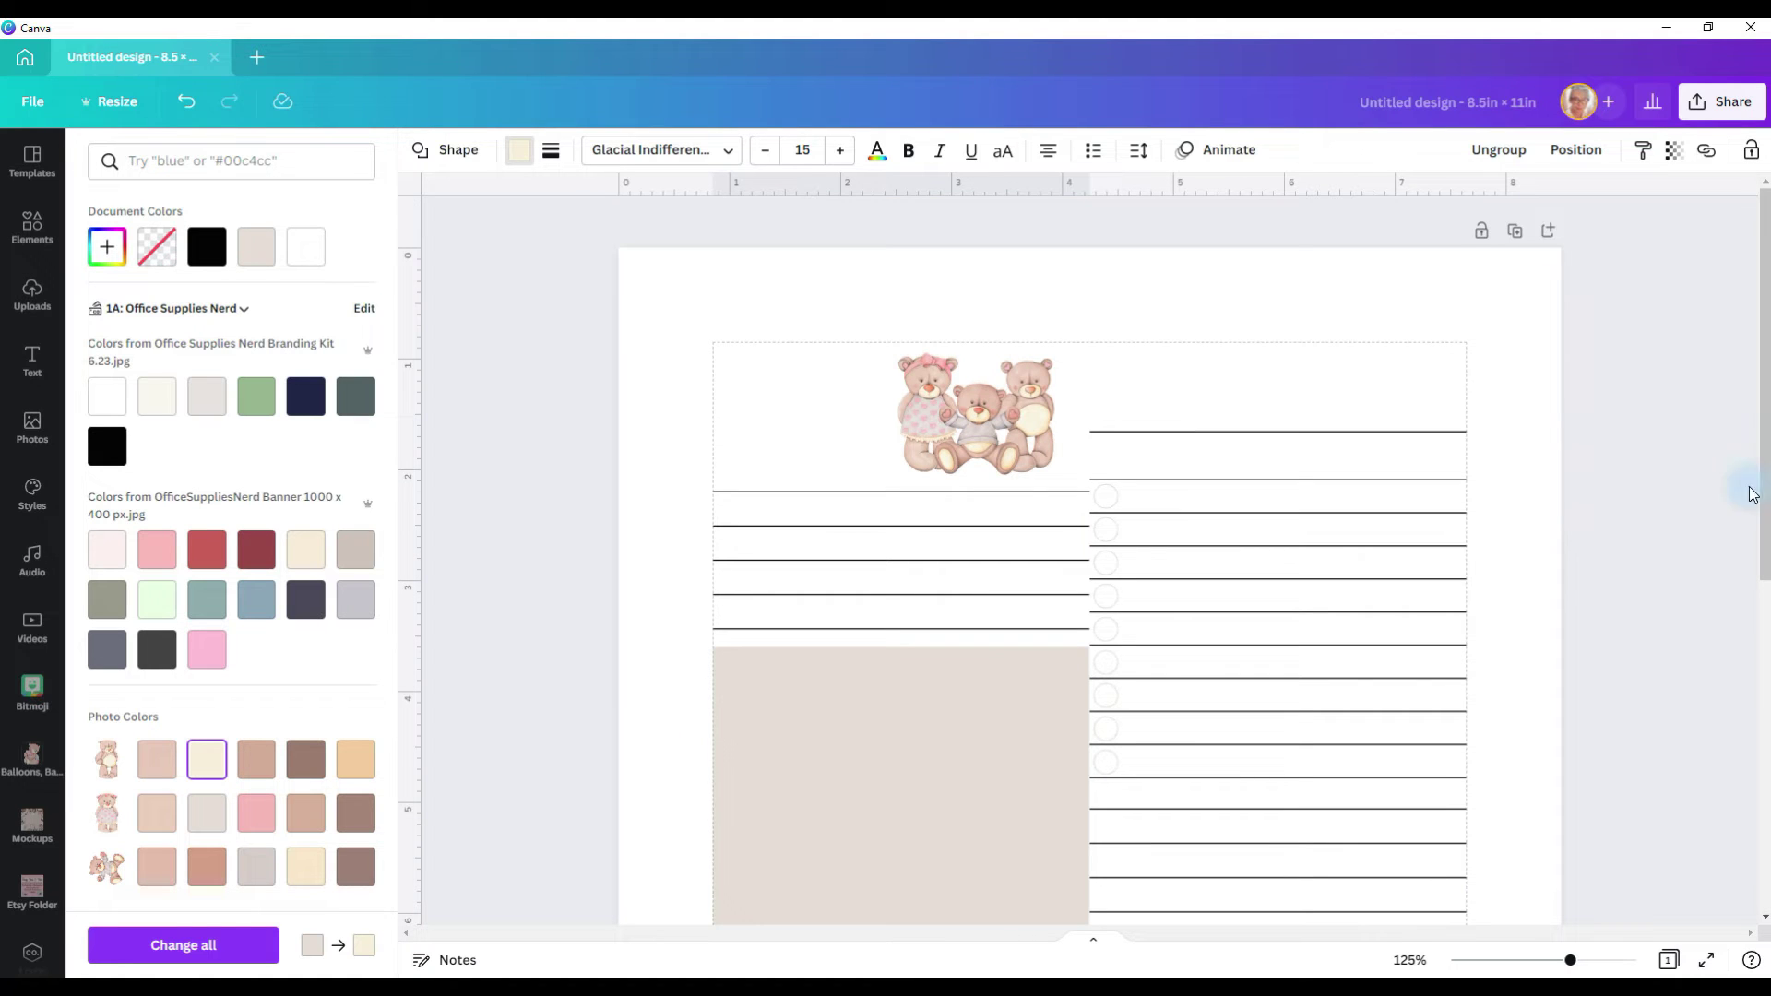
Add a subheading at the top-left with the pasted title, narrowed to wrap onto two lines
left_click(32, 360)
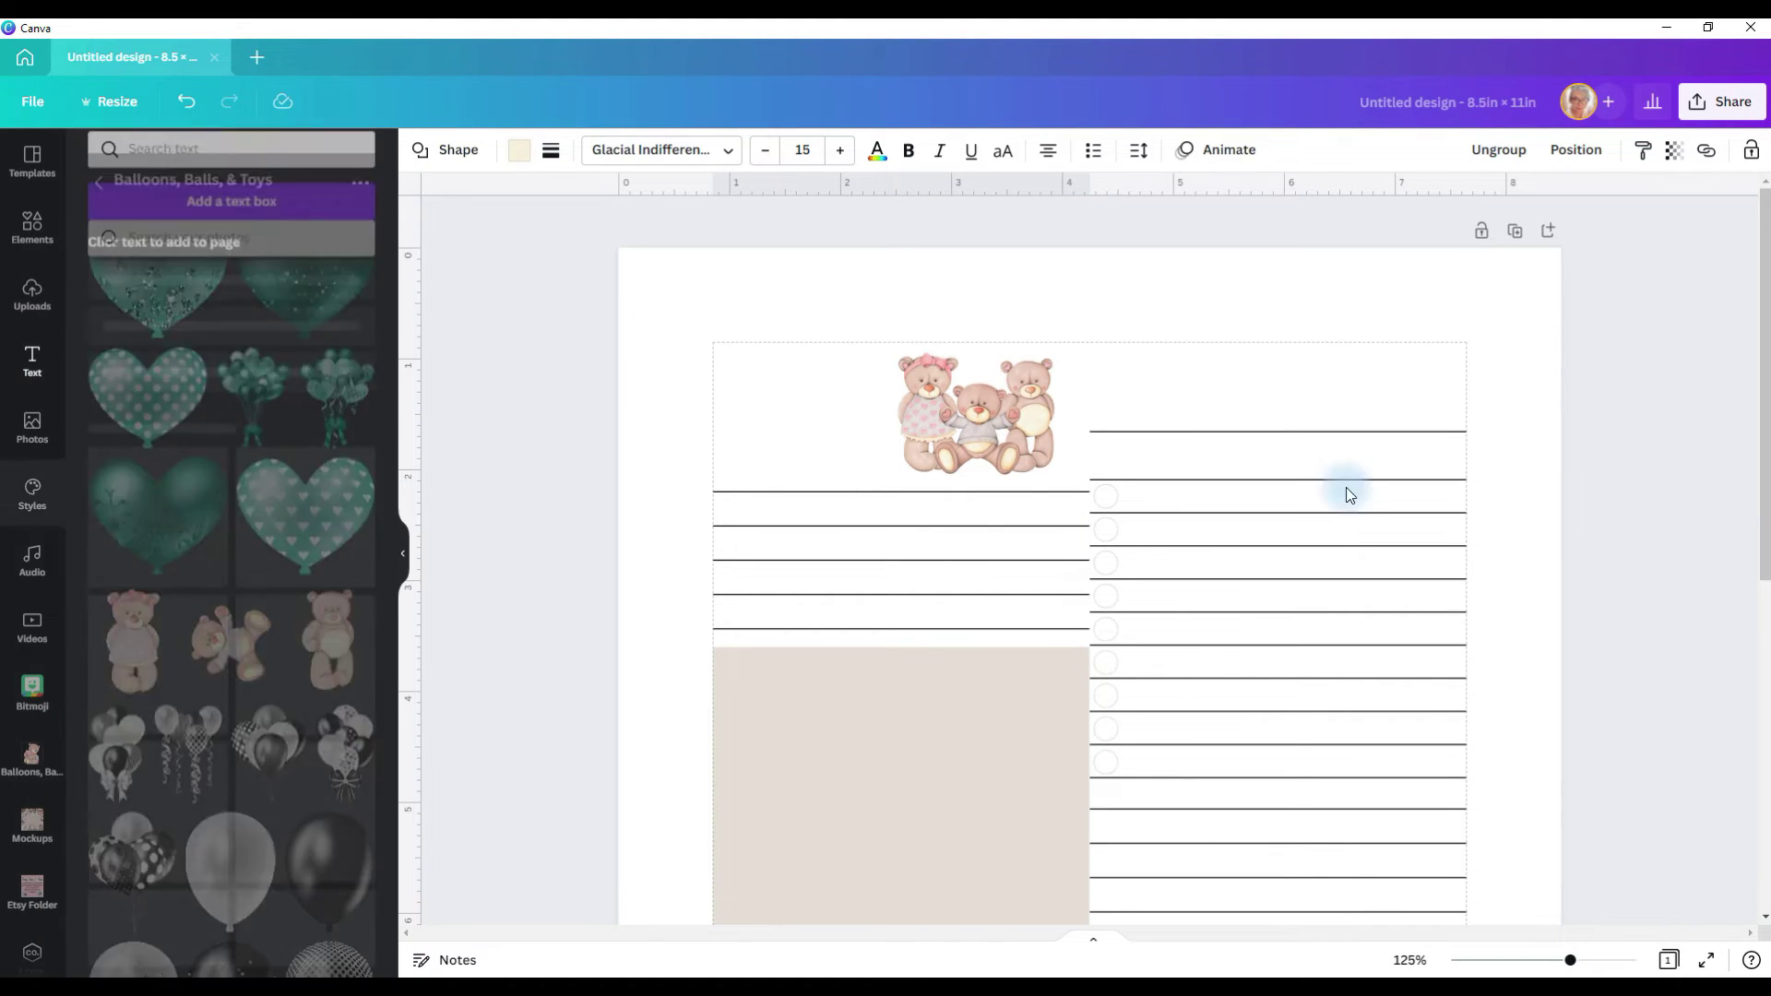
left_click(231, 355)
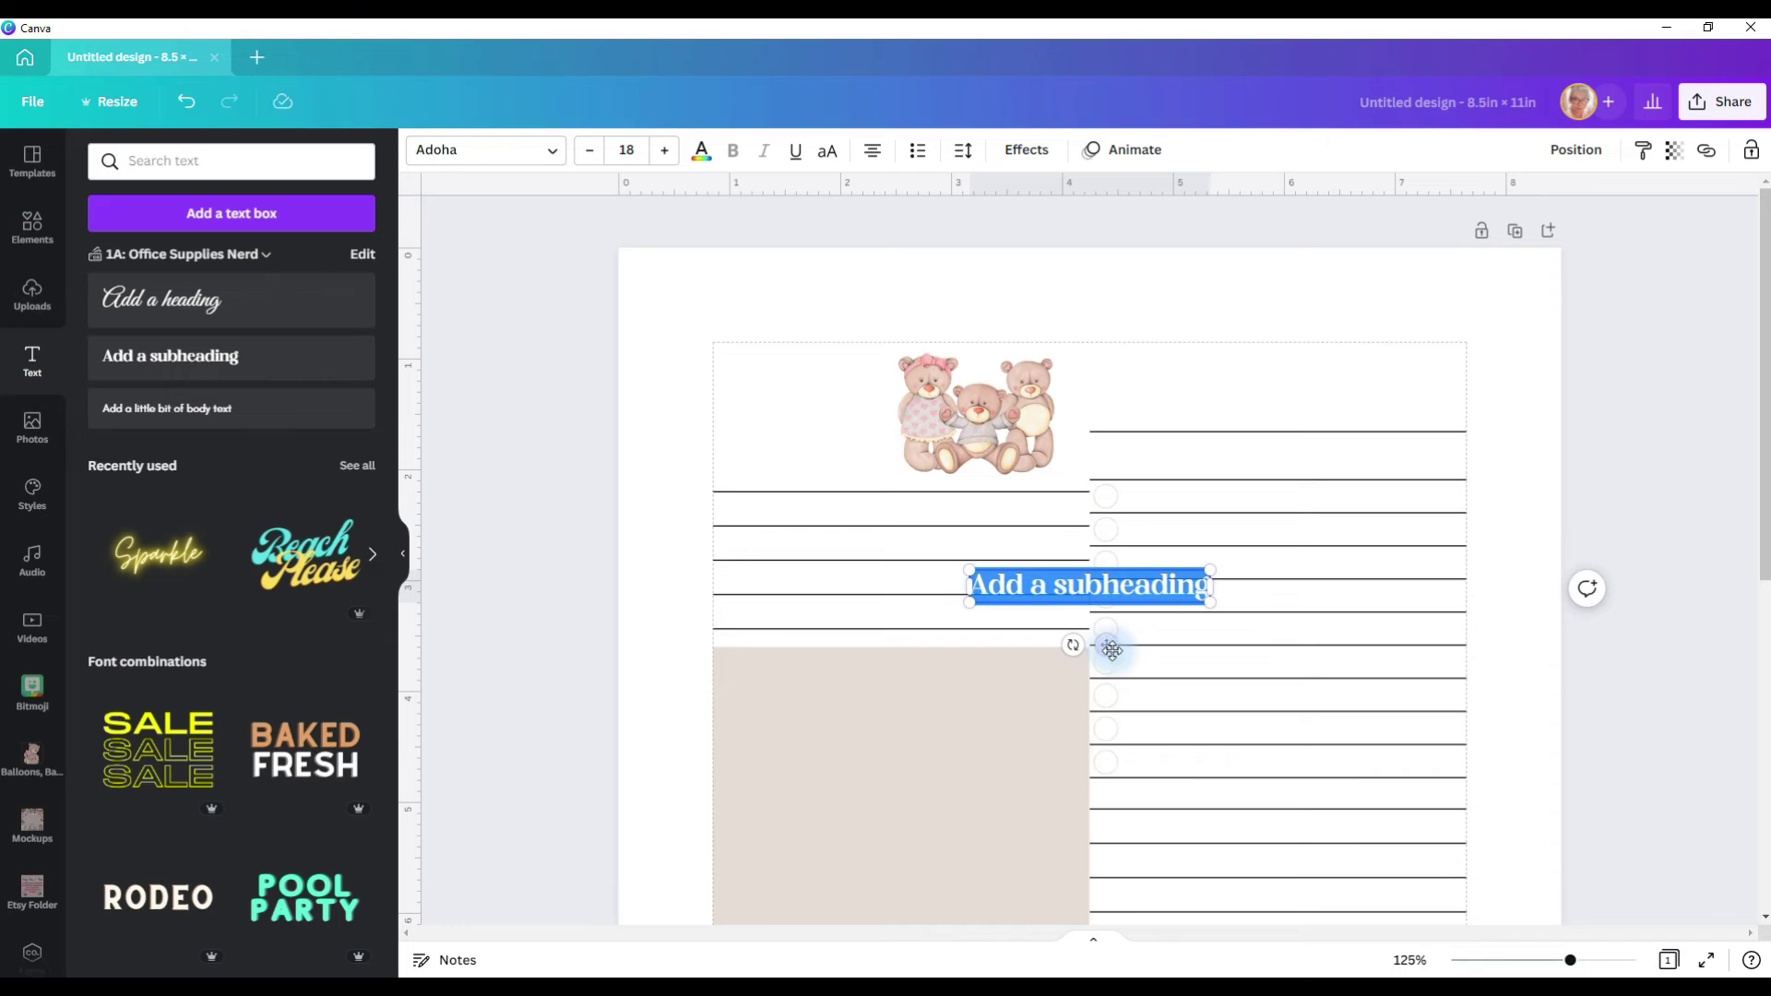
left_click_drag(1107, 645, 855, 420)
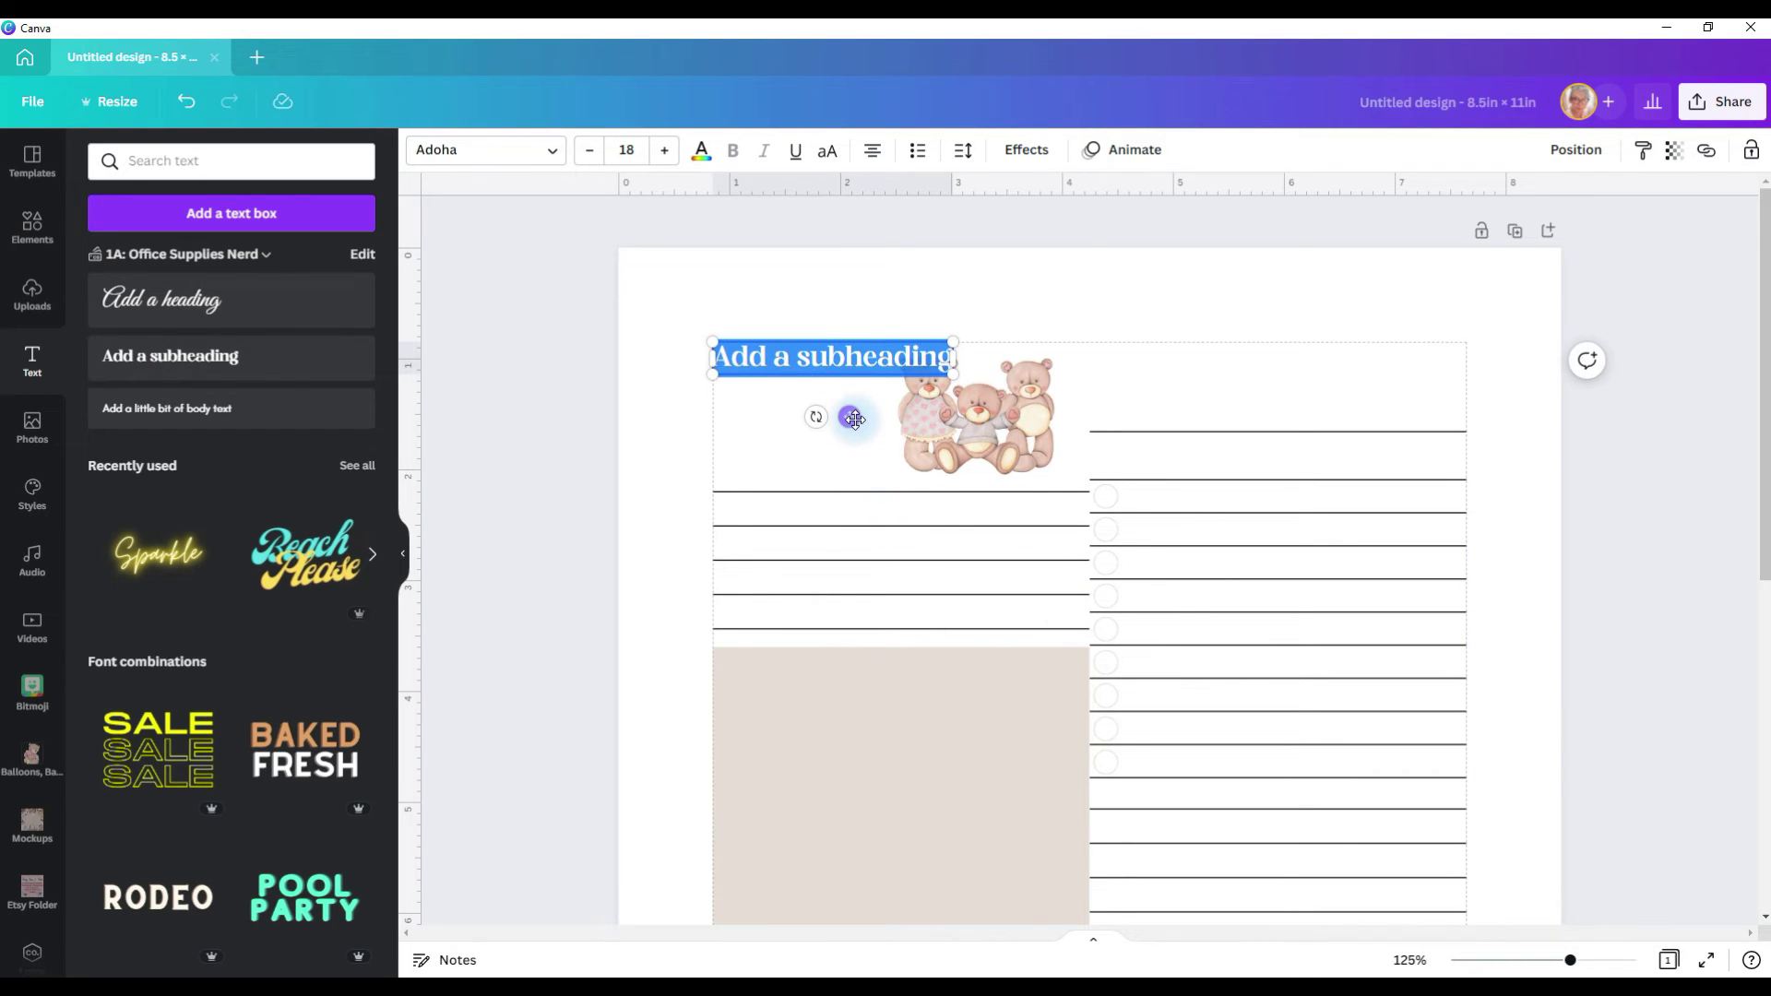
type("My Plan For The Day")
left_click_drag(962, 355, 890, 365)
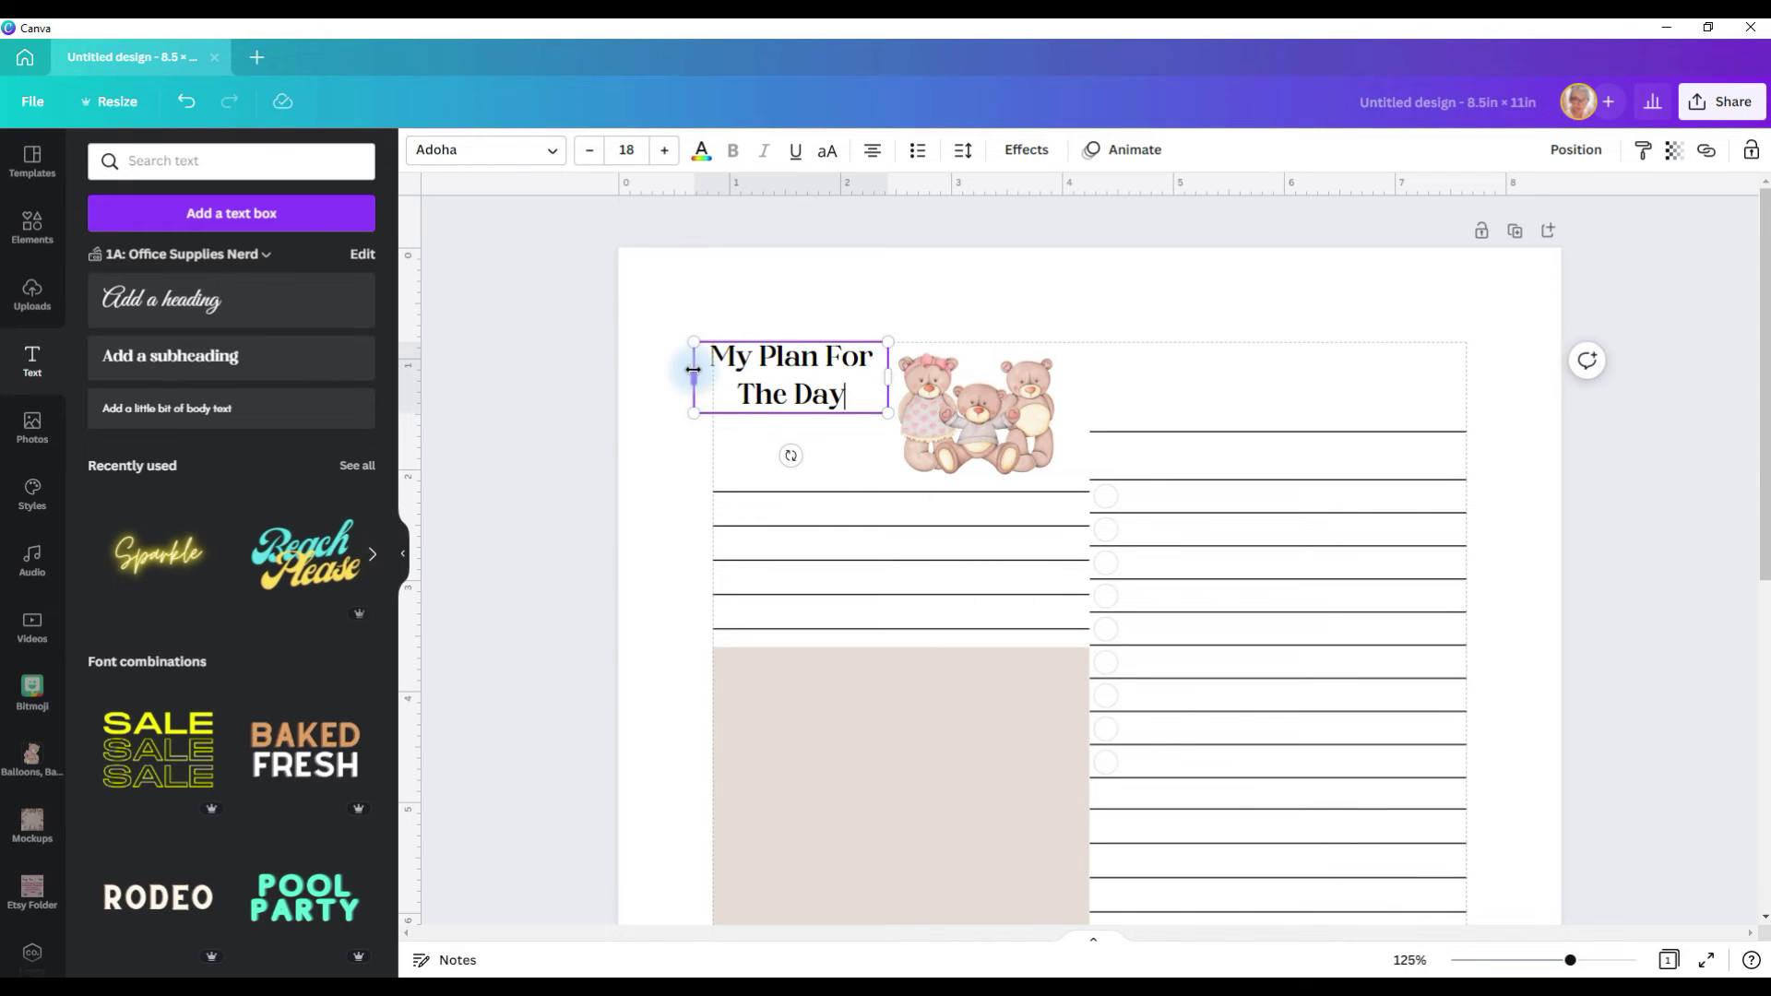
left_click_drag(696, 369, 712, 369)
Set the title in HungryChalk 36 with tighter line spacing and pink text
left_click(552, 151)
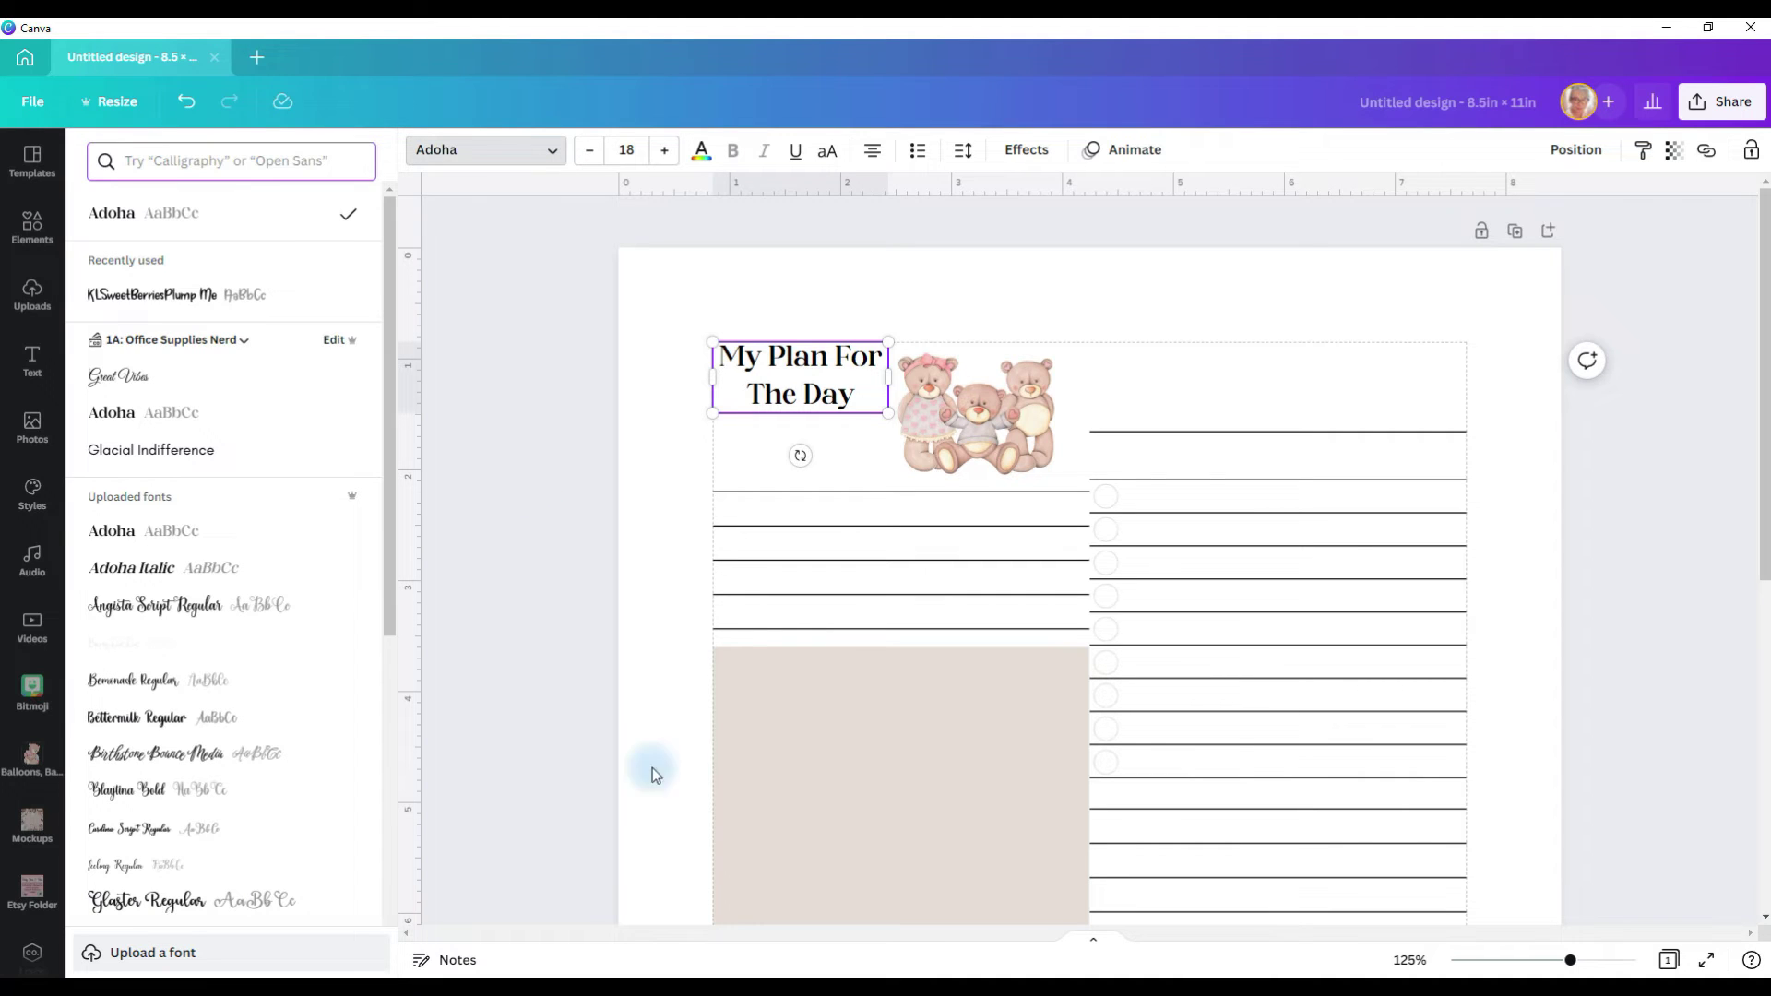
left_click(290, 342)
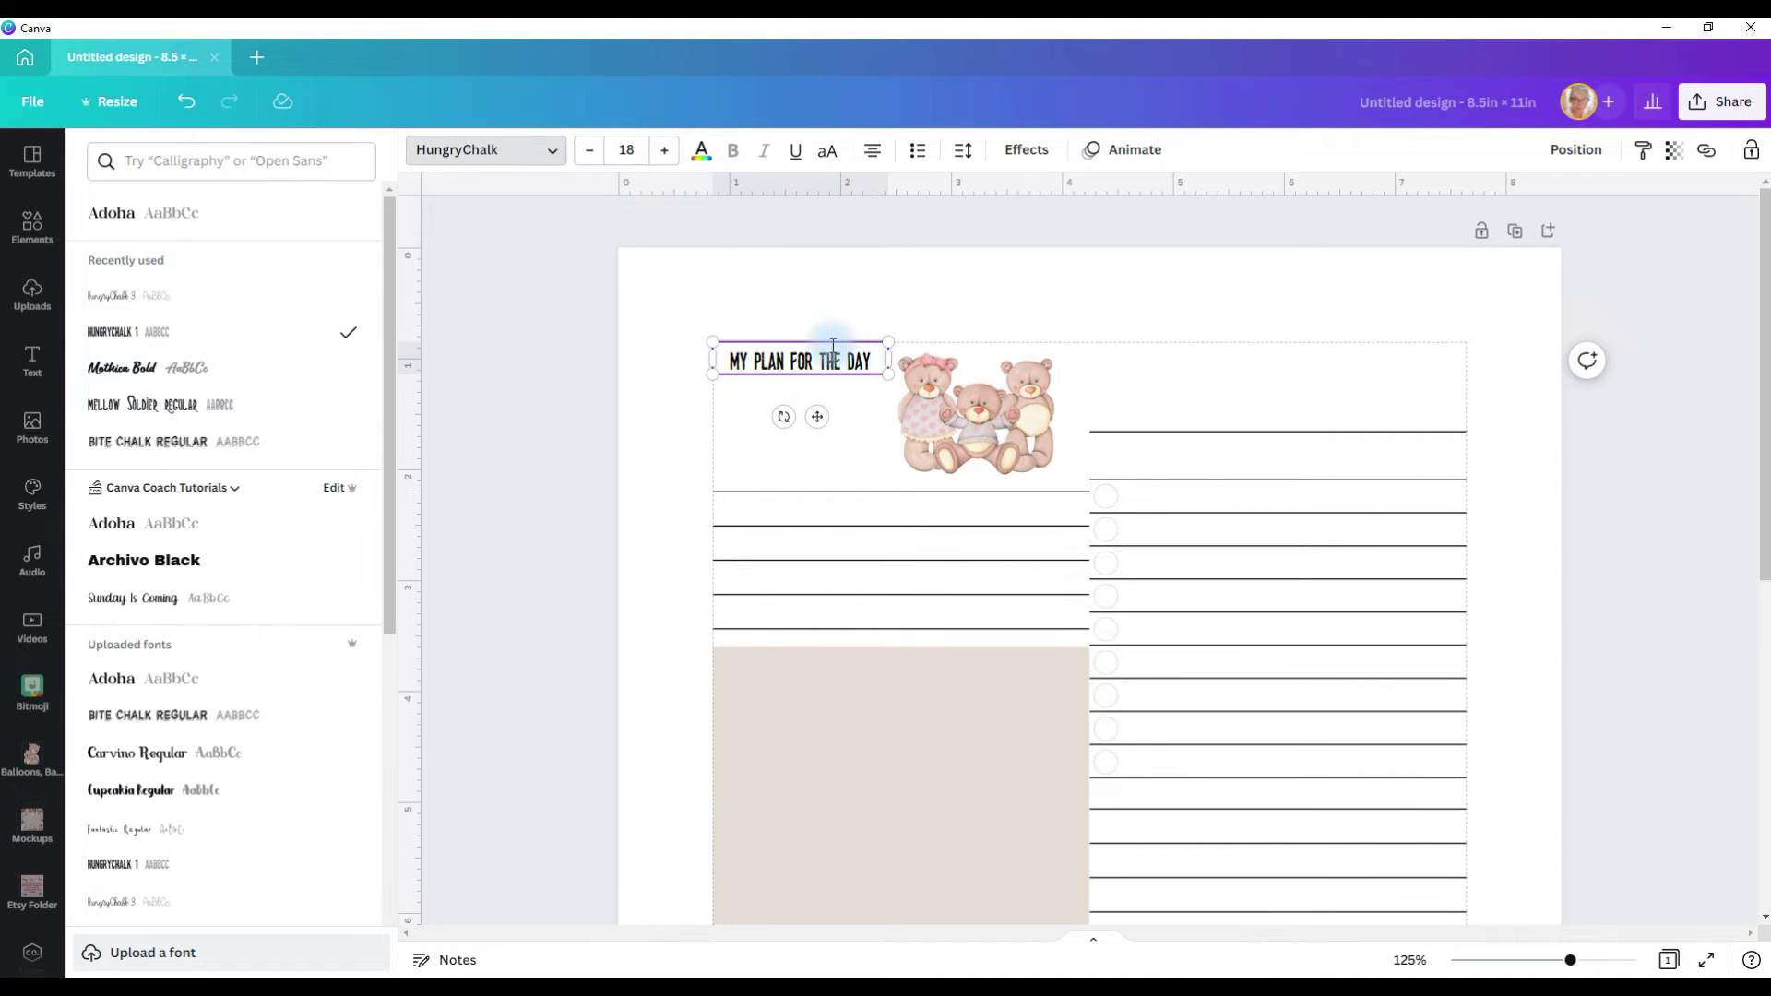
left_click(626, 150)
scroll(644, 569, "down", 2)
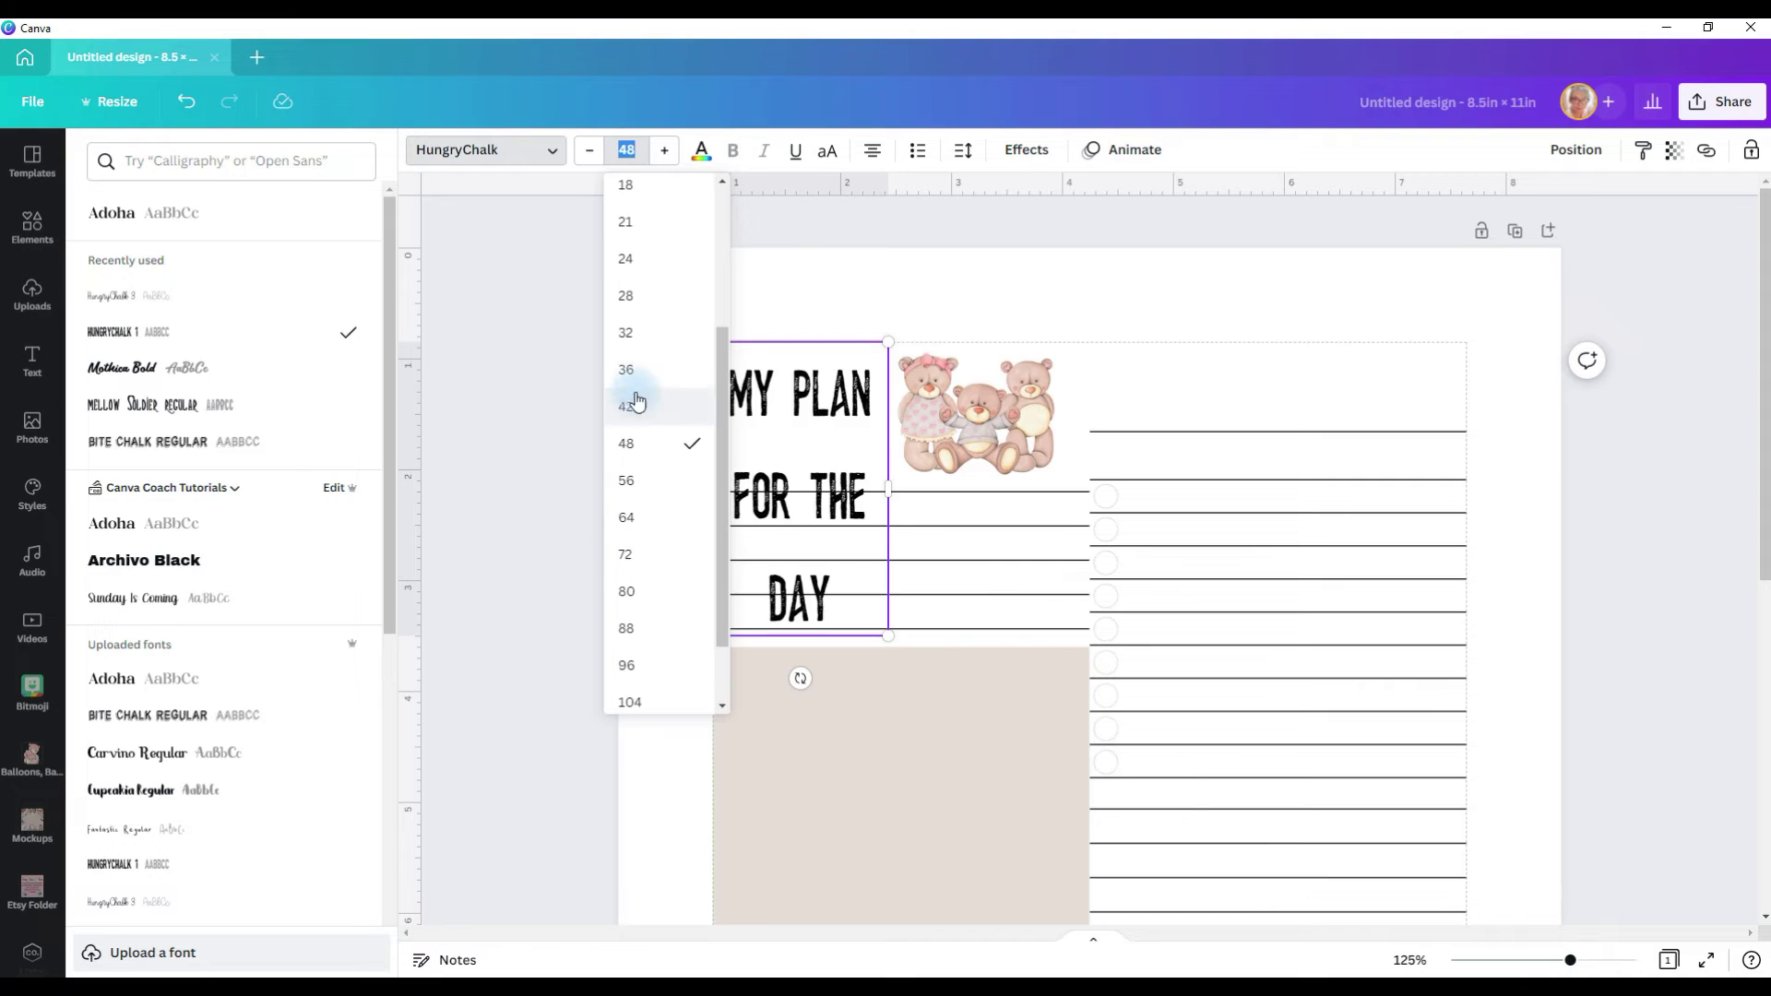
left_click(633, 382)
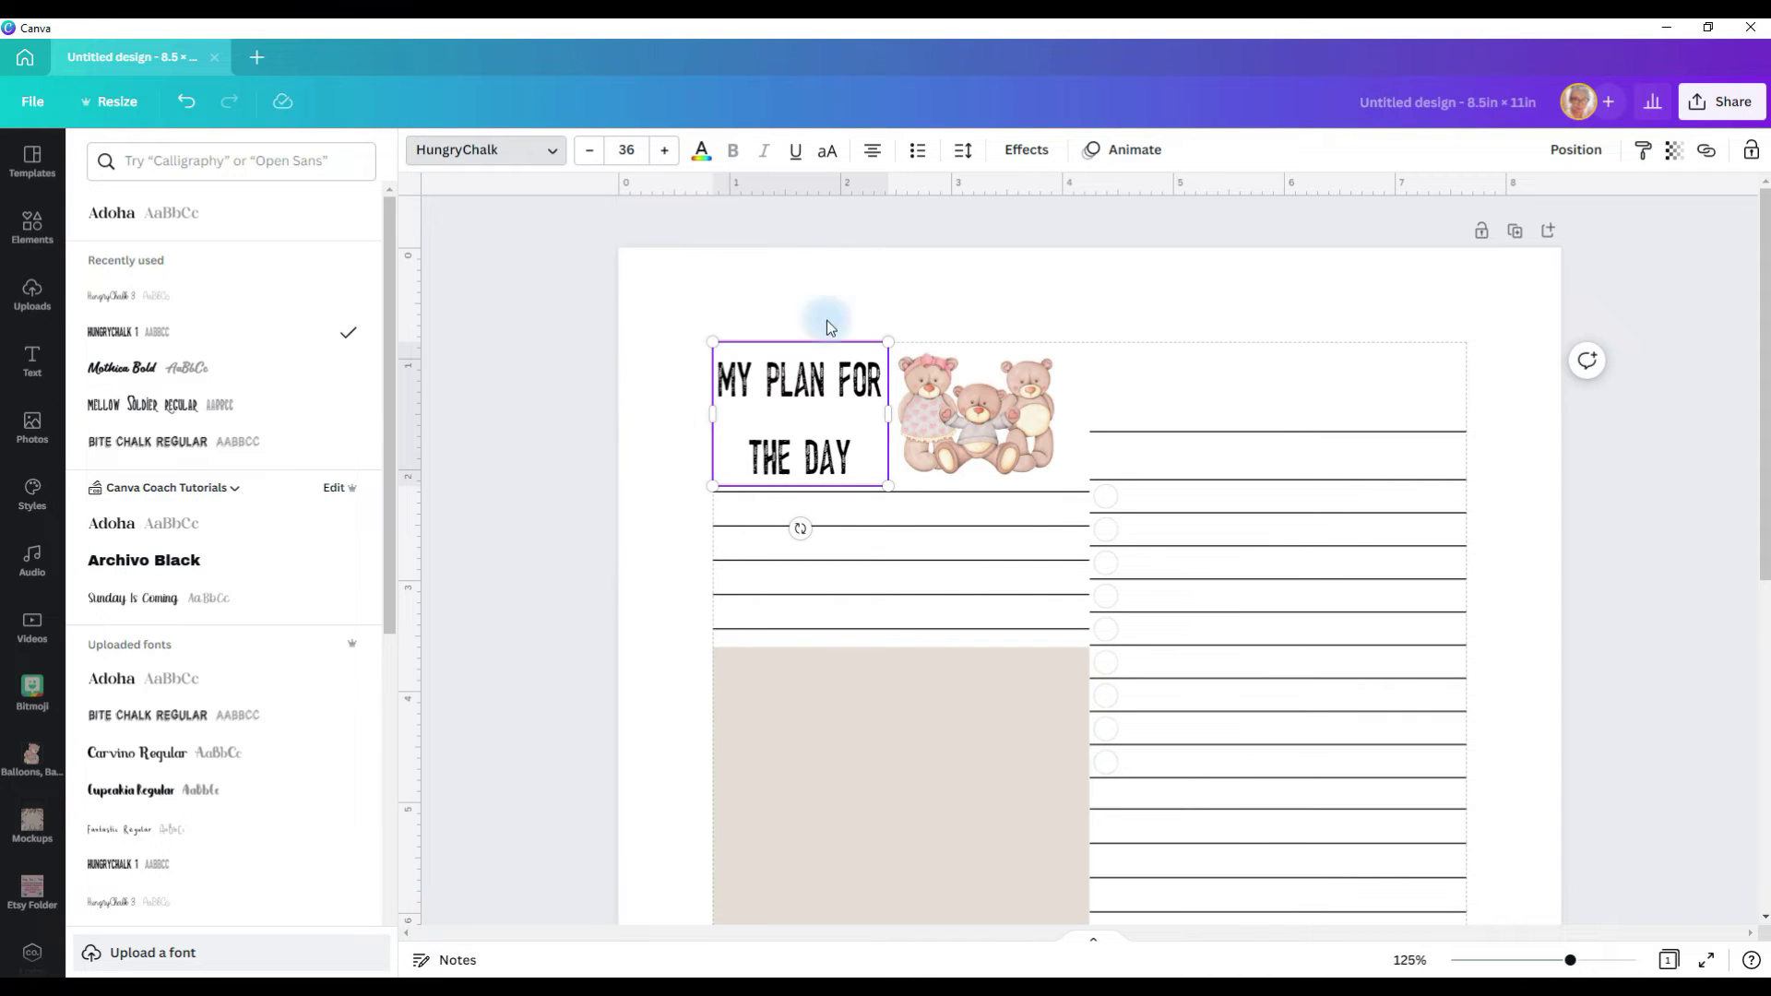
left_click(962, 149)
left_click_drag(1067, 285, 998, 282)
left_click(702, 153)
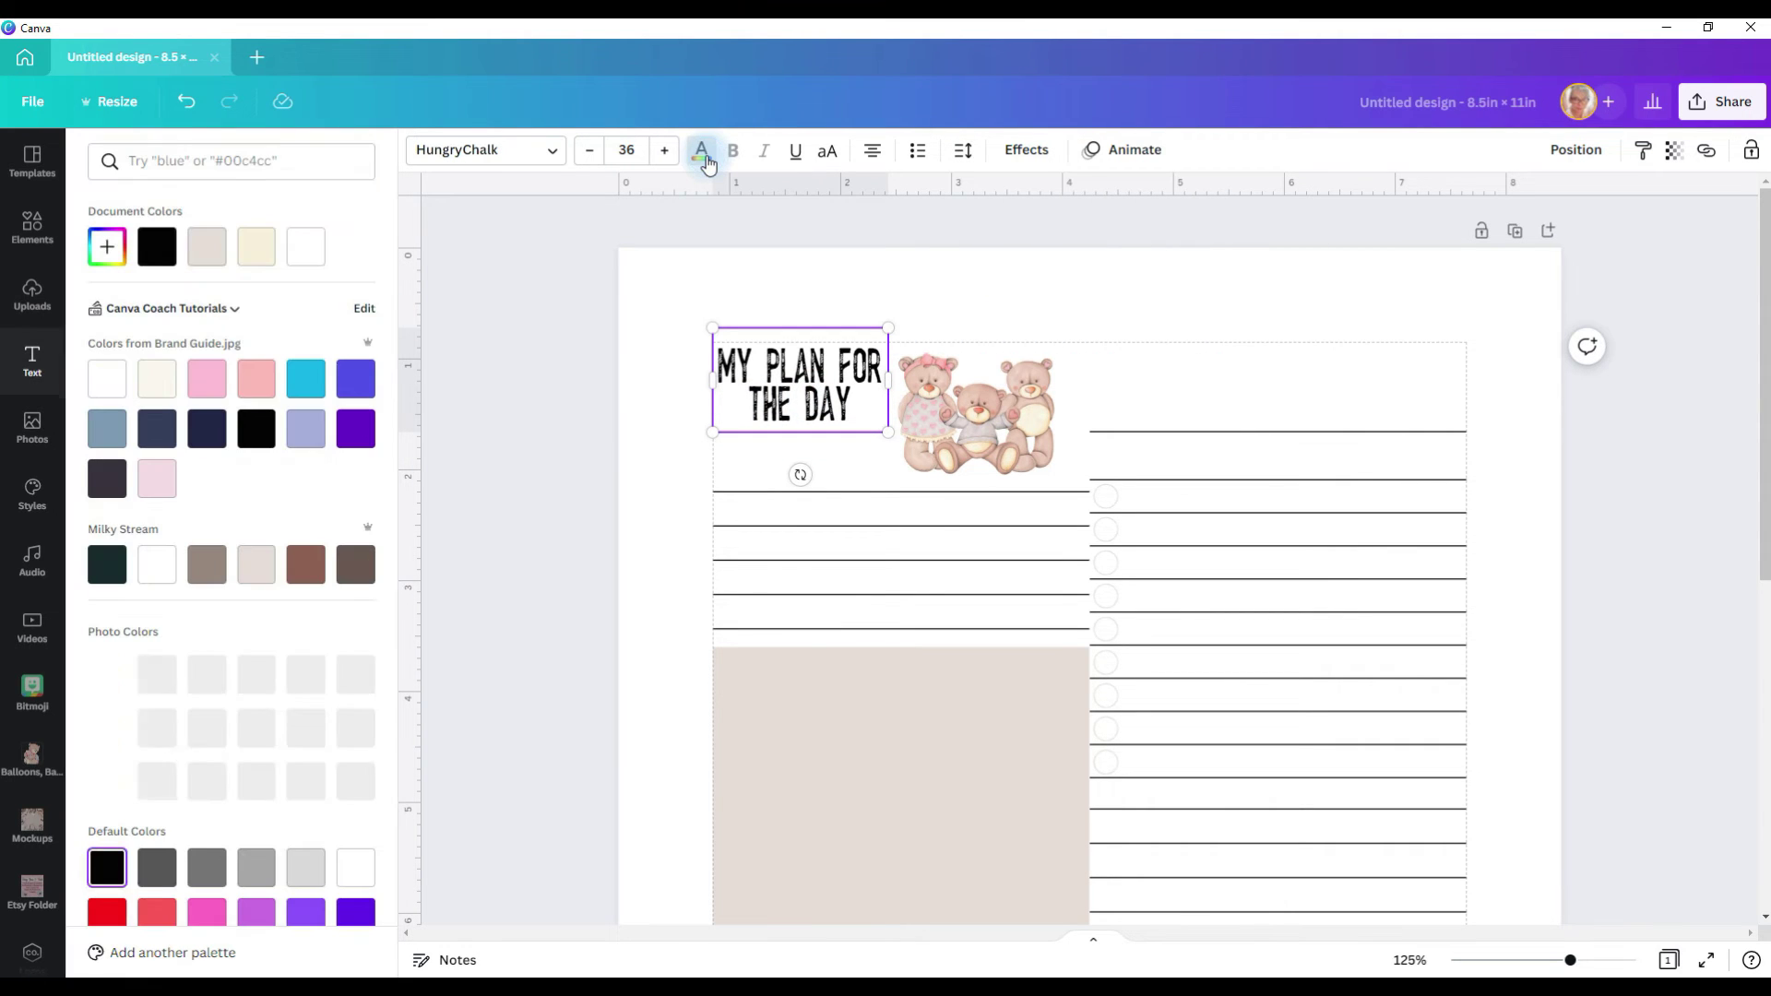
left_click(258, 736)
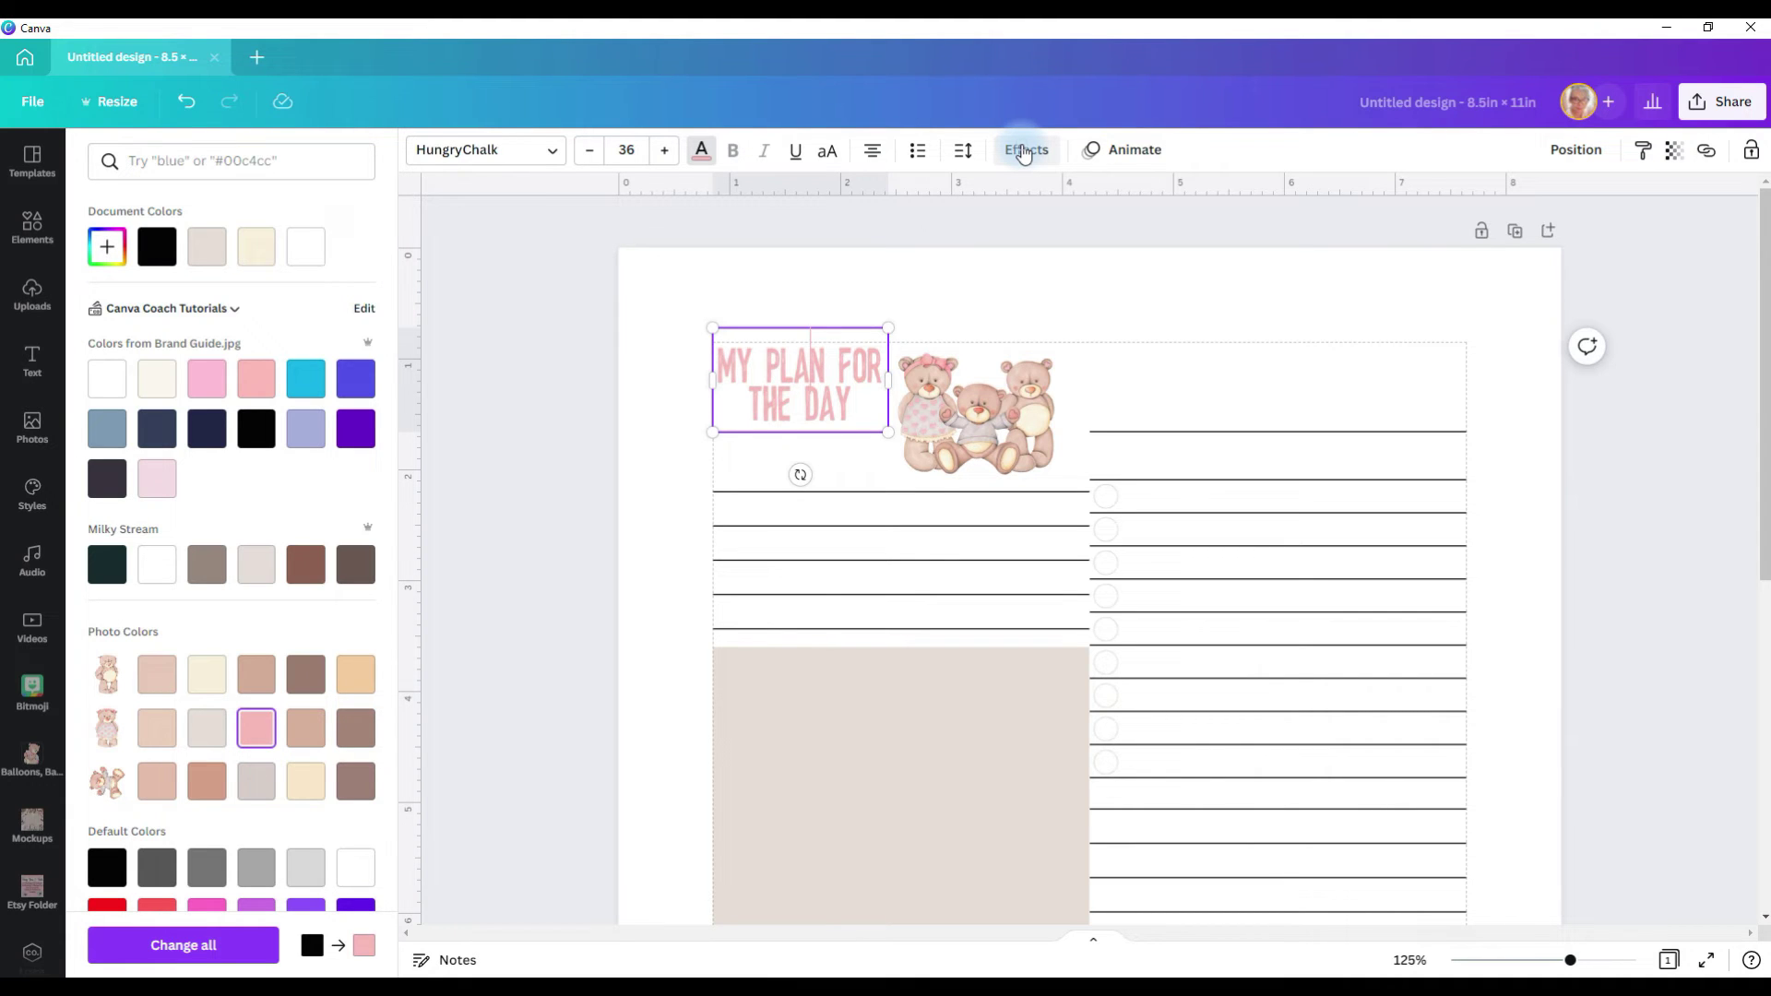
Give the title a brown drop shadow with offset 25
left_click(1024, 152)
left_click(227, 274)
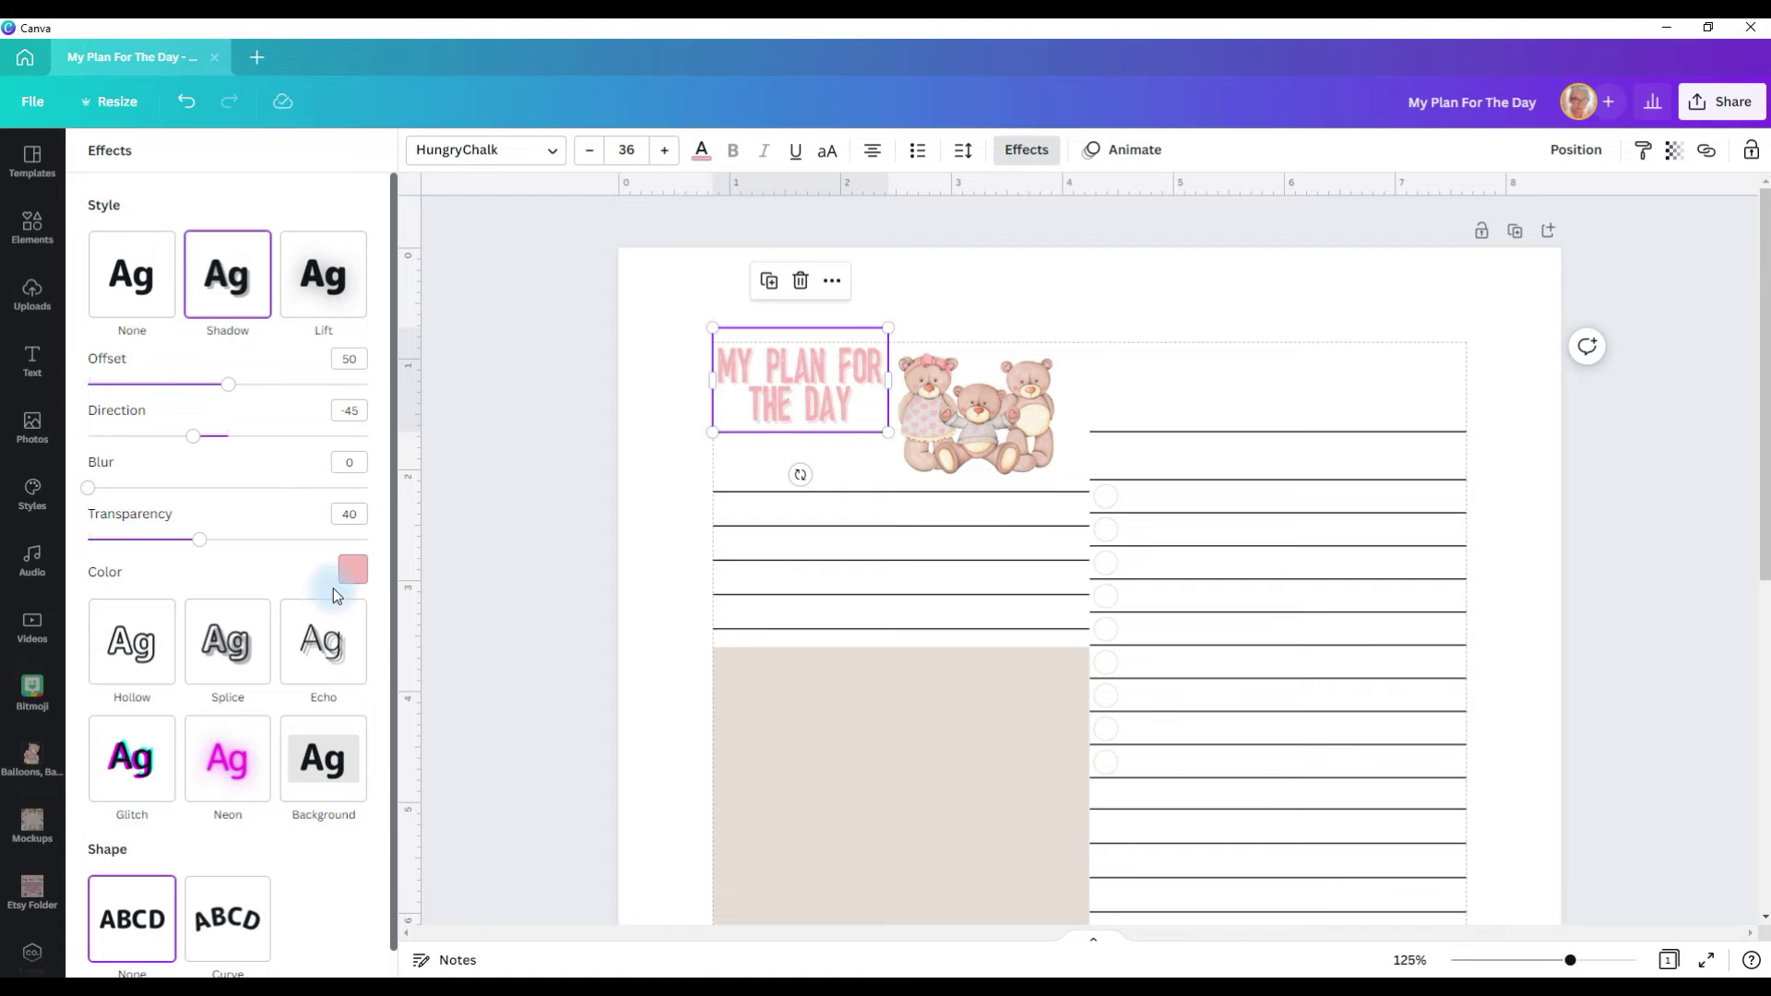
left_click(365, 572)
scroll(277, 780, "down", 3)
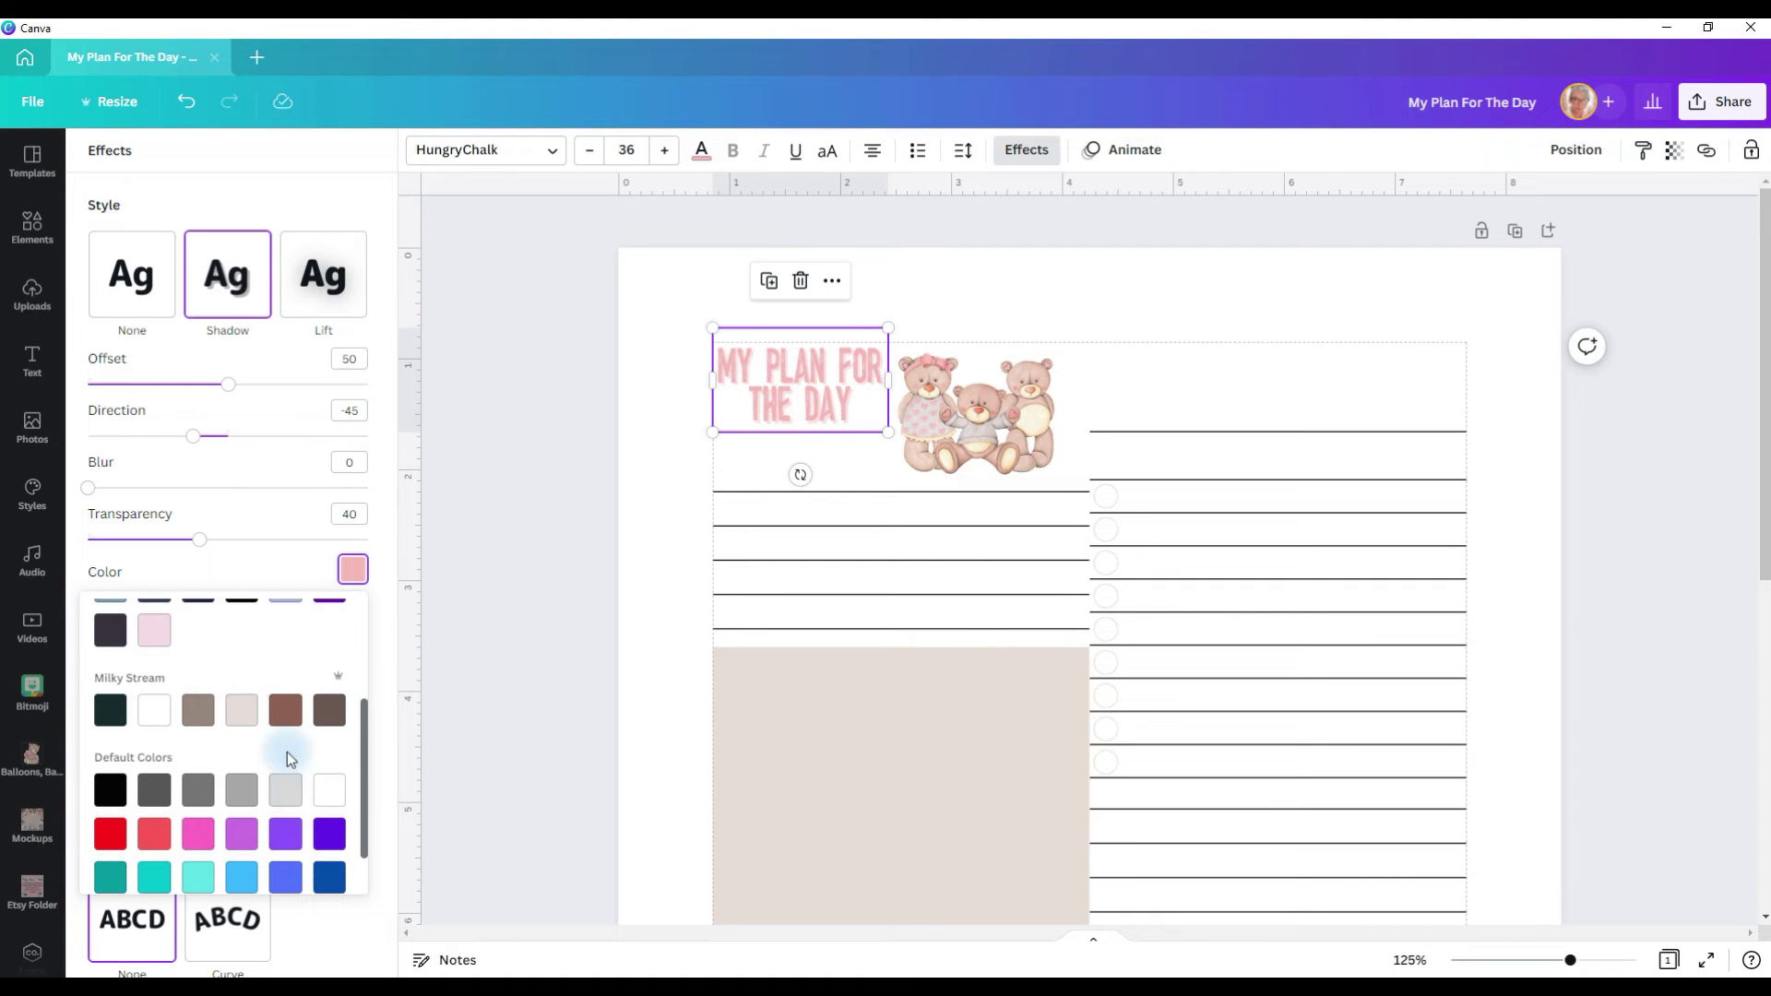
left_click(286, 710)
left_click_drag(228, 384, 159, 383)
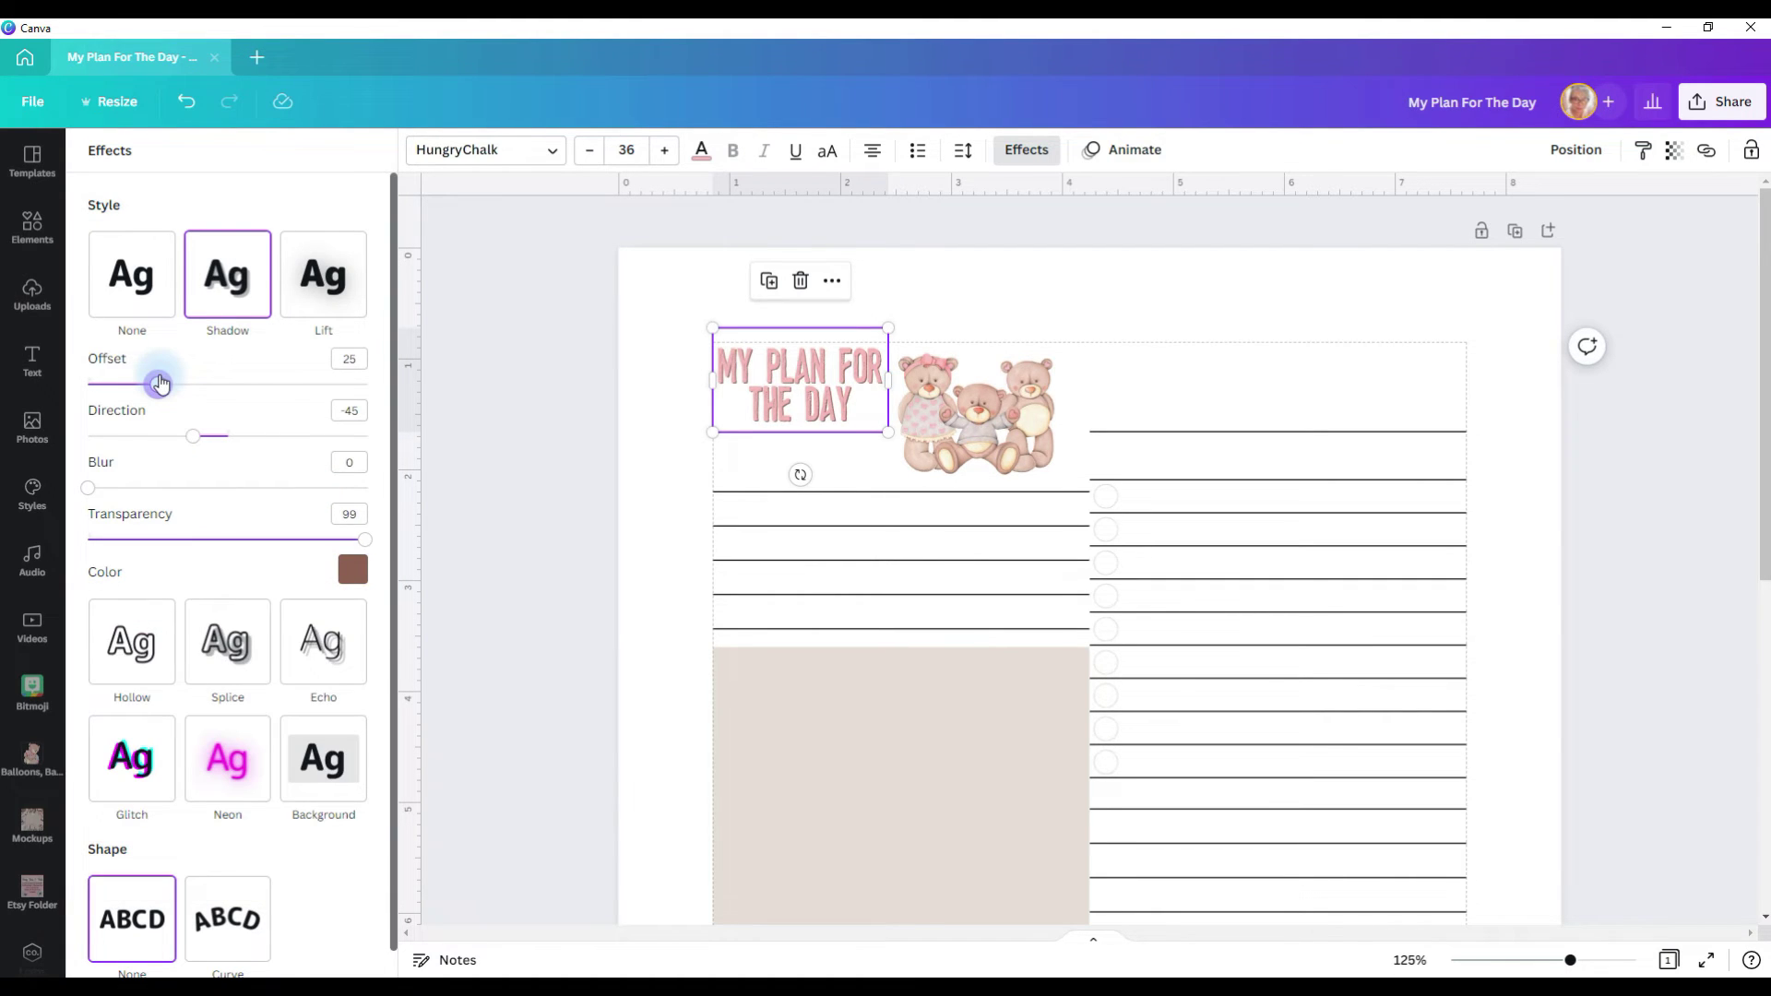
left_click(853, 415)
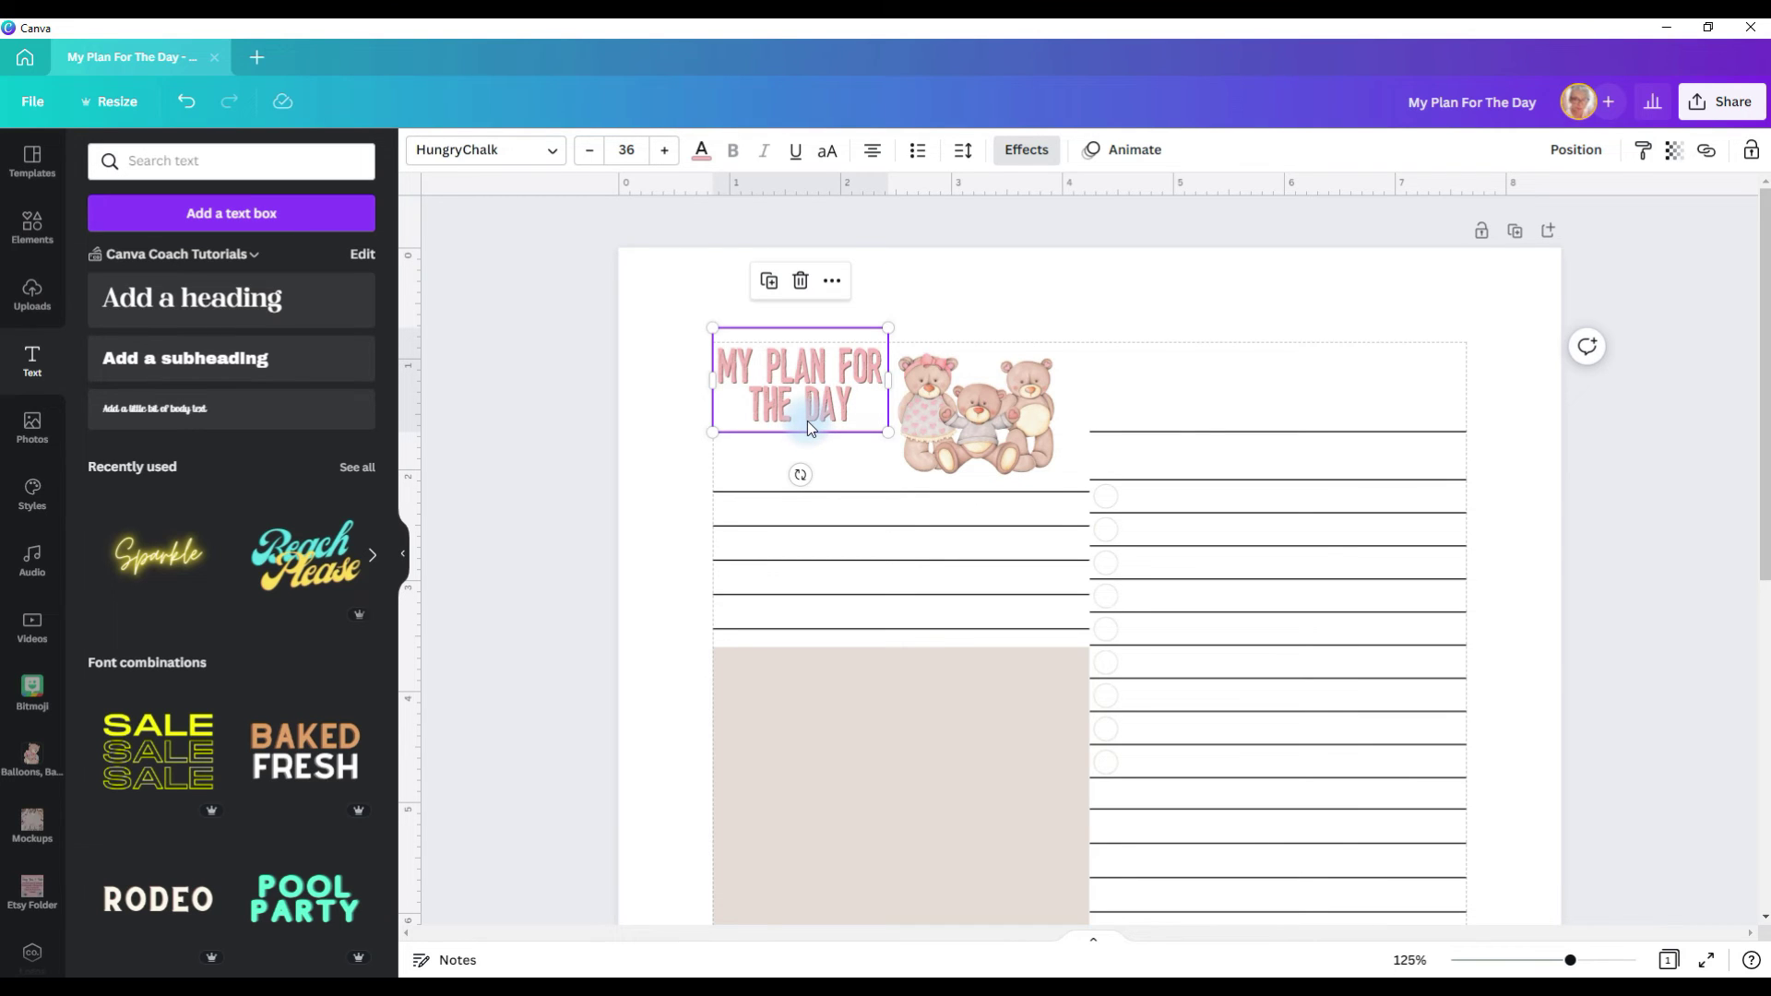
Copy the title below itself, retype it as 'GOALS FOR THE DAY' and widen it to one line
left_click_drag(806, 420, 861, 482)
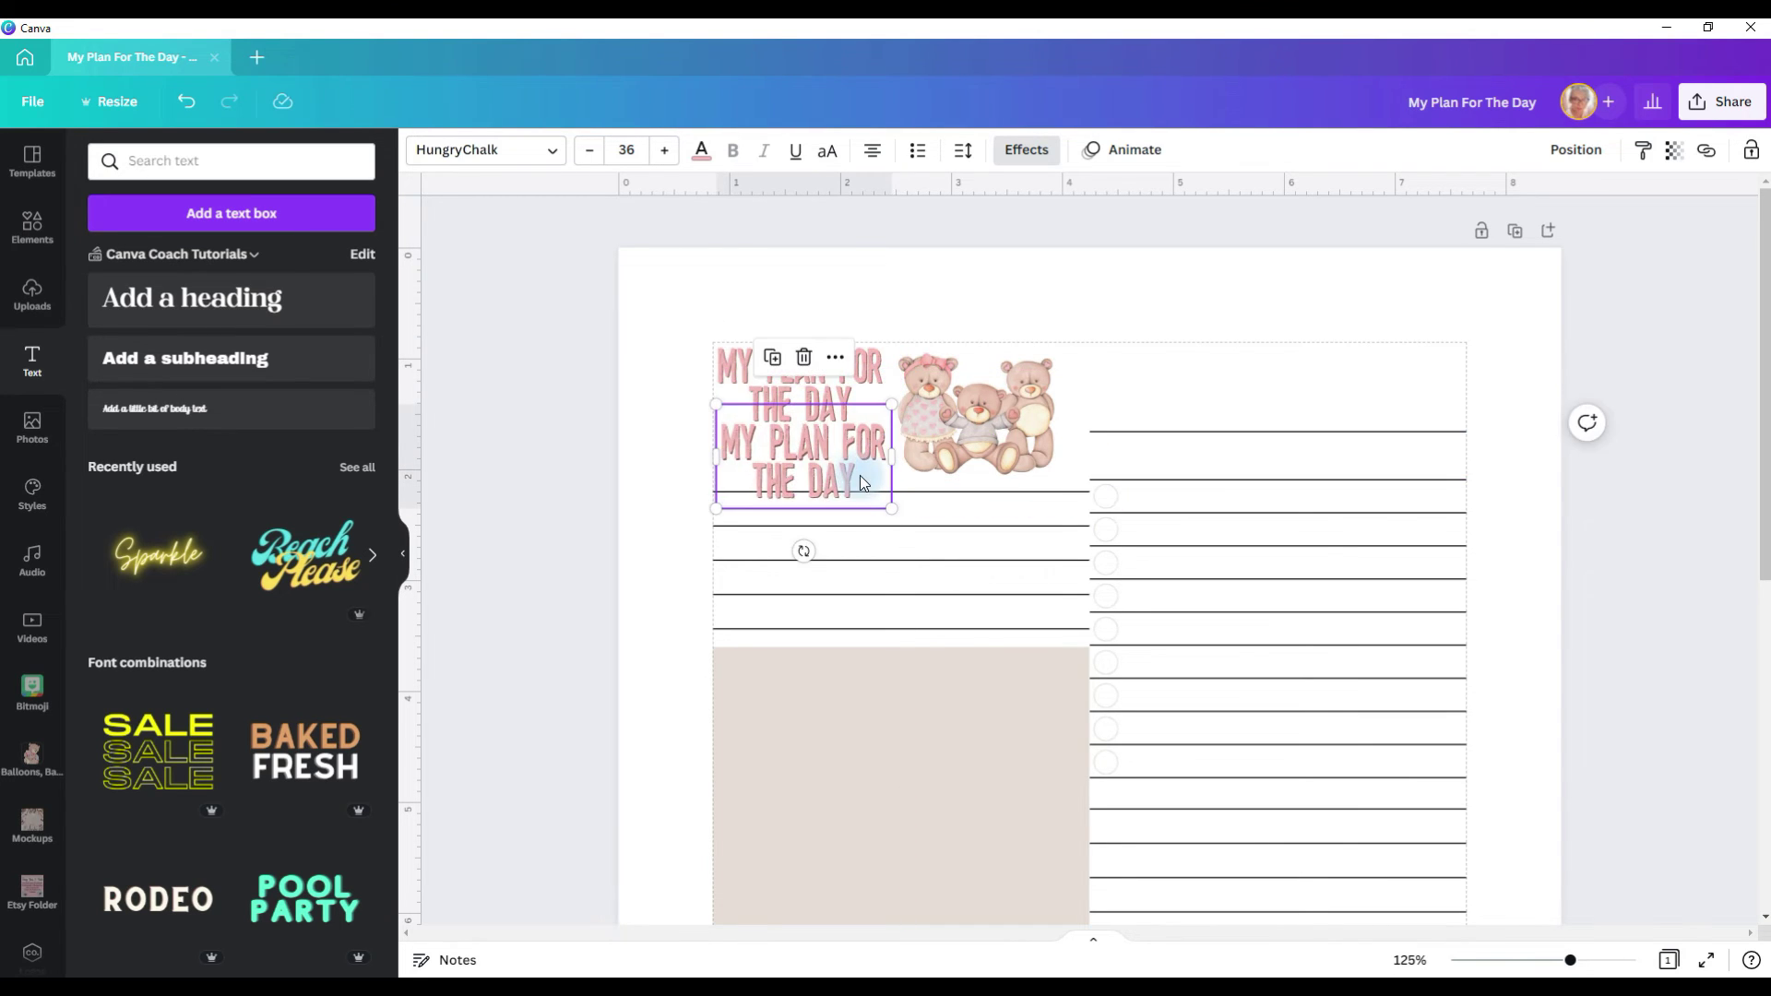
double_click(797, 474)
type("G")
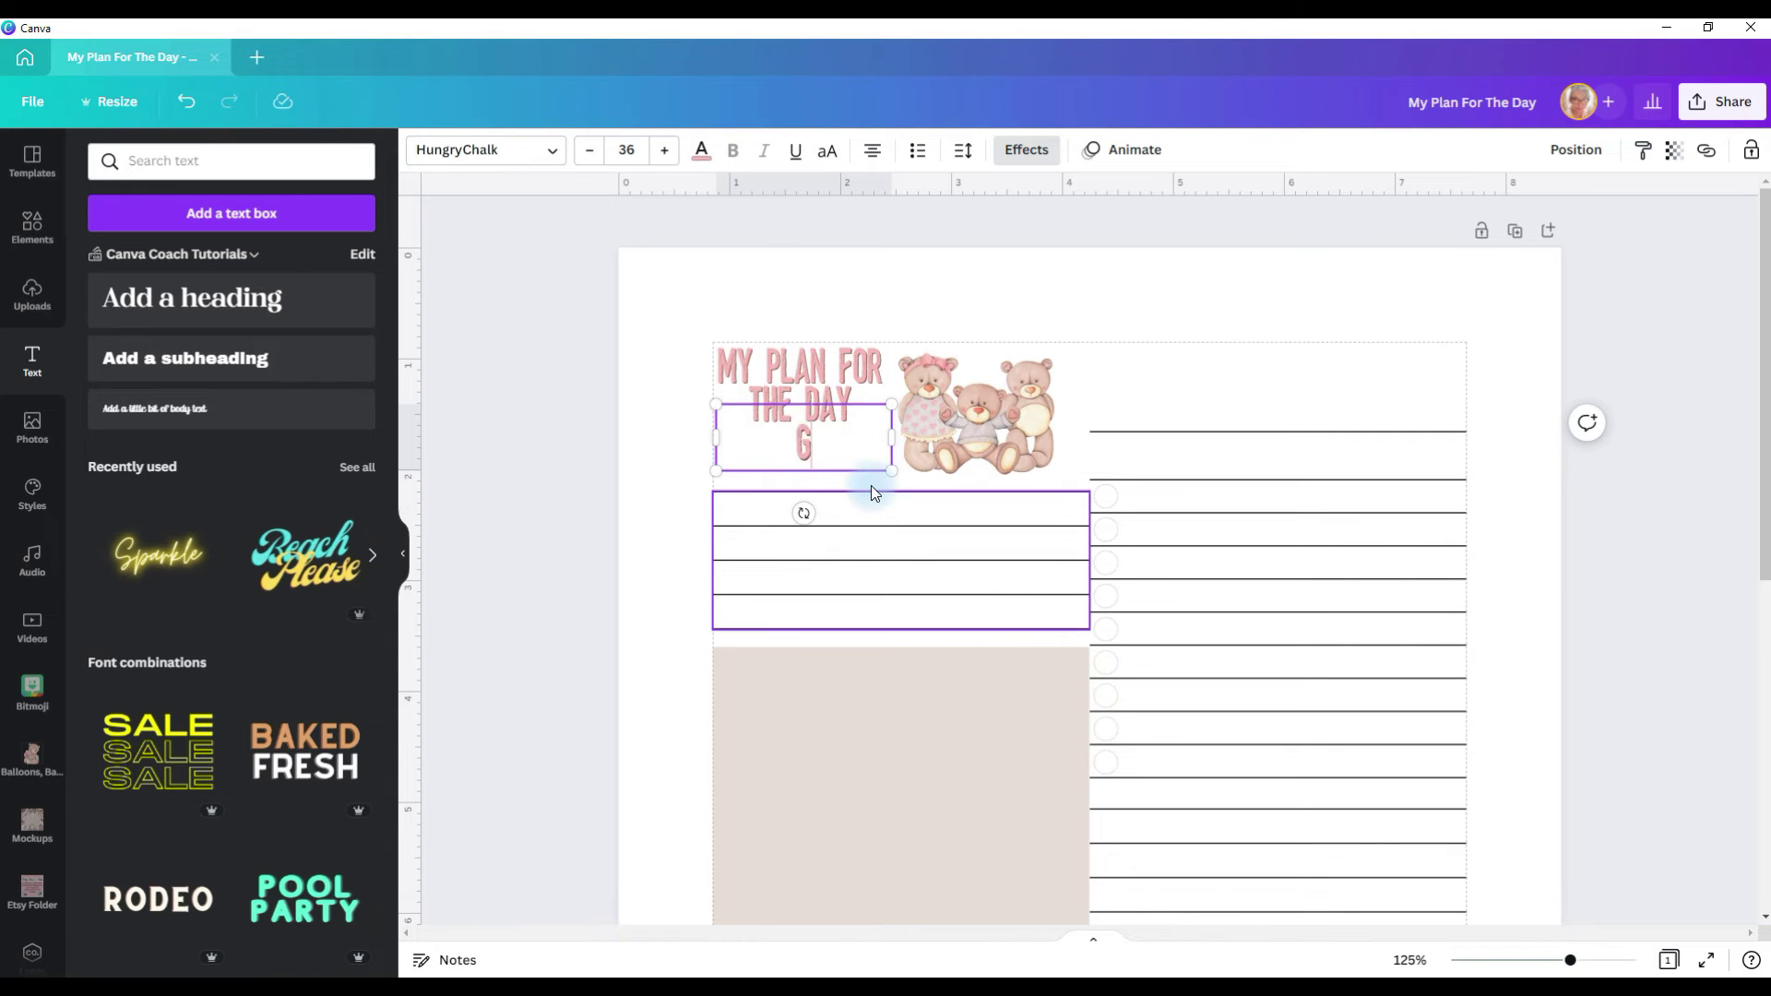
type("OALS FOR THE DAY")
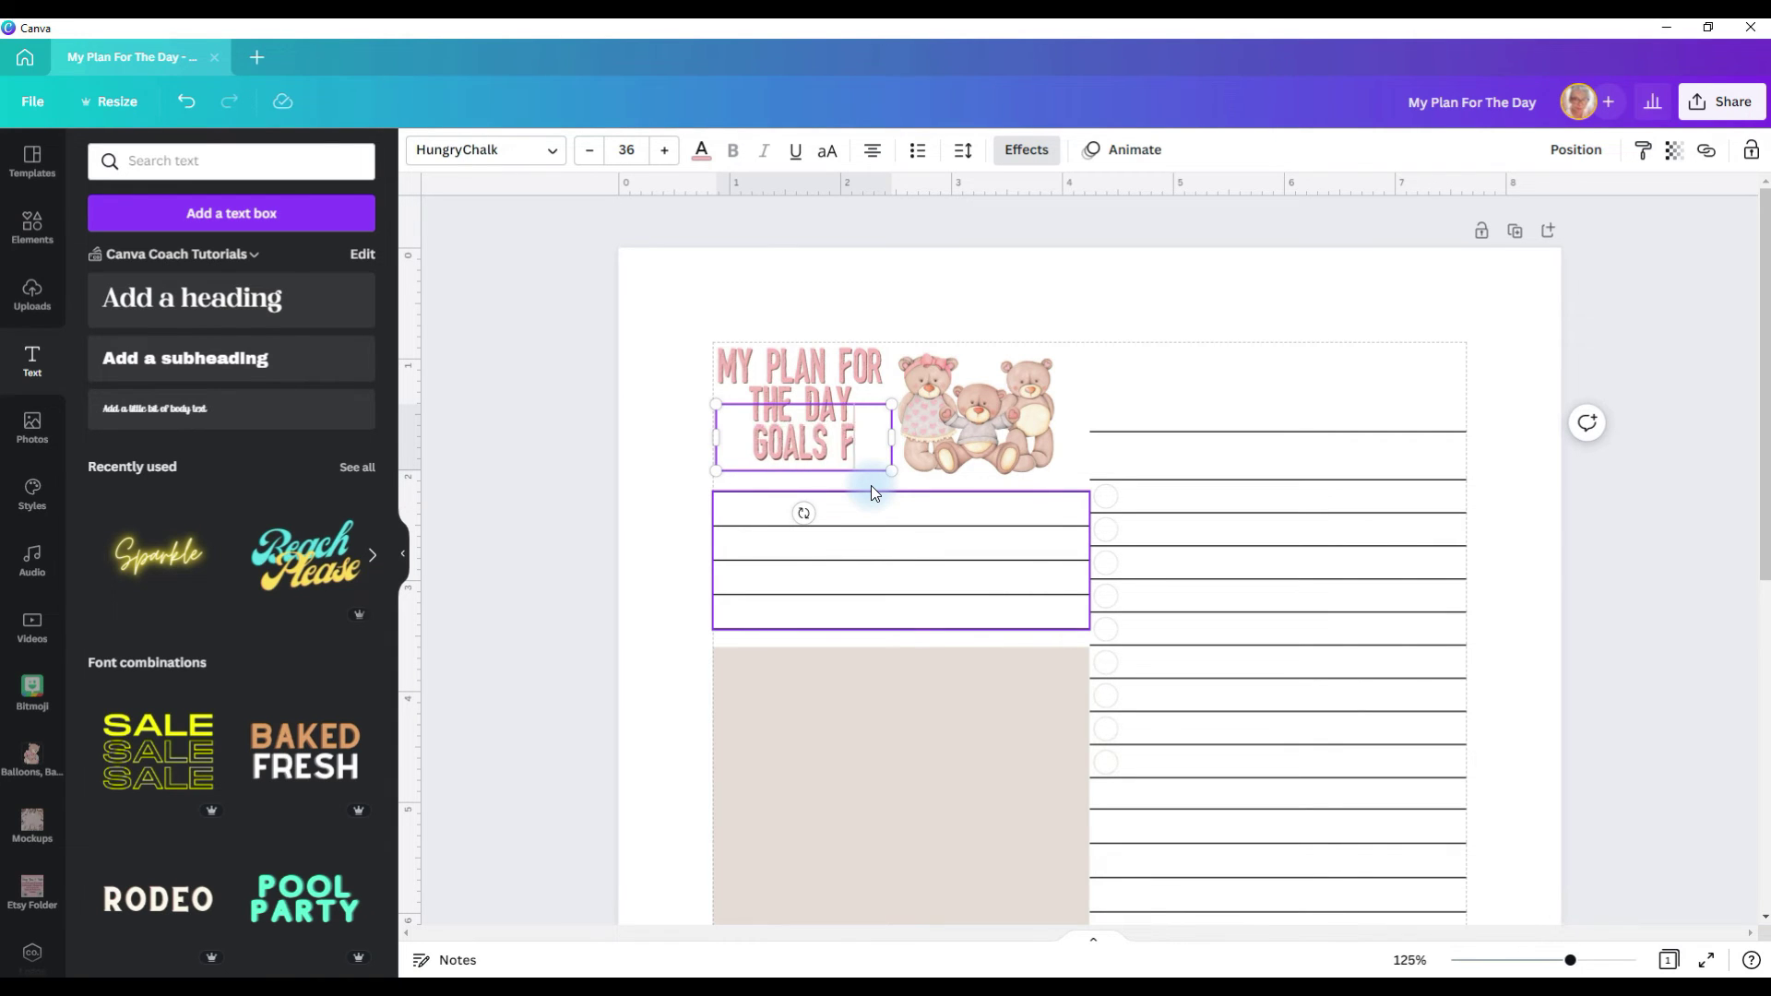
left_click_drag(892, 437, 975, 452)
left_click_drag(862, 475, 865, 501)
left_click(484, 150)
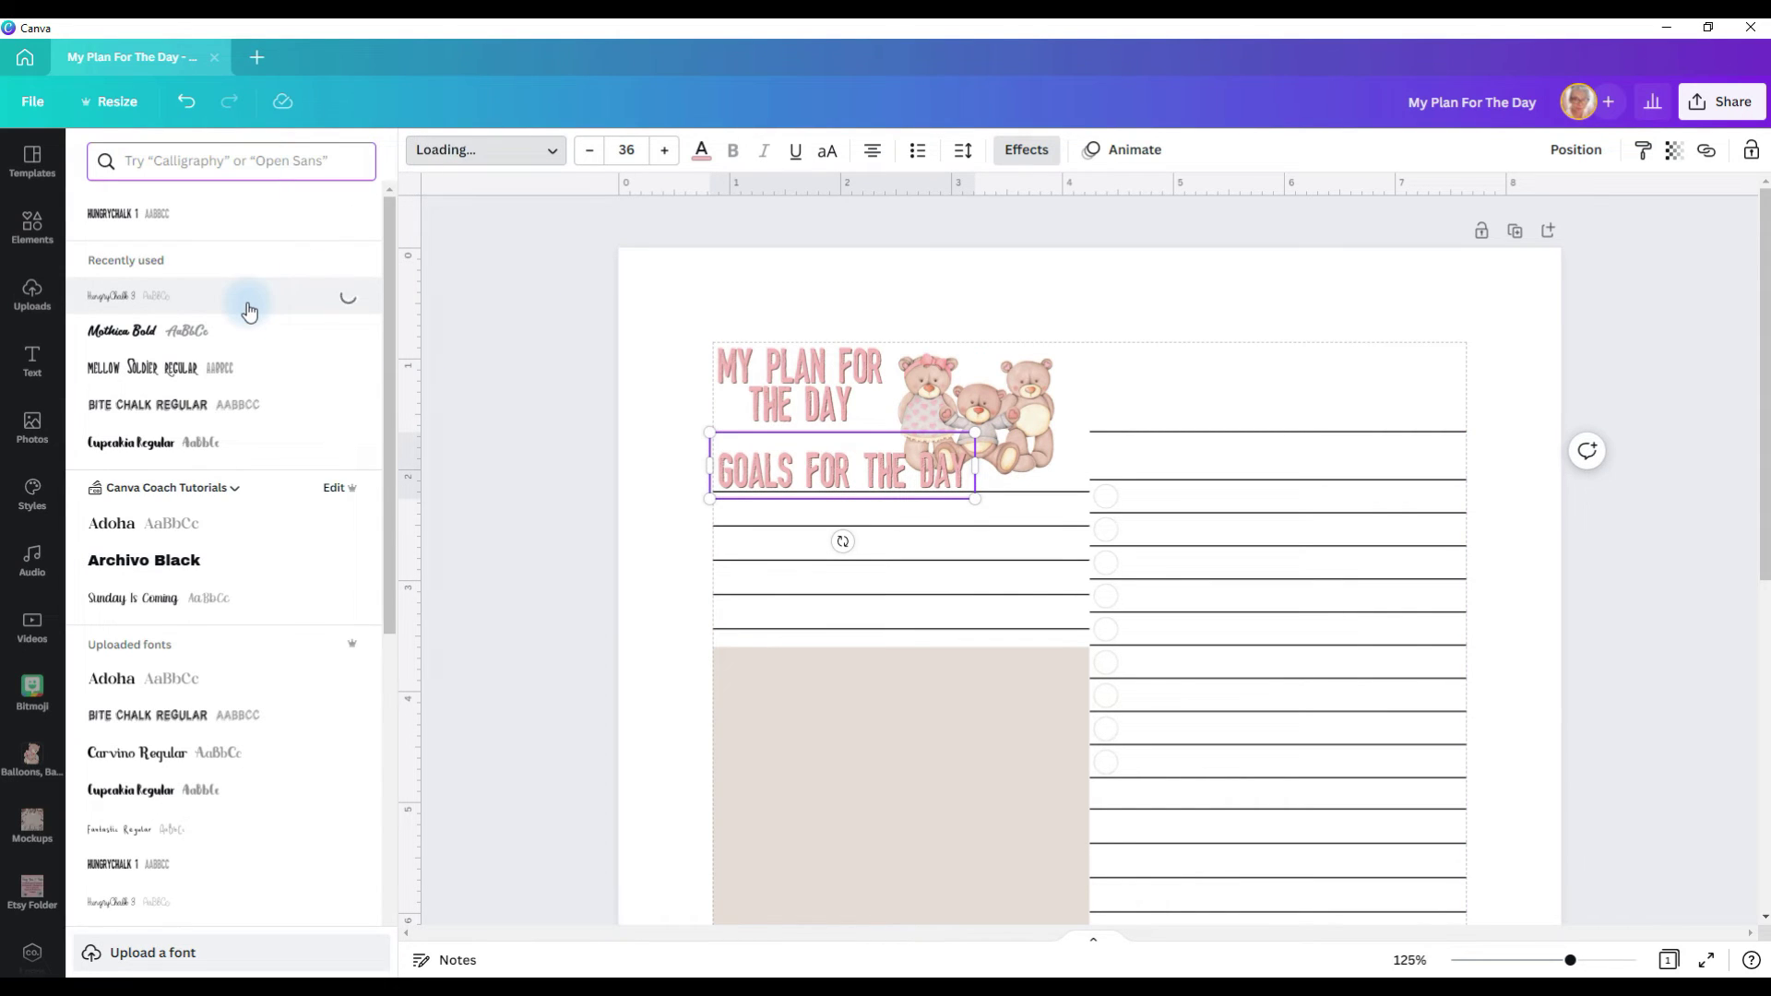
scroll(816, 480, "up", 3)
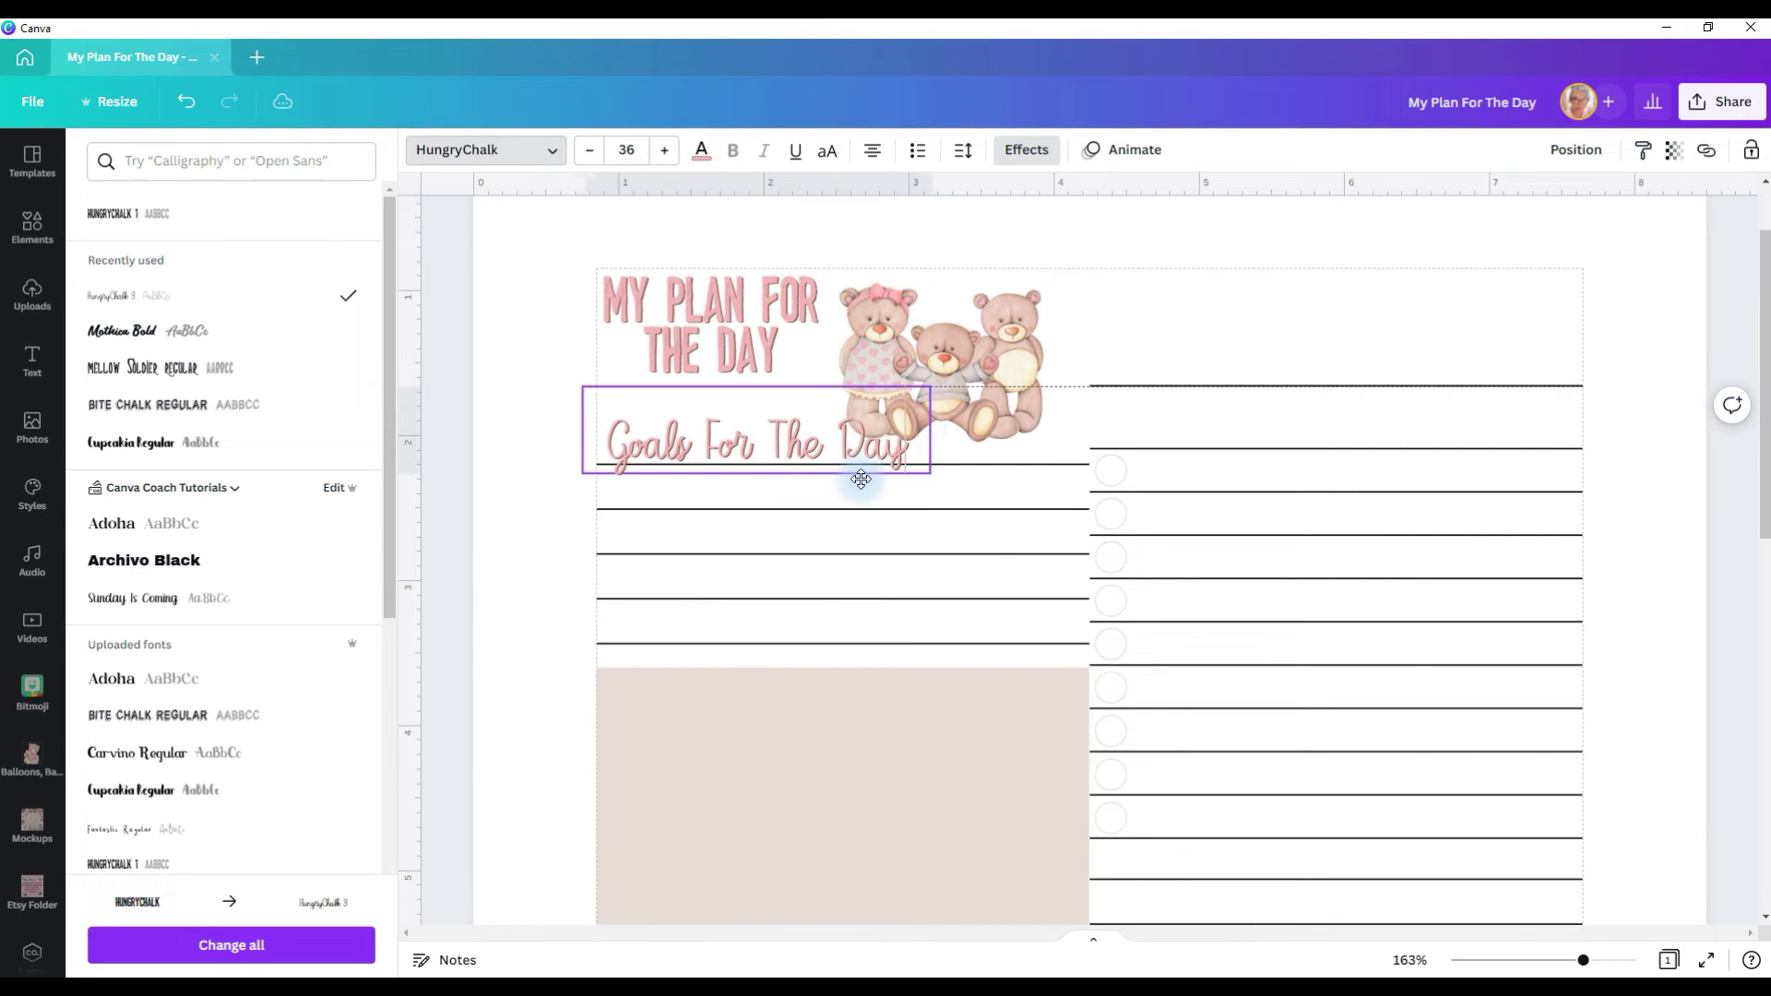
Position the heading above the left ruled lines and reduce its shadow offset to 21
left_click_drag(869, 476, 849, 486)
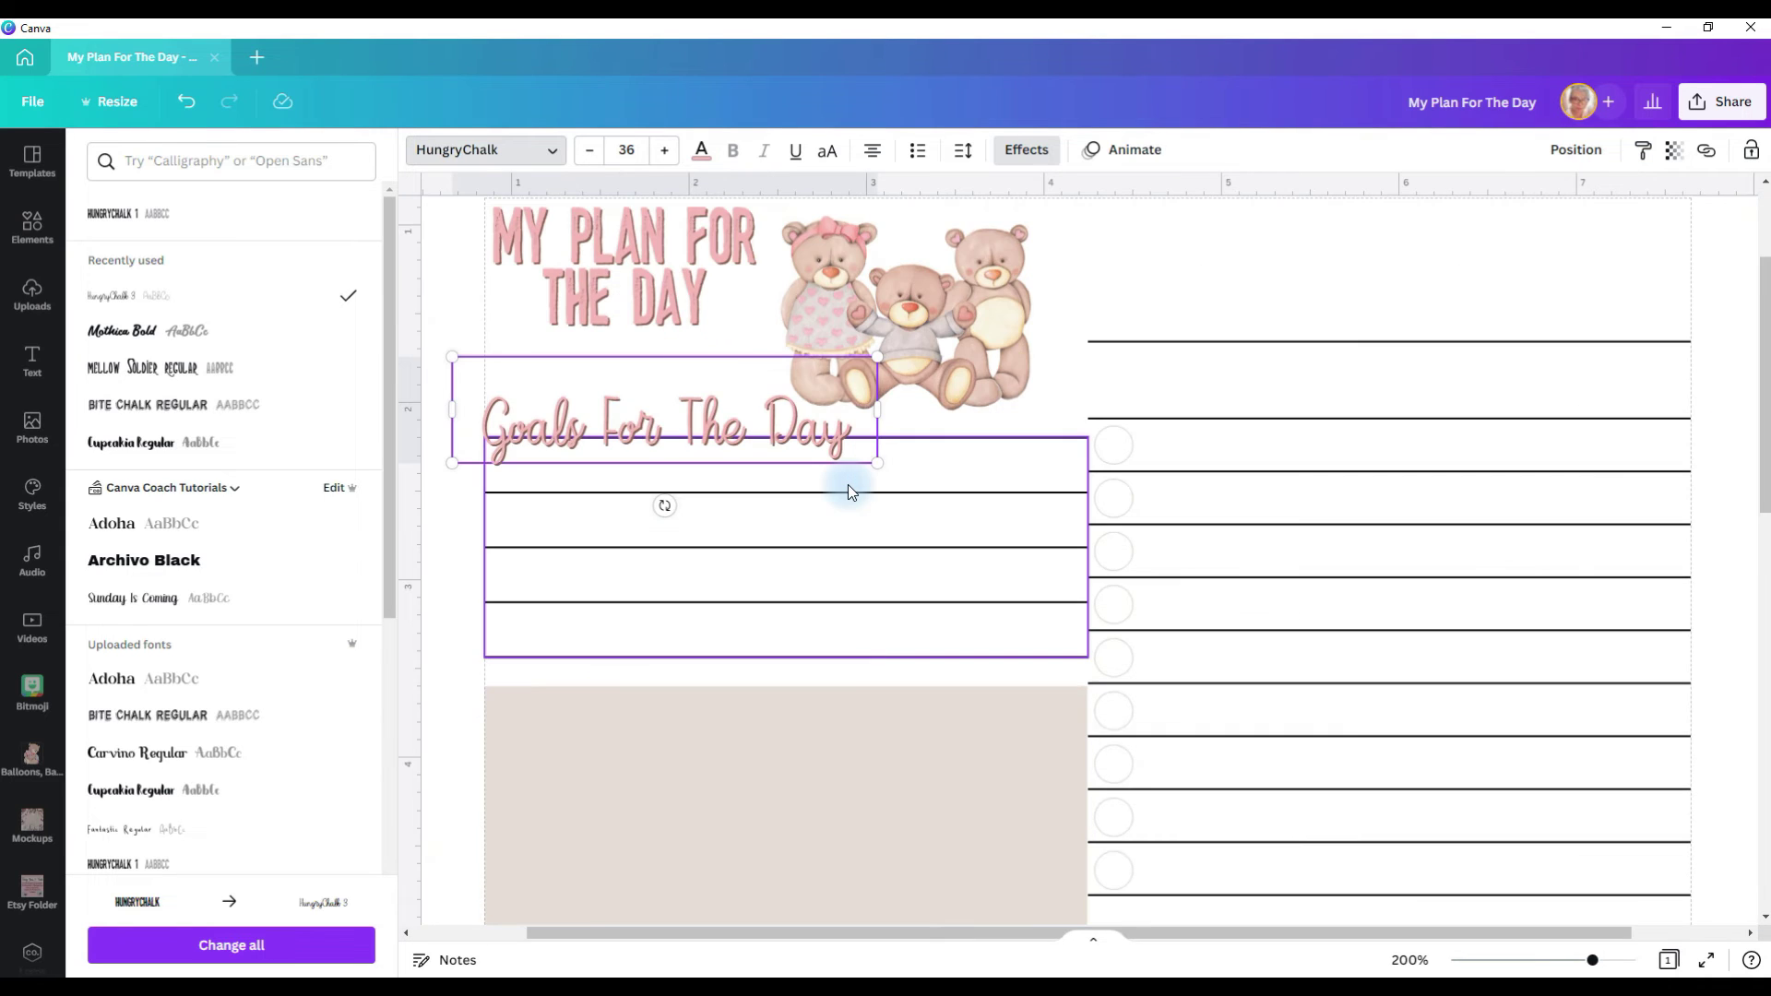
key("ctrl+plus")
left_click_drag(932, 950, 653, 933)
left_click(969, 434)
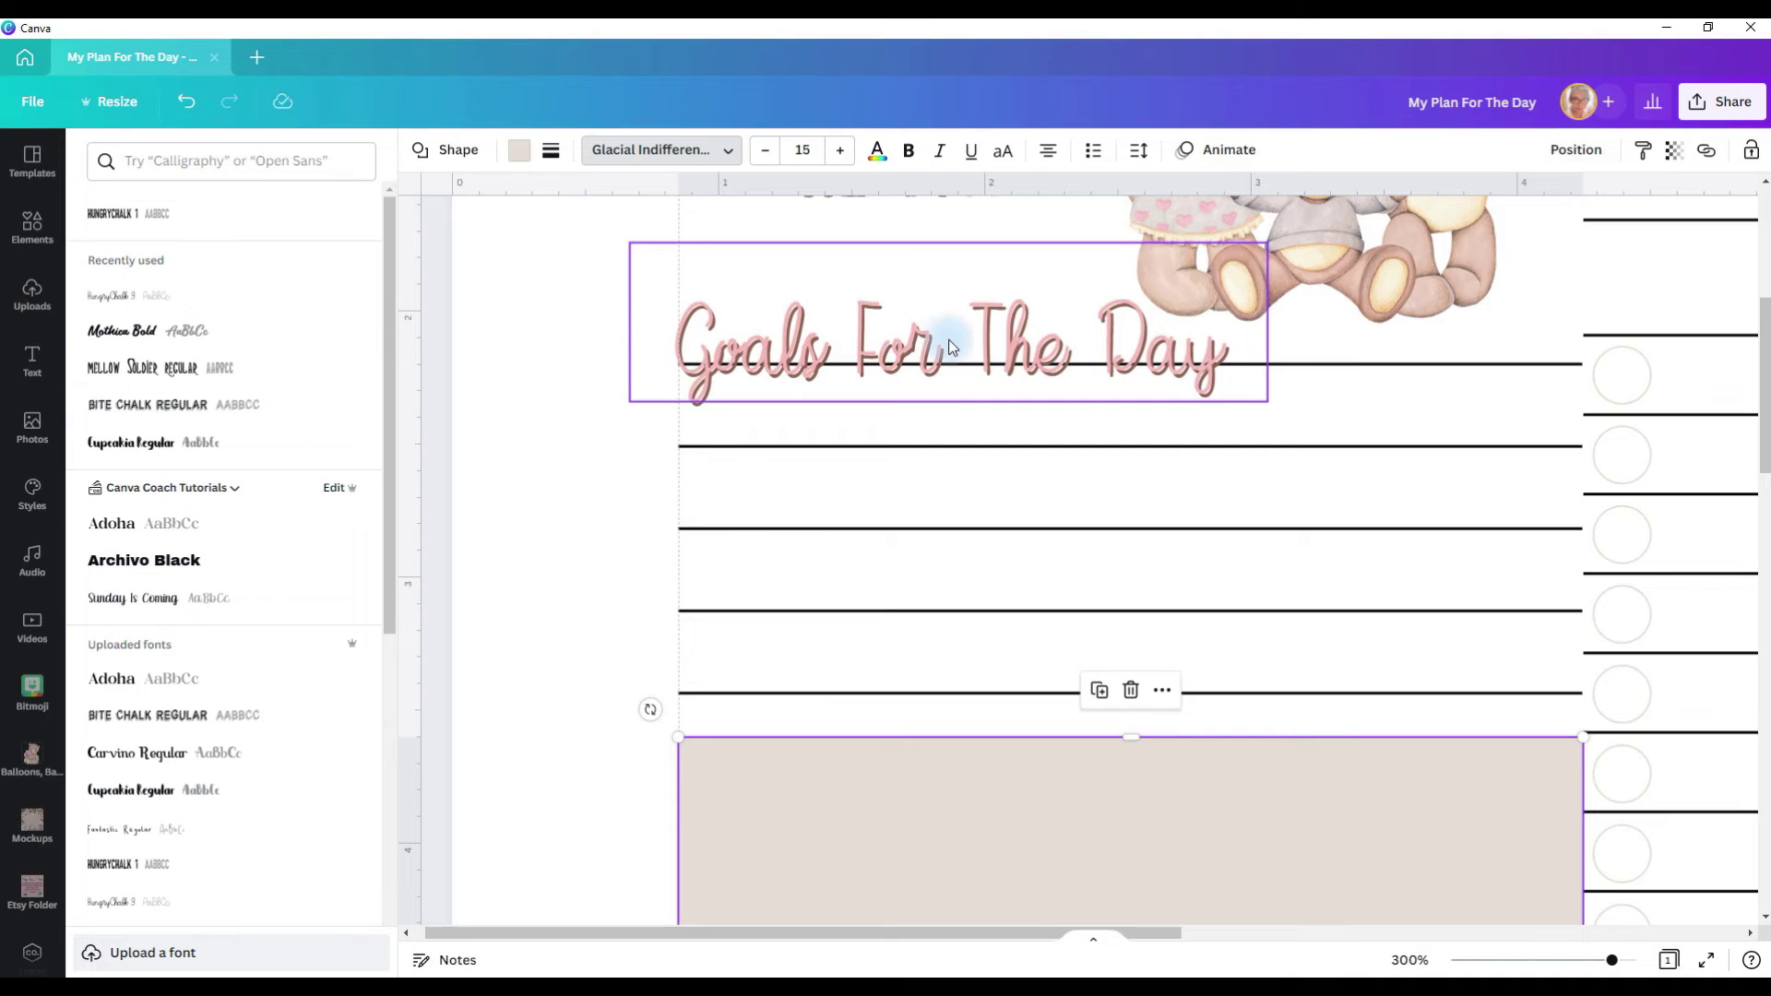
left_click_drag(956, 347, 960, 334)
left_click(1026, 150)
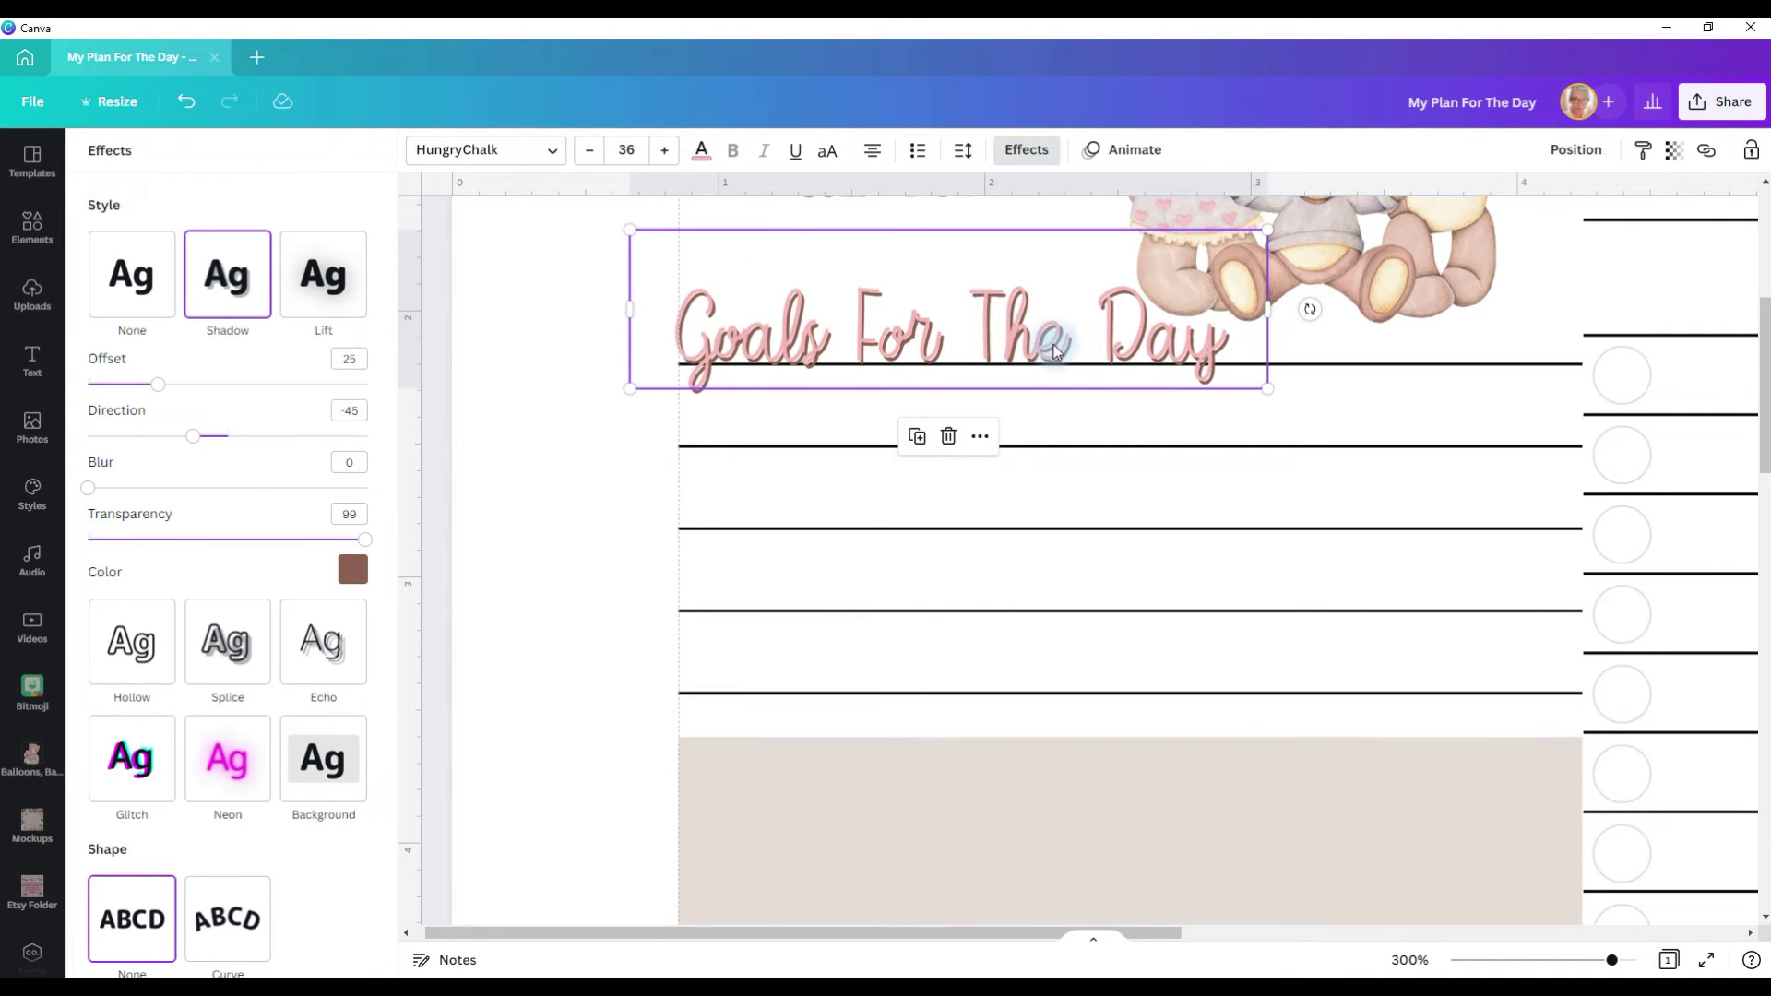
left_click_drag(157, 384, 149, 387)
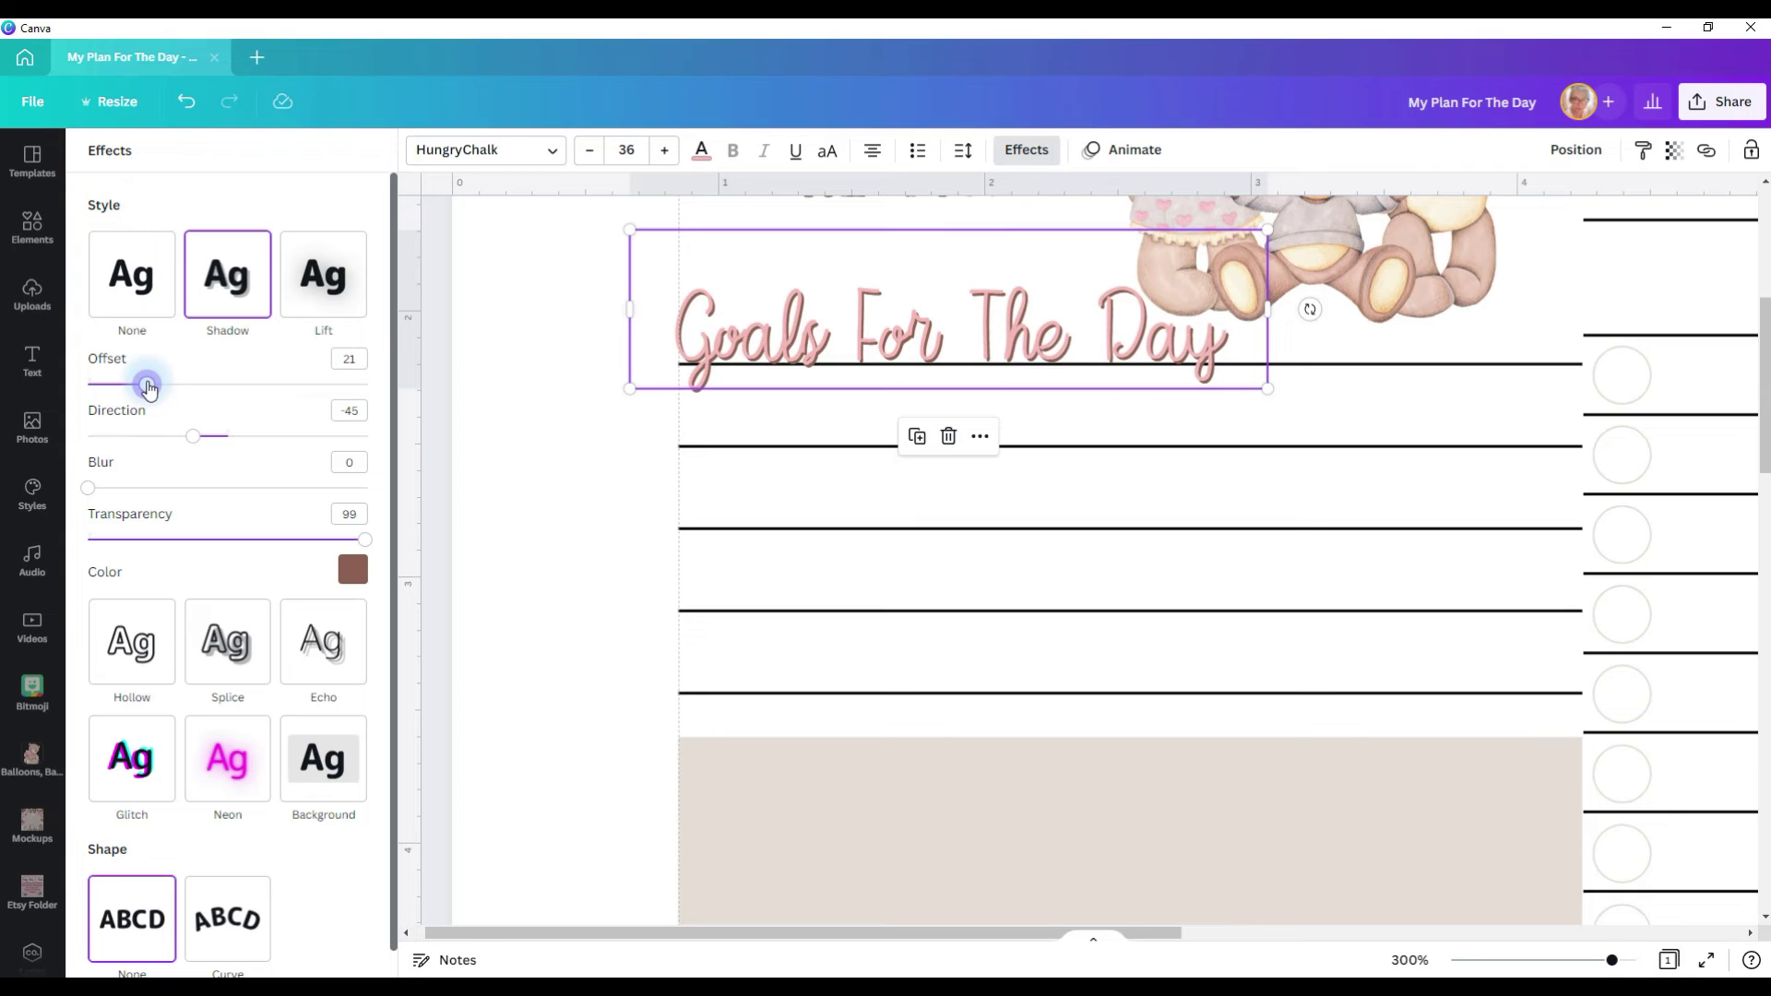
left_click(613, 541)
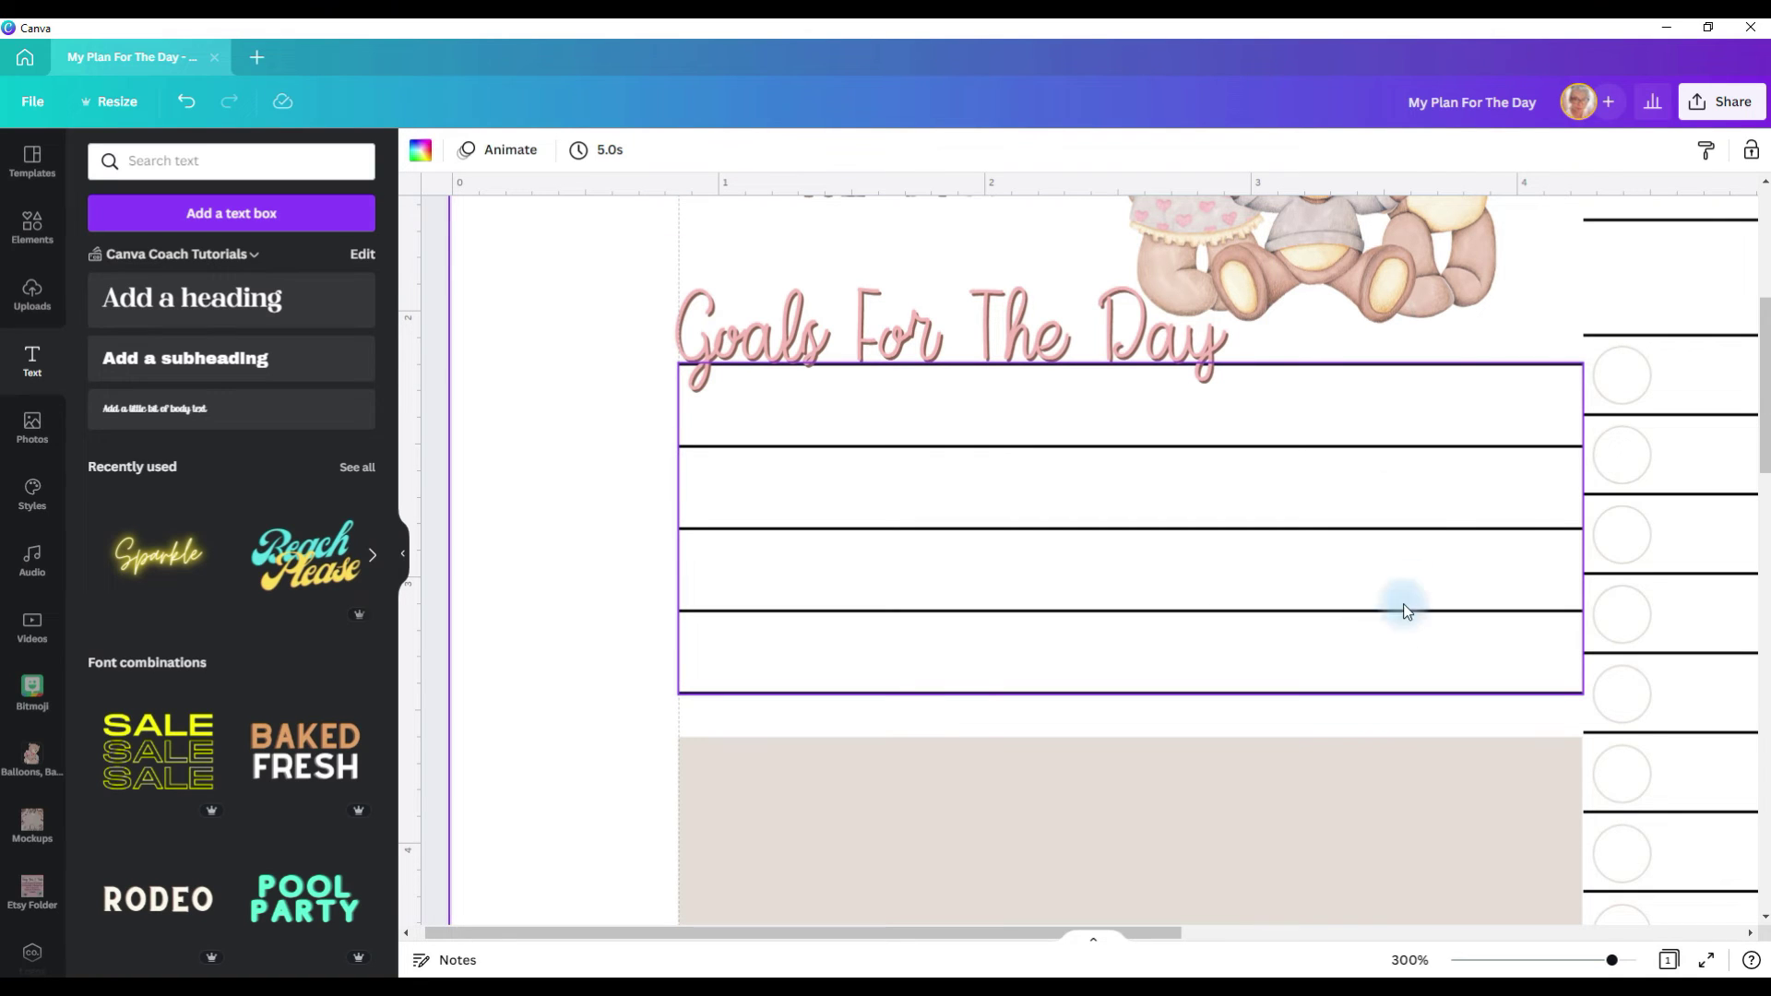
Duplicate the heading into the beige area and retype it as the 'I am grateful for:' label
left_click(1113, 325)
key("ctrl+d")
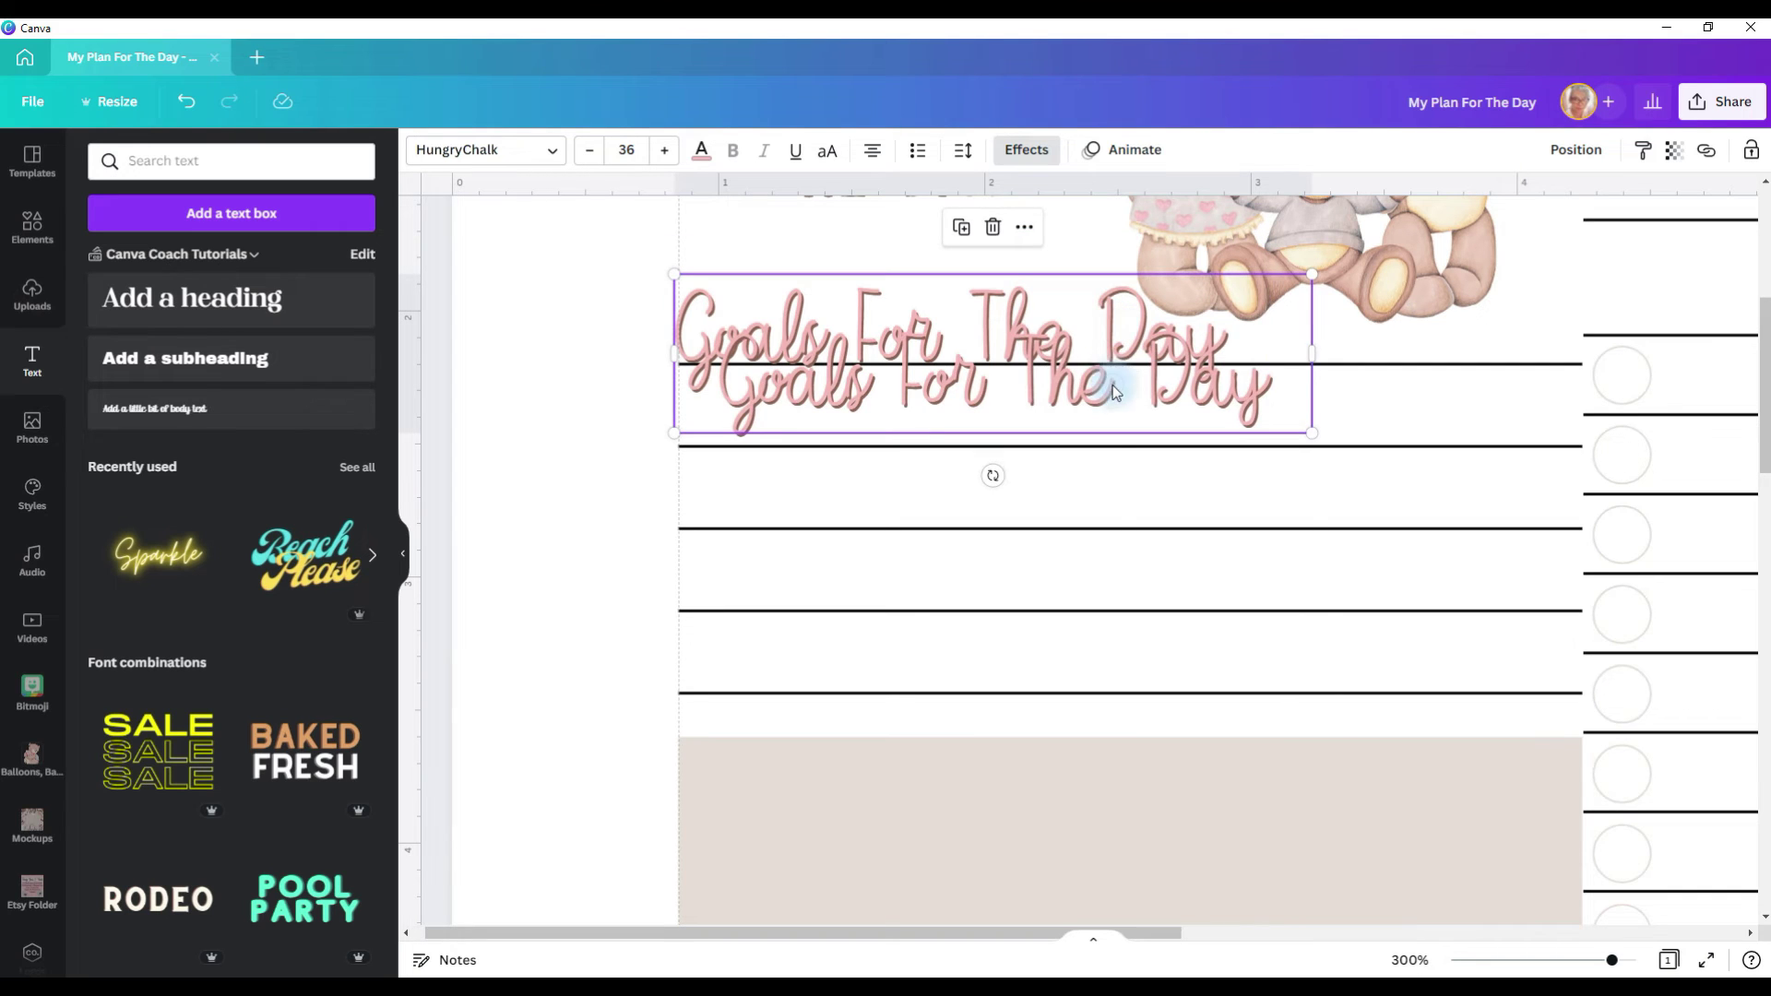
left_click_drag(1113, 391, 1070, 791)
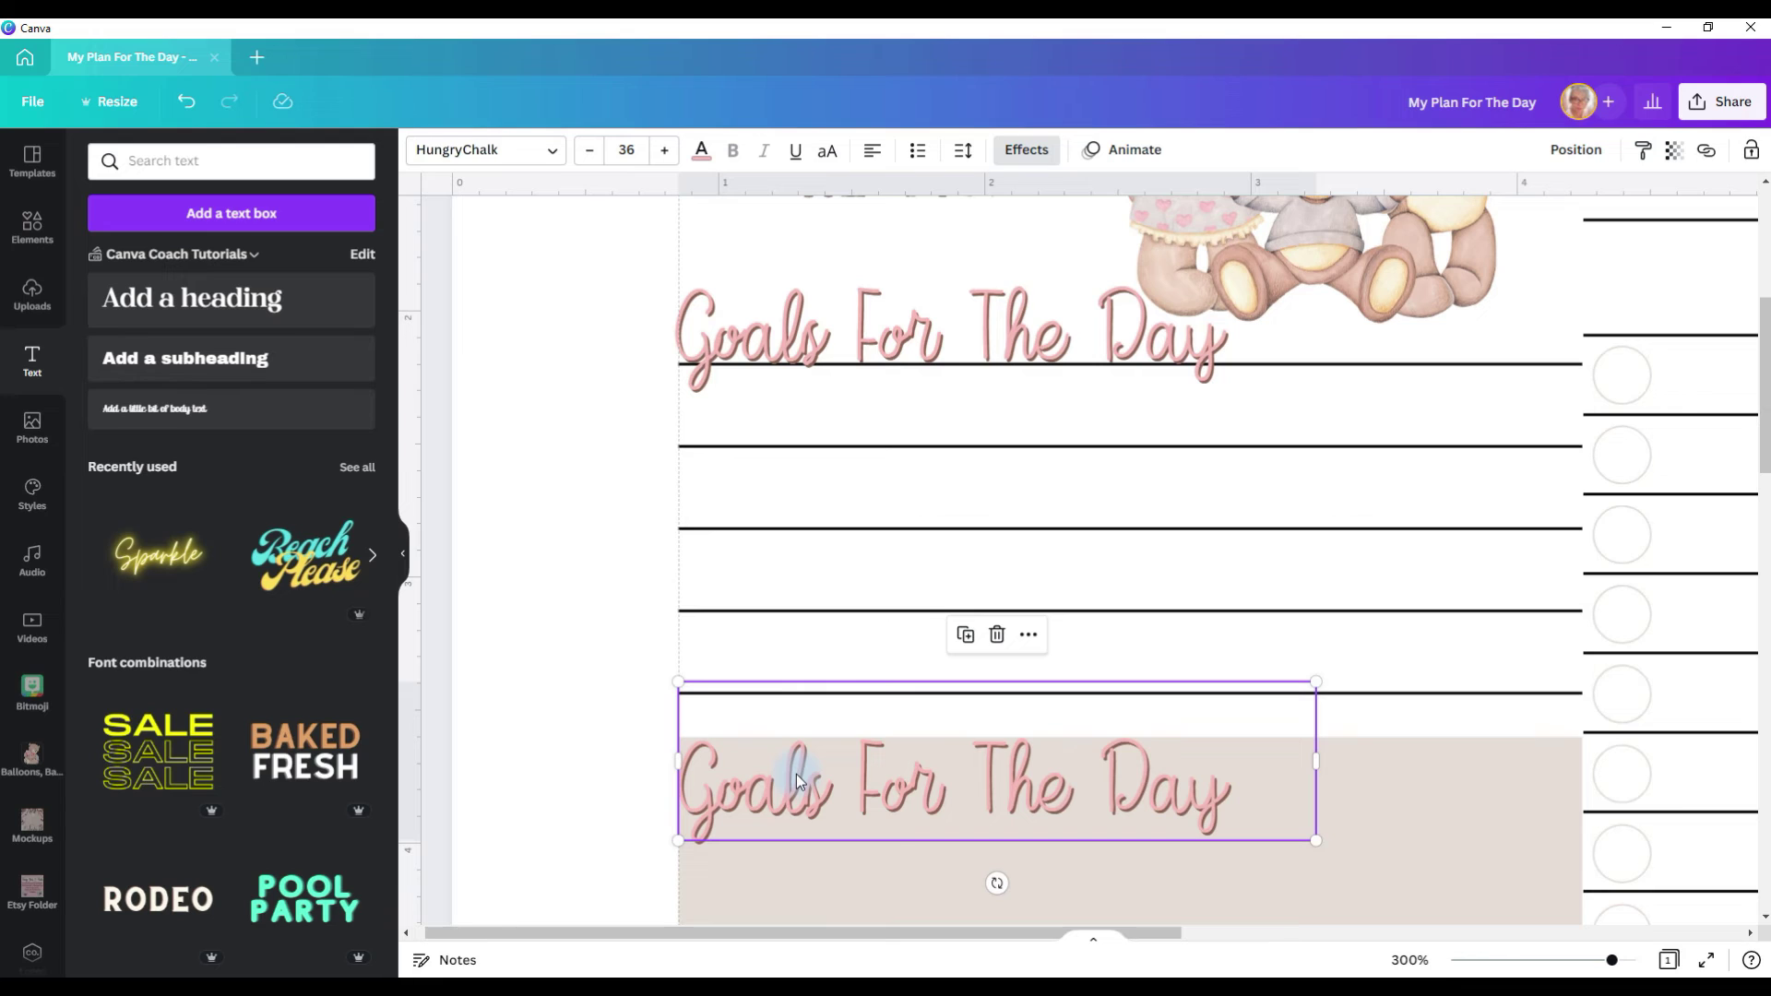
left_click_drag(701, 791, 1263, 785)
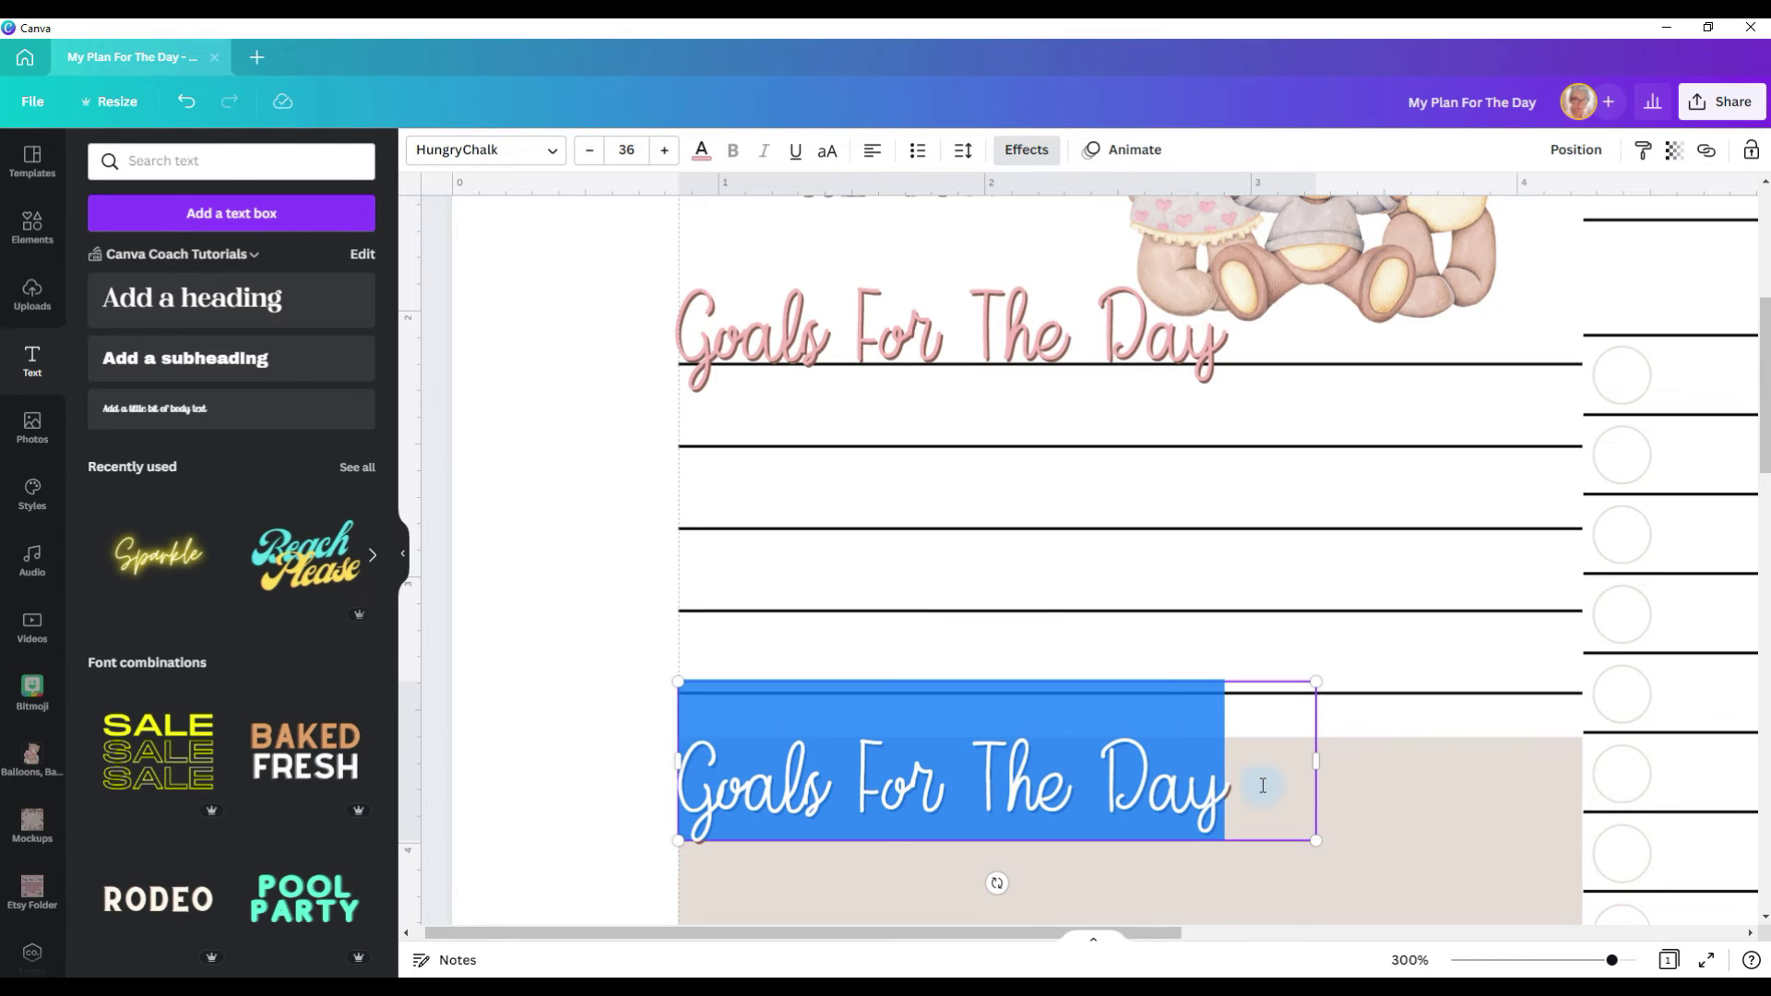
type("I amd")
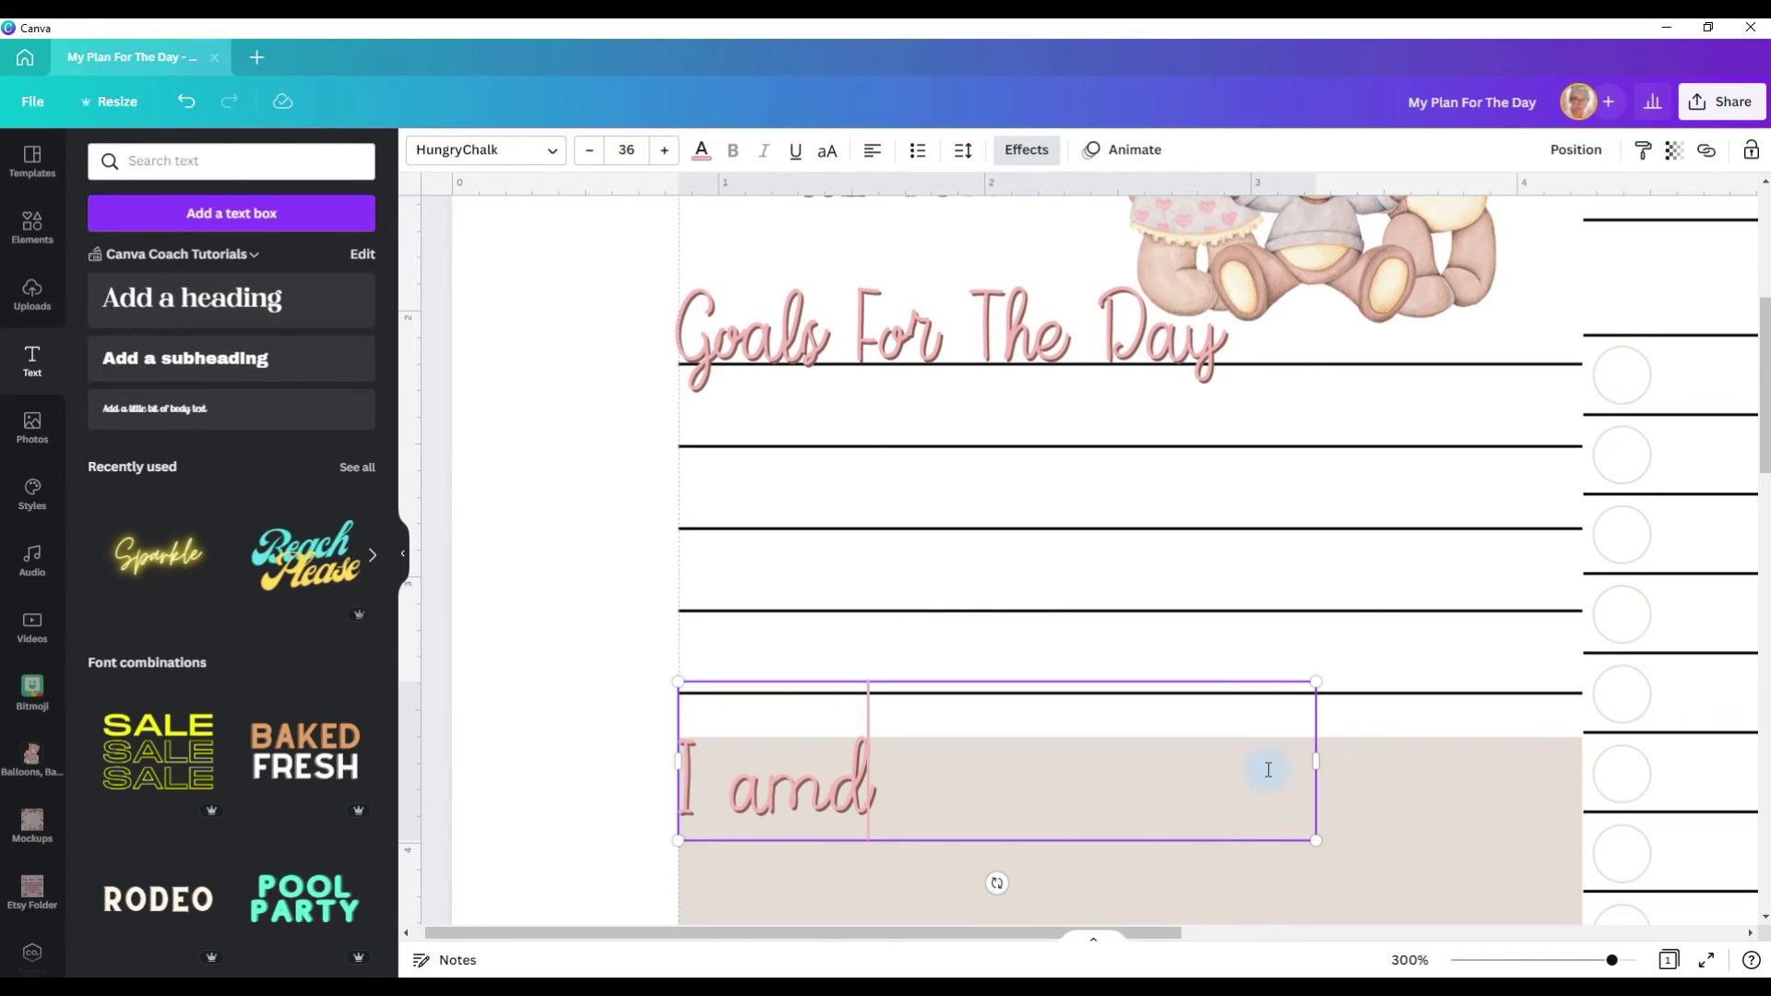
key("BackSpace")
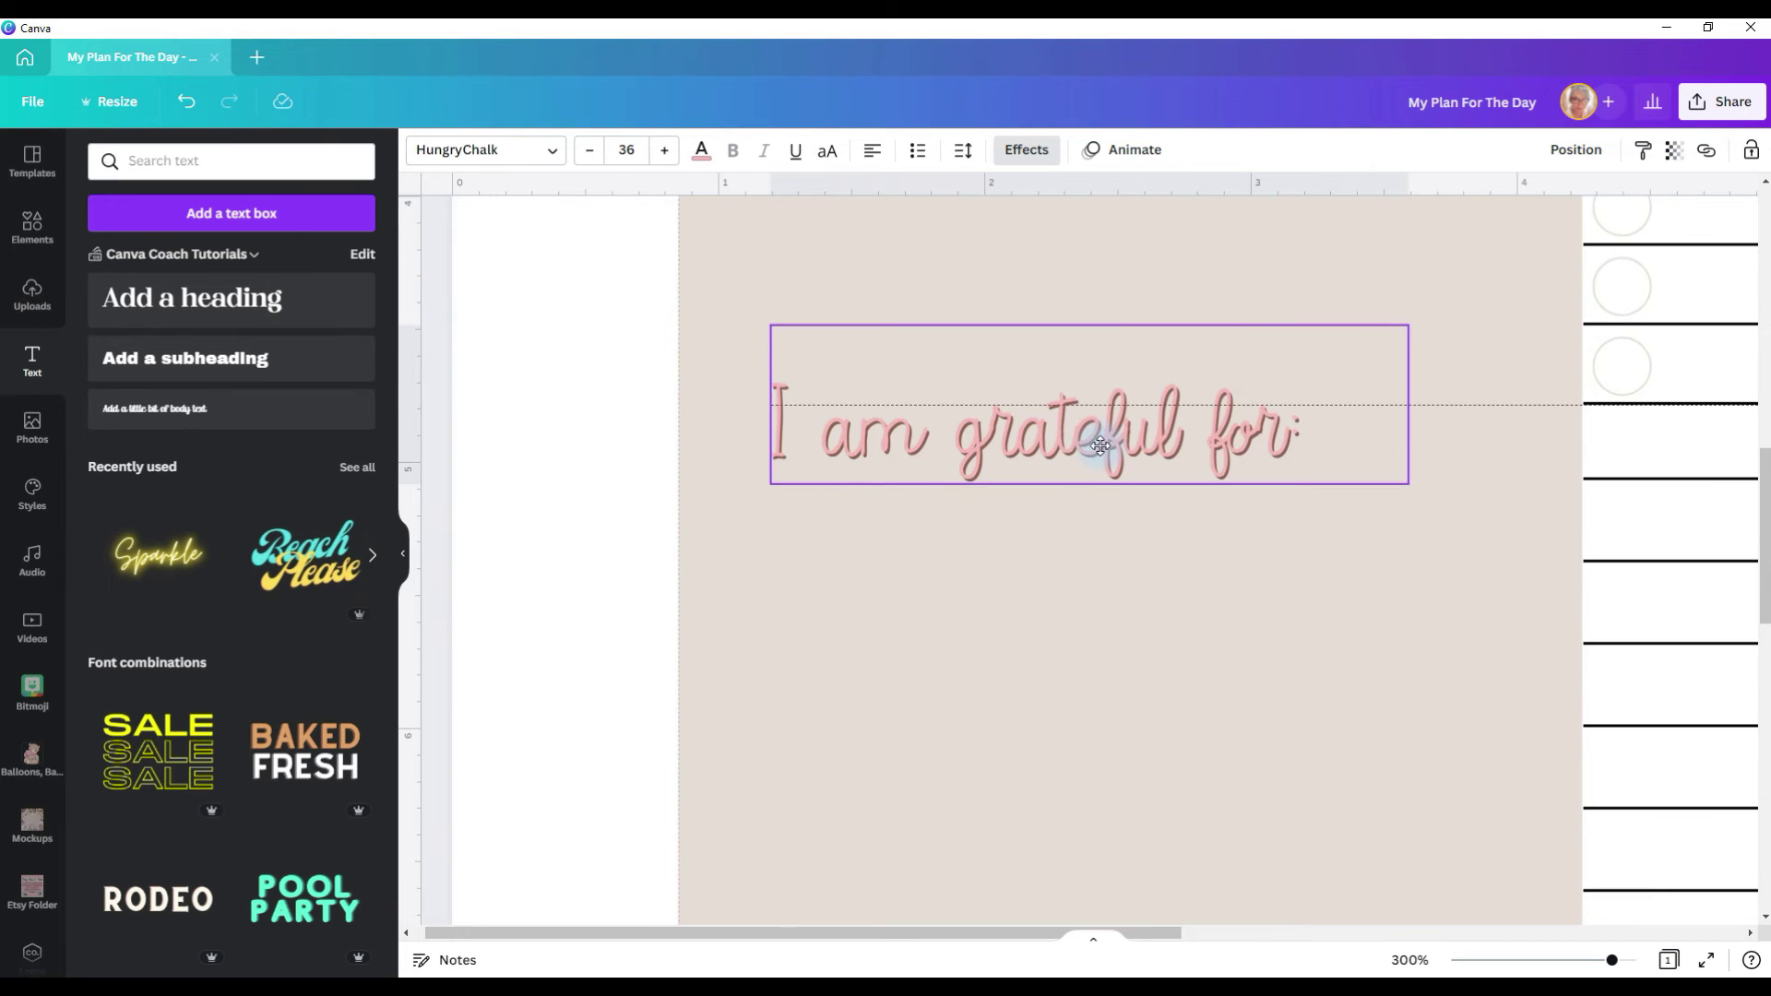
Add copies of the label for the lower sections as 'Tracker', 'Doodle Box:' and 'Notes'
scroll(1099, 439, "down", 5)
left_click_drag(1100, 446, 1024, 588)
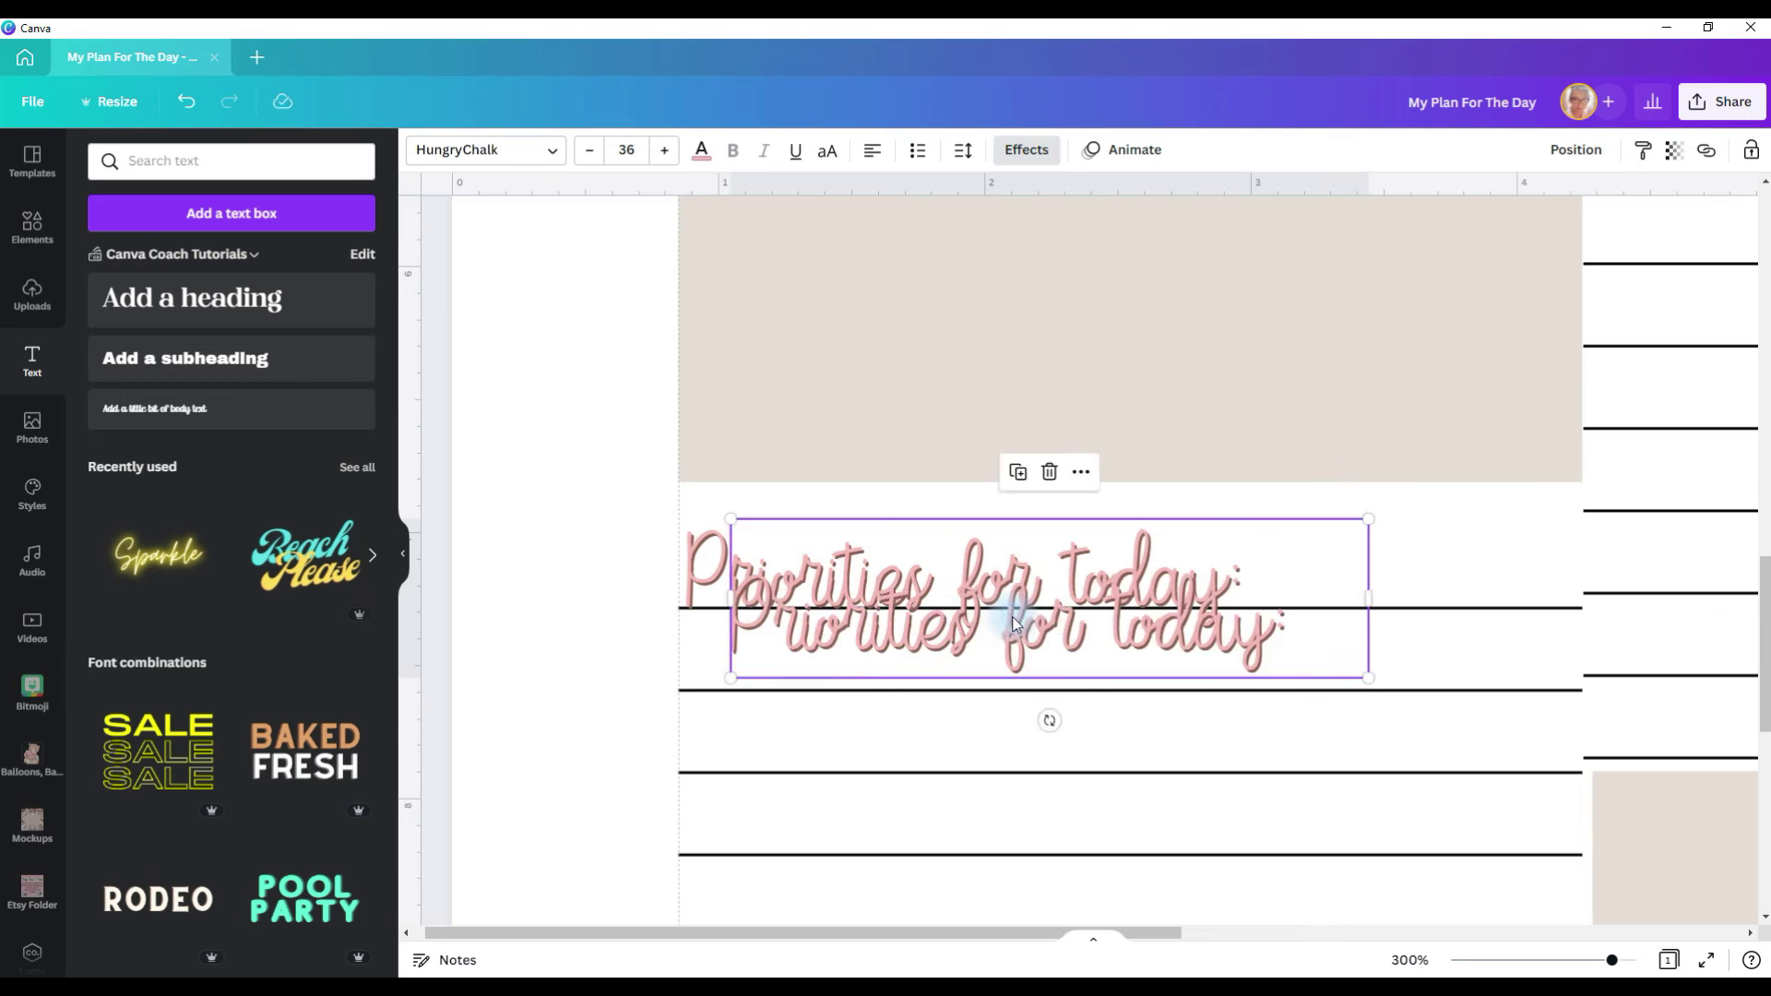
left_click_drag(1012, 620, 962, 712)
scroll(1015, 696, "down", 3)
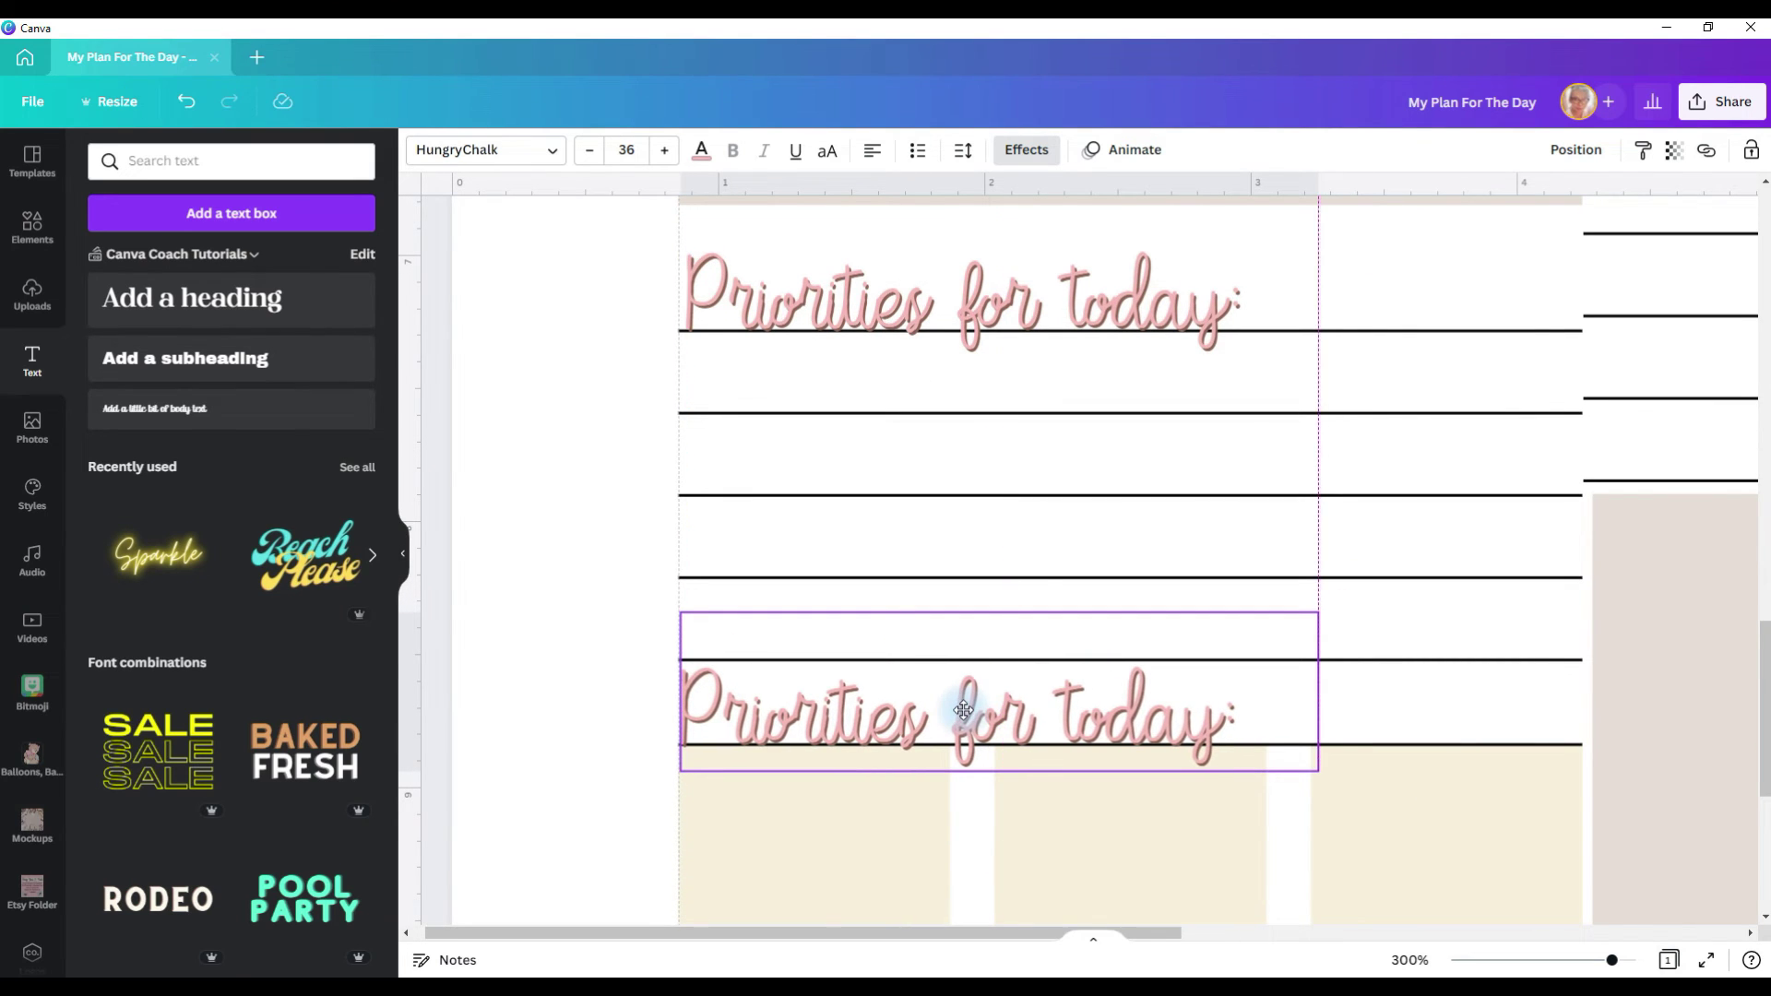
double_click(964, 710)
type("Tracker")
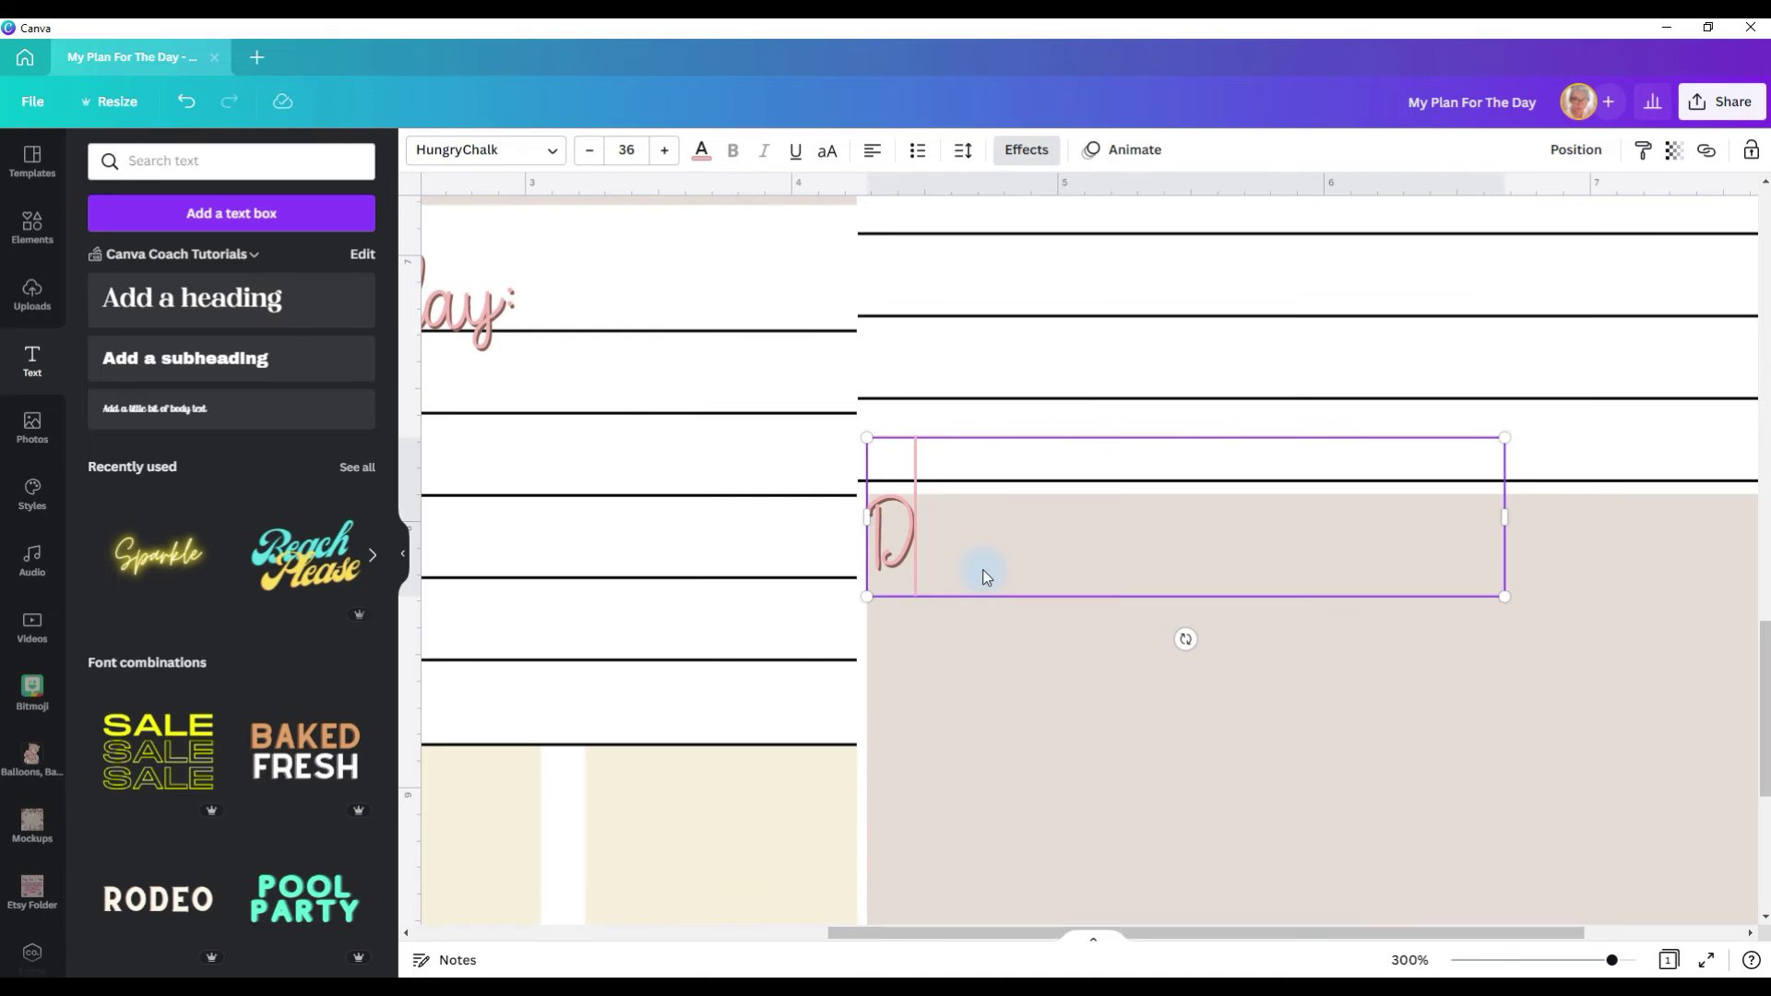
type("oodle Box:")
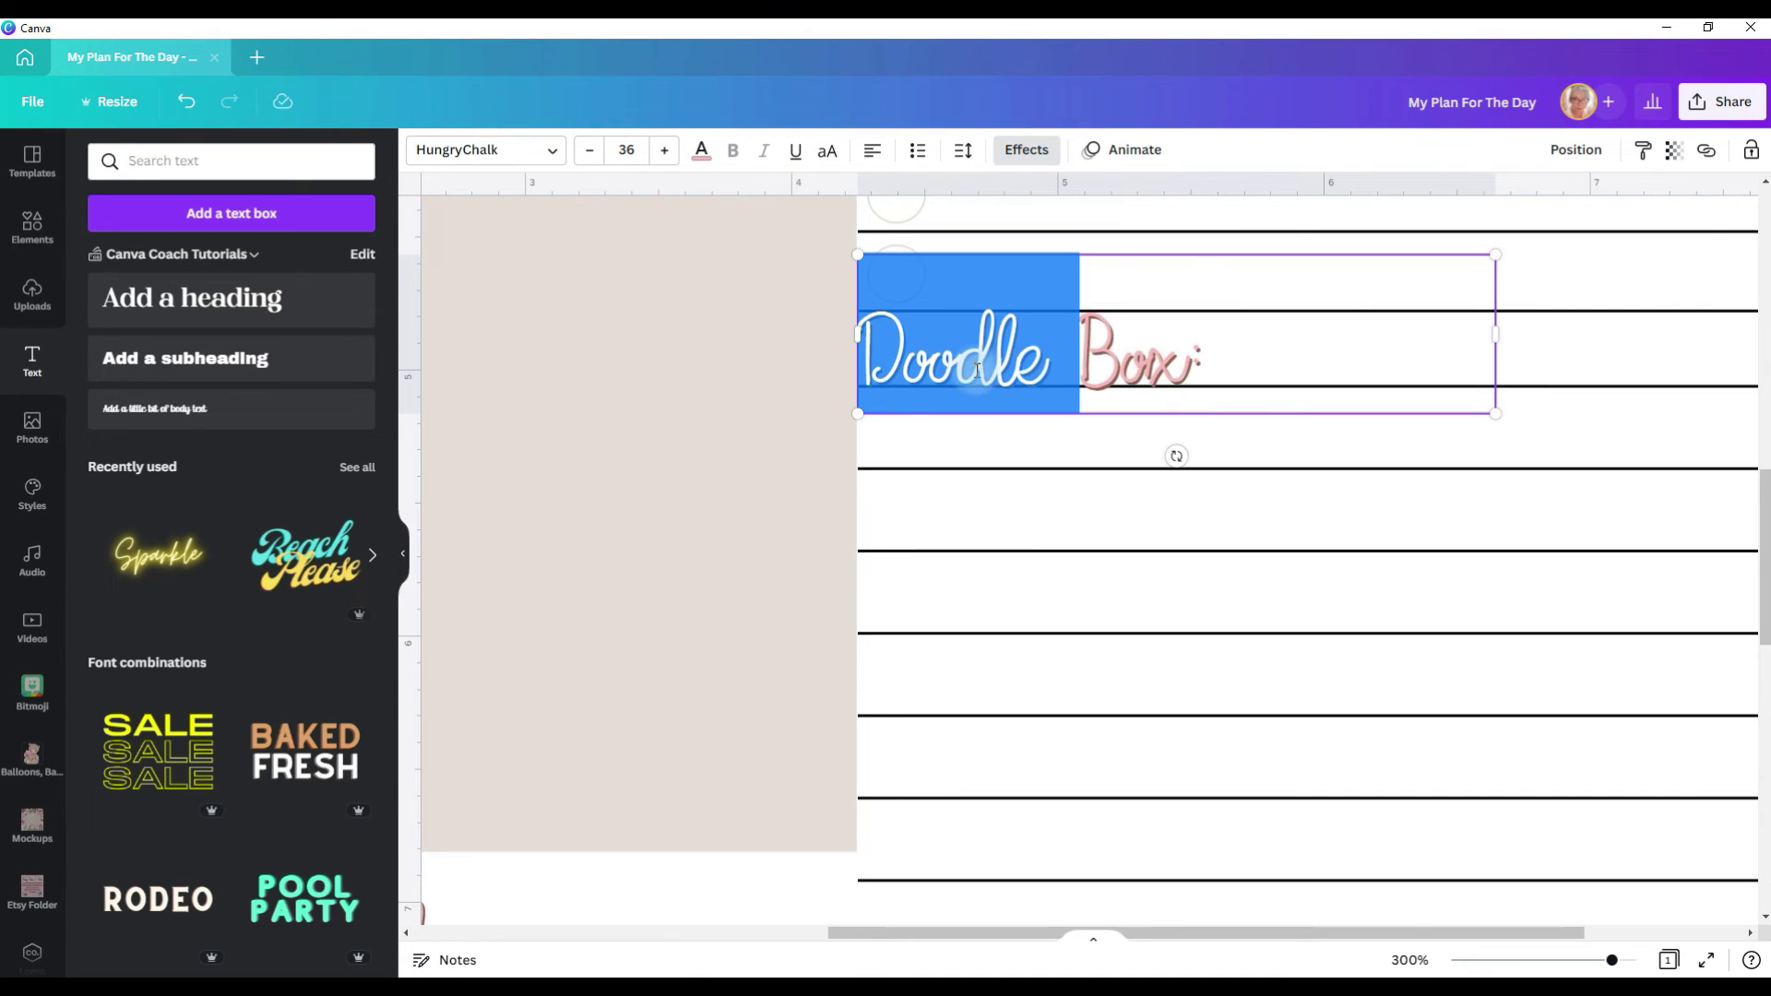
triple_click(977, 371)
type("Notes:")
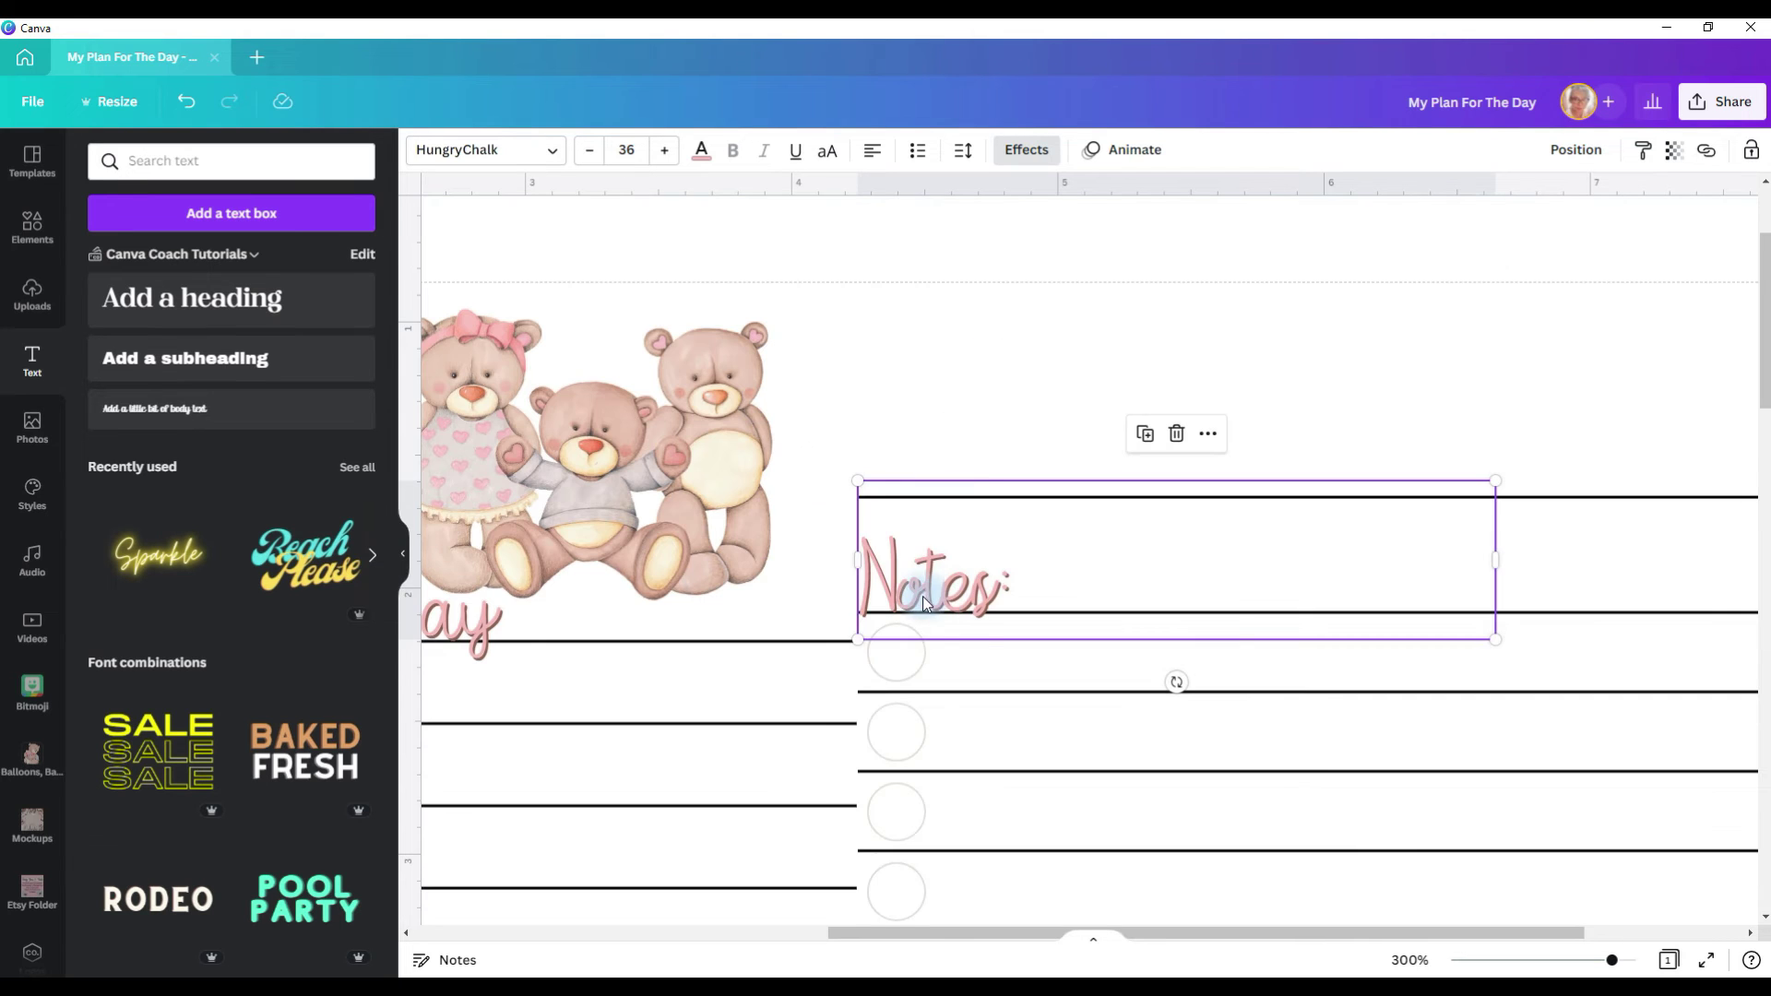
Create 'Date:' and 'To Do:' labels stacked above the right column's list lines
double_click(925, 596)
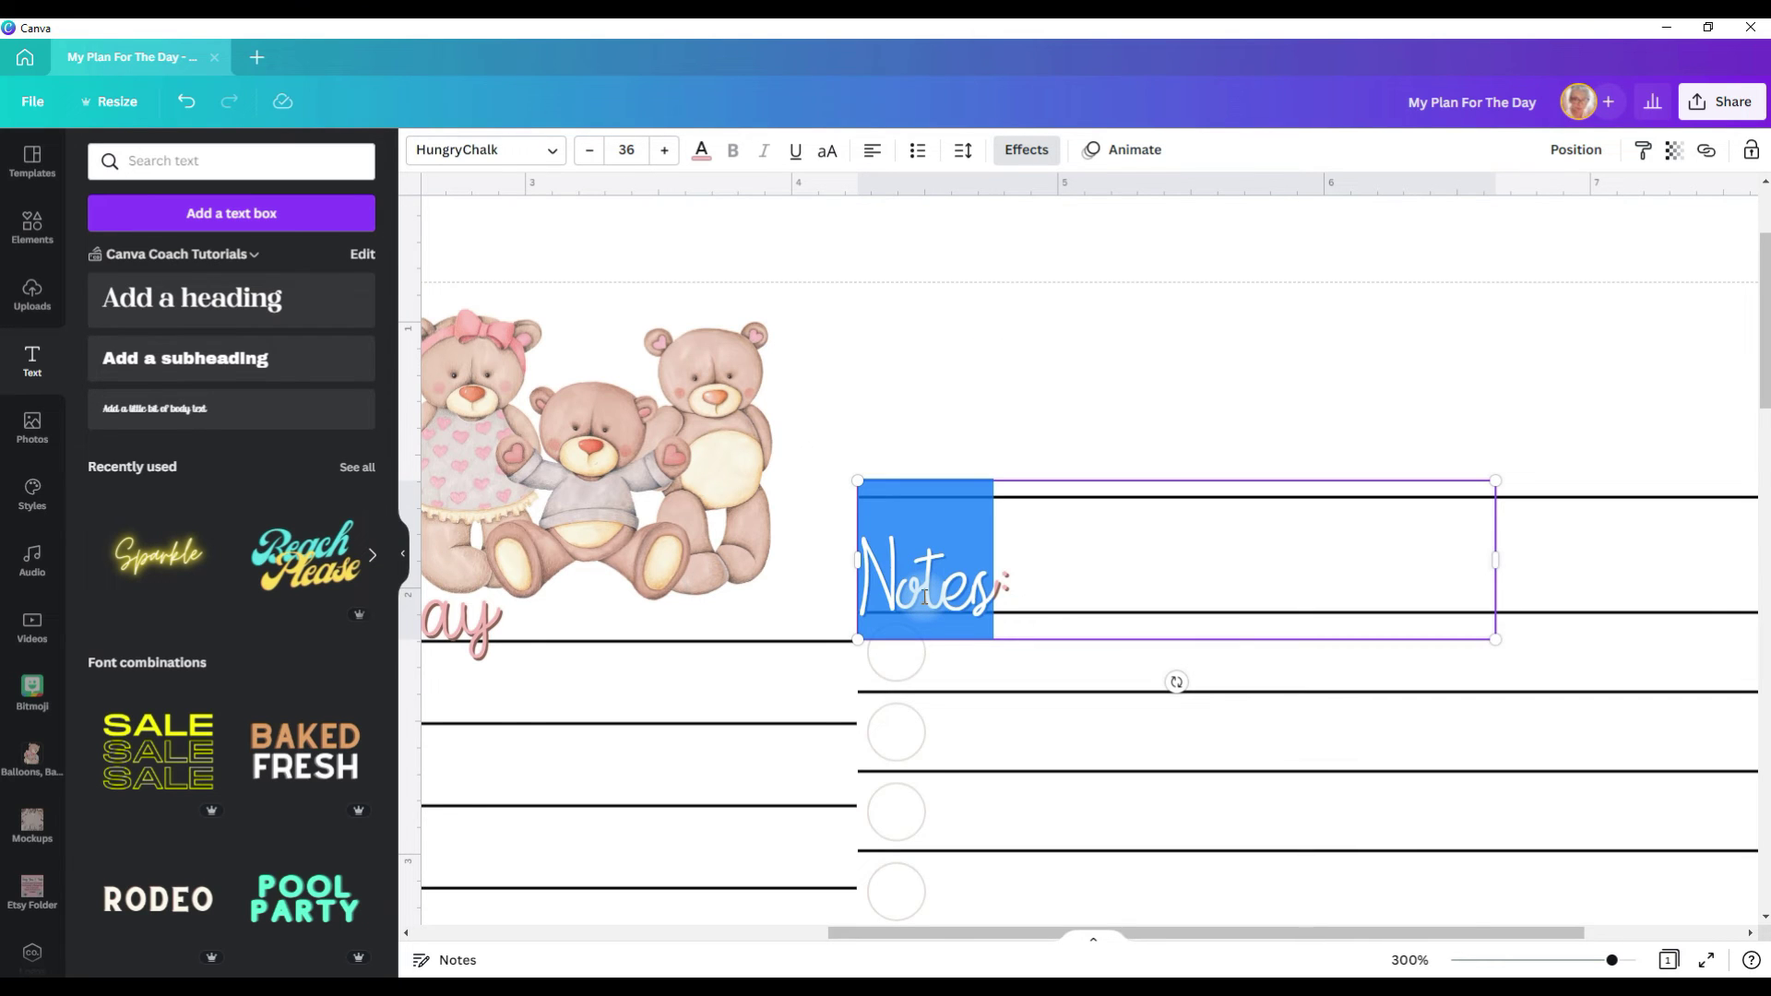
type("Date")
left_click_drag(1029, 582, 1021, 486)
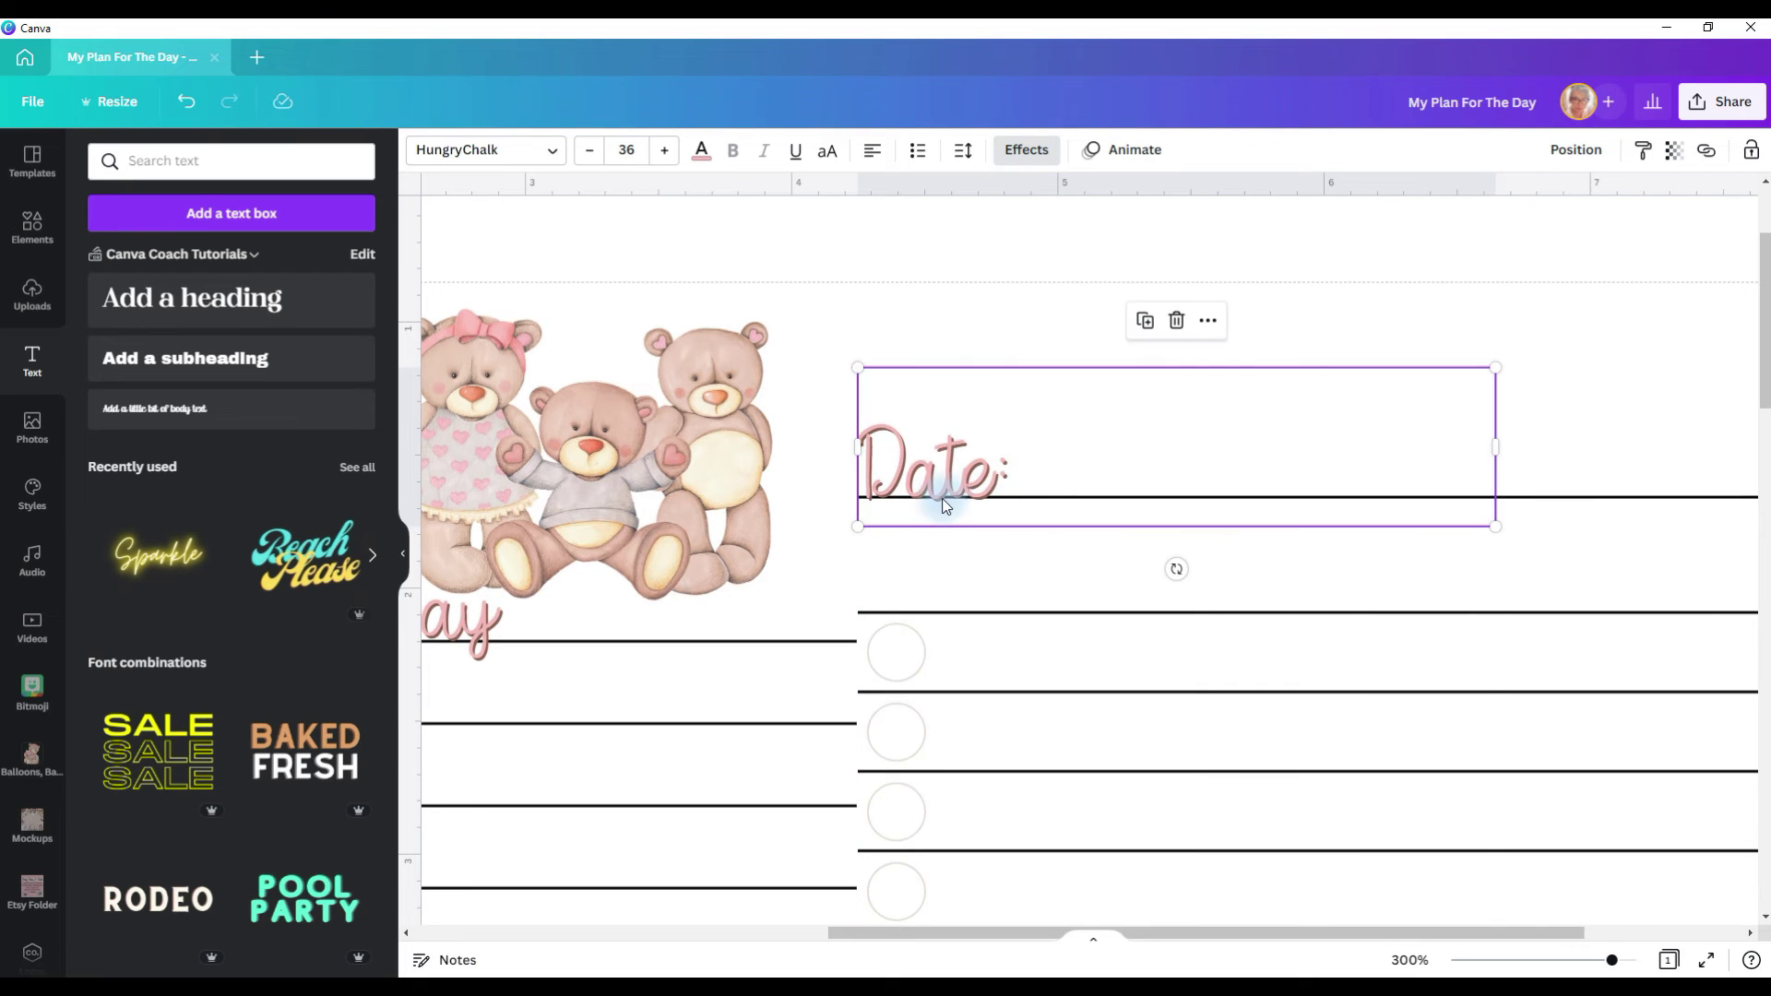
key("ctrl+d")
left_click_drag(932, 518, 942, 602)
double_click(942, 601)
type("Todo")
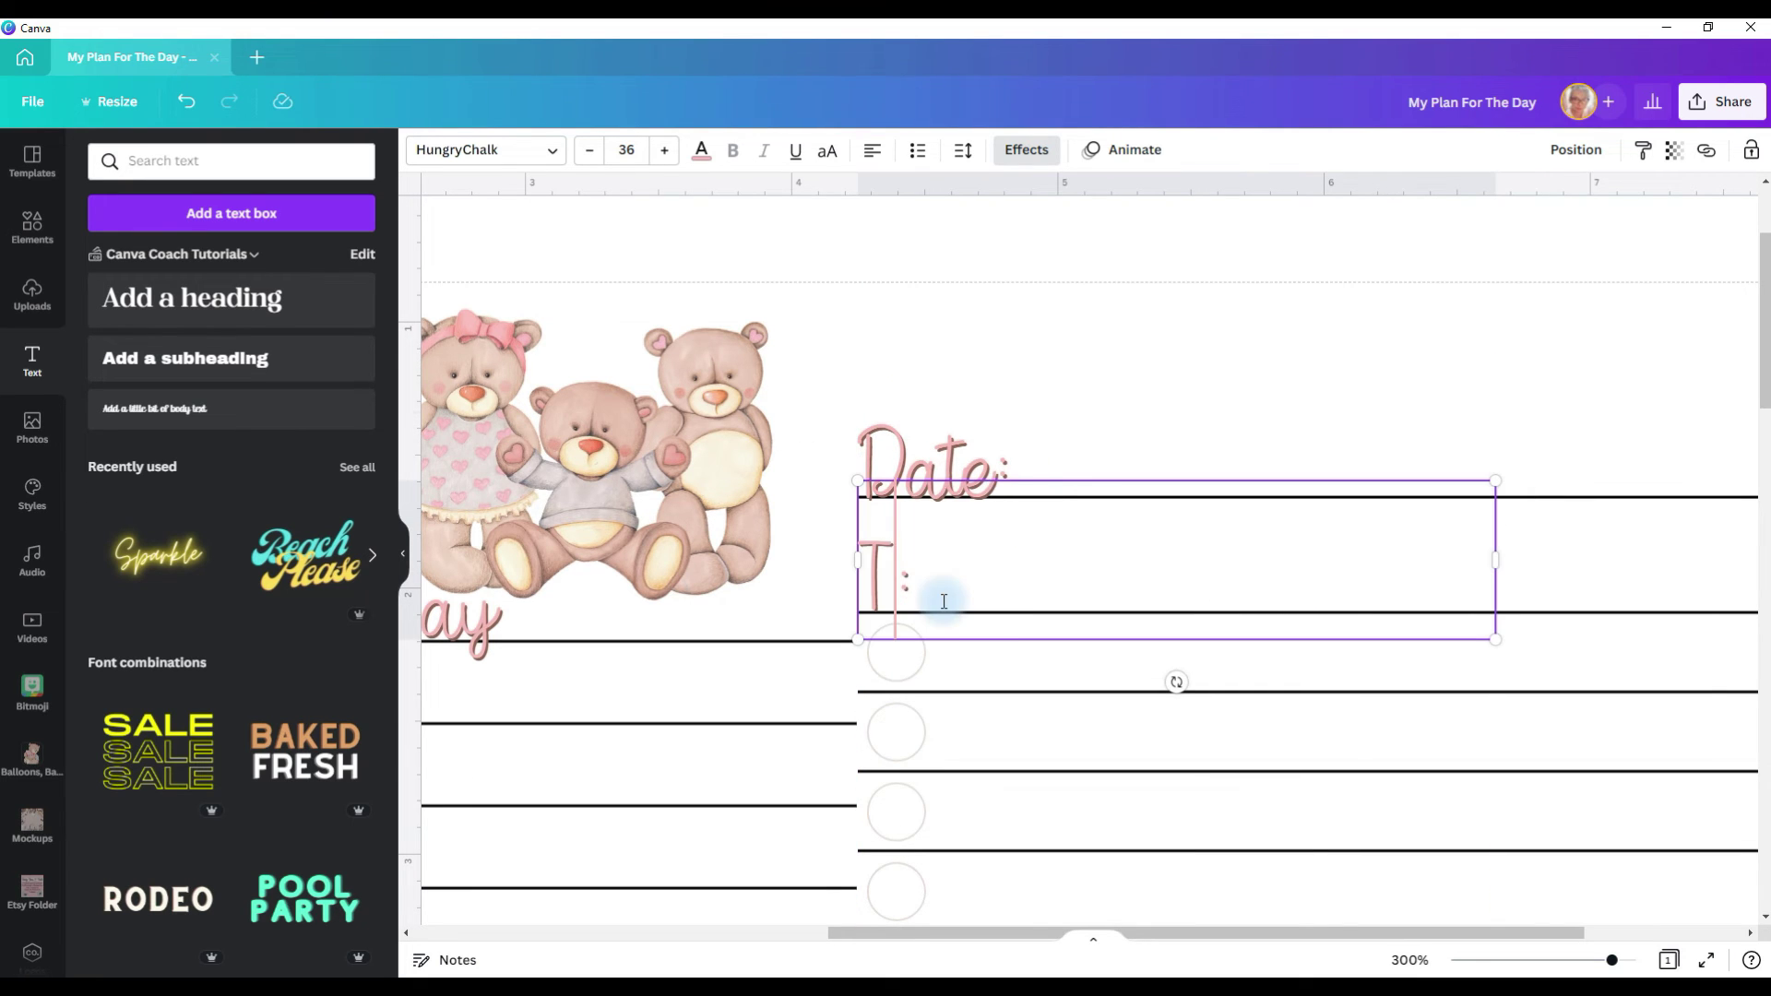
key("BackSpace")
key("BackSpace")
Complete the 'To Do:' label and nudge the teddy bear cluster slightly up and right
type("Do")
scroll(738, 769, "down", 5)
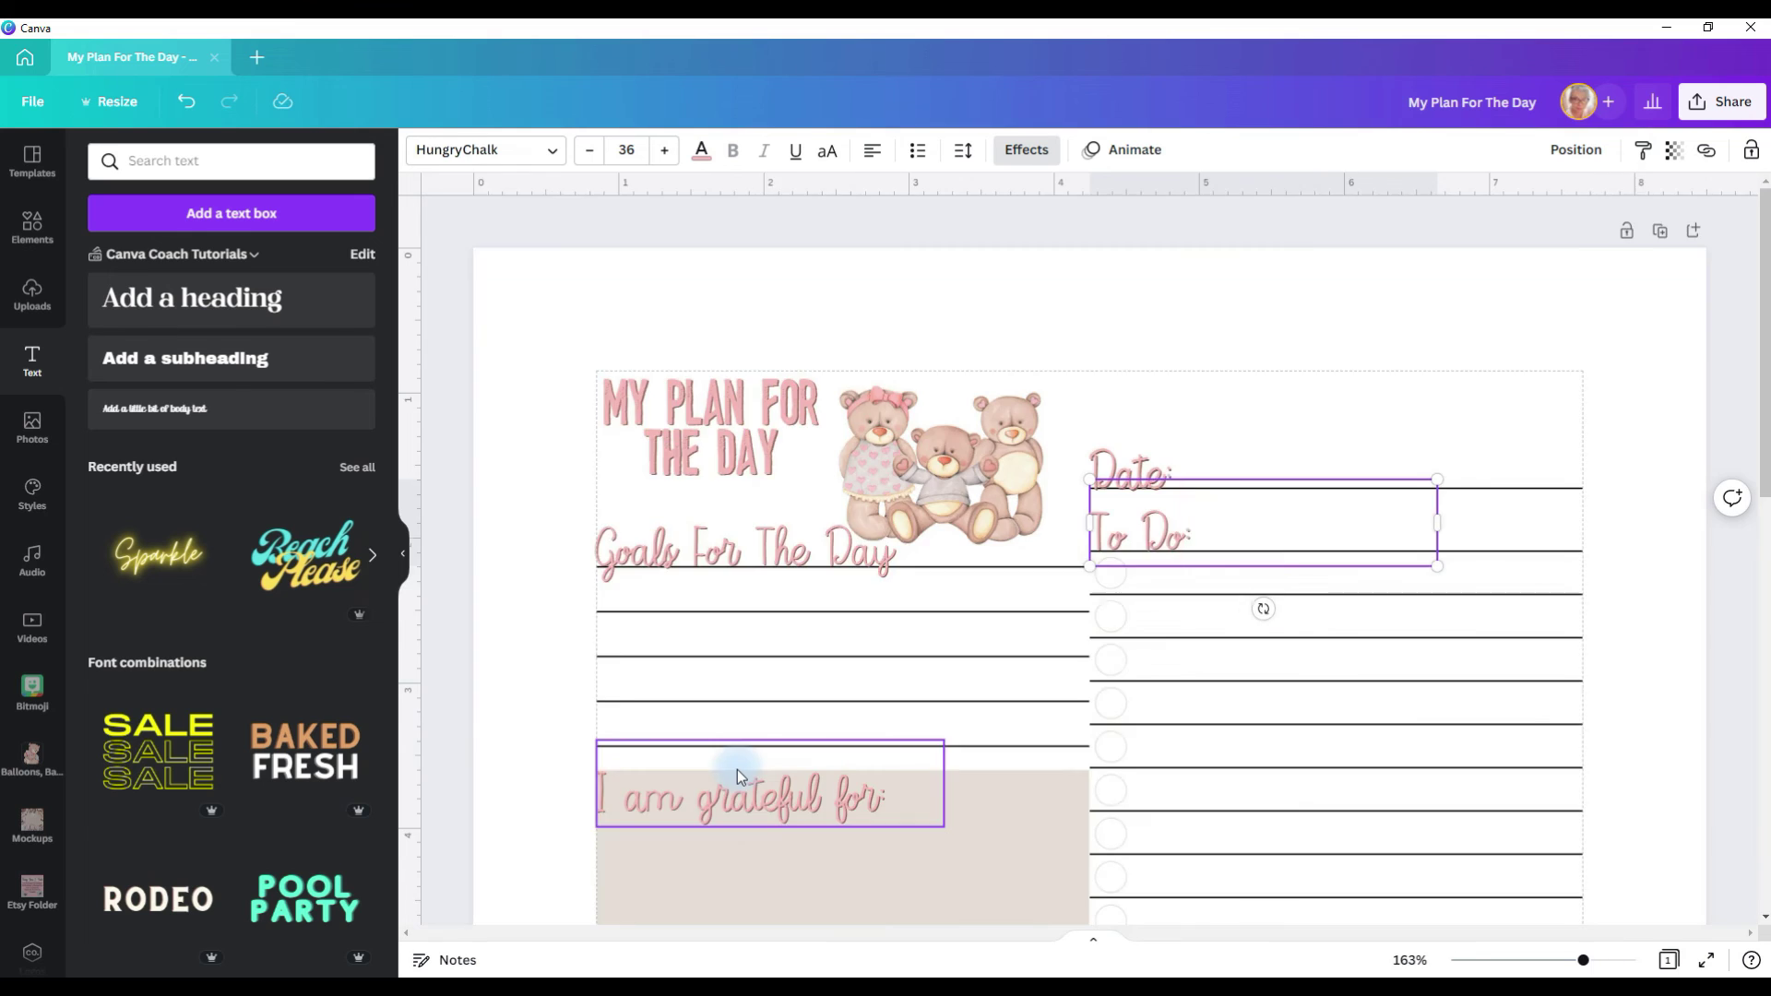
scroll(738, 769, "down", 1)
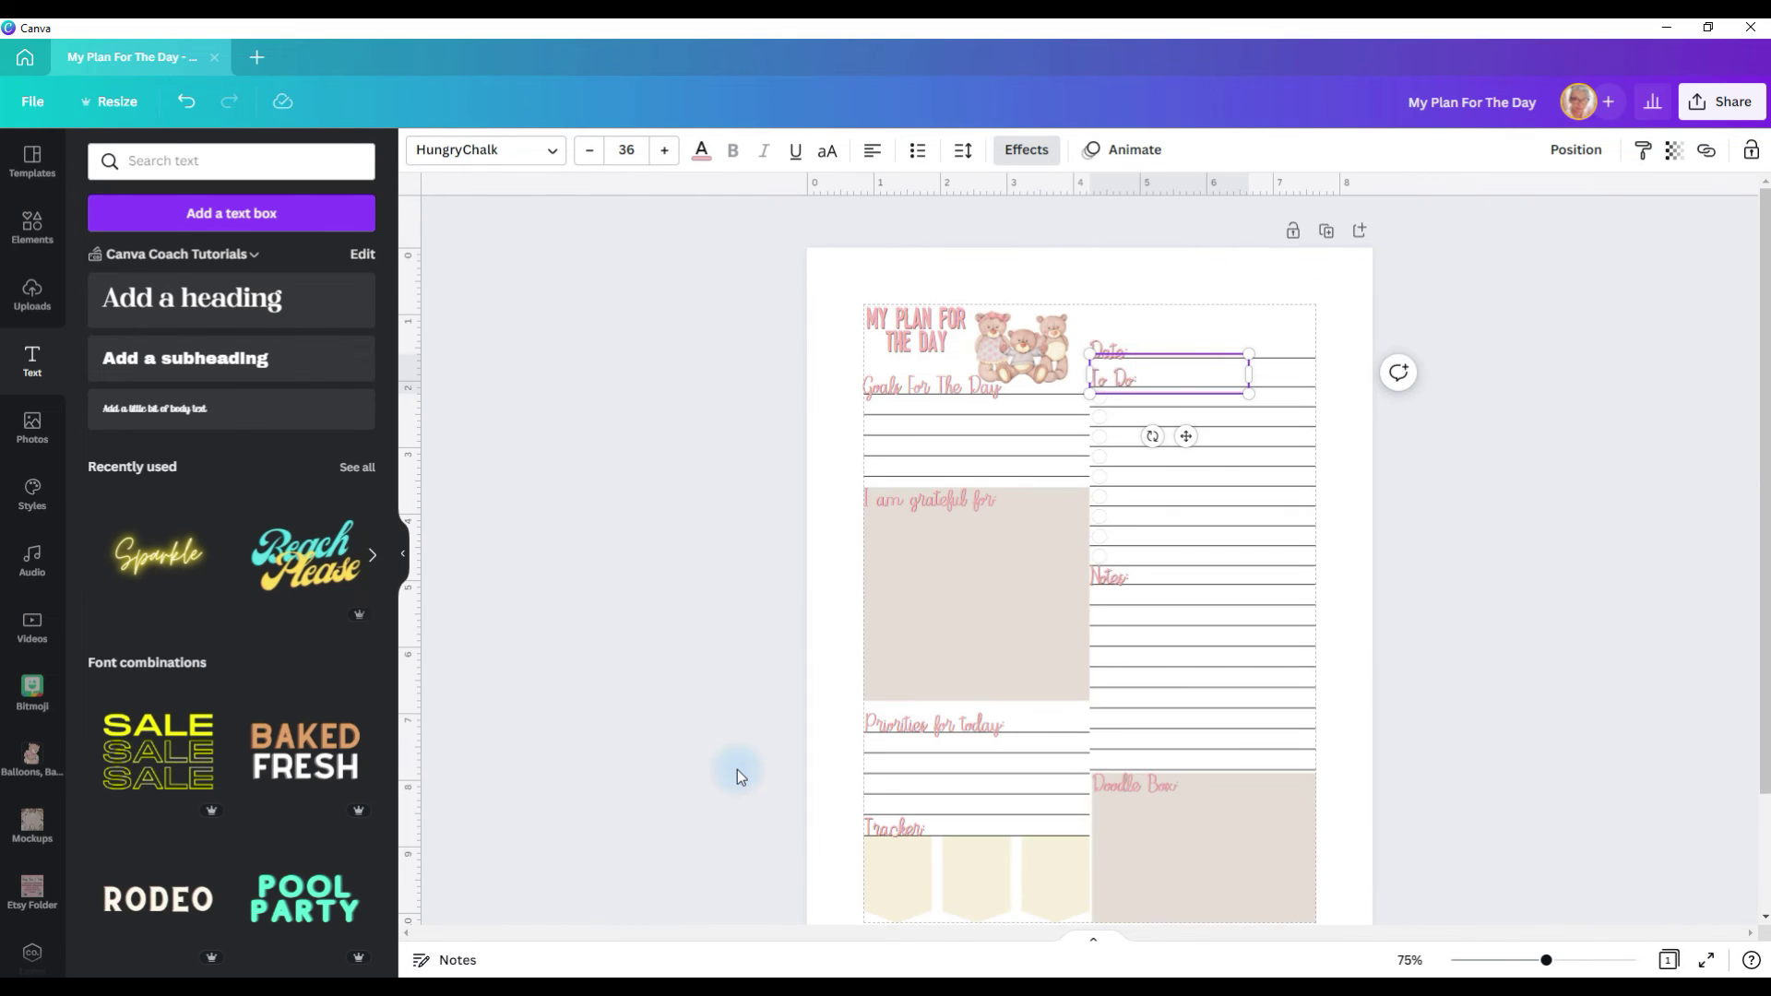
scroll(738, 769, "down", 1)
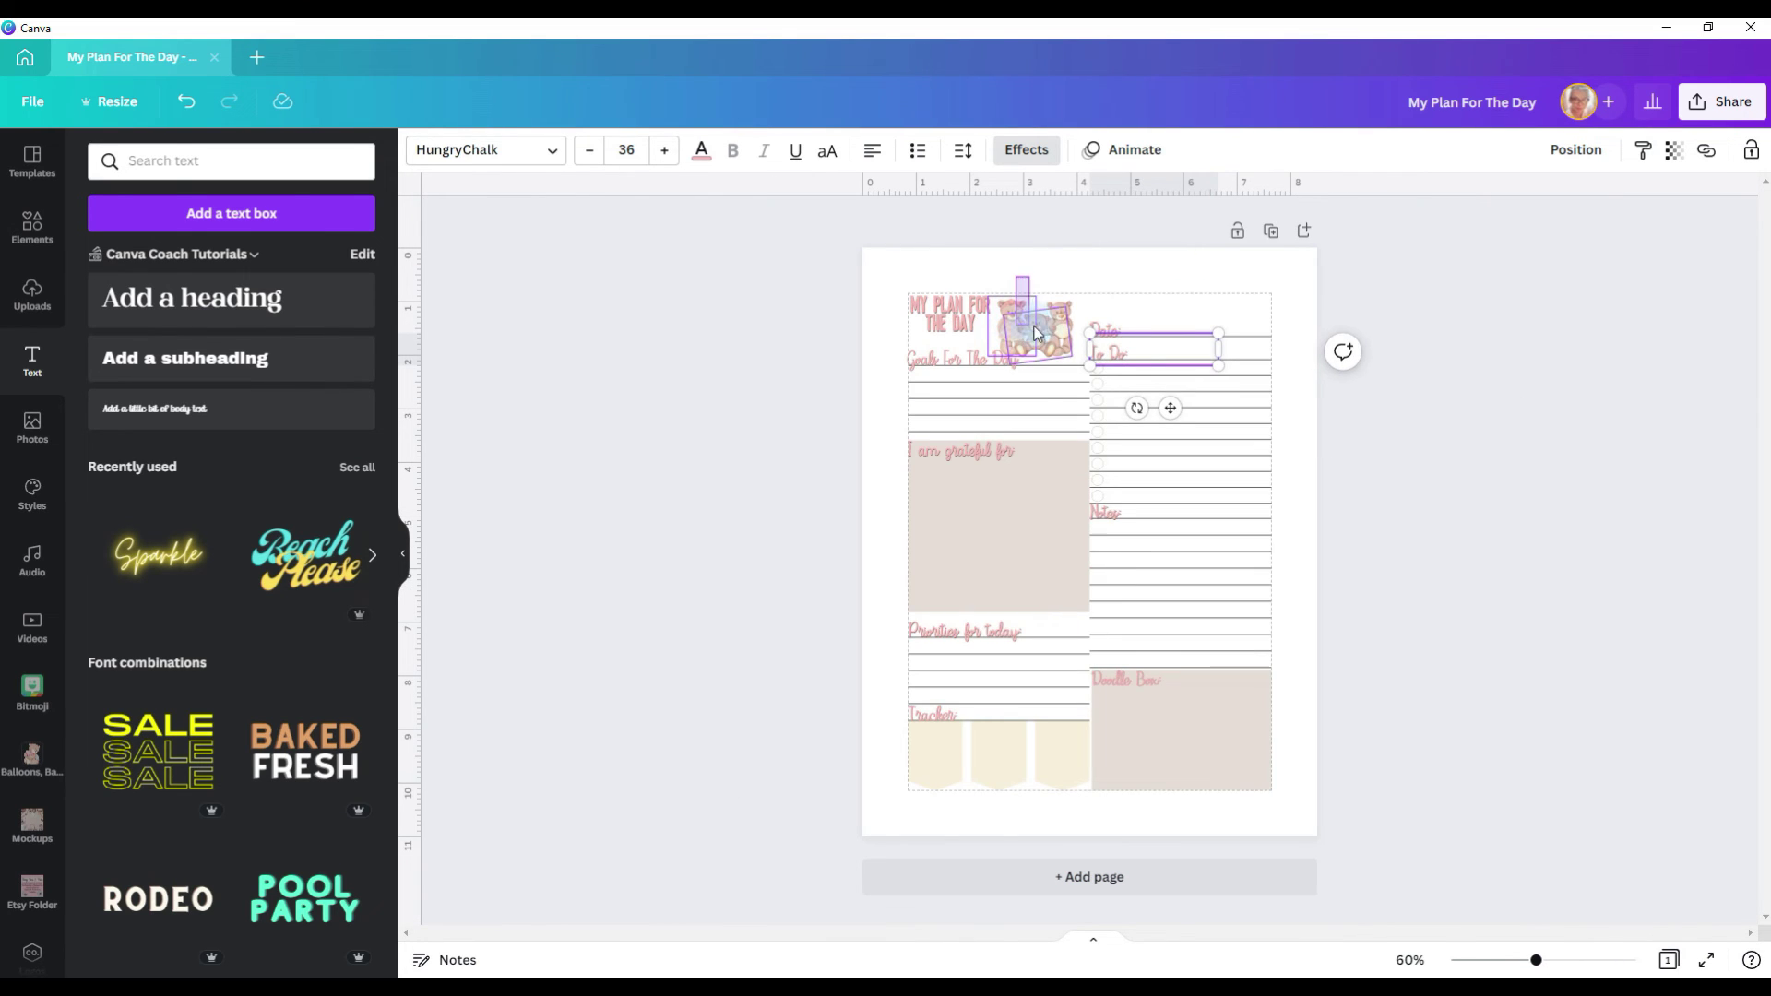
left_click(1059, 344)
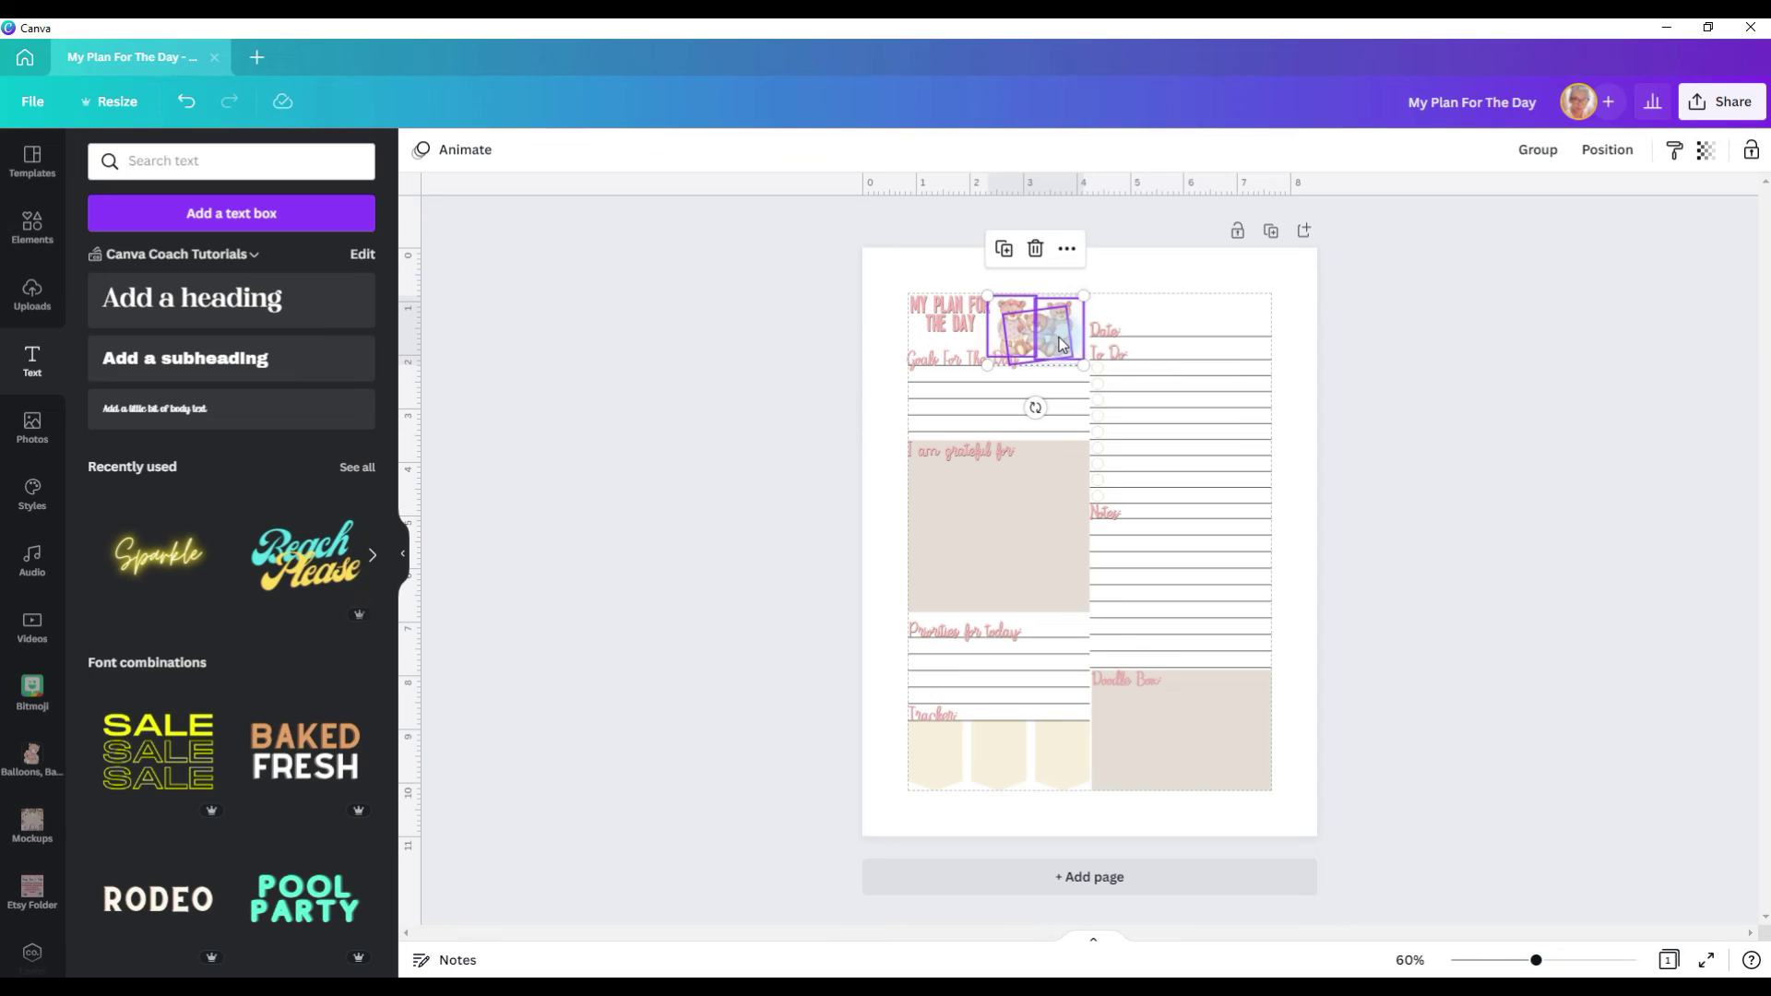
left_click_drag(1060, 338, 1062, 329)
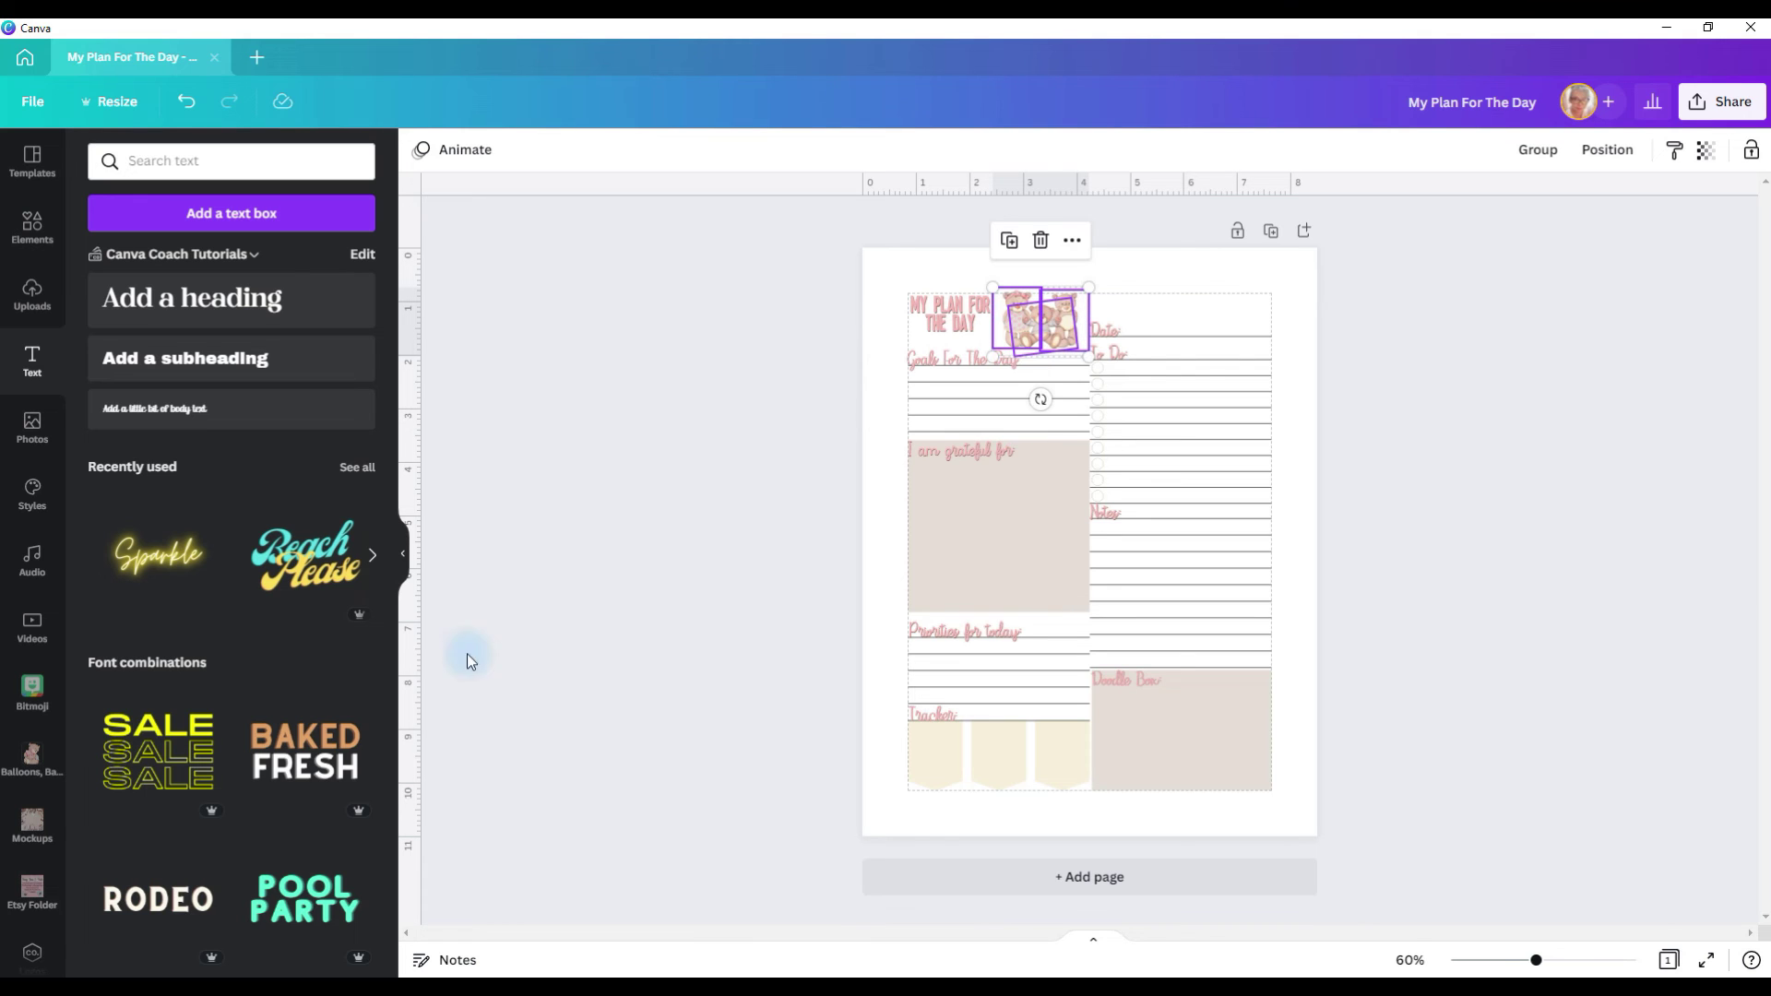
left_click(32, 758)
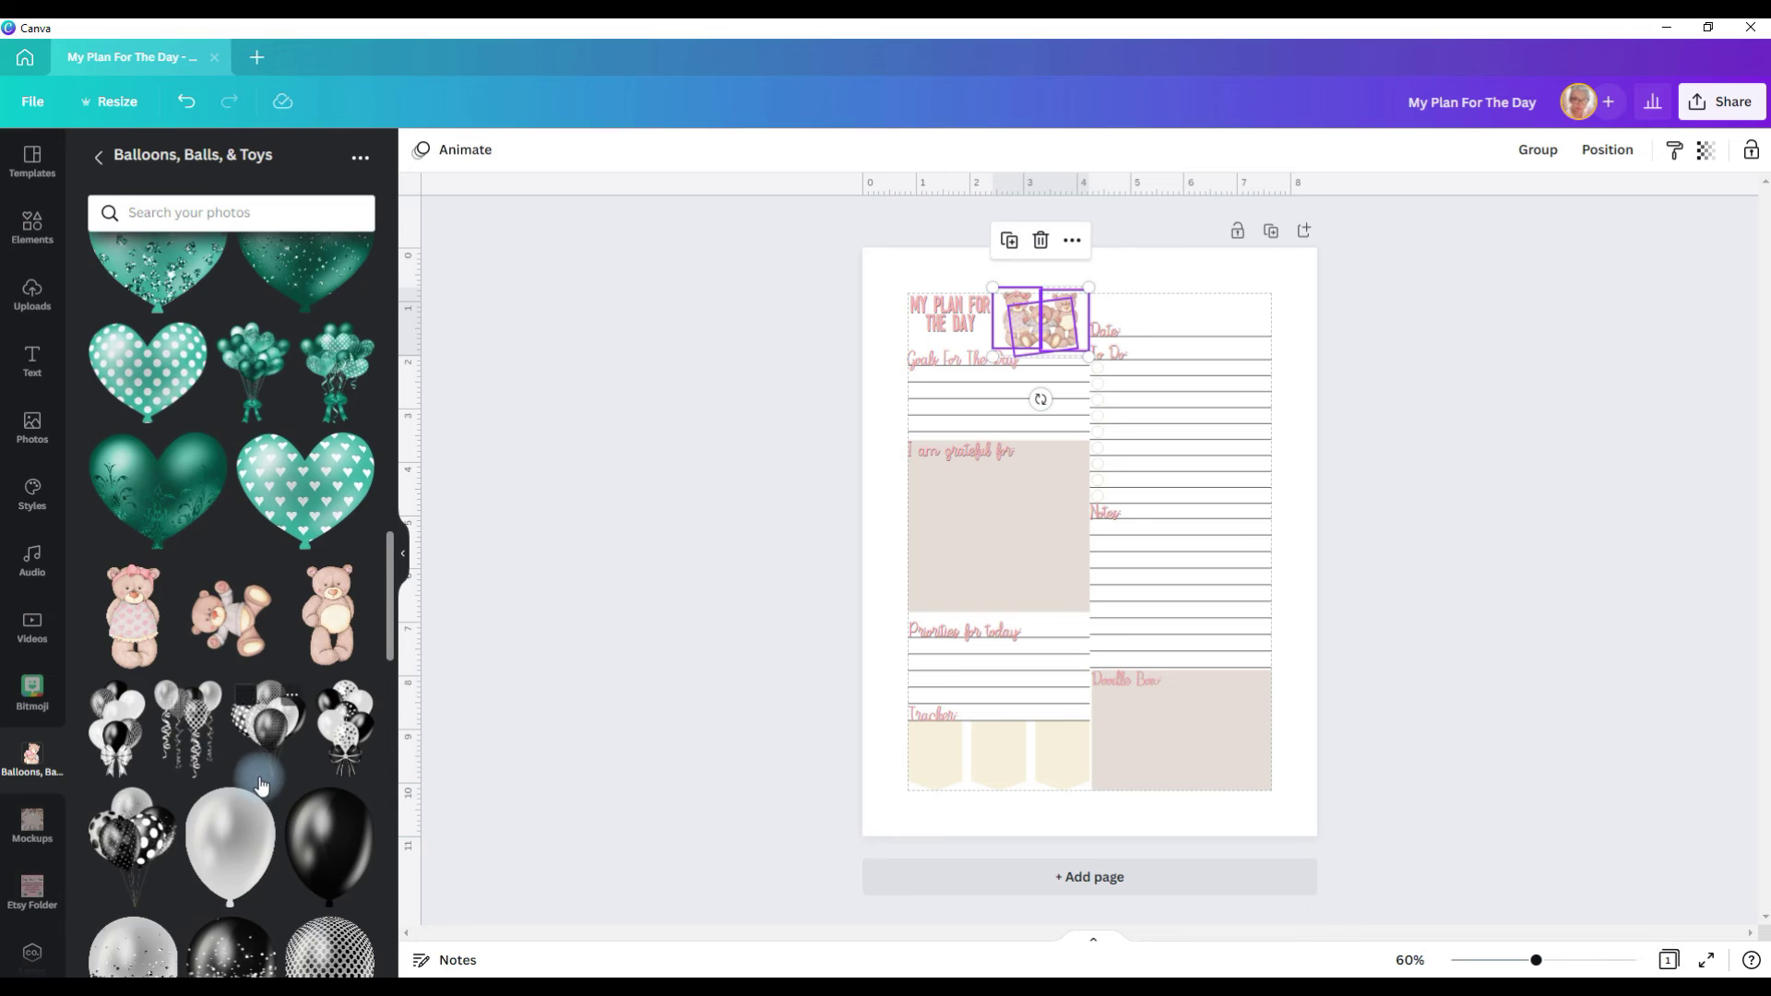
Add a small, horizontally mirrored gift-holding teddy bear beside the To Do column
scroll(261, 785, "down", 10)
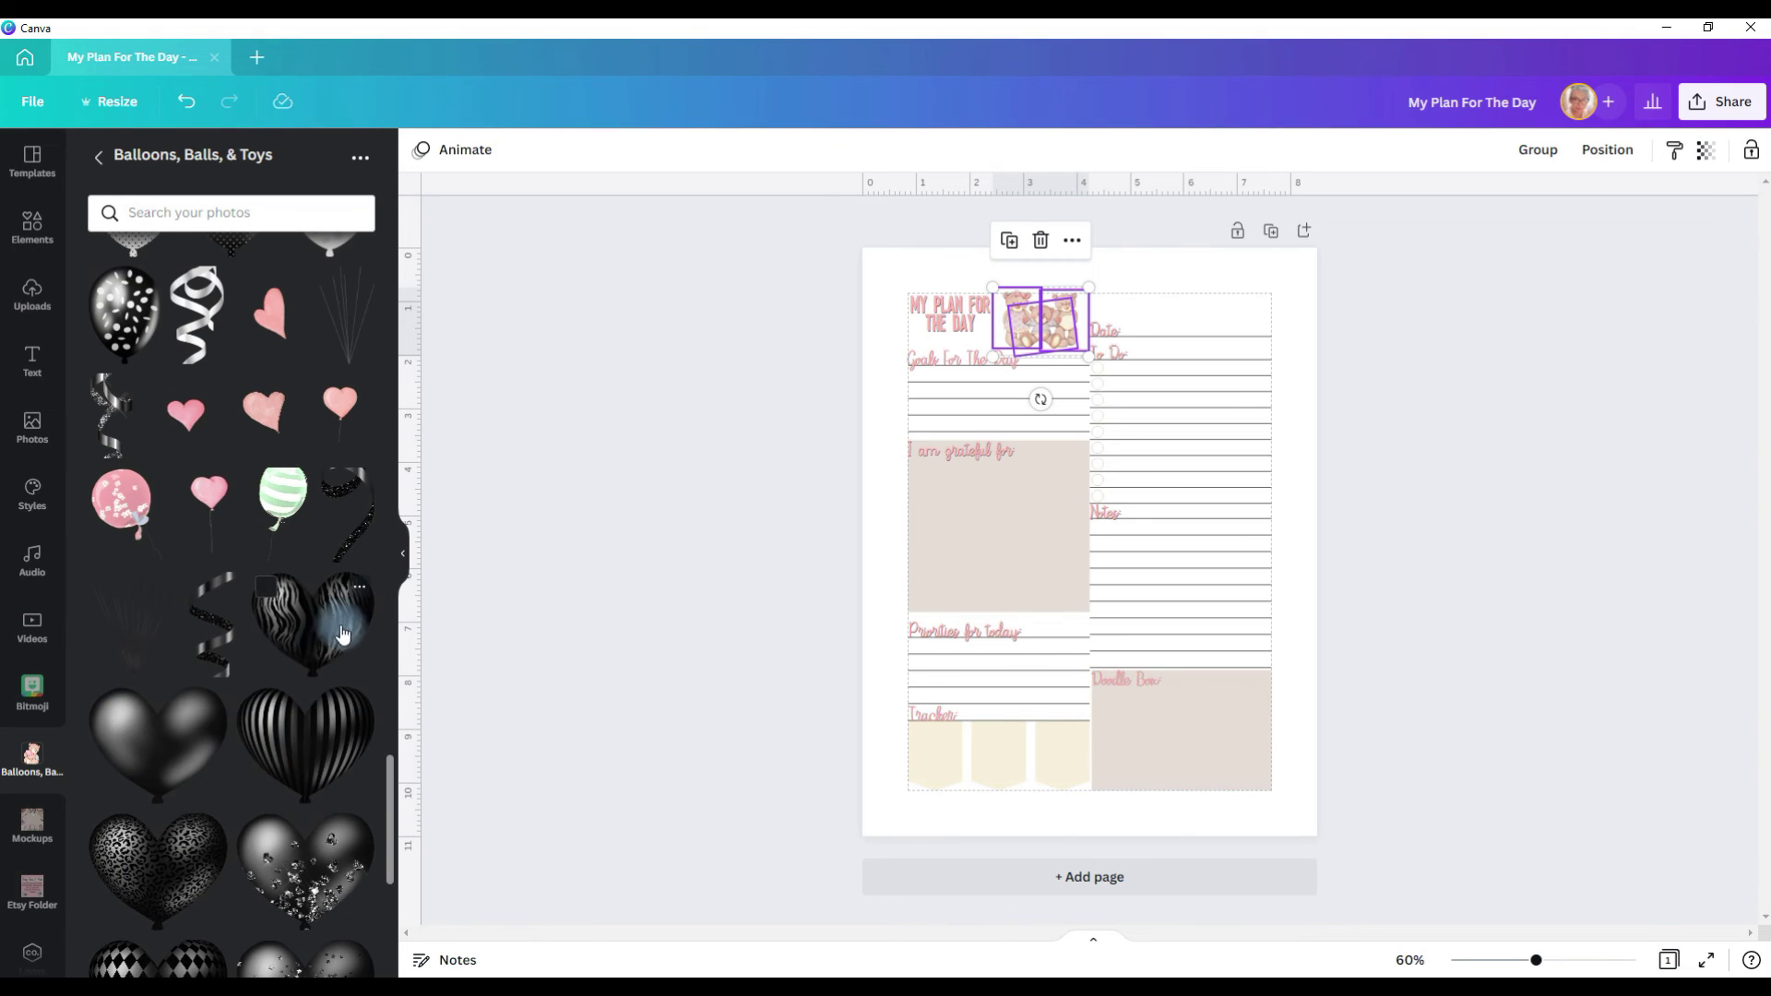
scroll(341, 634, "down", 5)
left_click(245, 913)
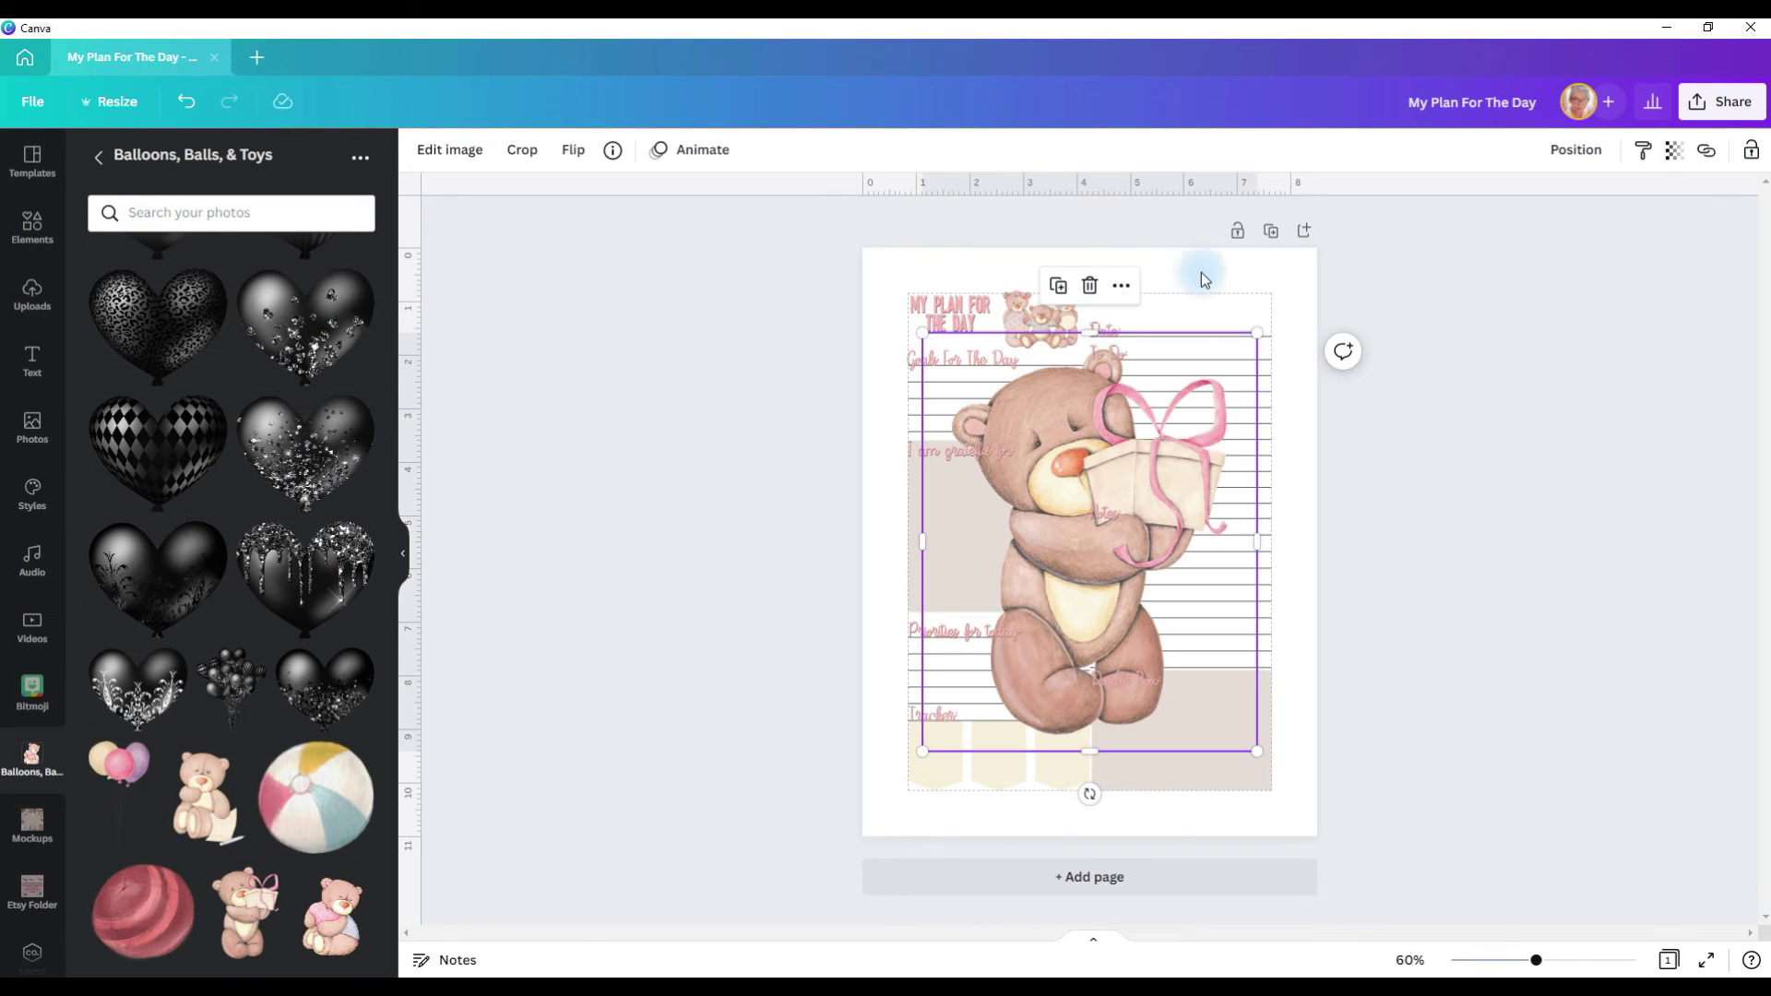
left_click_drag(1256, 332, 922, 640)
left_click_drag(940, 706, 1246, 421)
left_click(572, 149)
left_click(635, 198)
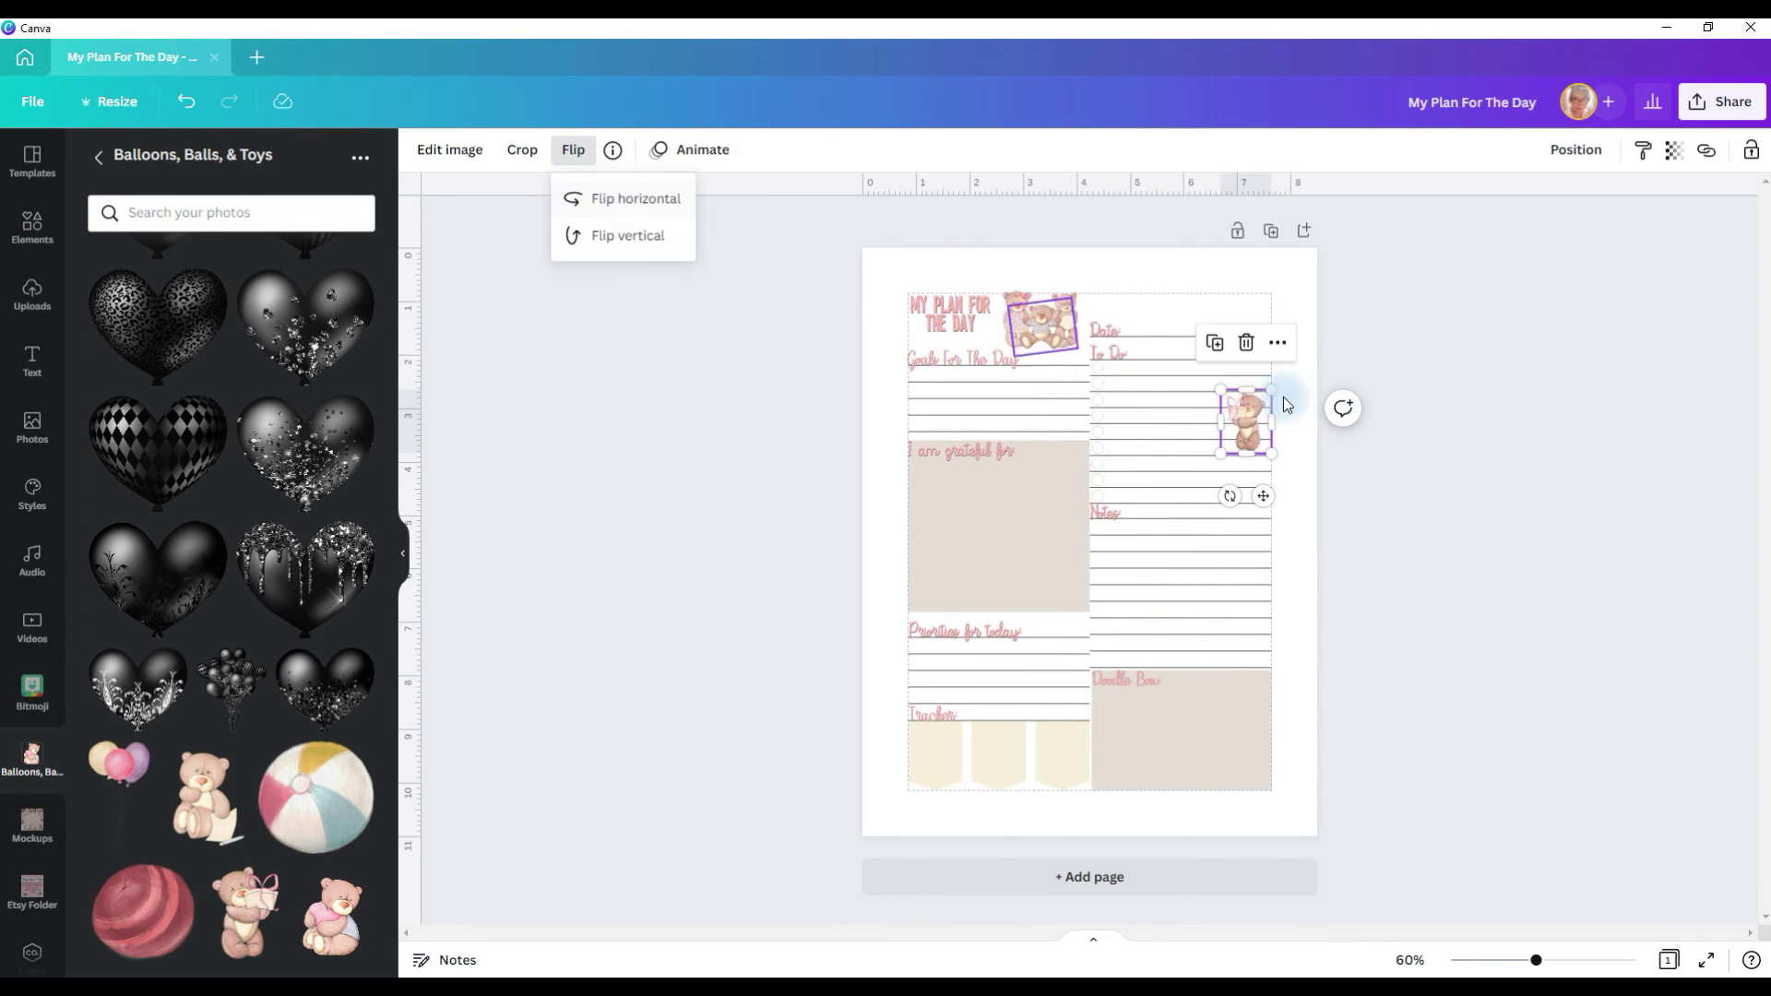
Add a shrunken pink-heart bear and a small sitting bear beside the Doodle Box
left_click(332, 918)
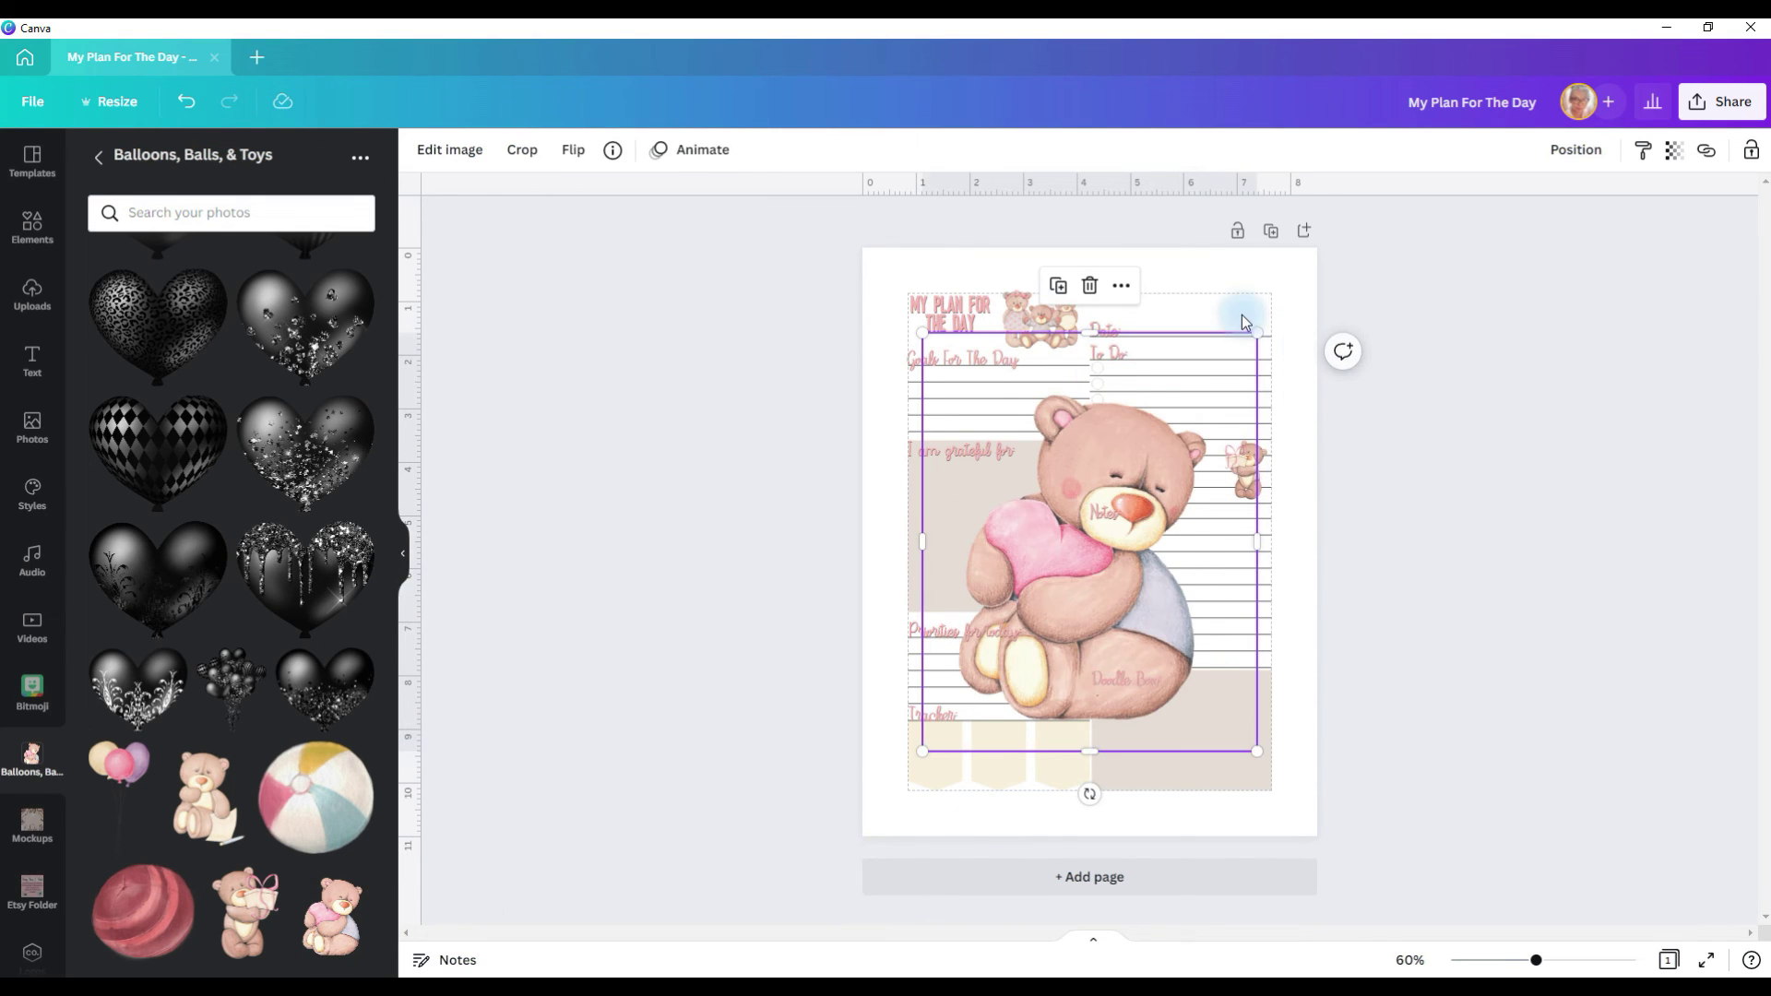
mouse_move(1256, 332)
left_mouse_down()
mouse_move(949, 620)
mouse_move(1071, 704)
left_mouse_up()
left_click(205, 798)
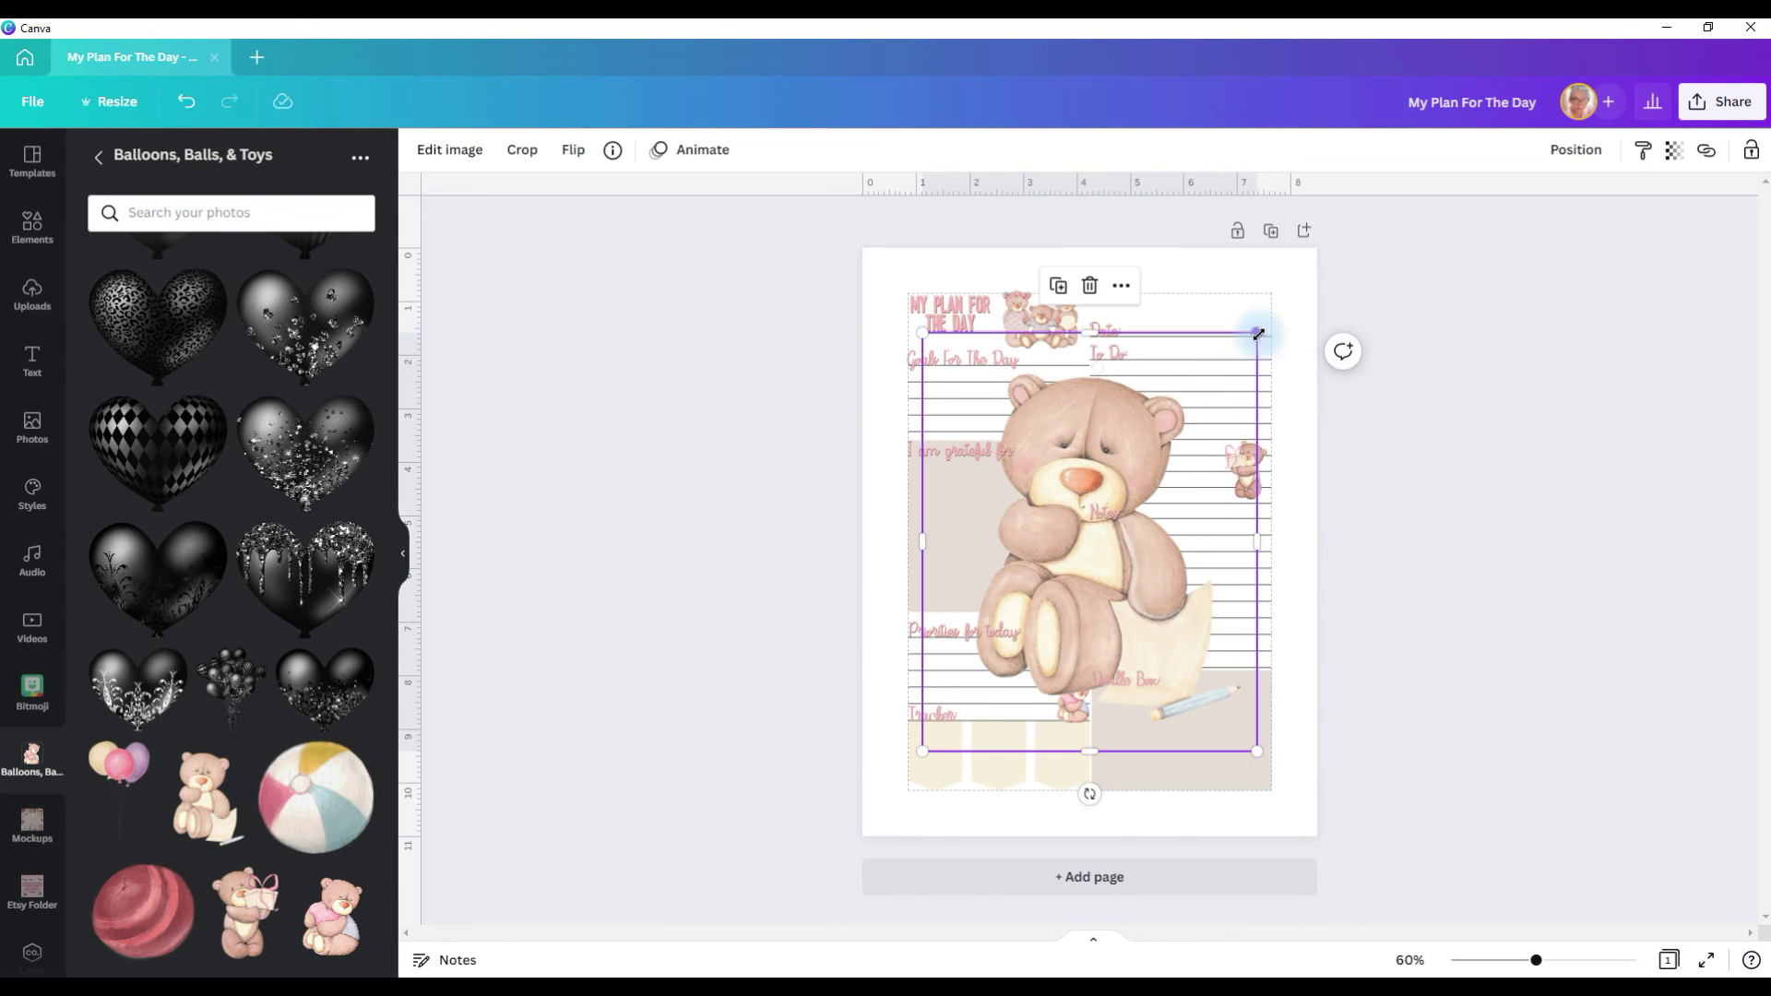
left_click_drag(1258, 333, 966, 696)
left_click_drag(945, 724, 1267, 719)
Nudge the gift-bow bear into place and resize the pink heart balloon beside the top-right bear
left_click(1246, 466)
left_click_drag(1236, 461, 1248, 337)
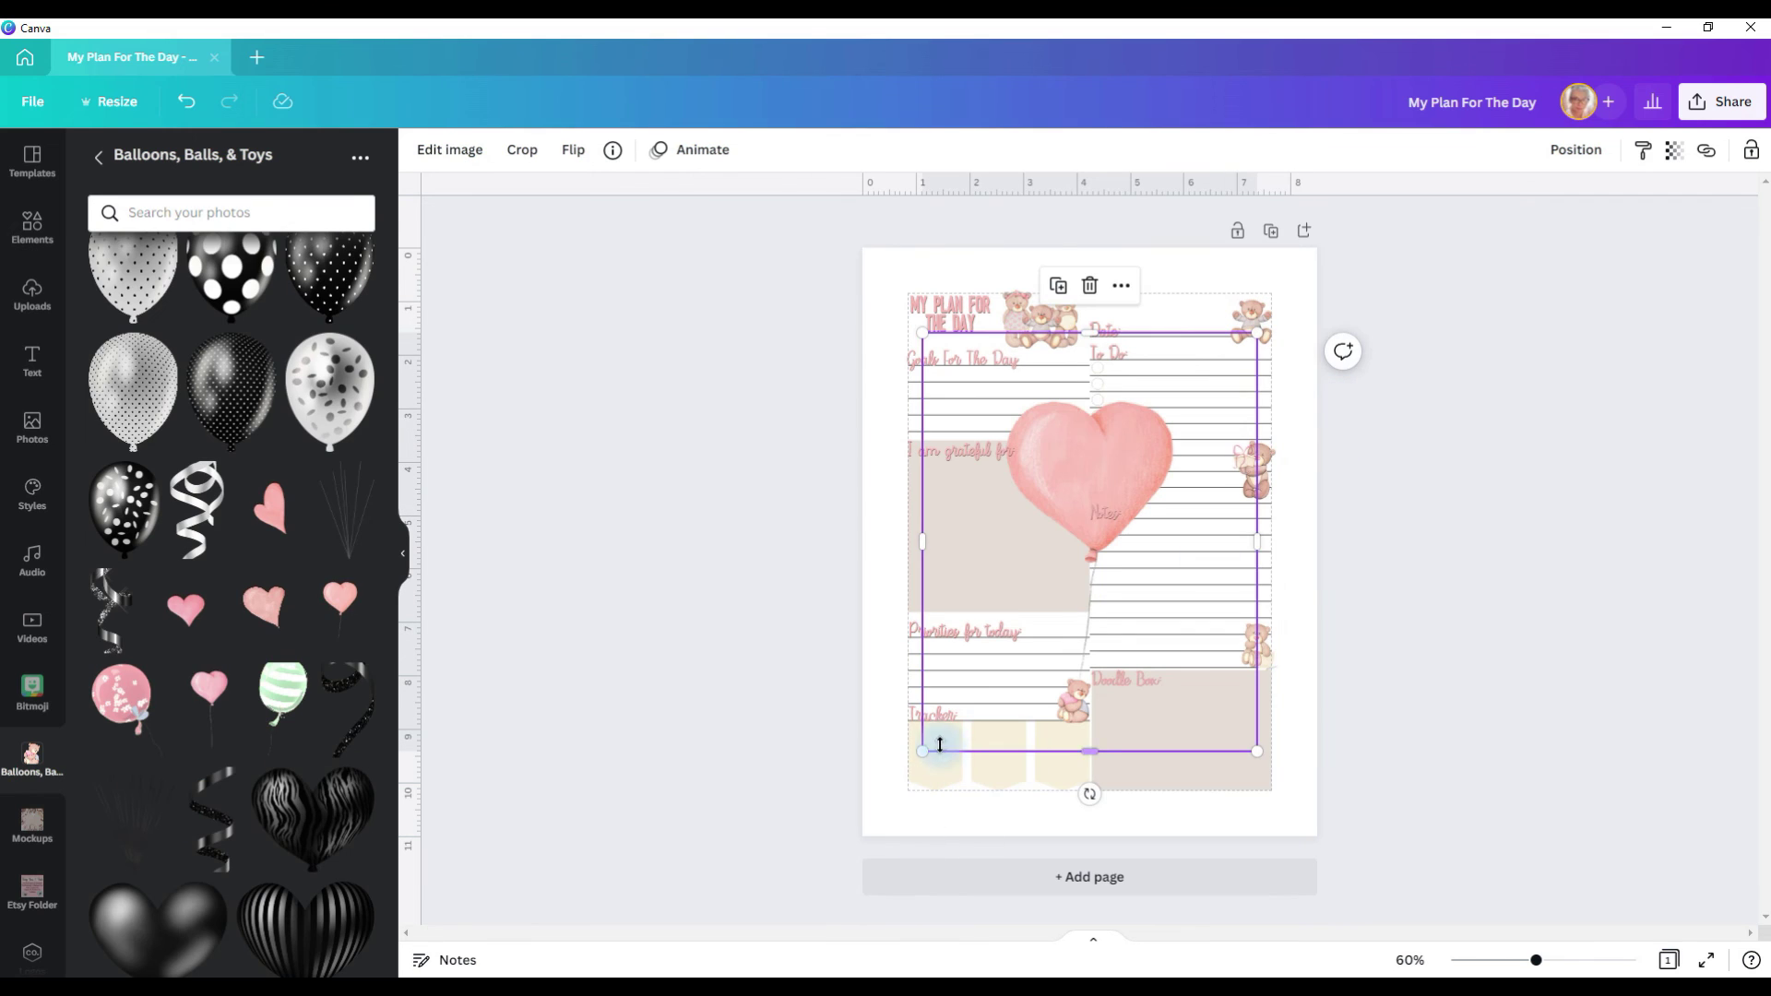
left_click_drag(927, 750, 1174, 430)
scroll(1199, 696, "up", 4)
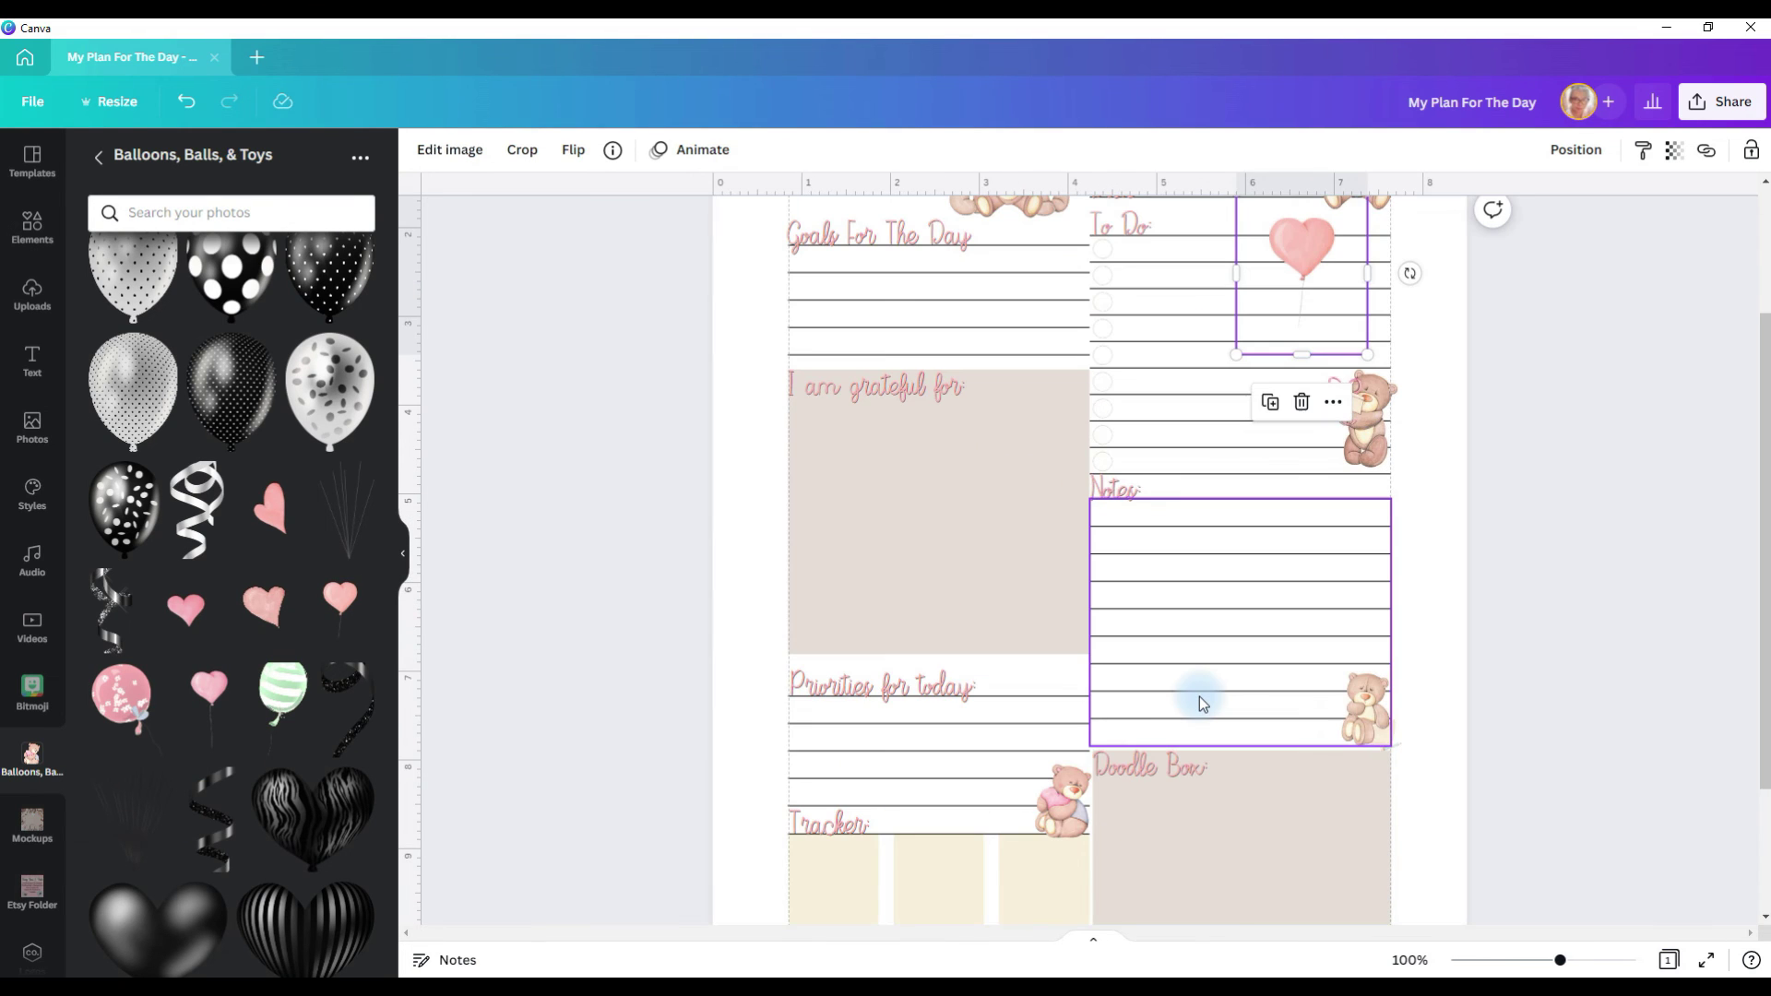
scroll(1200, 696, "up", 1)
scroll(1200, 696, "up", 4)
left_click_drag(1373, 514, 1475, 351)
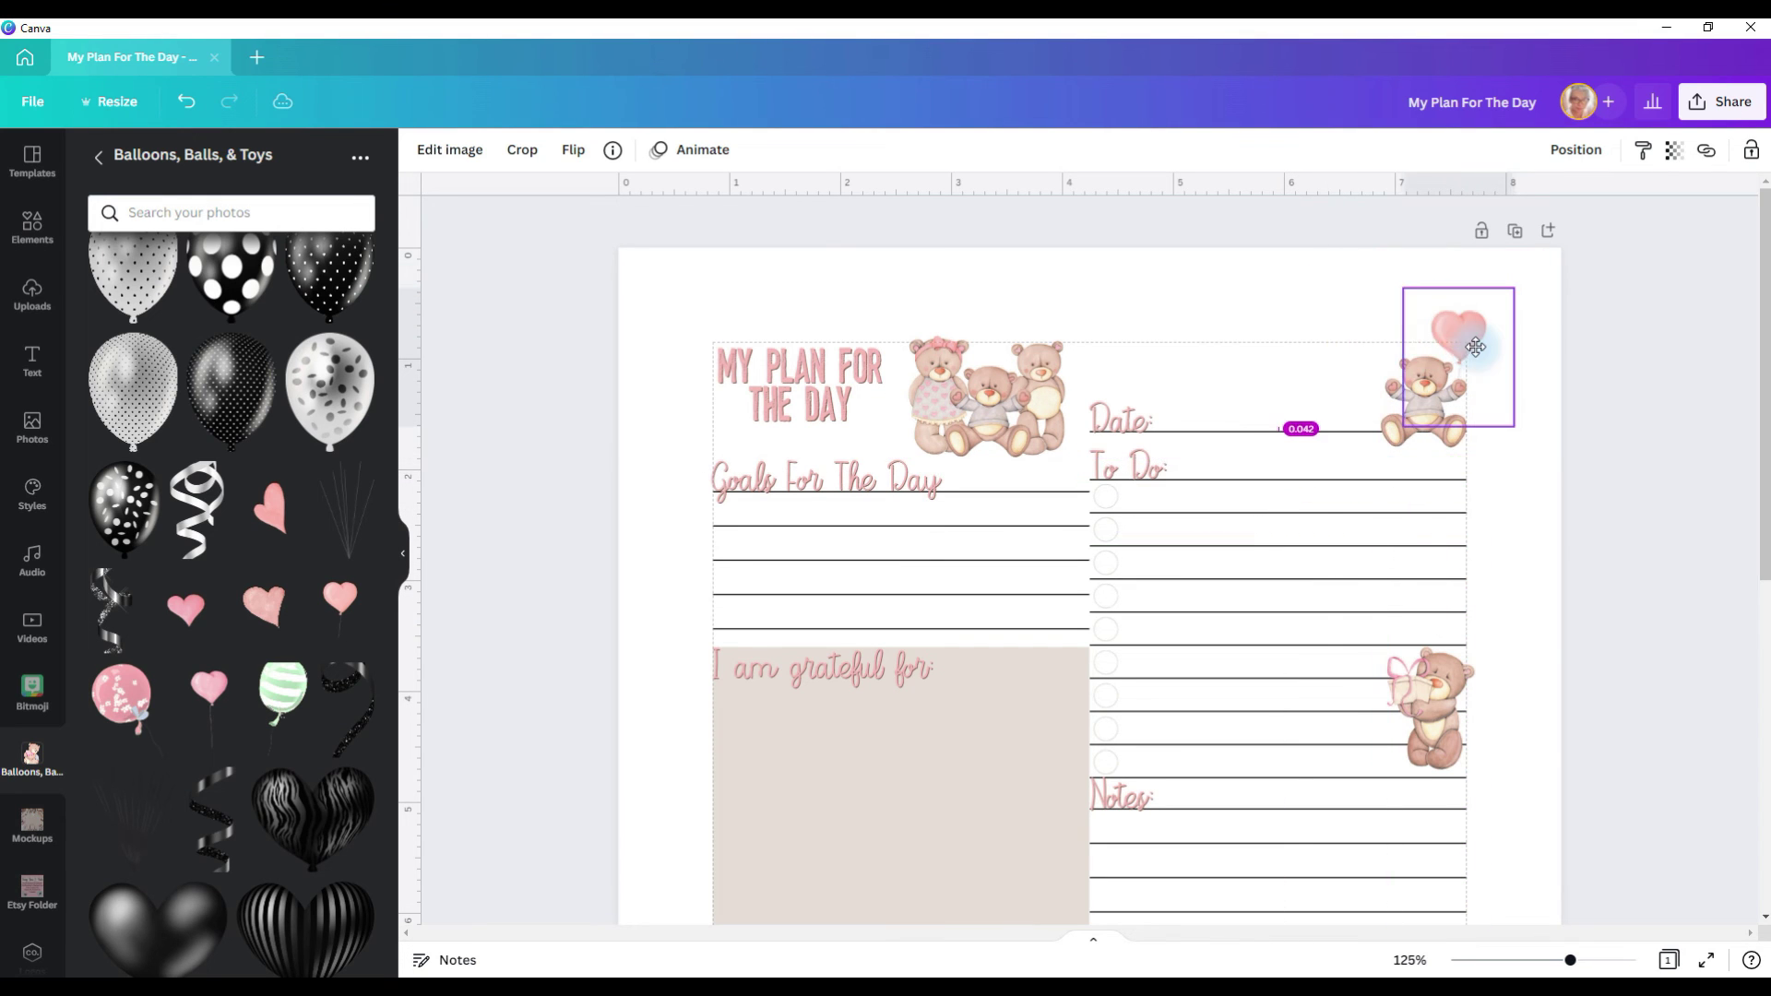
scroll(1347, 386, "down", 4)
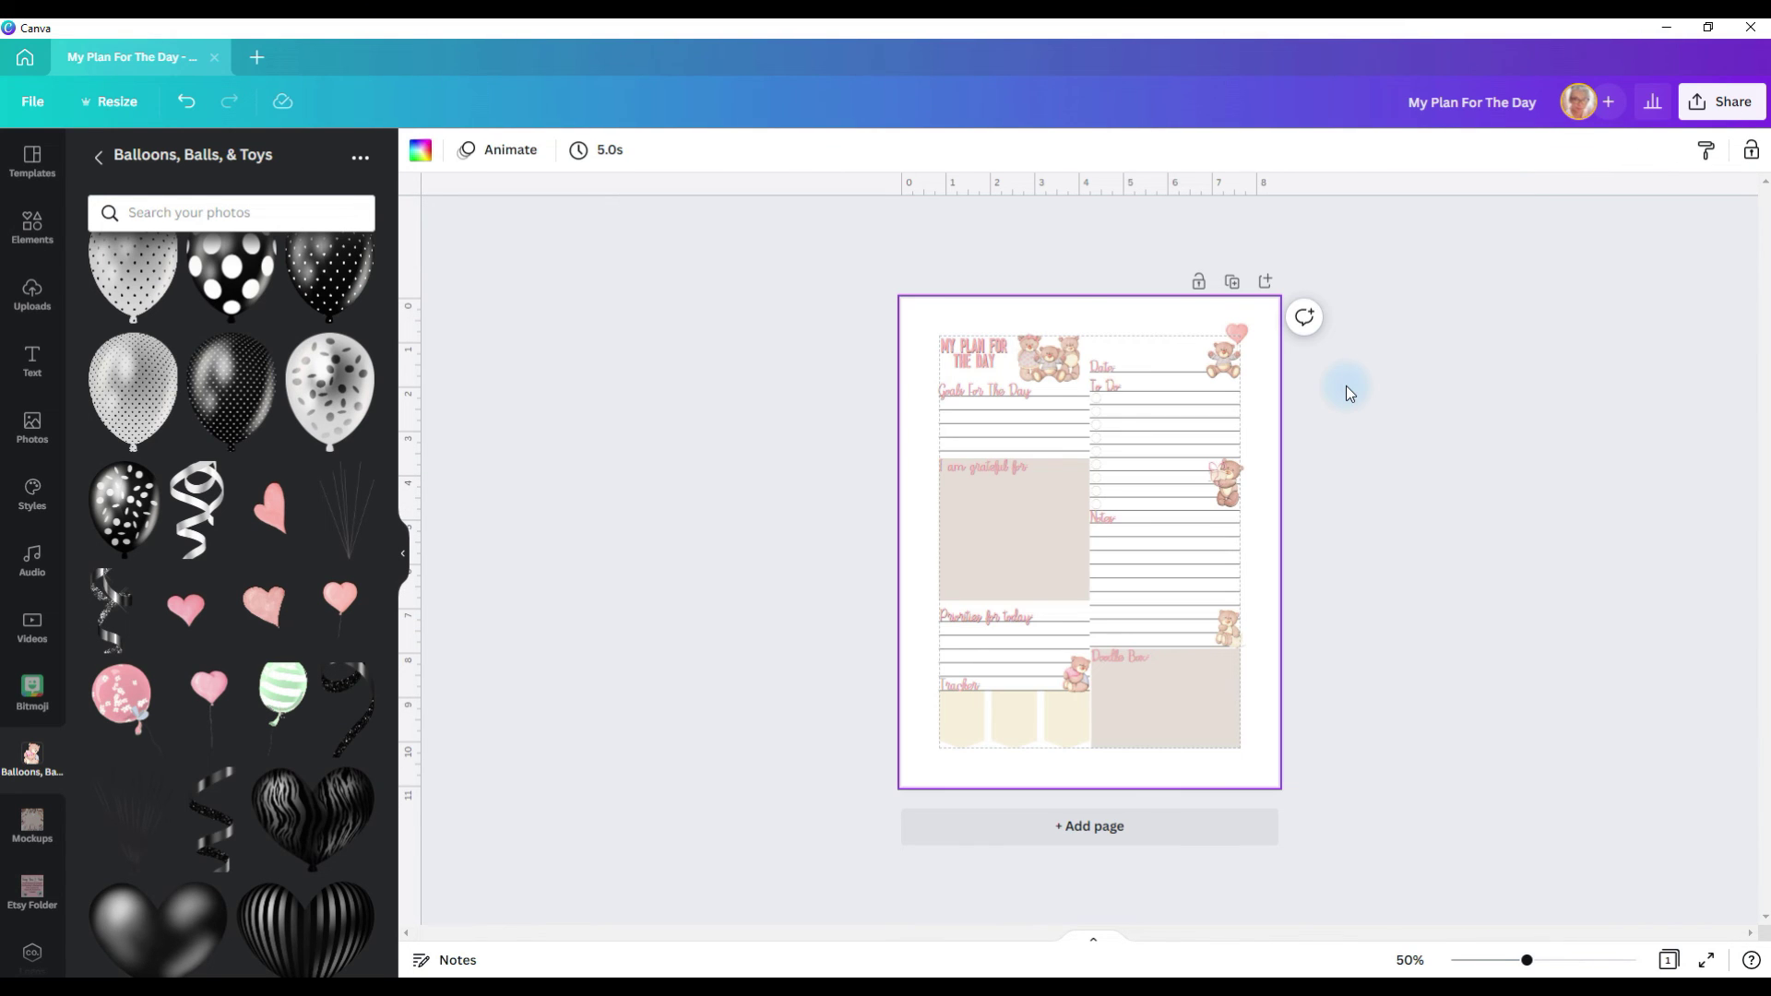
scroll(1346, 386, "up", 3)
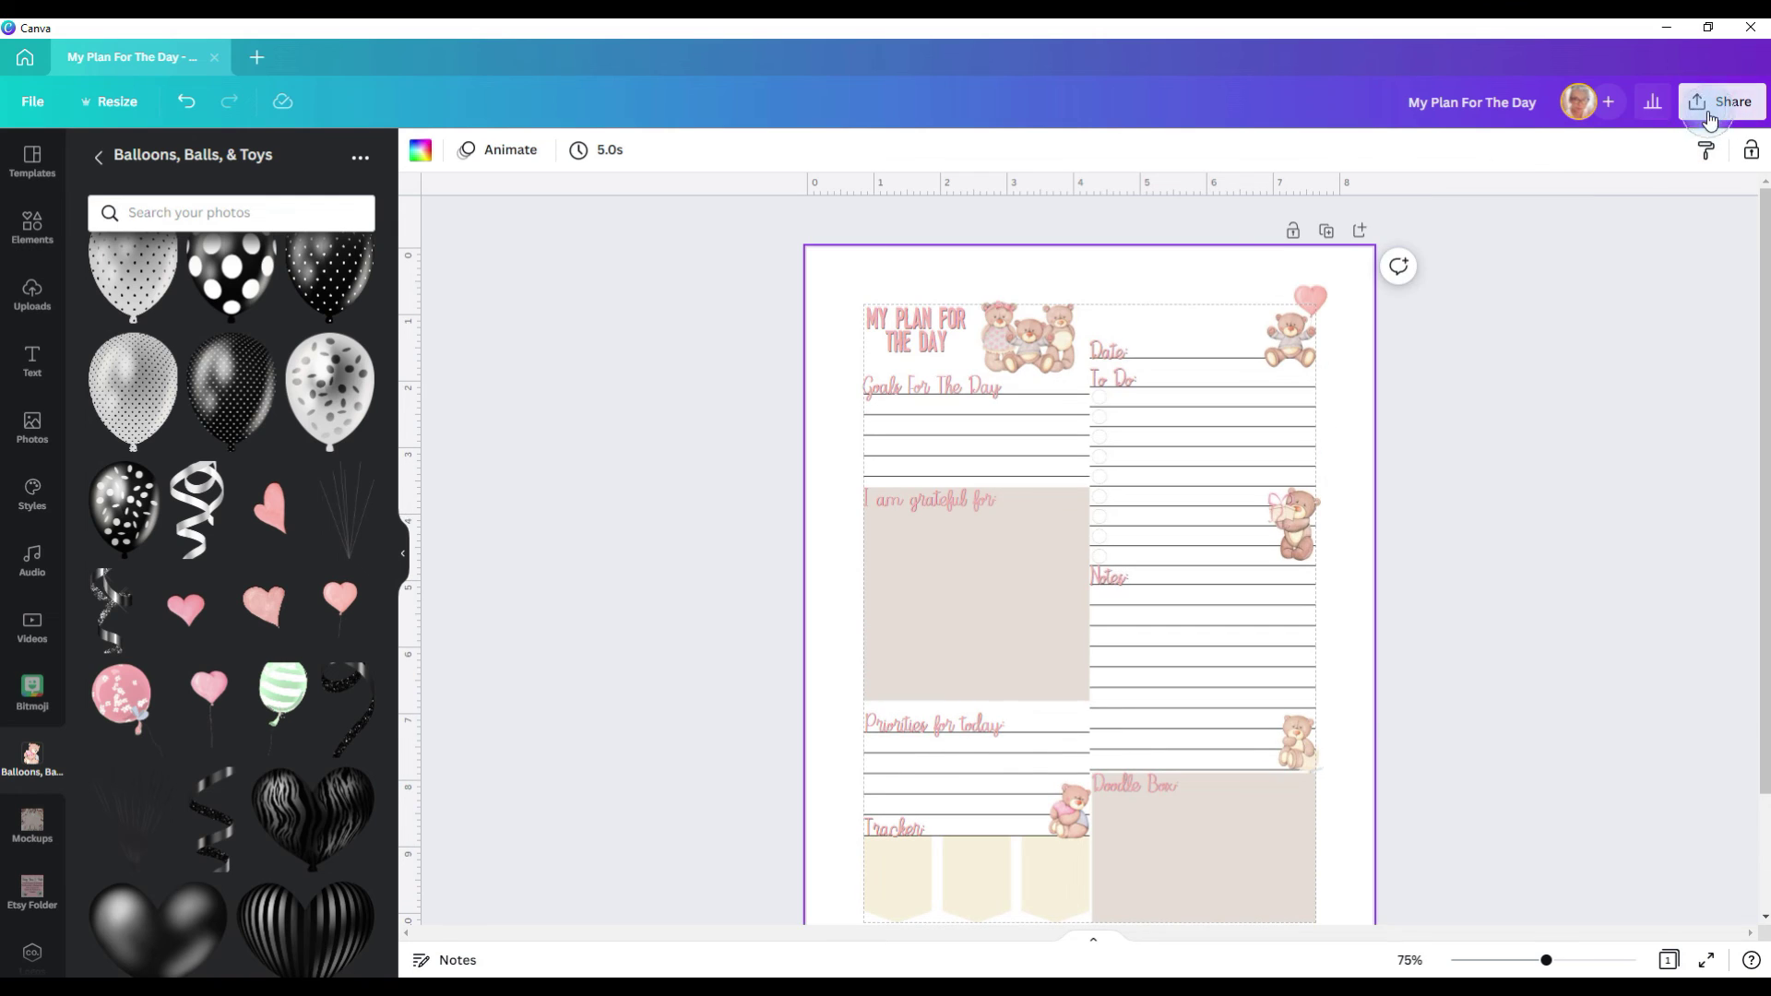
left_click(1717, 101)
left_click(1530, 524)
left_click(1576, 226)
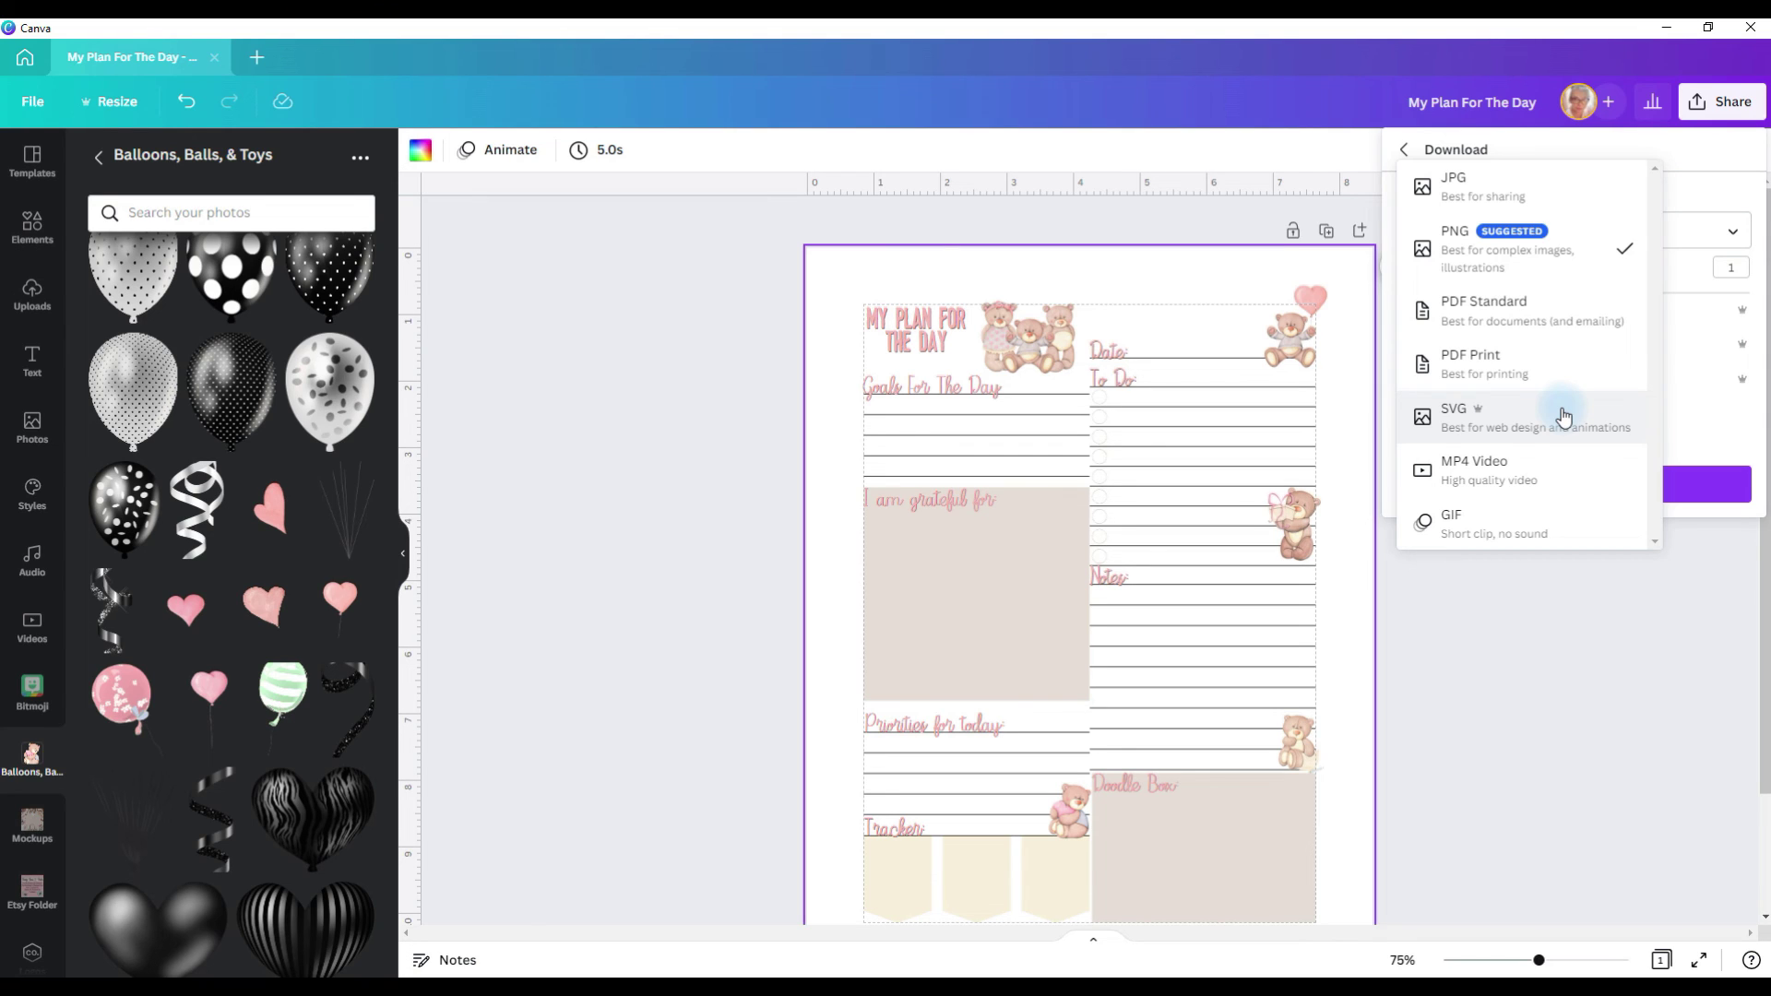
left_click(1487, 722)
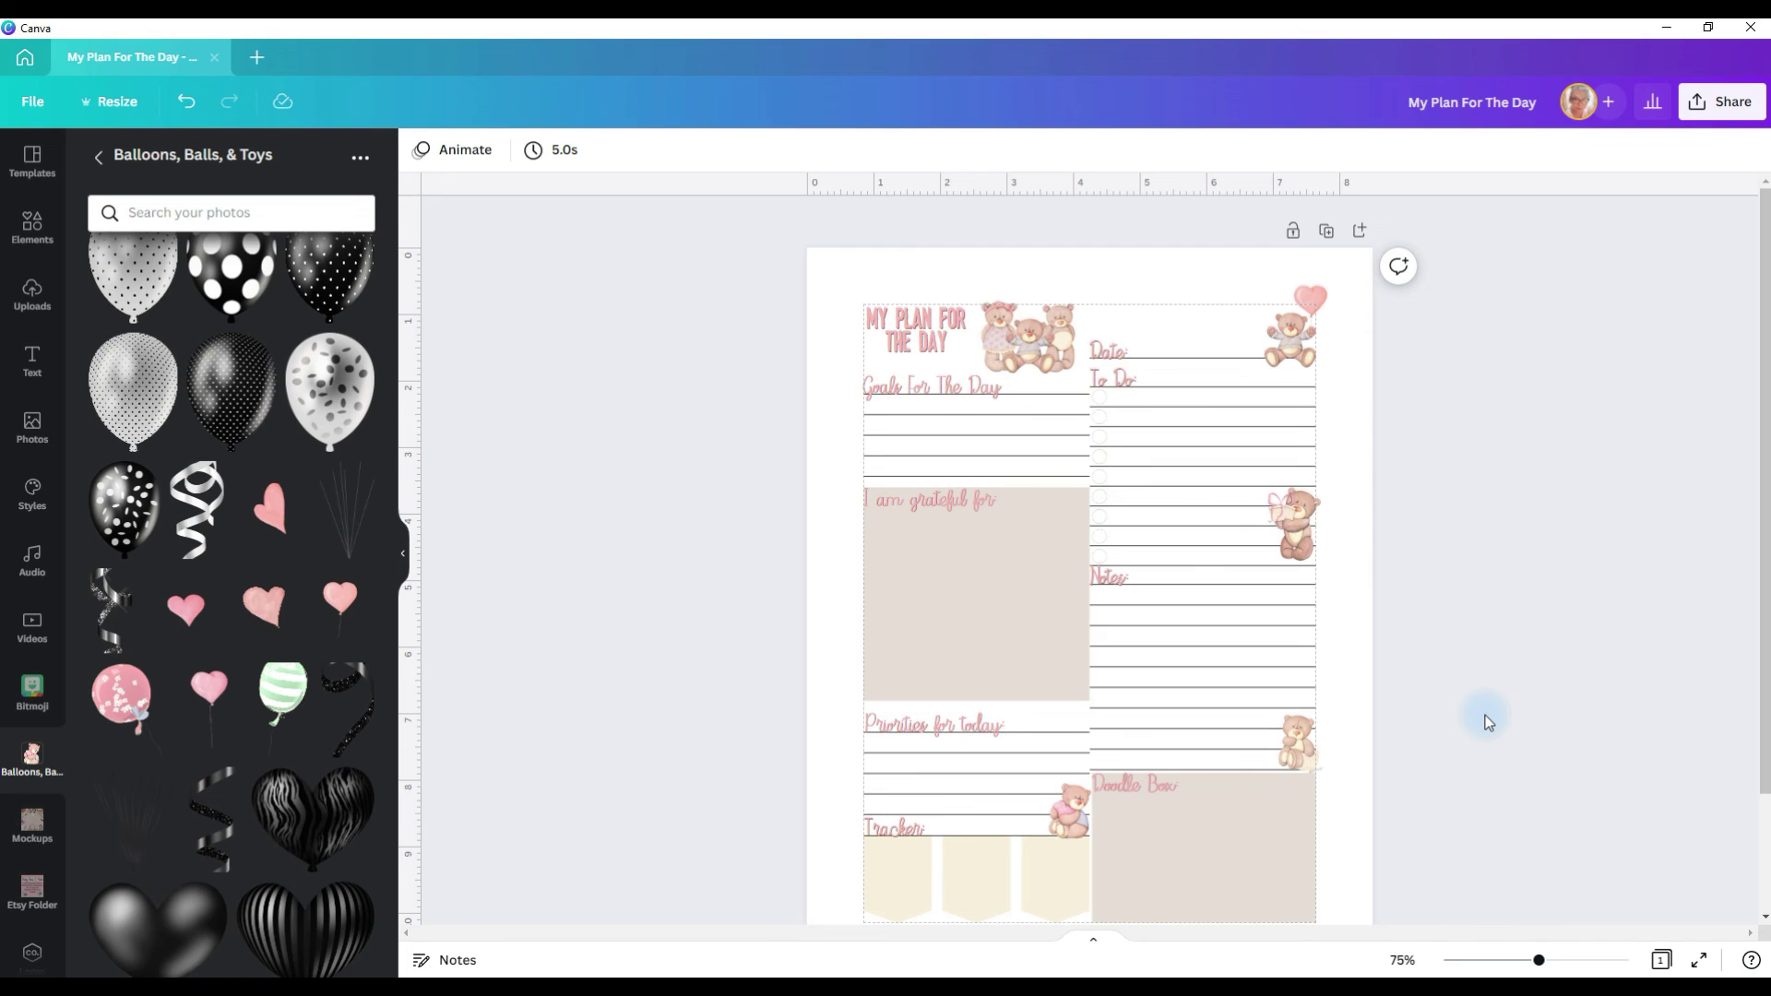